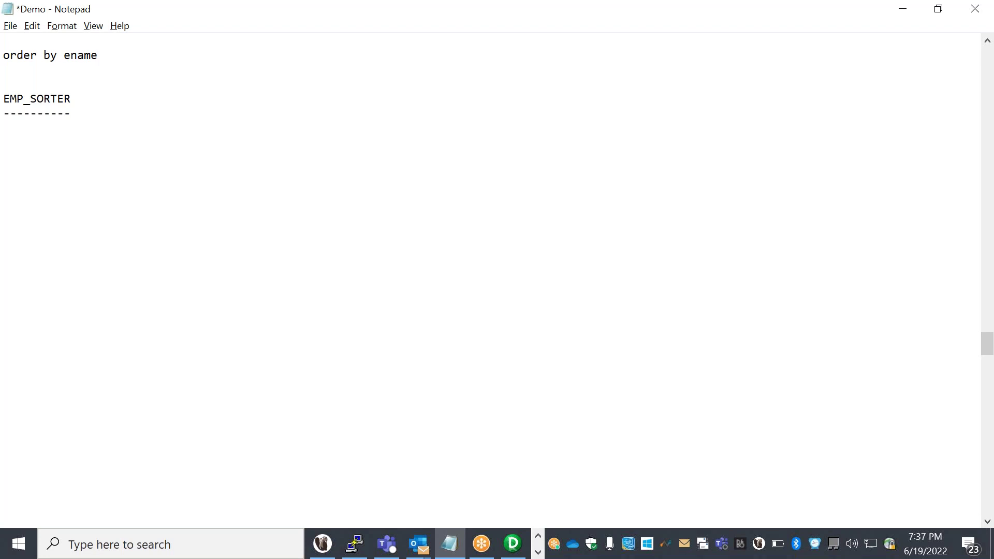
Step: Add blank space below the EMP_SORTER section and write the heading "Rank Tranformation" with a dashed underline
key(Return)
key(Return)
key(Return)
key(Return)
key(Return)
key(Return)
key(Return)
key(Return)
key(Return)
key(Return)
key(Return)
key(Return)
key(Return)
key(Return)
key(Return)
key(Return)
key(Return)
key(Return)
key(Return)
key(Return)
key(Return)
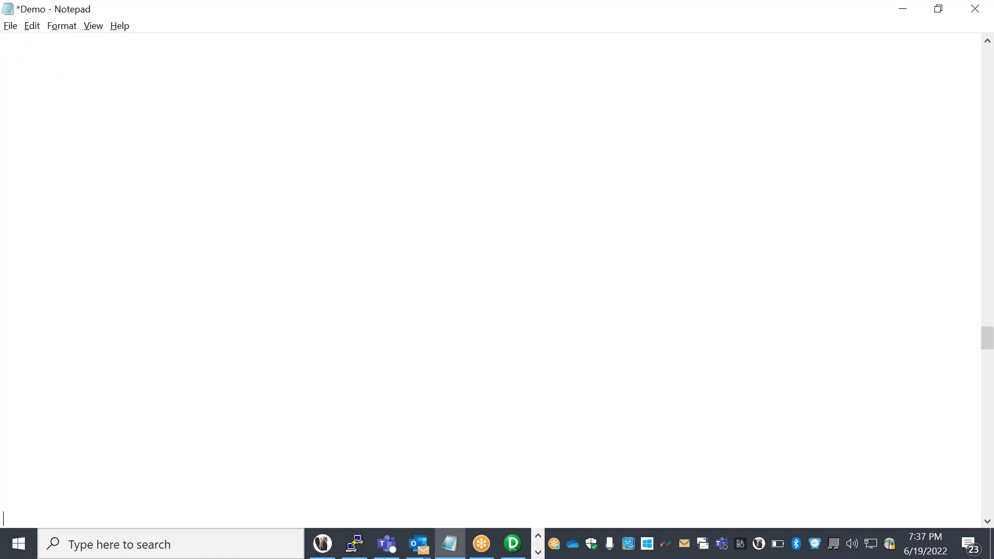
text(Rank Tranformation)
key(Return)
text(-------)
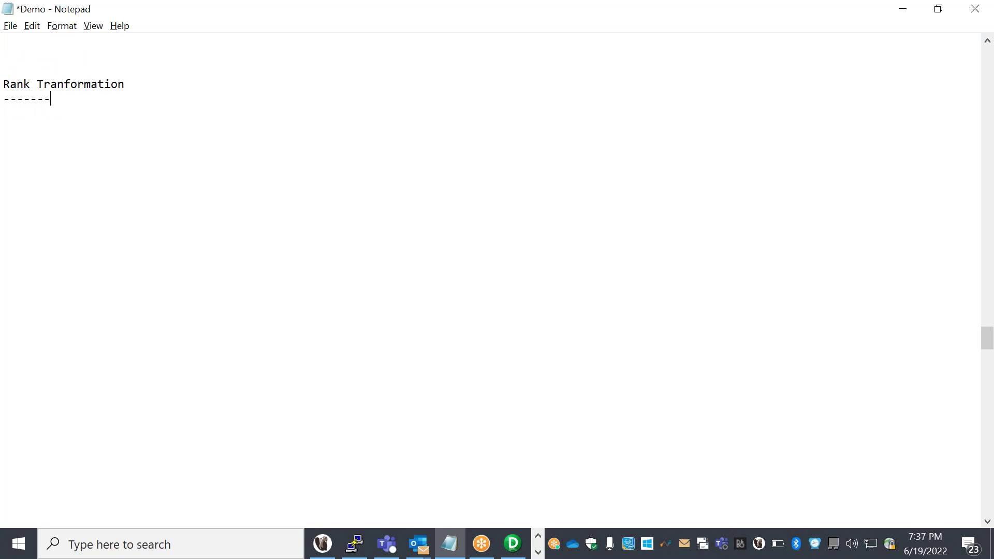
text(------------)
Step: Write the description "It is an Active tr, ability to change the number of records." below the heading
key(Return)
key(Return)
text(It is an Active t)
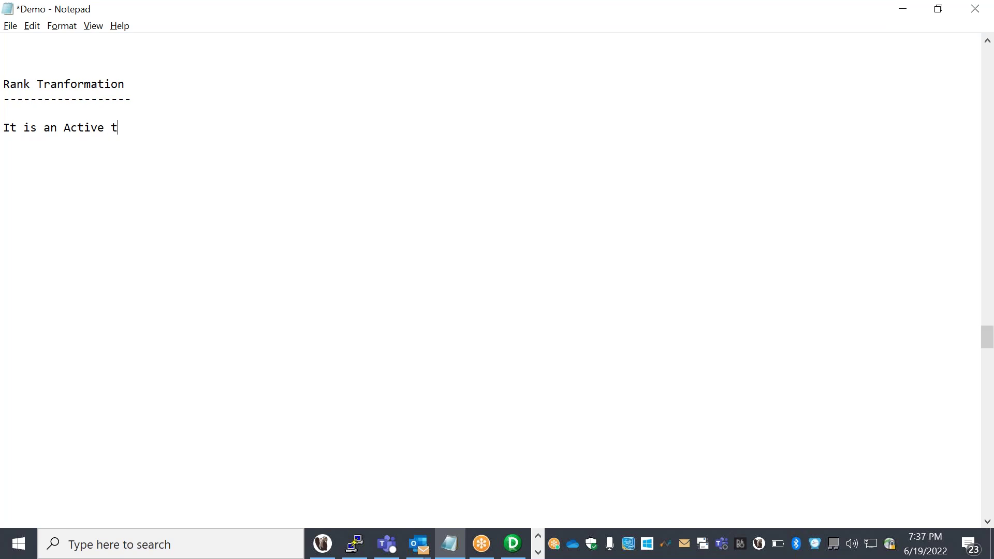
text(r, ability to can)
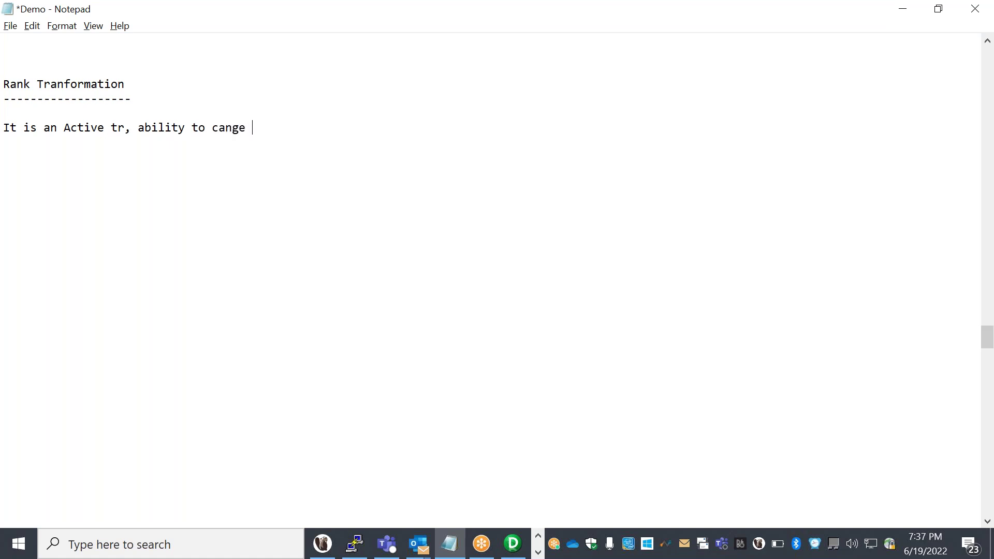
key(BackSpace)
key(BackSpace)
text(ng)
key(BackSpace)
key(BackSpace)
text(hange the numbe)
key(BackSpace)
text(ber of records.)
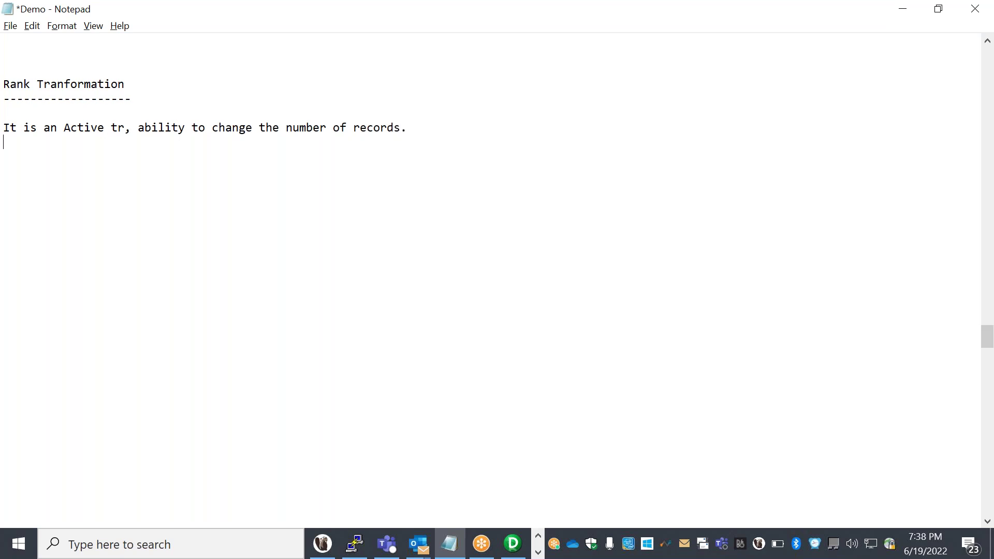
Step: Add the line "10 records in source" below the description
key(Return)
key(Return)
text(10 records in source)
key(Return)
Step: List rank1, rank2 and rank3 on separate lines, followed by rank10 after a blank line
text(ra)
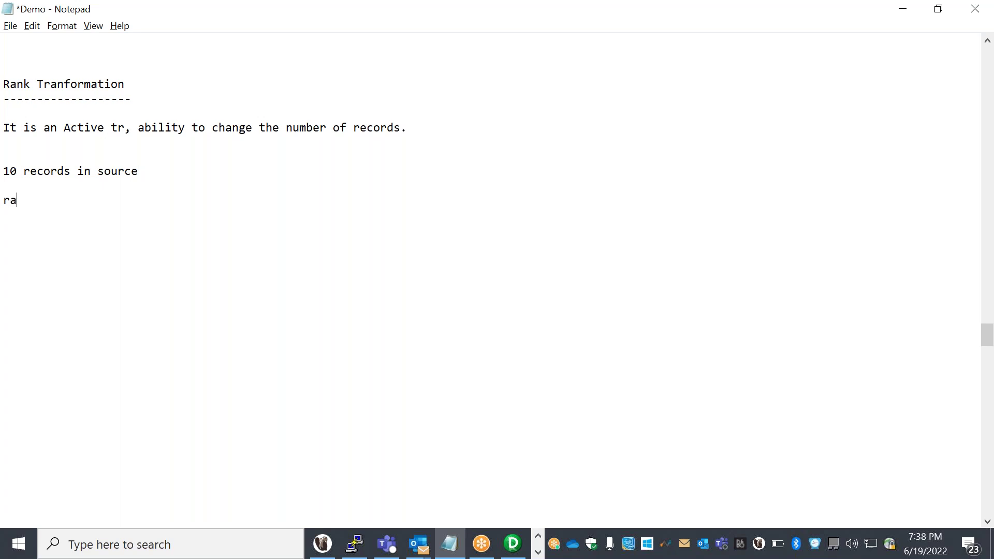
text(nk1)
key(Return)
text(rank2)
key(Return)
text(rank3)
key(Return)
key(Return)
key(Return)
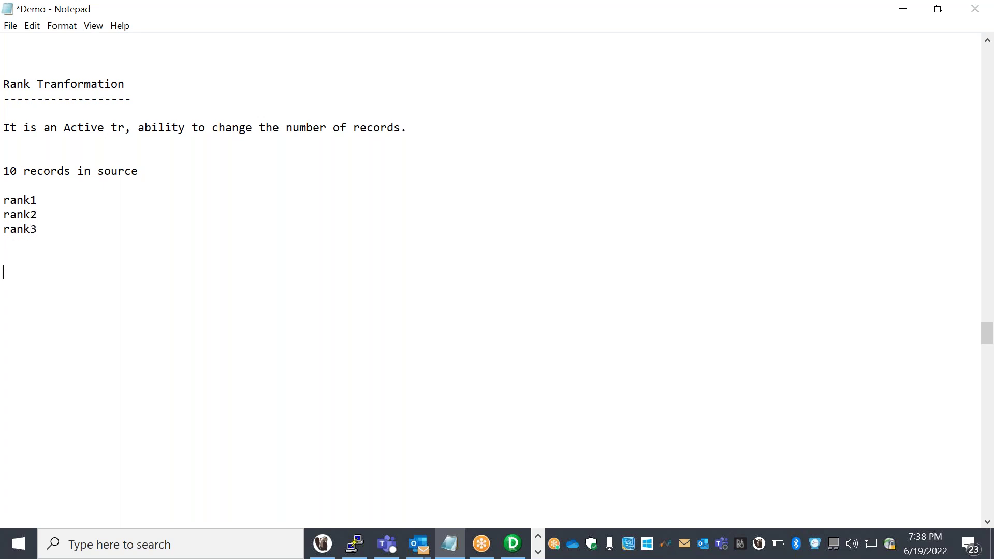
key(BackSpace)
text(rank)
key(BackSpace)
text(10)
Step: Add the line "top3 ranks or bottom 5 ranks" below the rank list
key(Return)
key(Return)
text(top3 rank)
key(BackSpace)
key(BackSpace)
text(nks  p)
key(BackSpace)
text(or otto)
key(BackSpace)
key(BackSpace)
key(BackSpace)
key(BackSpace)
text(bottom 3)
key(BackSpace)
text(5 ranks)
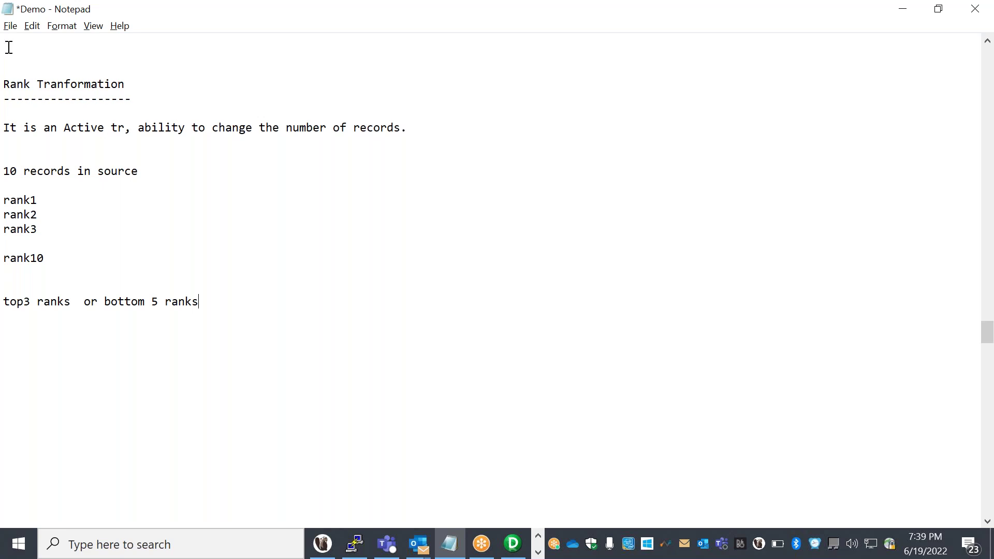
drag(45, 260, 8, 205)
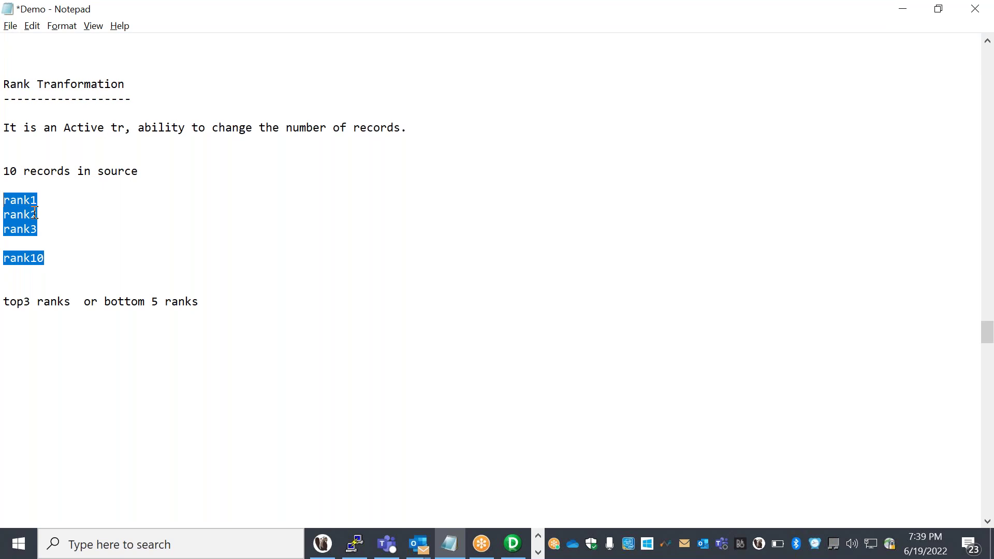
double_click(24, 200)
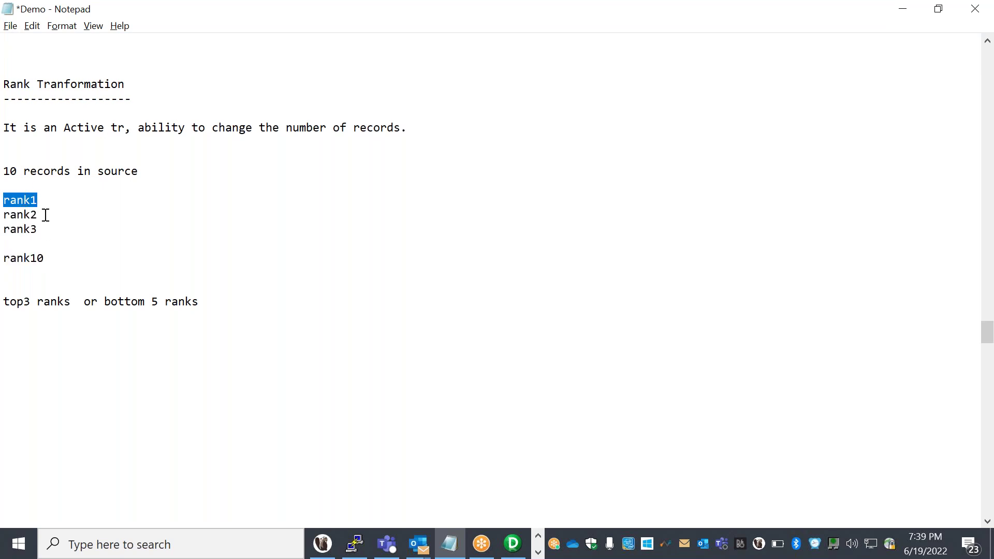
click(63, 301)
shift+click(40, 315)
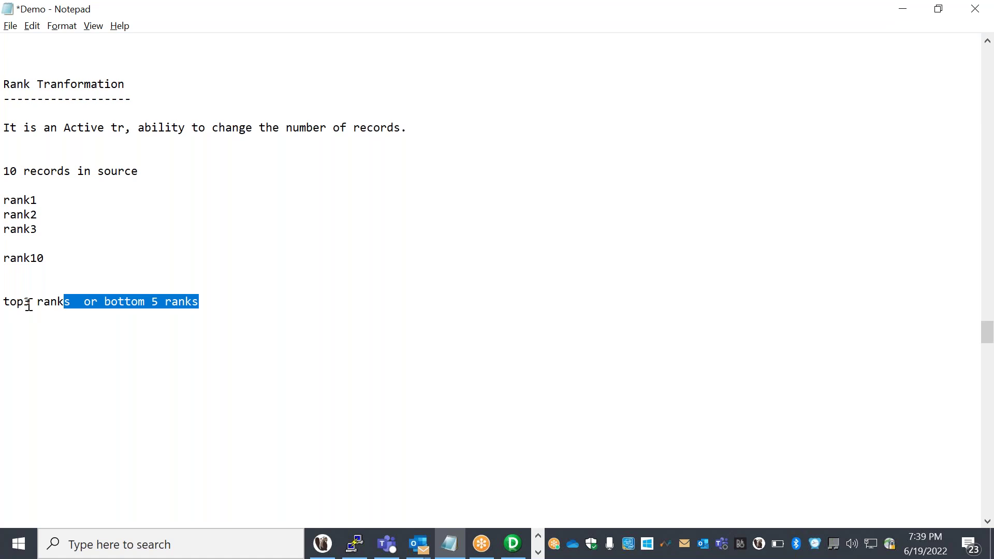
click(22, 308)
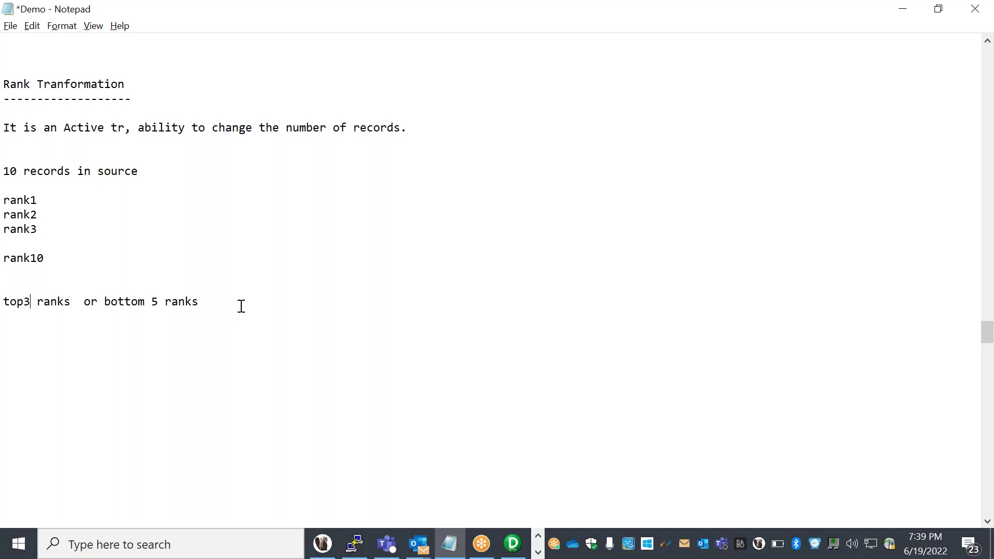
Step: Add the headings EMP and EMP_RANK below the ranks line, each with a dashed underline and blank lines between them
key(Return)
key(Return)
text(EMP )
text(---)
key(Return)
key(Return)
key(Return)
key(Return)
text(EMP_RANK )
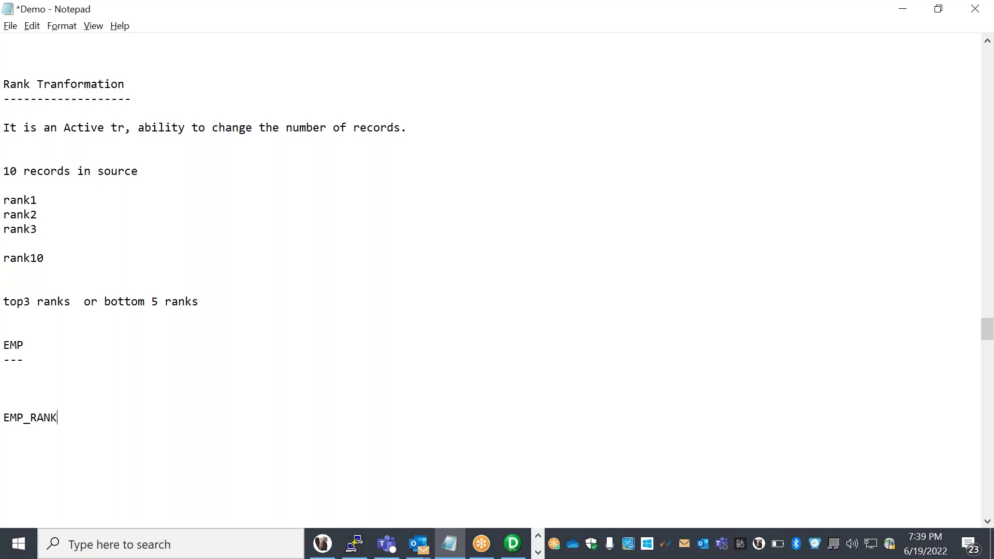
text(--------)
Step: Insert the line "top 5 ranked employees" between the EMP and EMP_RANK headings
click(49, 372)
key(Return)
key(Return)
text(top 5)
key(BackSpace)
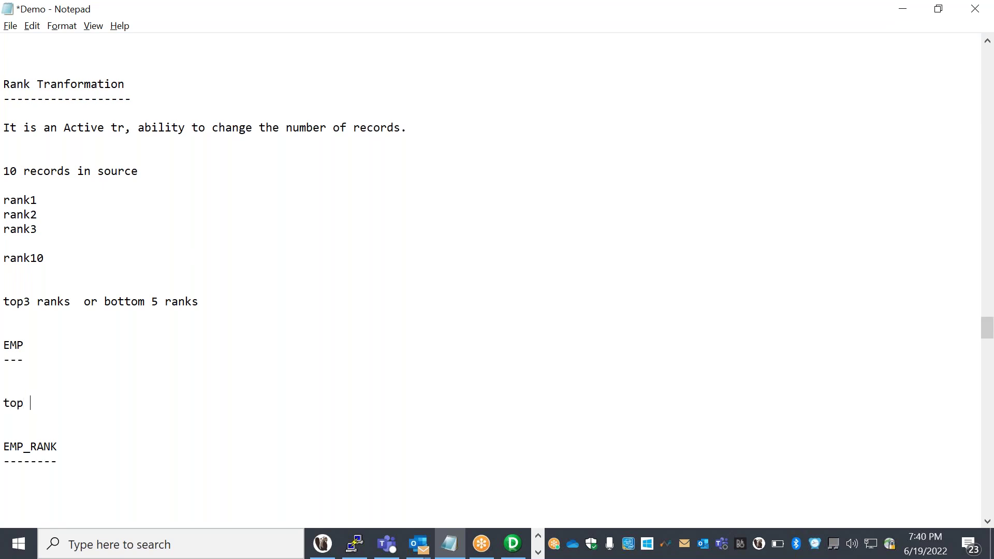
text(5 ranked employeed)
key(BackSpace)
text(s)
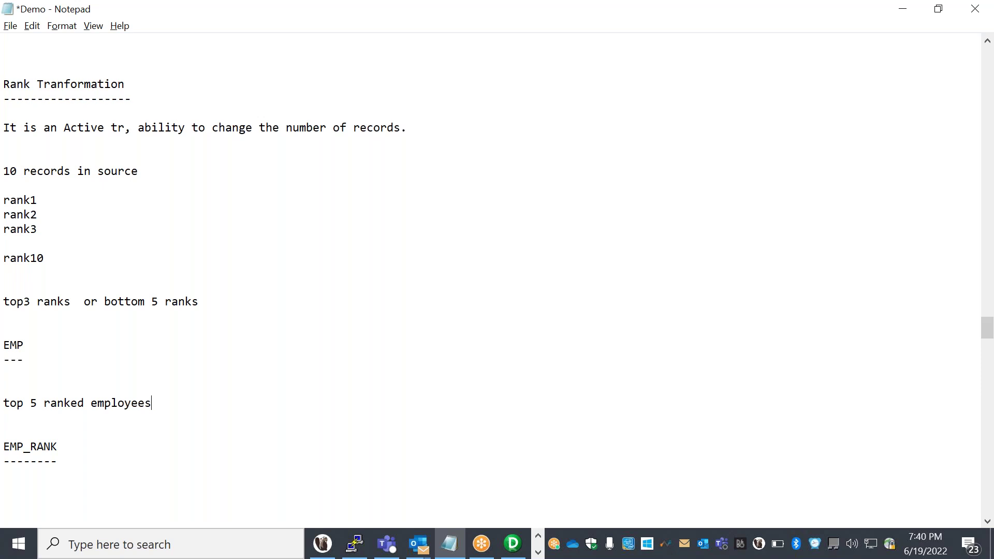
Step: Add the line "highest salareed employee as rank1" below the top 5 ranked employees line
key(Return)
key(Return)
key(Return)
text(h)
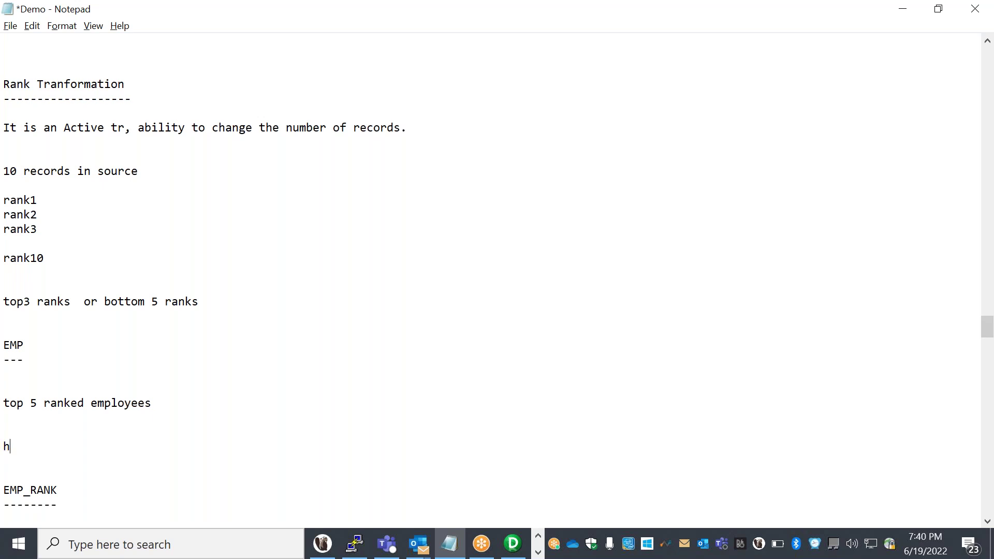
text(ighest salareed employee a)
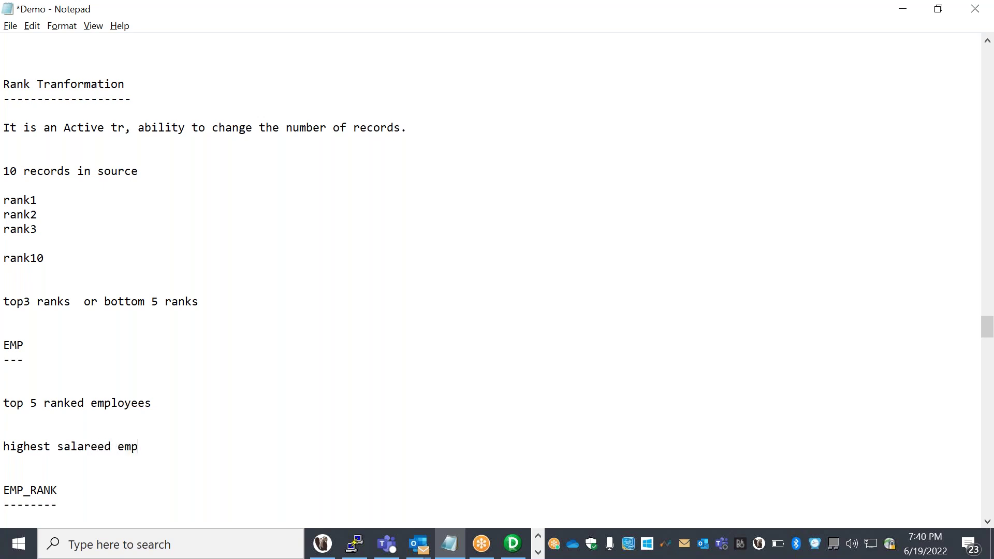
text(ank1)
key(Return)
key(Return)
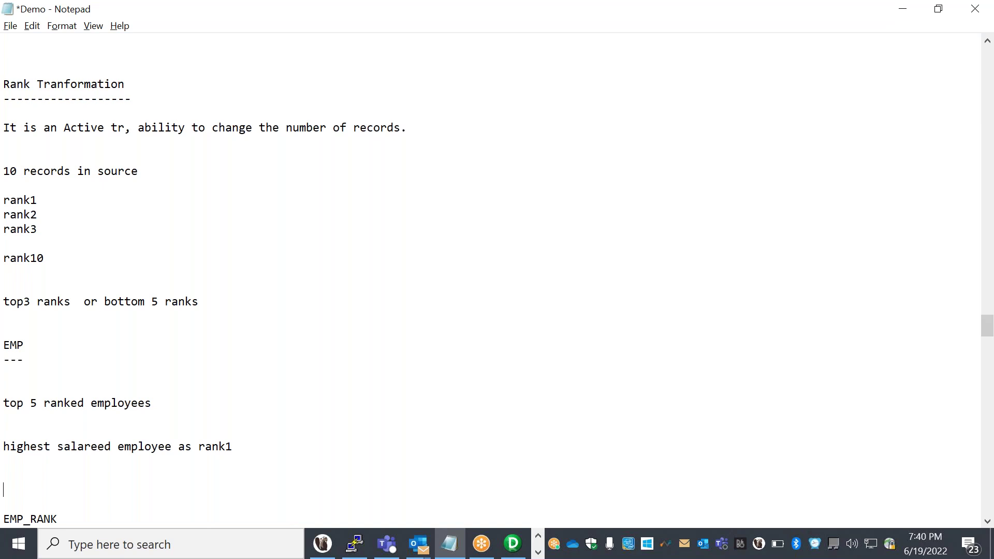
Step: Remove the word "salareed" from the highest employee line
scroll(60, 313, down, 3)
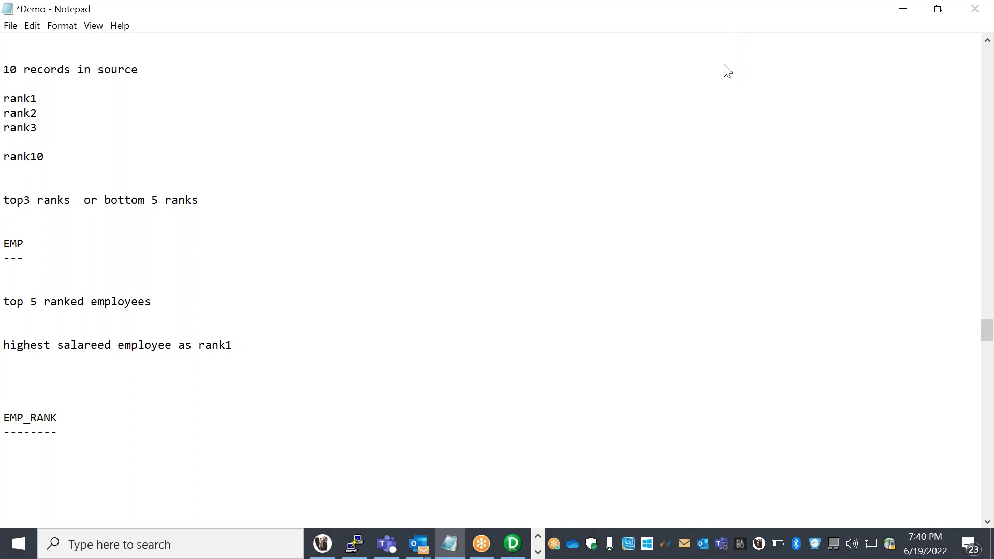
click(258, 350)
double_click(89, 350)
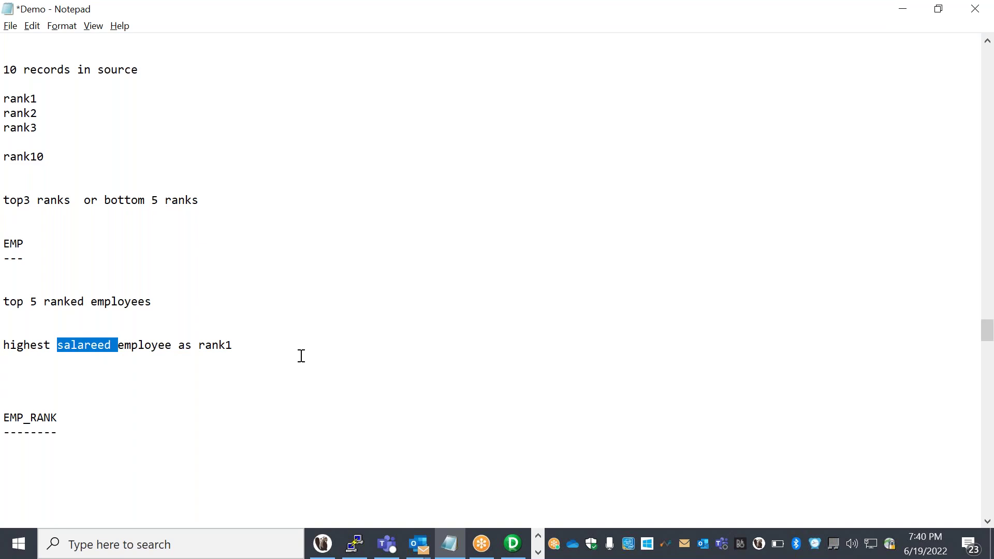
key(Return)
key(BackSpace)
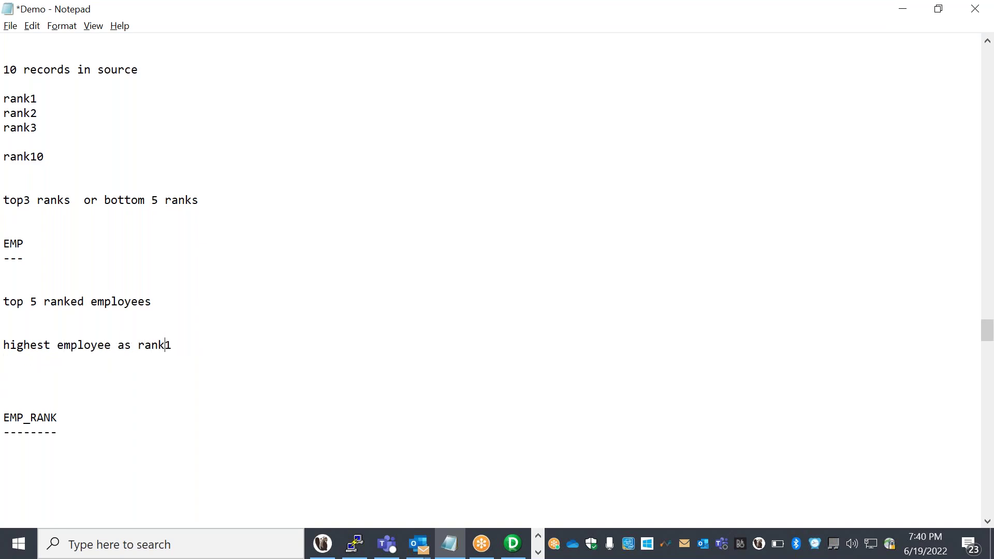
Step: Add the line "salary >>> Rank port" below the highest employee line
key(Return)
key(Return)
text(salary)
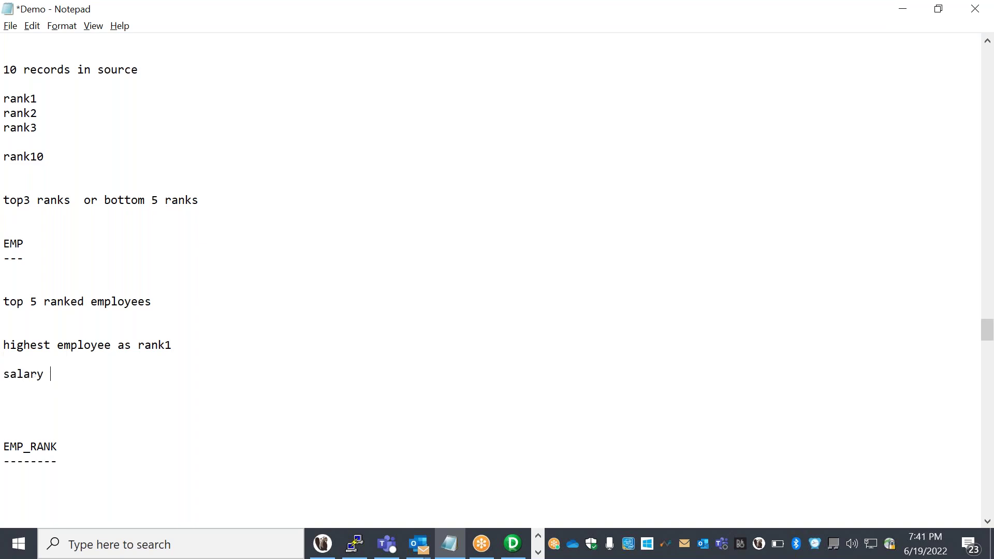
key(Return)
text(>>)
key(BackSpace)
key(BackSpace)
key(BackSpace)
text(>>> Rank port)
Step: Examine the notes on the salary rank port, the top 5 employees and the top or bottom ranks
click(126, 382)
double_click(126, 379)
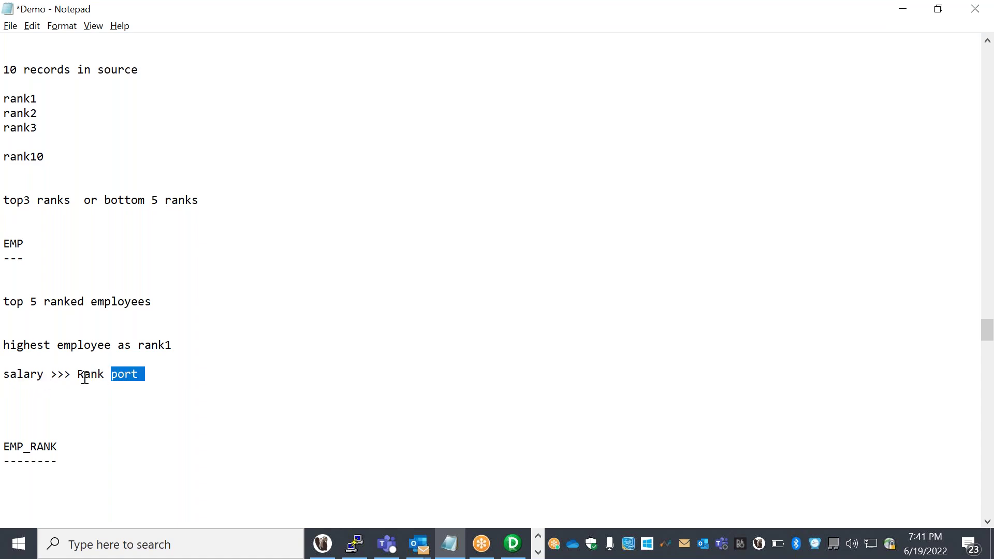
double_click(87, 377)
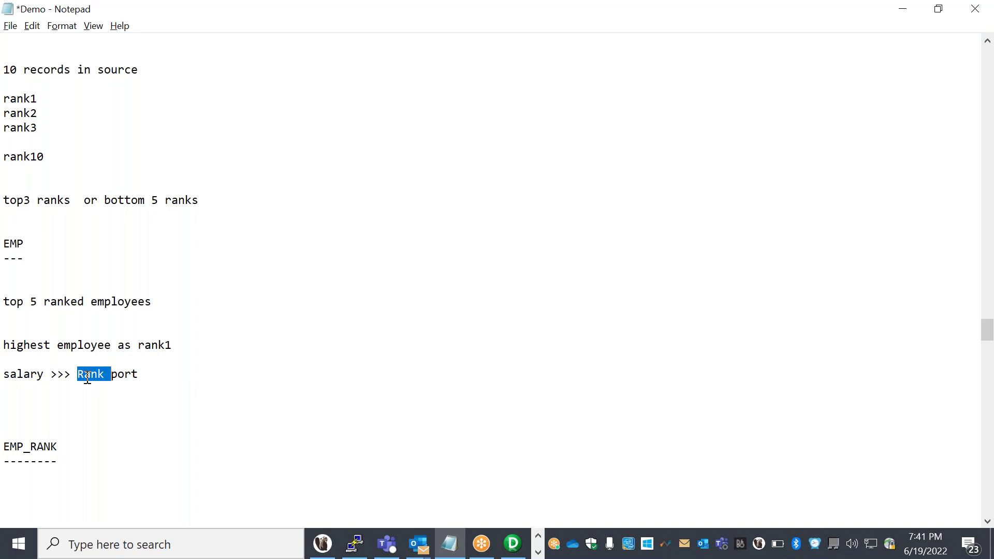
double_click(18, 378)
click(18, 377)
double_click(18, 376)
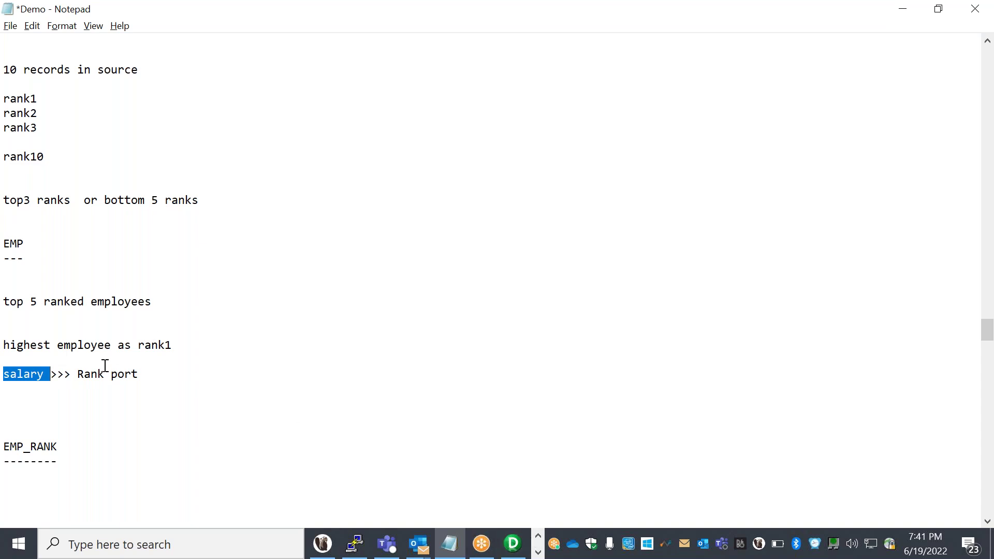
click(74, 374)
drag(75, 374, 143, 374)
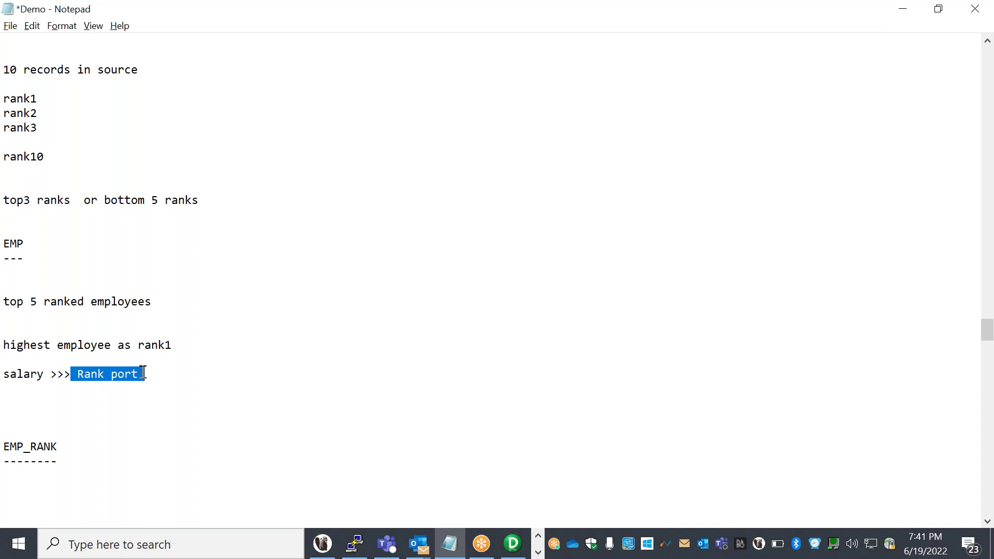
click(38, 301)
drag(4, 303, 38, 302)
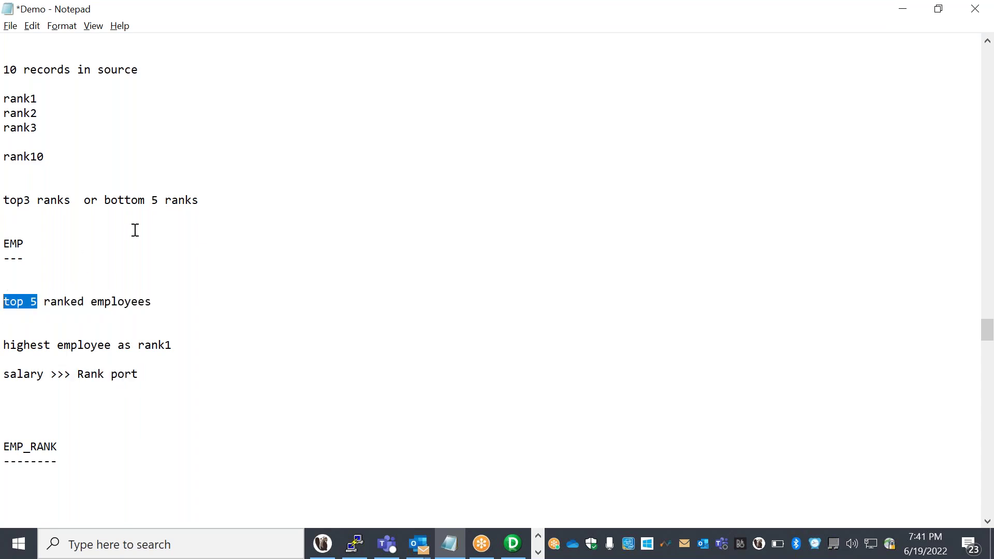
click(105, 199)
drag(106, 200, 203, 207)
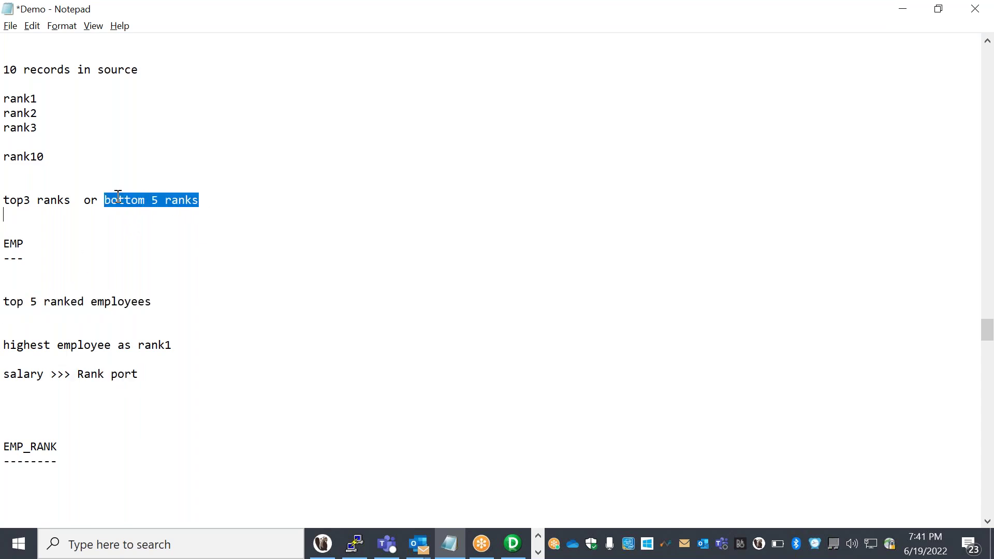
click(43, 200)
shift+click(9, 203)
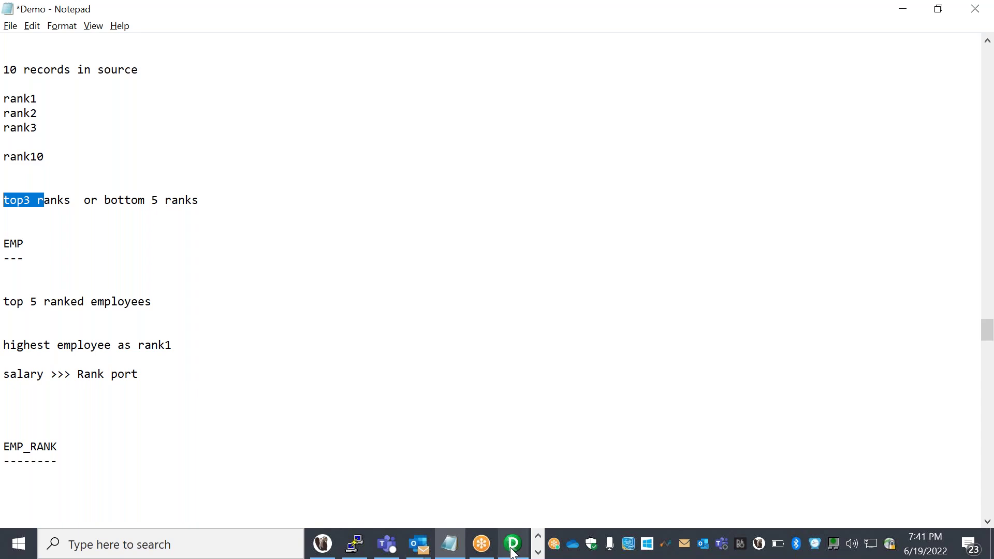
Step: Switch to DbVisualizer and enlarge the SQL editor area above the query results
mouse_move(511, 549)
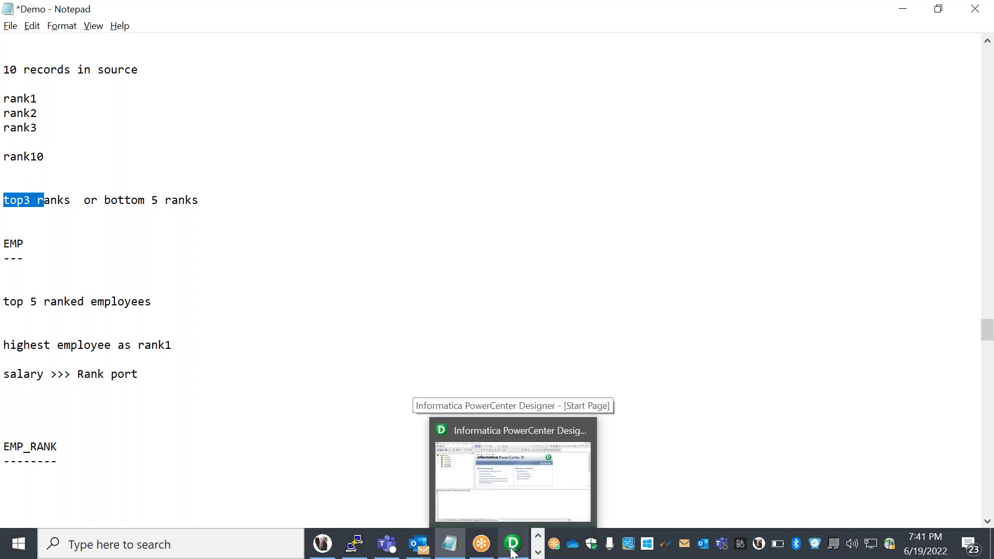
click(510, 550)
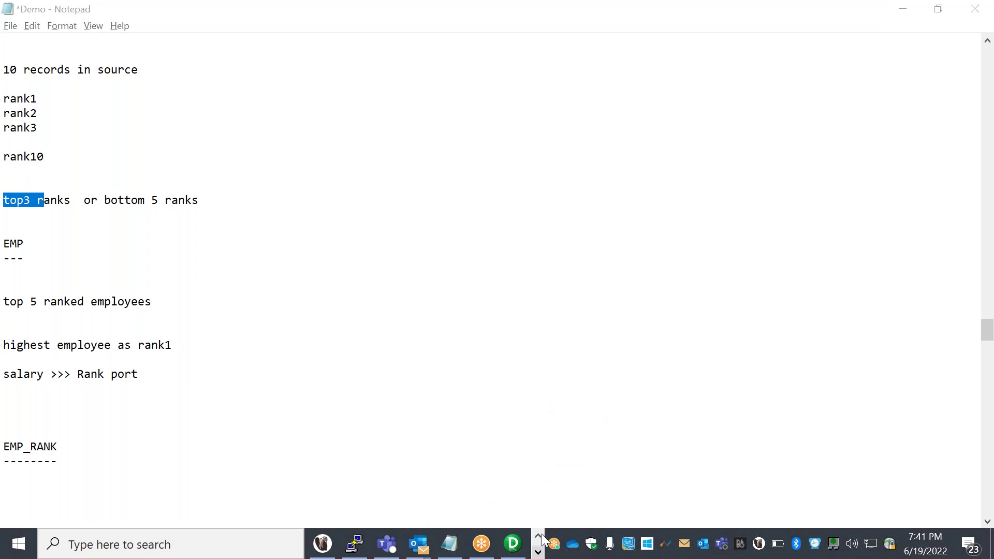
click(537, 534)
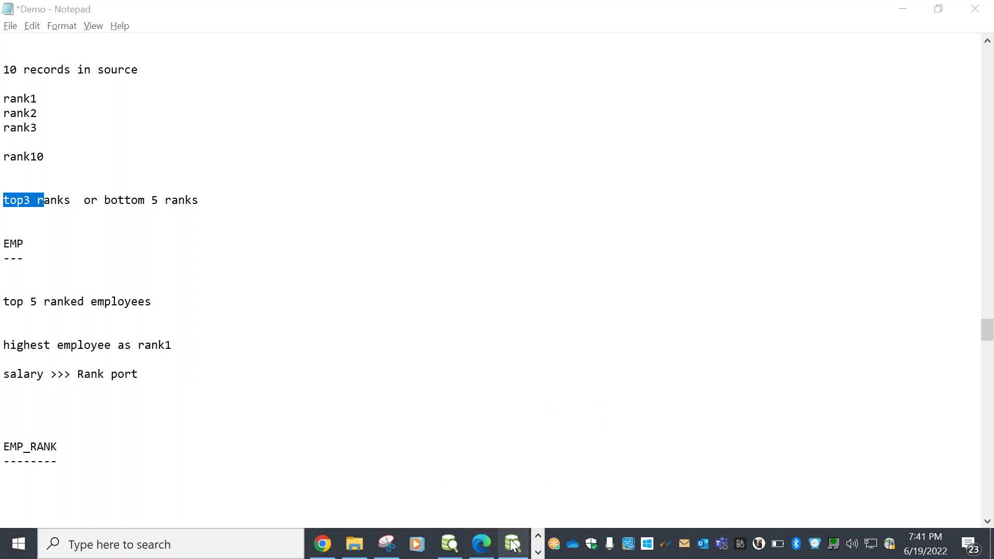
click(512, 543)
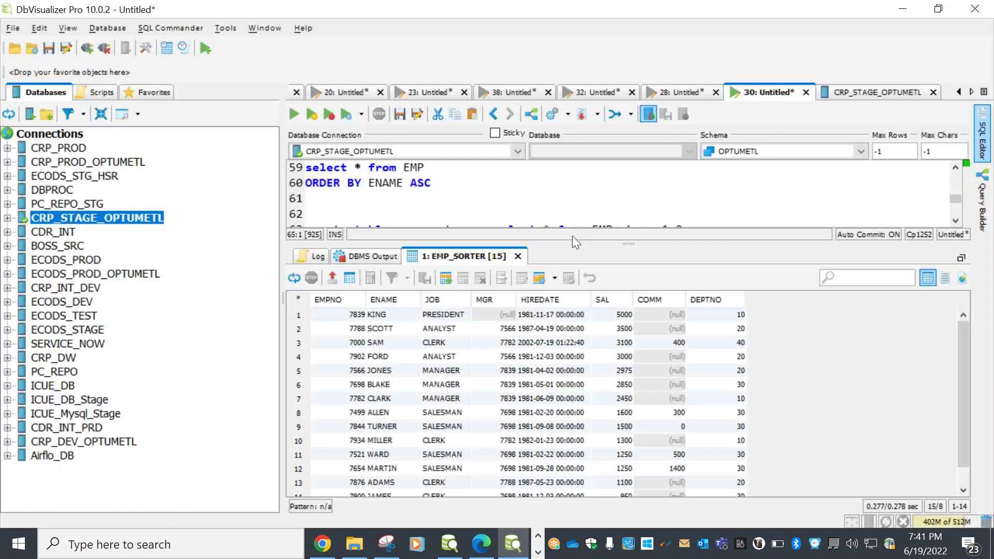
drag(569, 240, 556, 303)
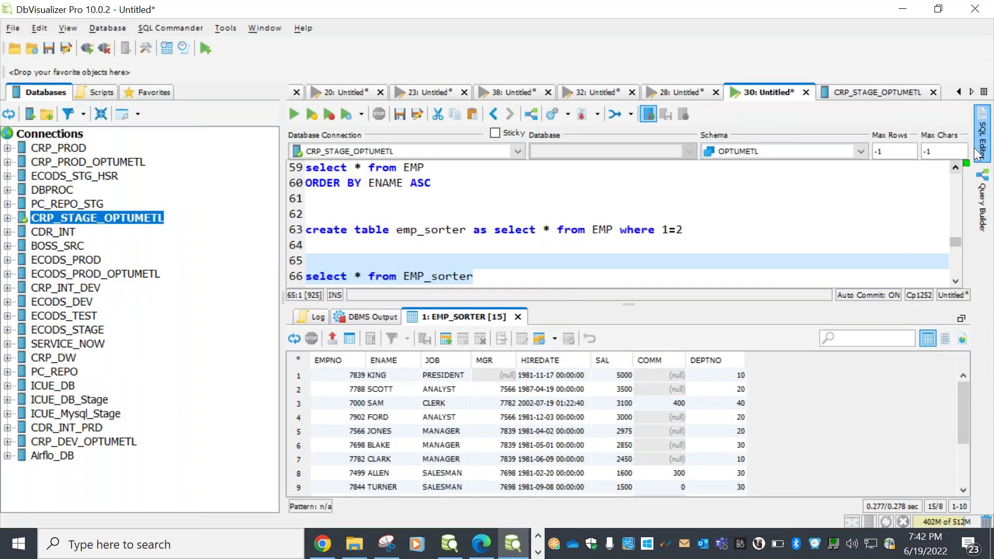
Step: Run only "select * from EMP" and examine the employee numbers and salaries in the results
scroll(958, 164, up, 2)
click(437, 259)
drag(438, 259, 305, 260)
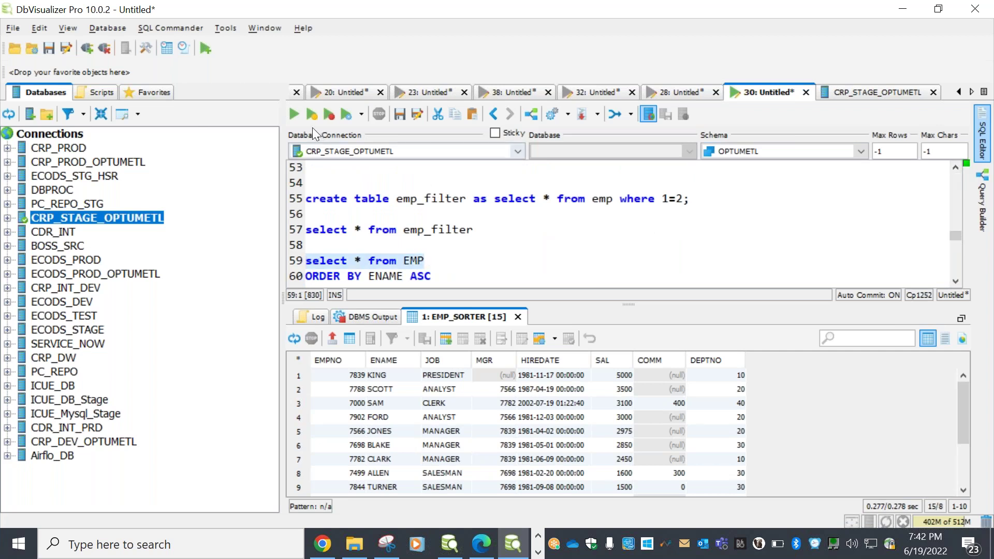
click(296, 115)
click(536, 334)
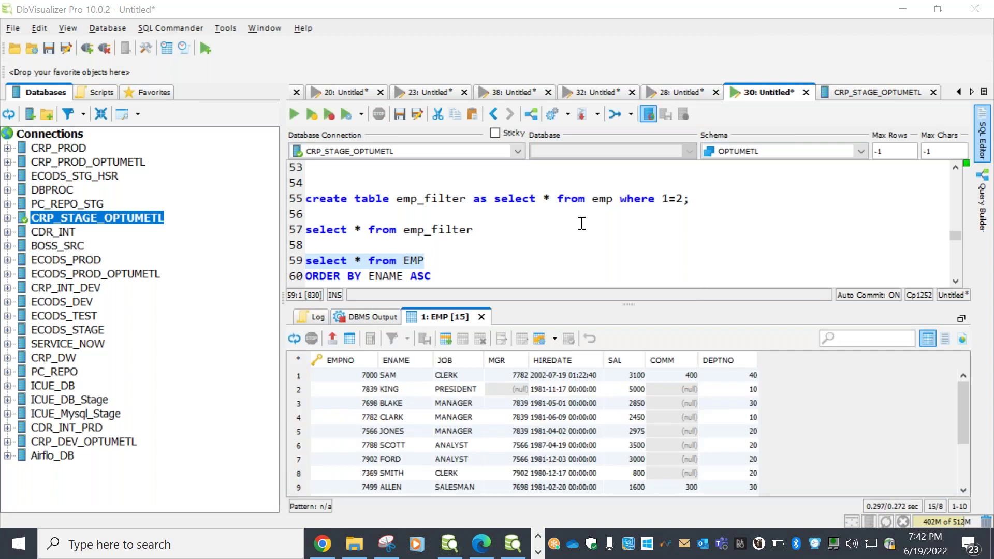
drag(594, 302, 594, 286)
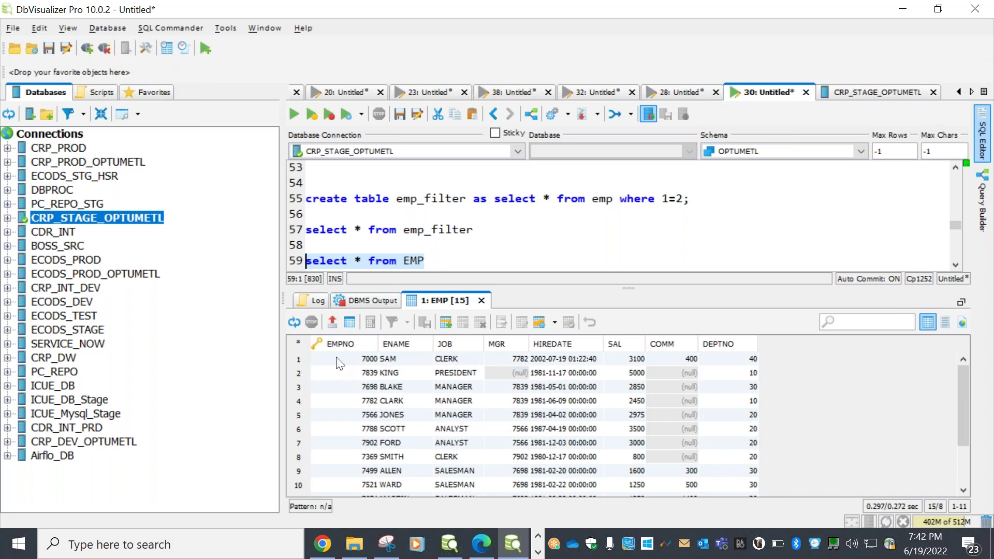
click(339, 386)
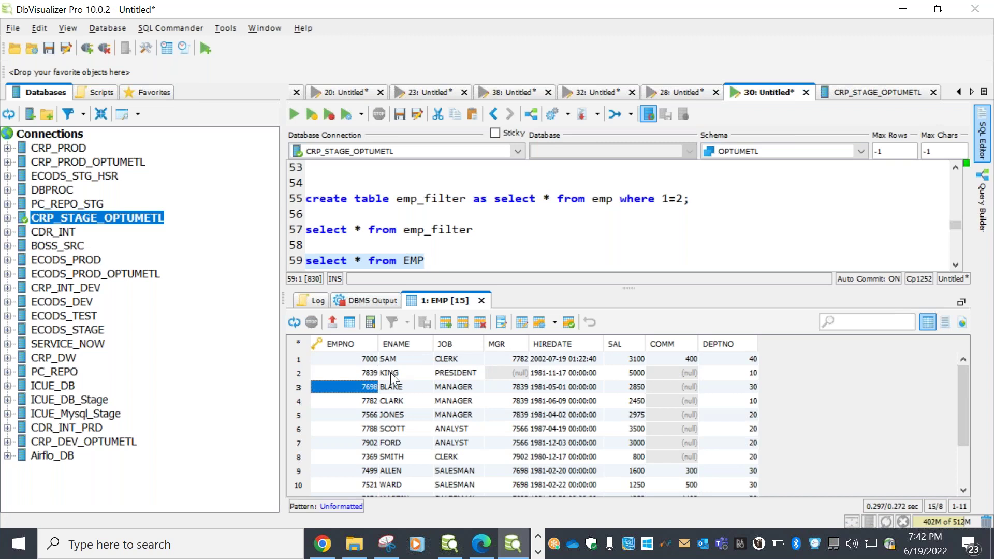
click(351, 361)
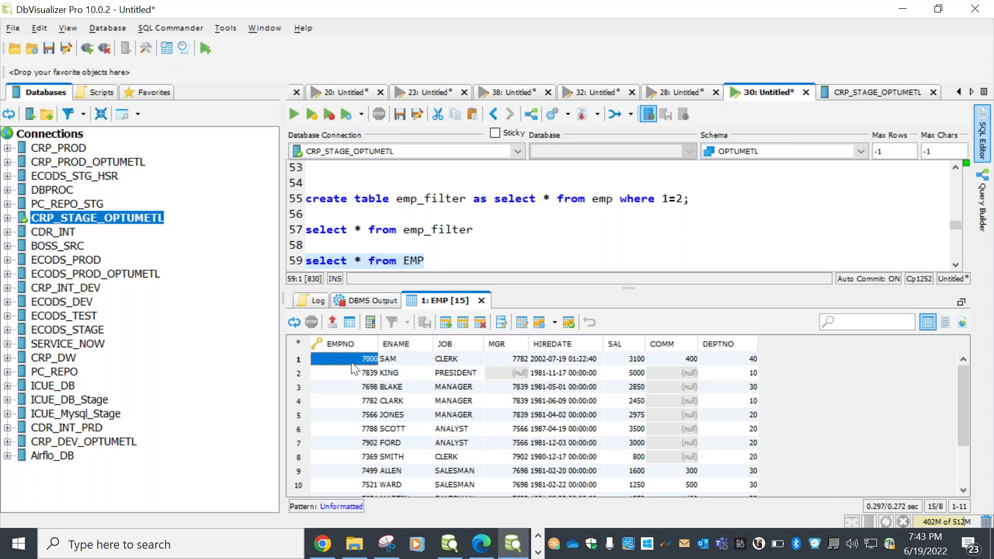
click(622, 361)
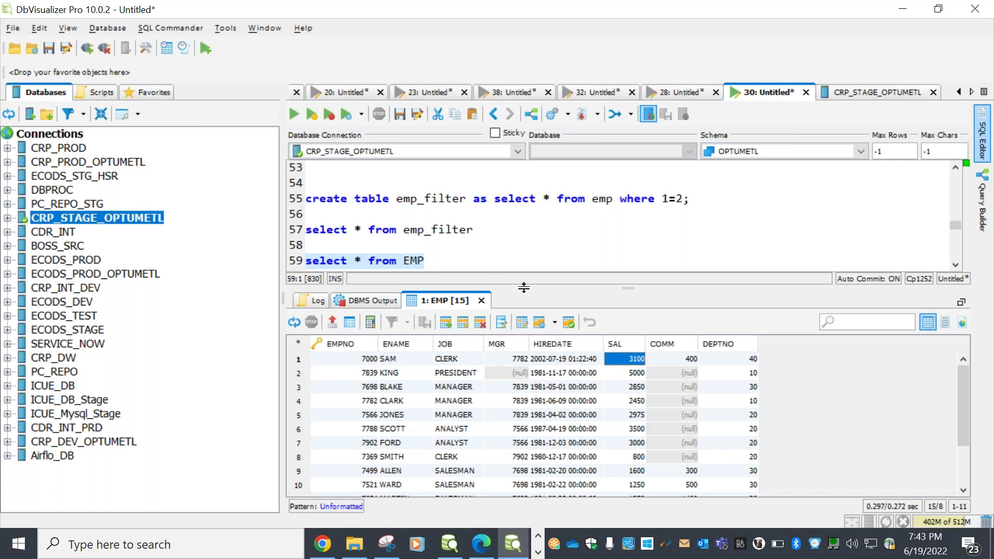
Step: Write and run "create table emp_rank as select * from emp where 1=2" below the ORDER BY ENAME query
drag(524, 287, 514, 309)
click(445, 283)
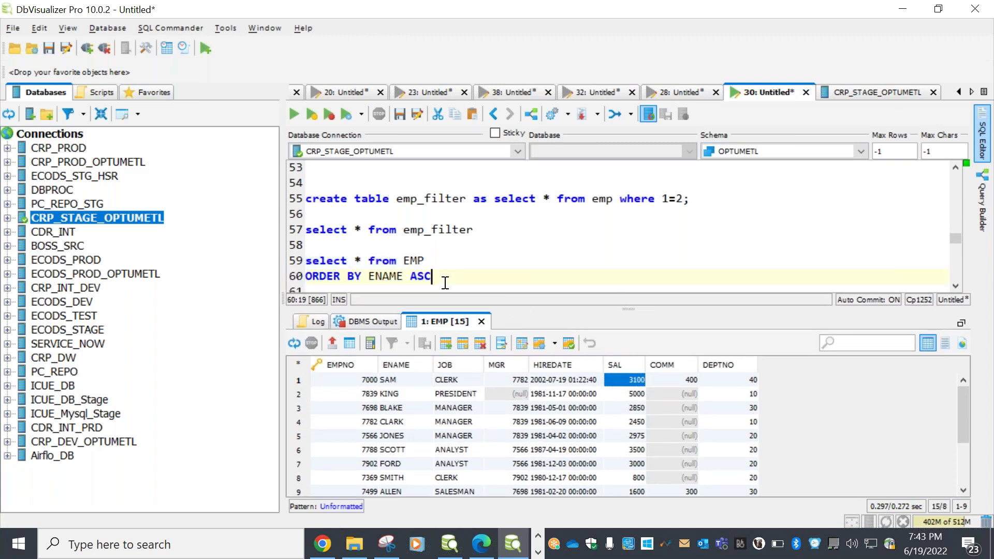
key(Return)
key(Return)
key(Return)
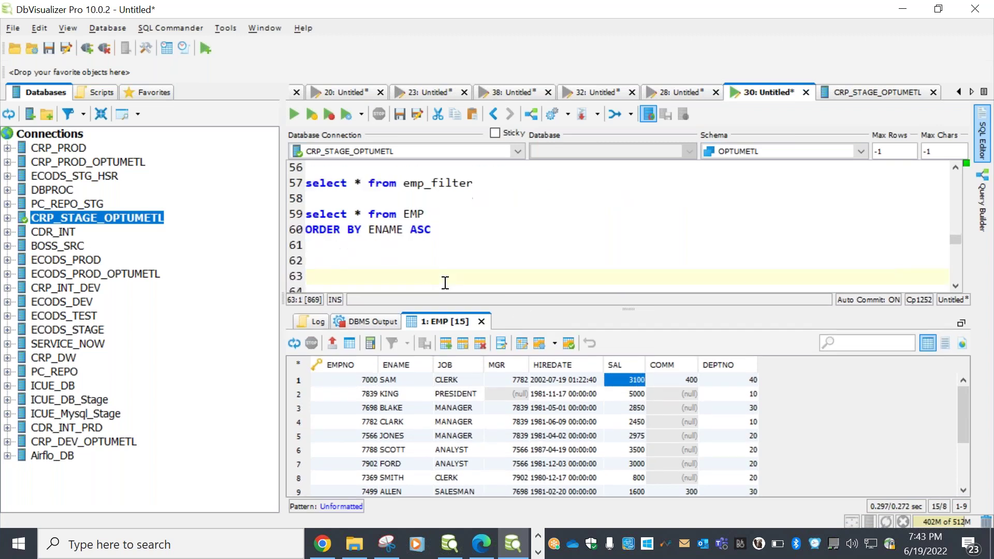
text(create table e)
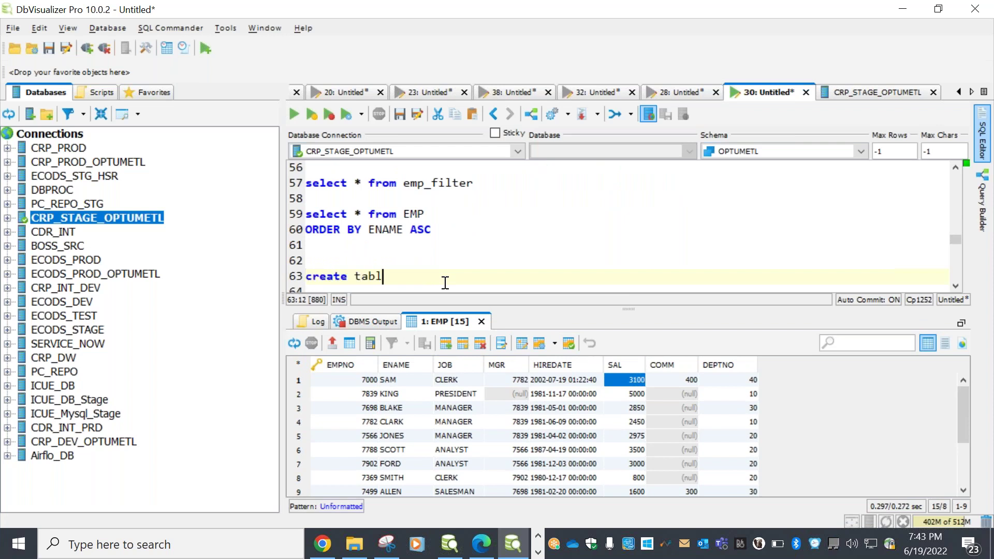
key(BackSpace)
text(e emp_rank as select * from emp wh)
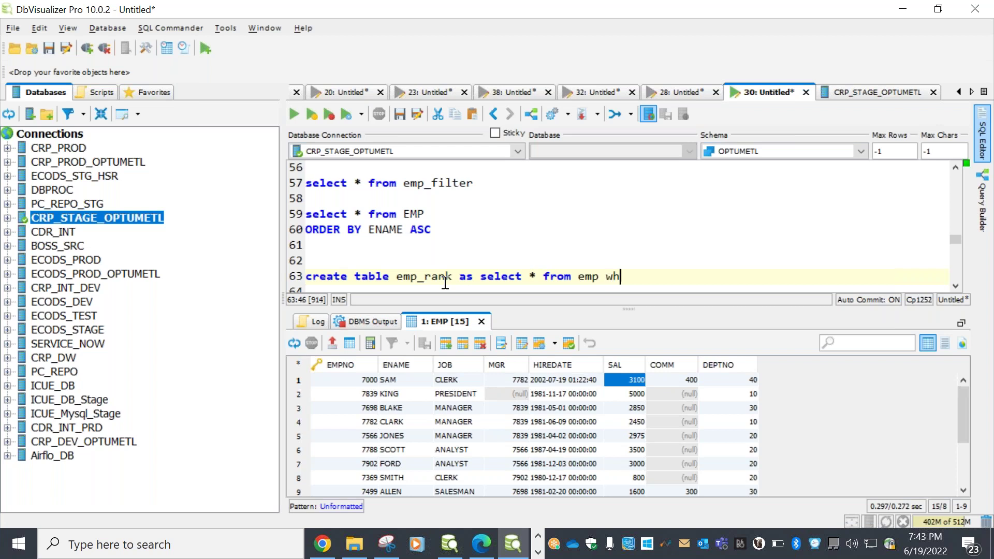
text(ere 1=2)
drag(676, 270, 664, 262)
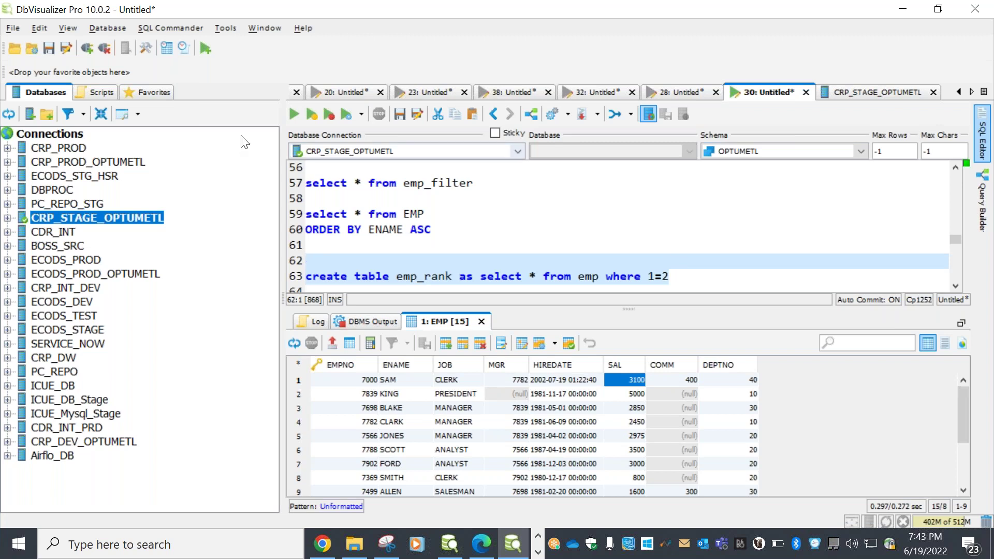
click(294, 114)
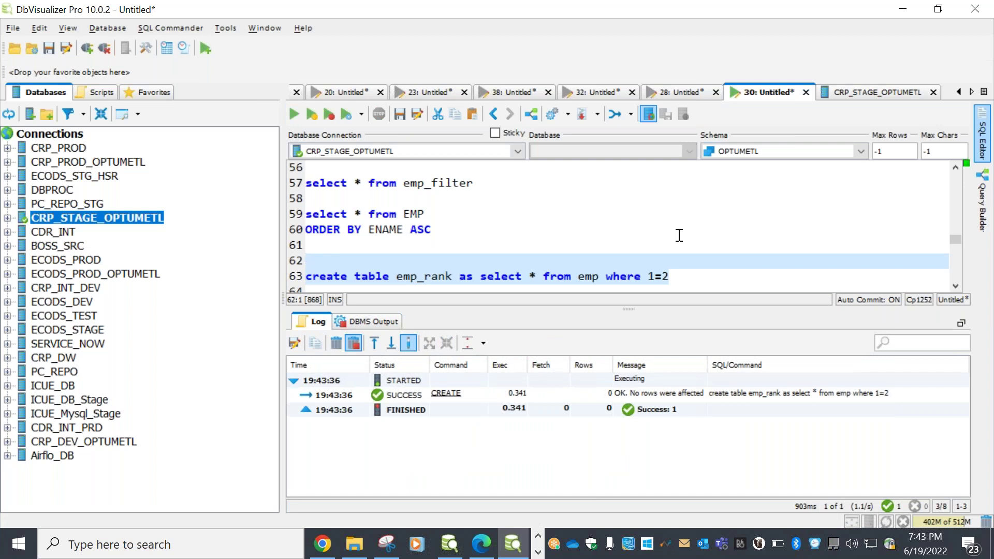
Step: Add the query "select * from emp_rank" below the create table statement and run it
click(685, 272)
key(Return)
key(Return)
text(select * frpm)
key(BackSpace)
key(BackSpace)
text(om emp_rank)
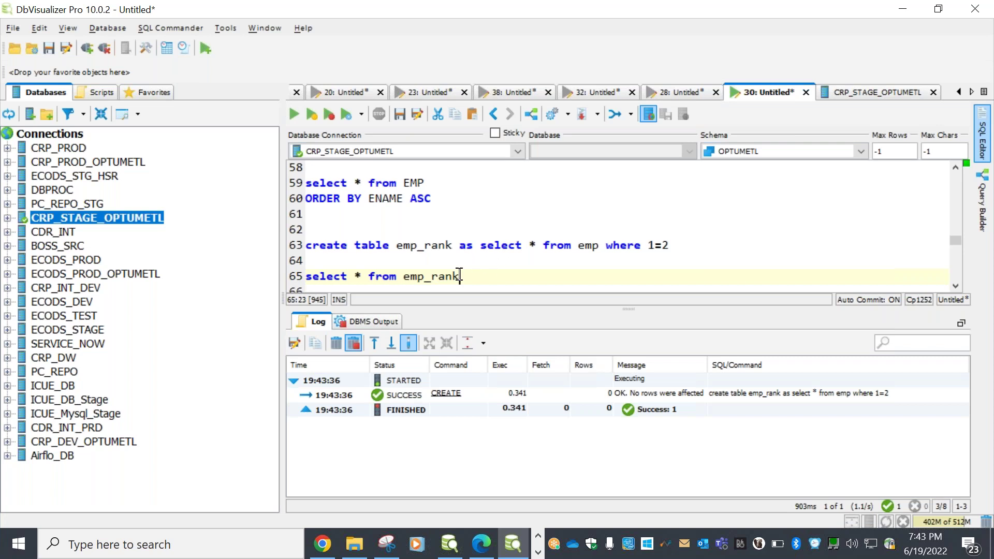
click(307, 276)
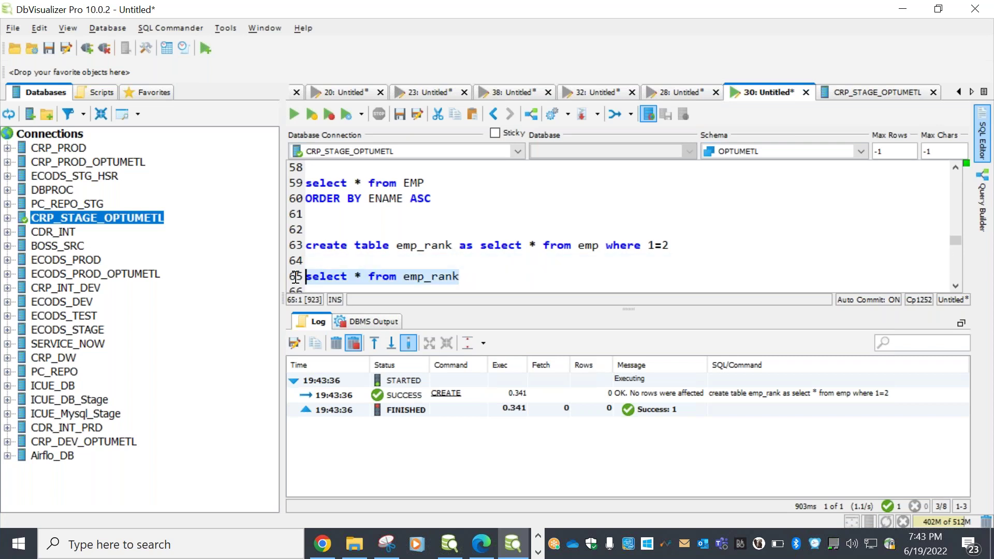
click(293, 115)
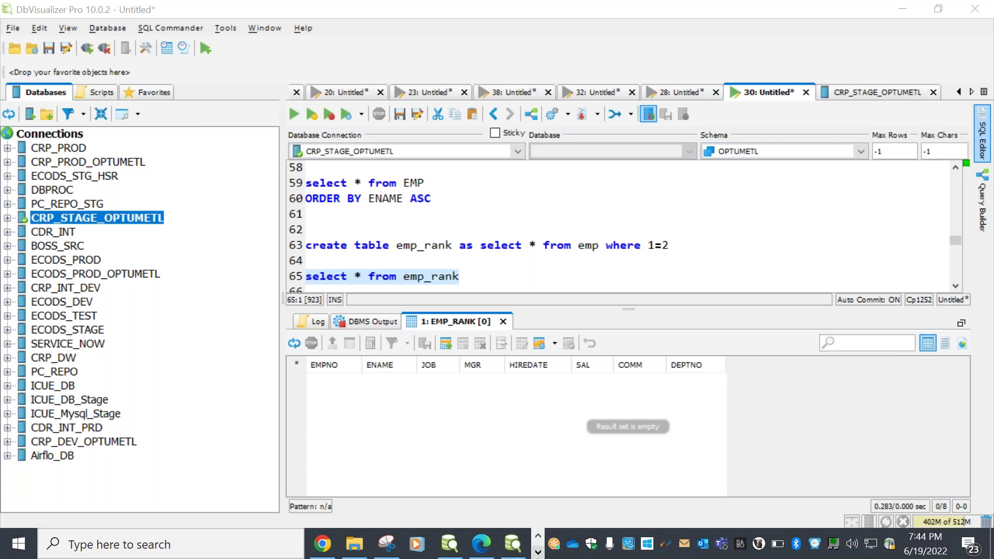
Step: Switch to Informatica PowerCenter Designer and dismiss the login and repository connection error messages
click(538, 552)
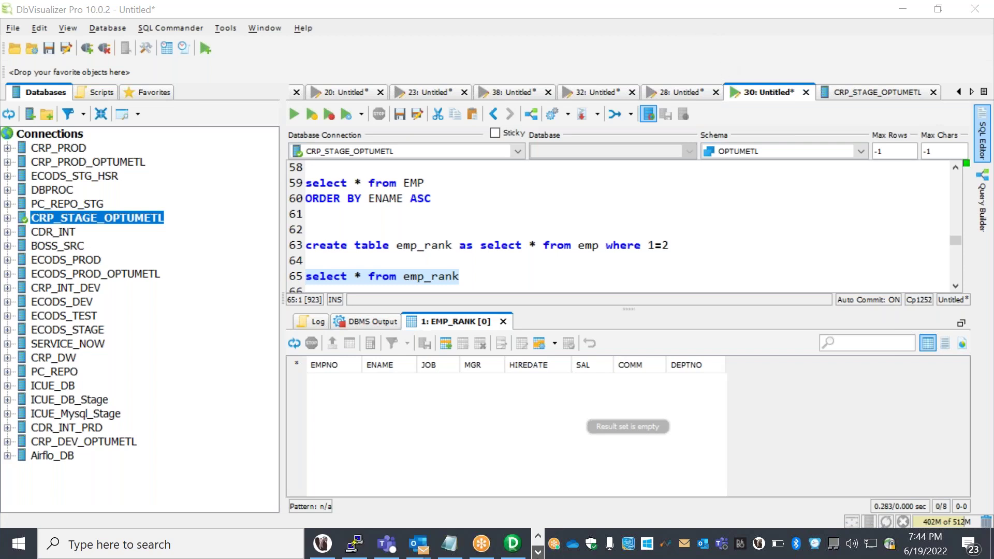
click(513, 549)
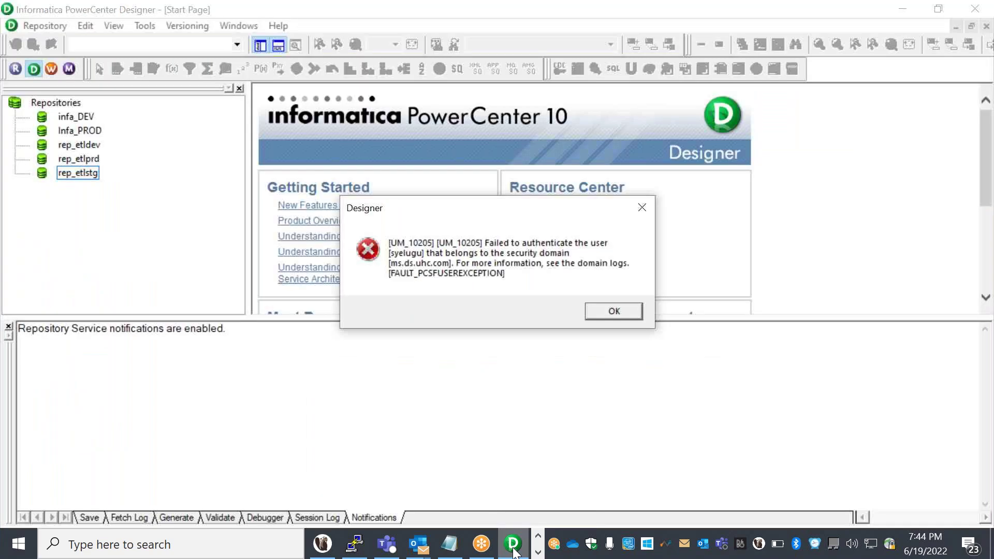
click(615, 305)
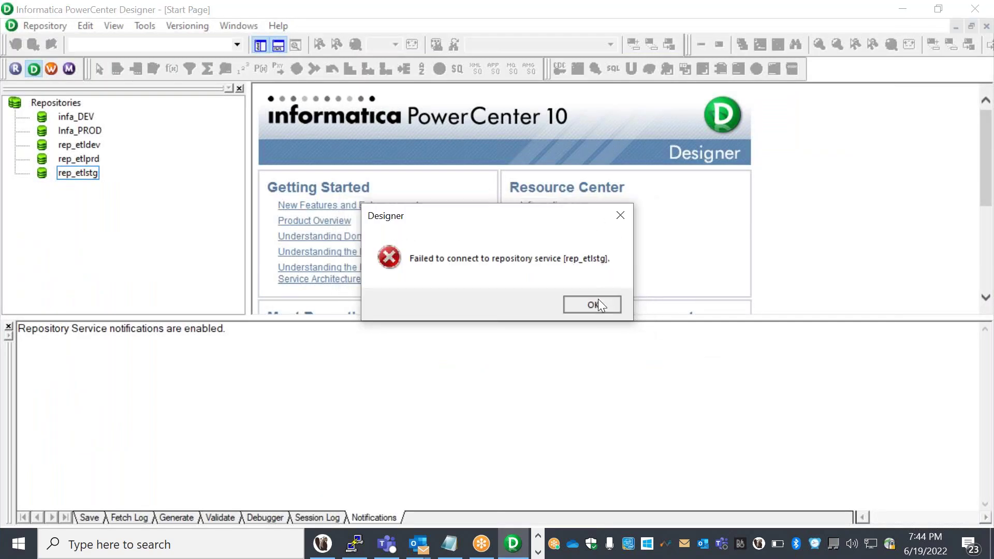
click(592, 305)
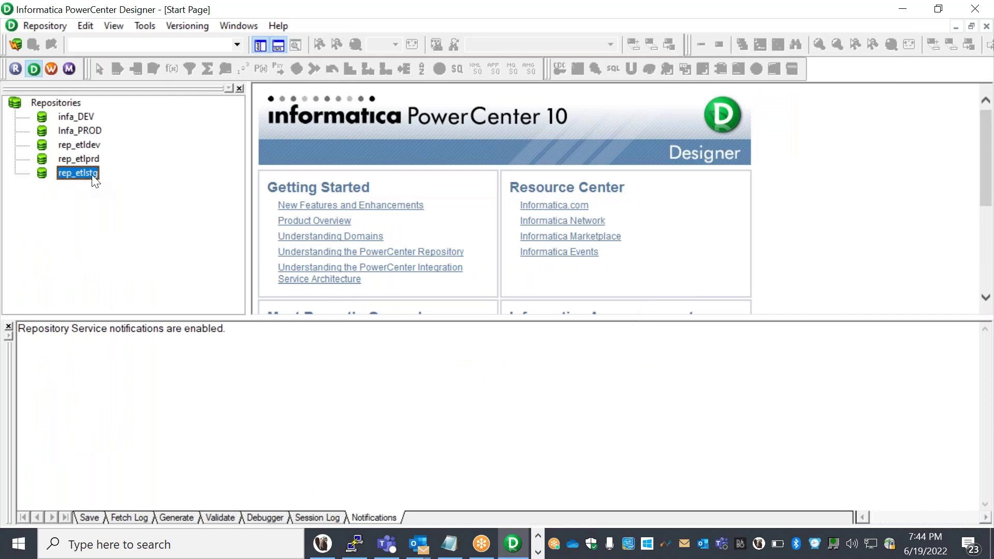
Step: Connect to the rep_etlstg repository, entering the account password
right_click(95, 180)
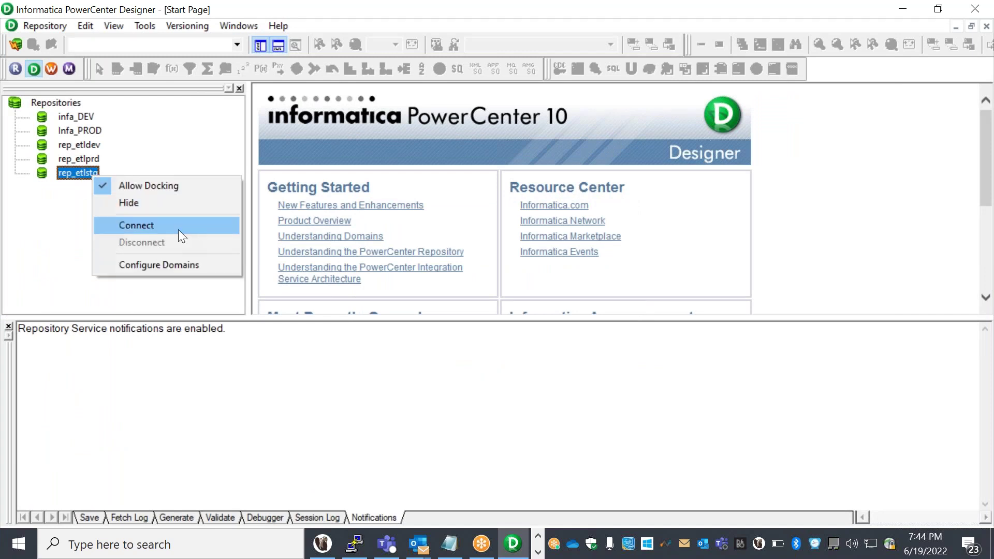
click(181, 236)
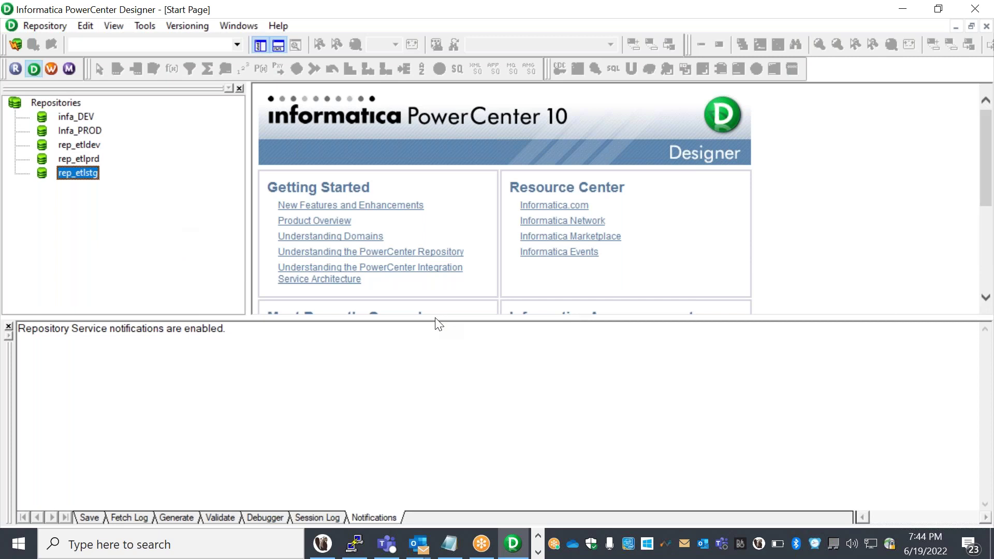
click(507, 292)
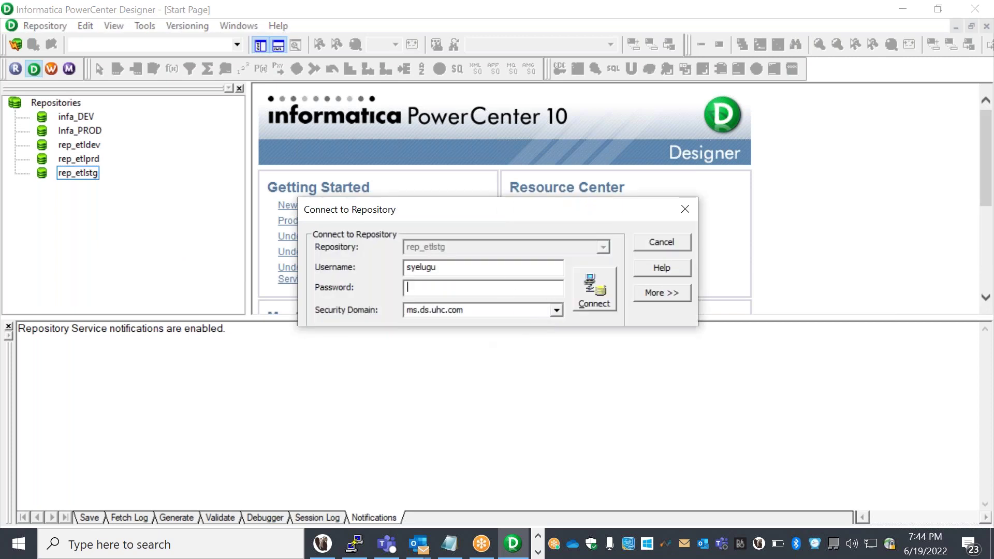
text(********)
click(586, 276)
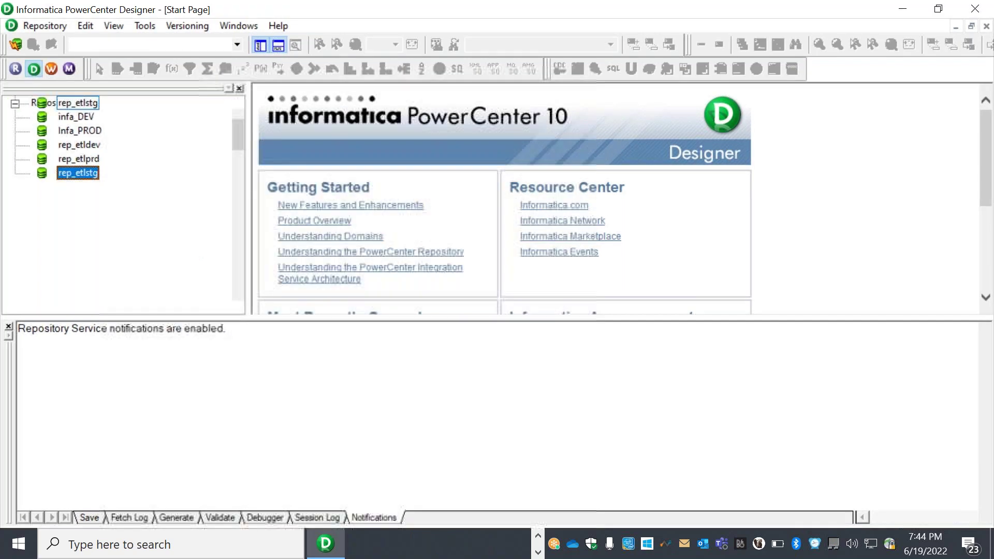
Step: Open the Batch_730 folder of rep_etlstg and hide the output window
click(8, 327)
right_click(119, 136)
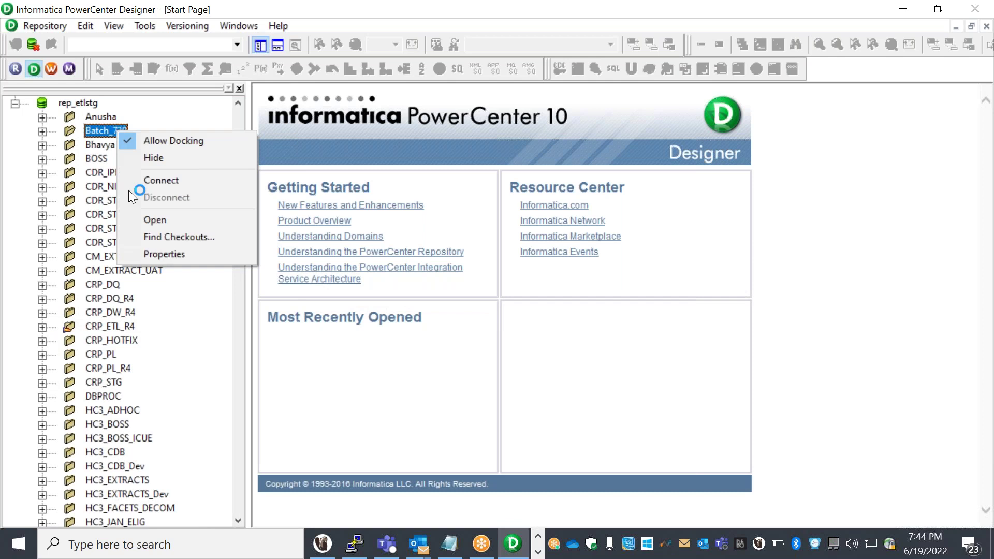
click(163, 219)
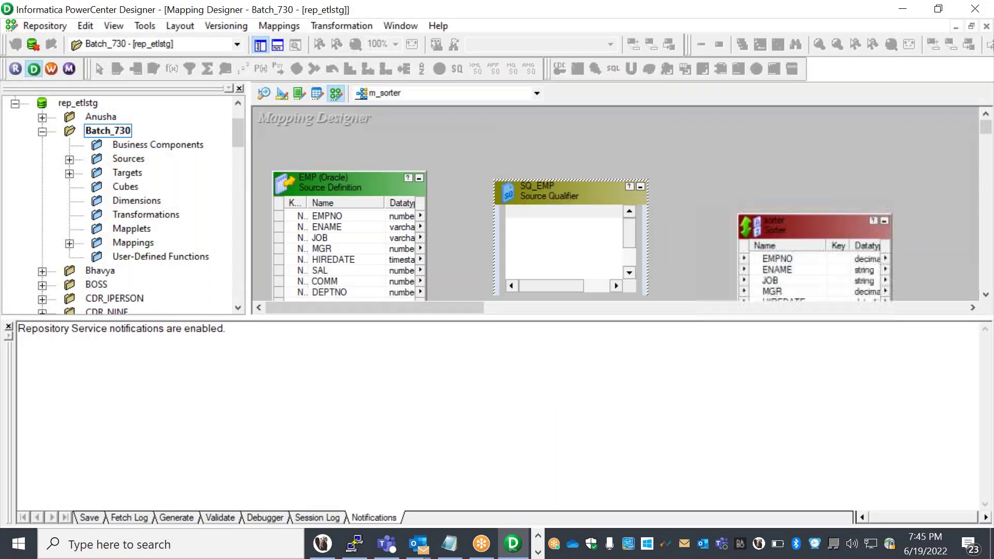
click(279, 44)
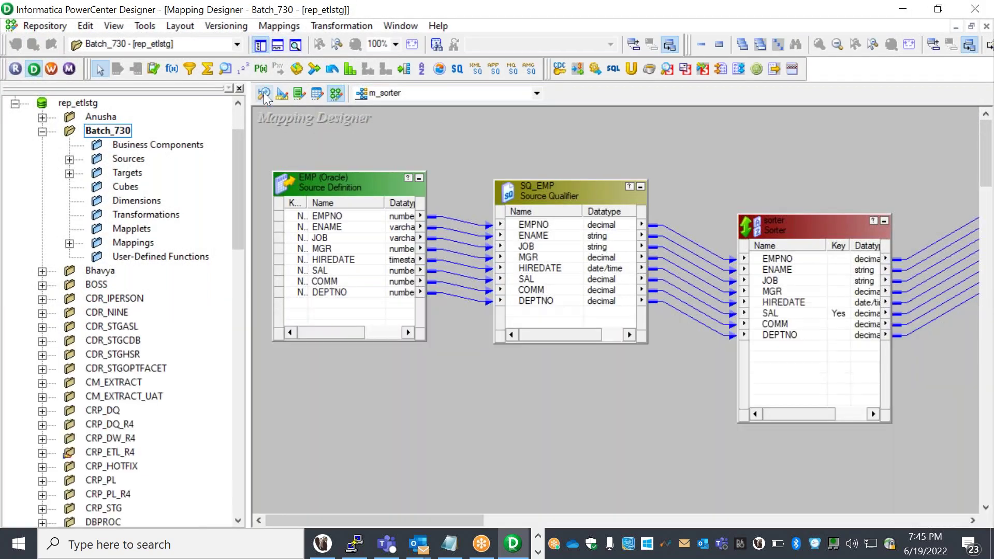
Step: View the EMP source in the Source Analyzer and clear all definitions from the Target Designer workspace
click(261, 93)
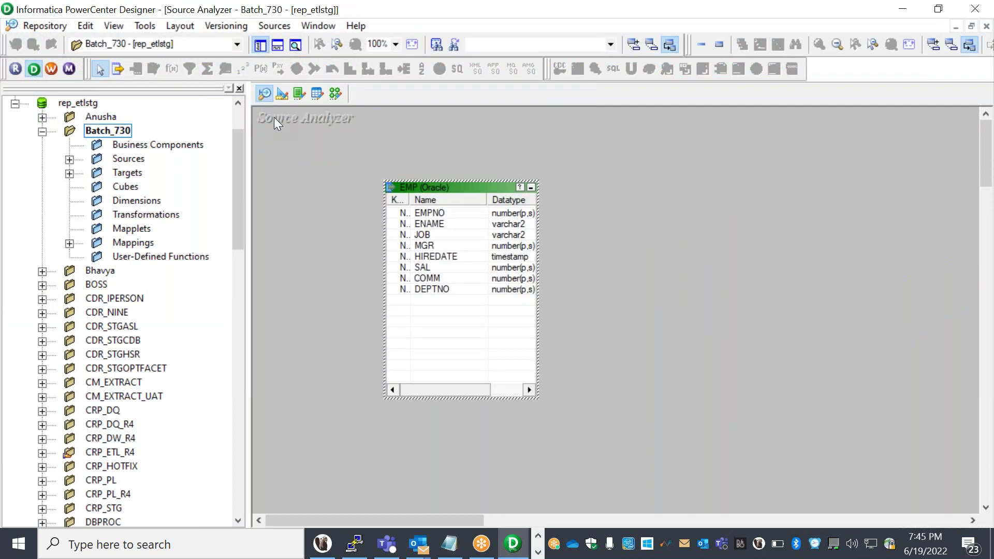
right_click(274, 117)
click(641, 129)
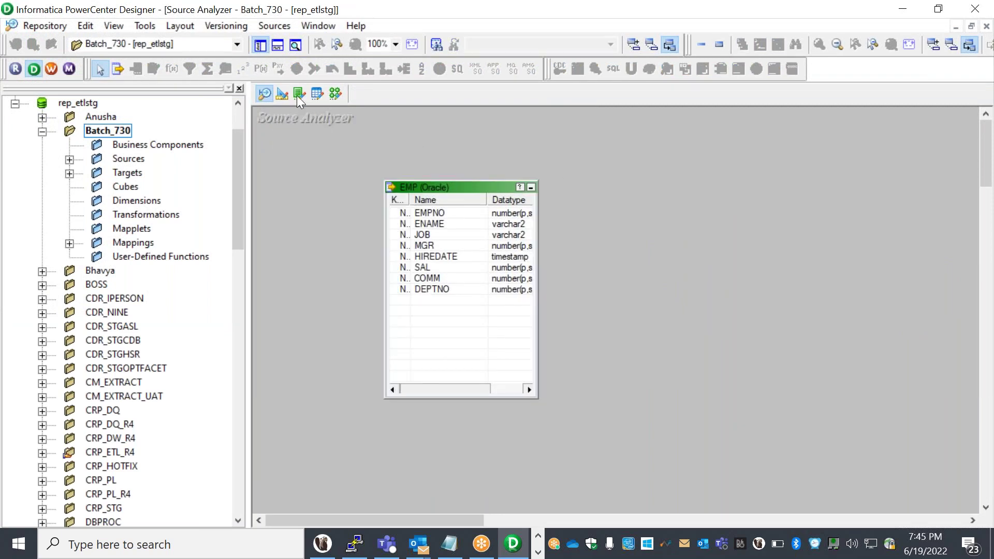
click(281, 94)
right_click(346, 171)
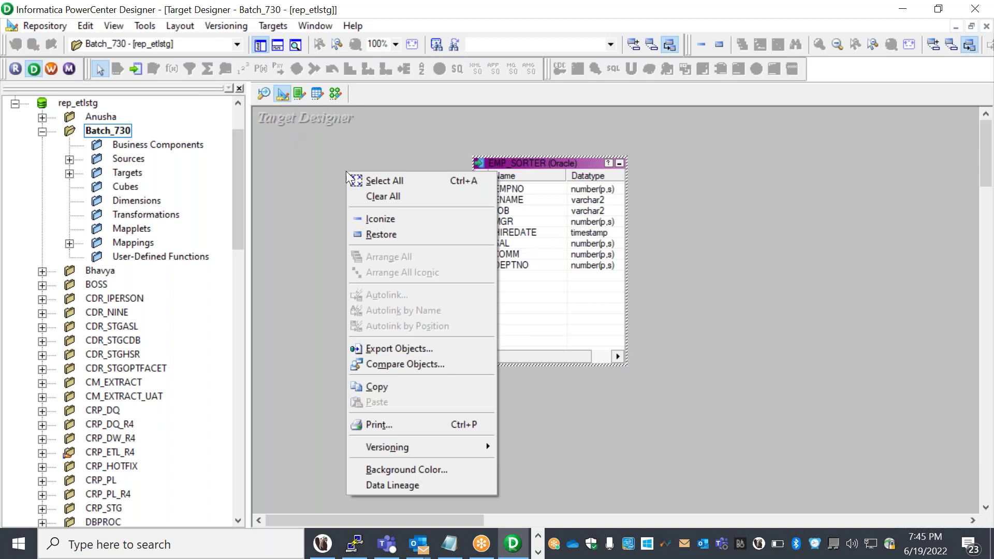
click(383, 197)
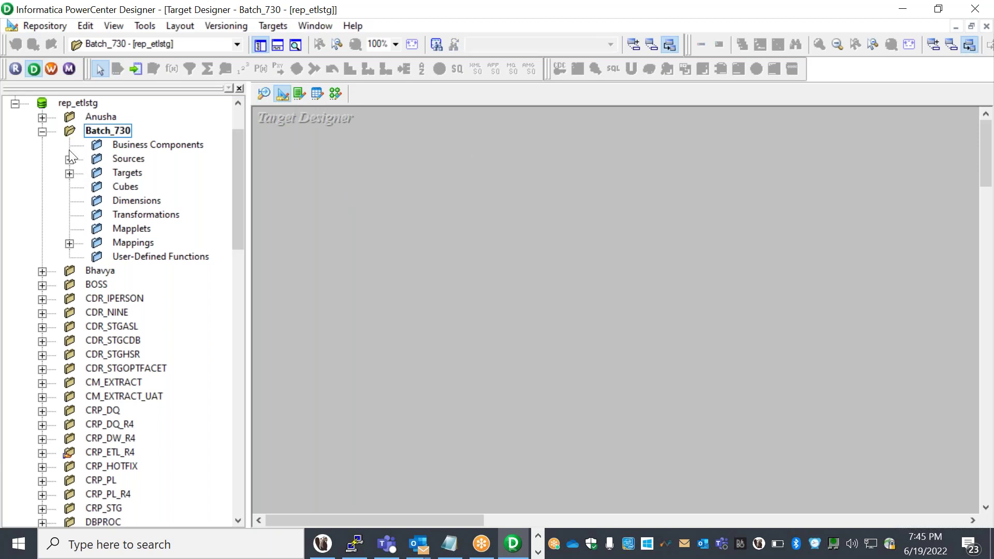
Step: Add the Oracle source EMP to the Target Designer as a target definition and enlarge it to show all columns
click(69, 159)
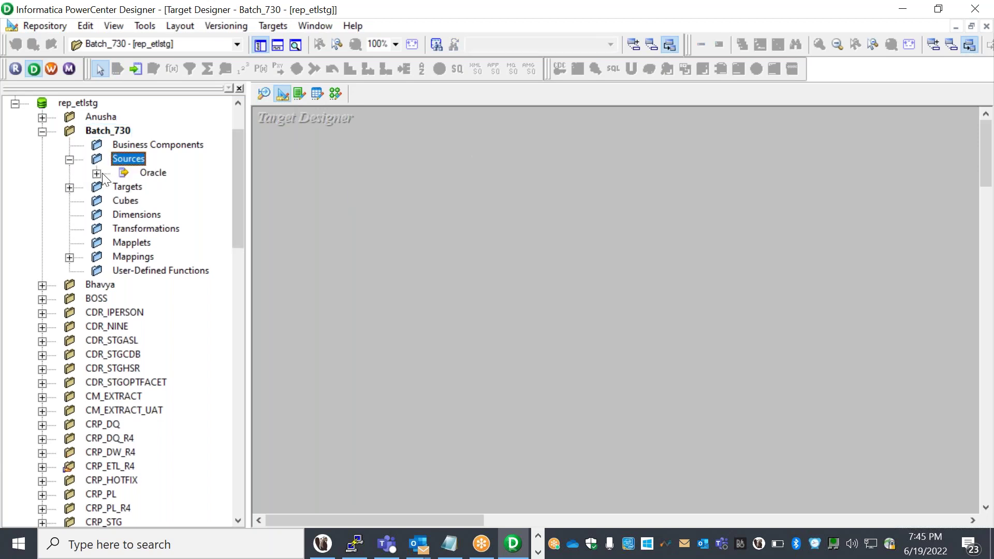
click(97, 174)
click(175, 187)
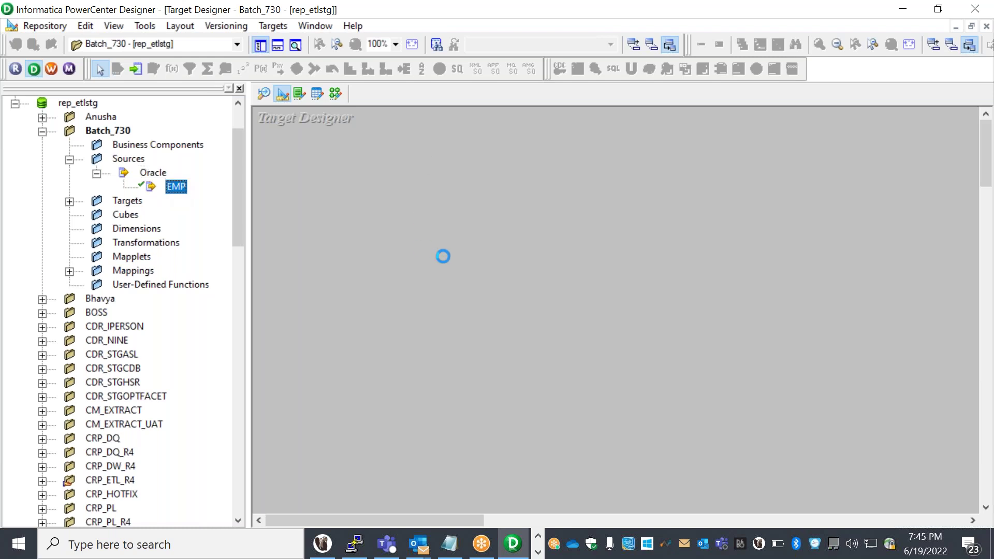
drag(519, 163, 470, 275)
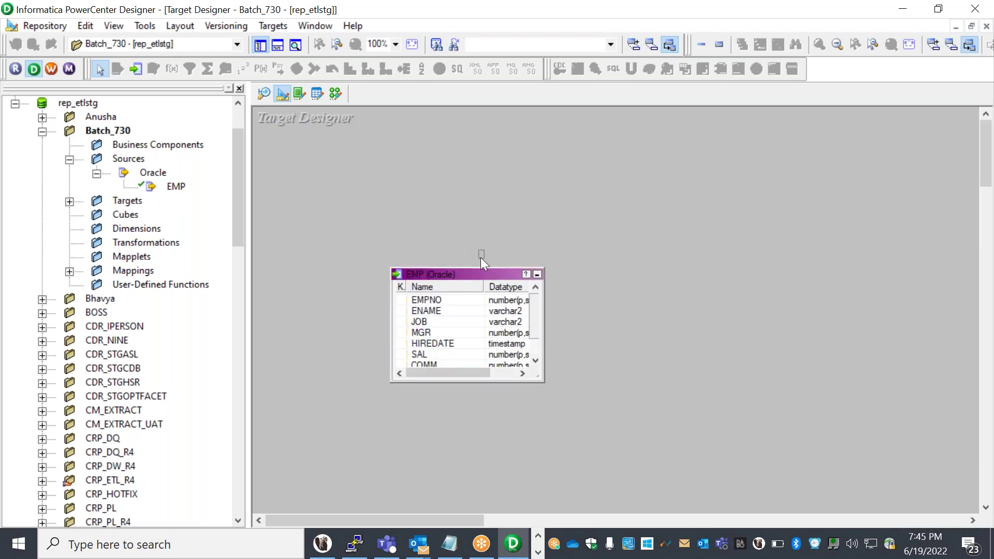
drag(472, 269, 464, 193)
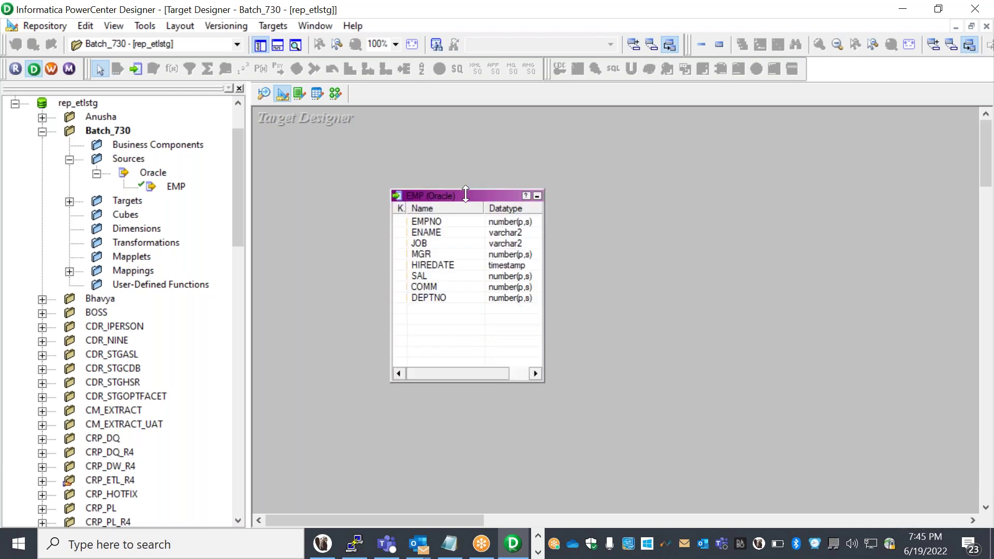
Step: Rename the EMP target table to EMP_Rank and apply the change to its definition
double_click(466, 195)
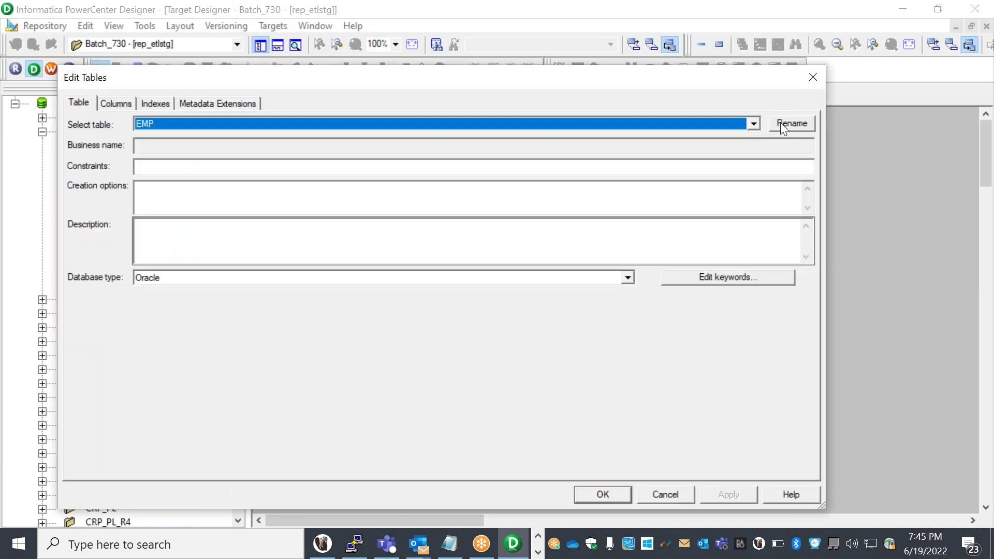
click(780, 124)
click(380, 288)
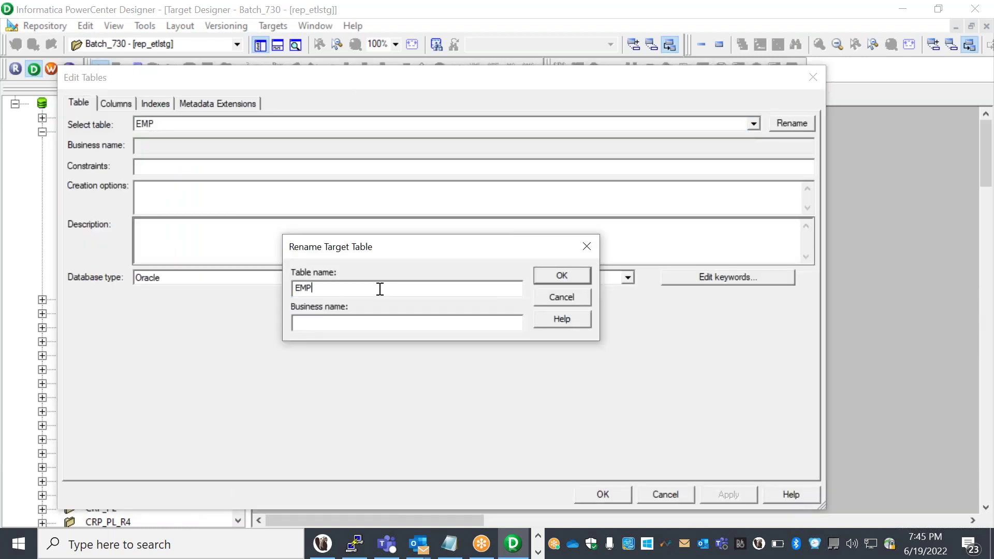
text(_Rak)
key(BackSpace)
text(nk)
click(559, 278)
click(734, 495)
click(603, 495)
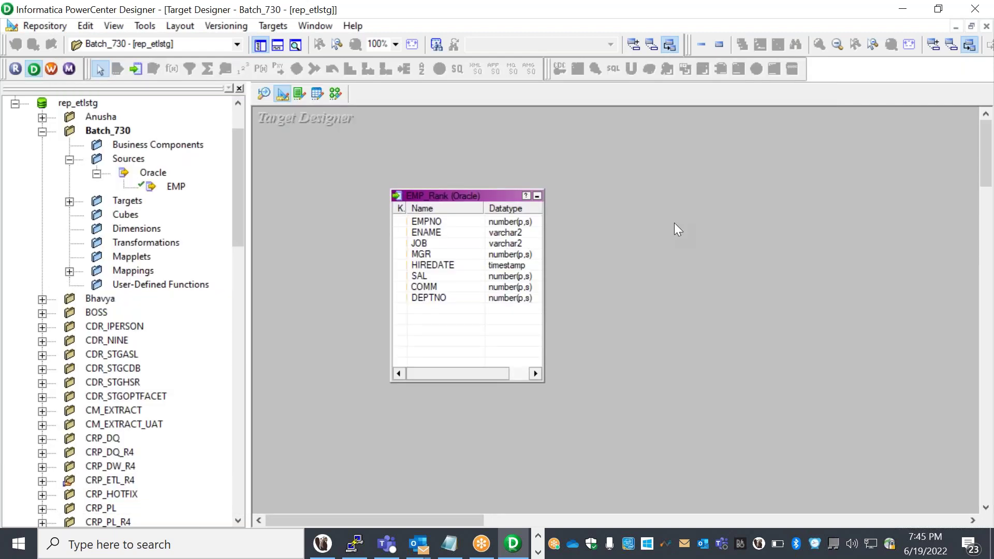
Step: Create a new mapping named m_Rank in the Mapping Designer
click(262, 93)
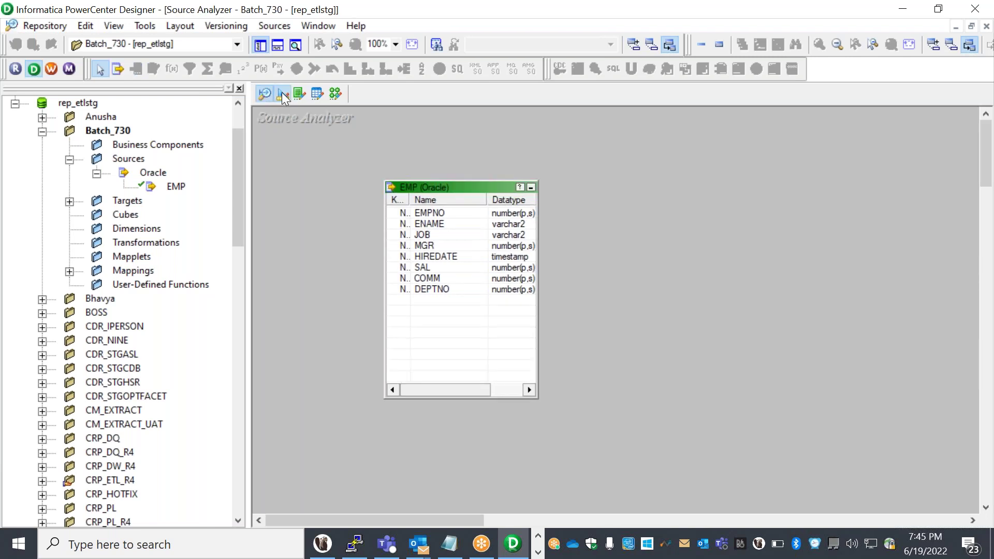
click(282, 93)
click(337, 94)
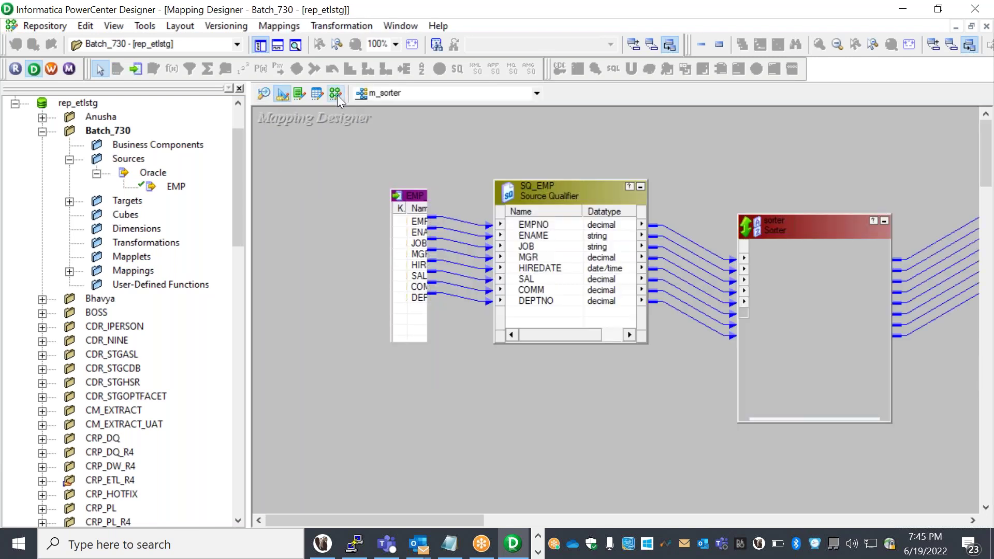
click(278, 25)
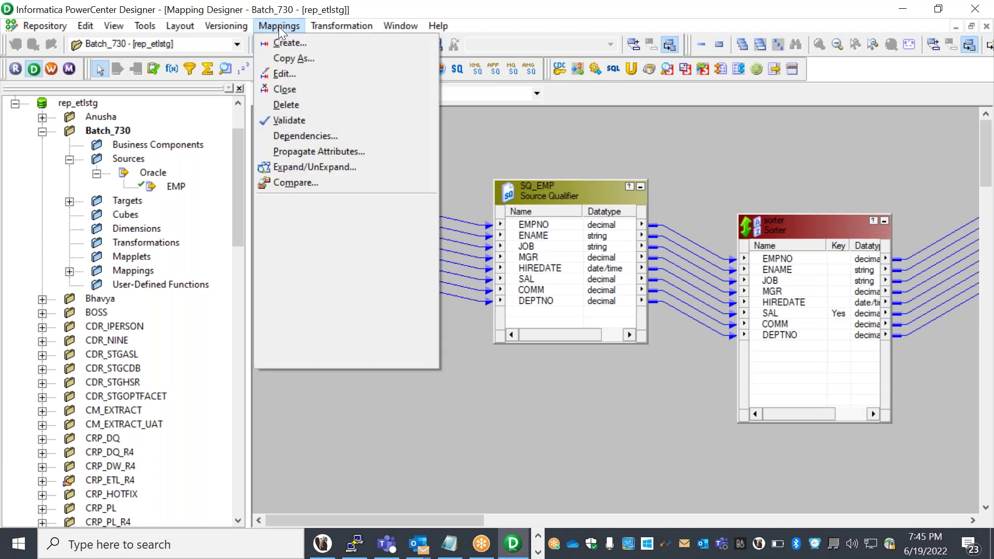
click(302, 45)
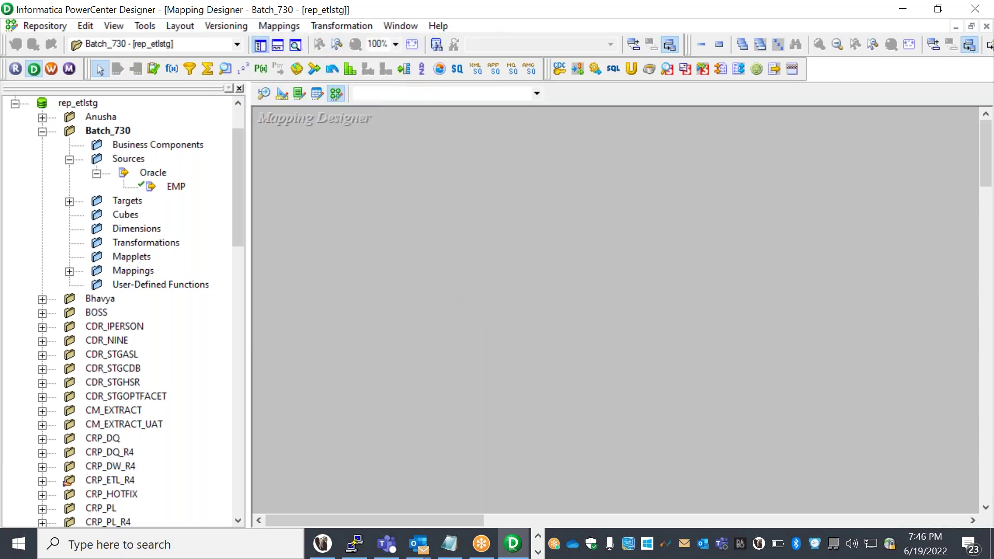
text(m)
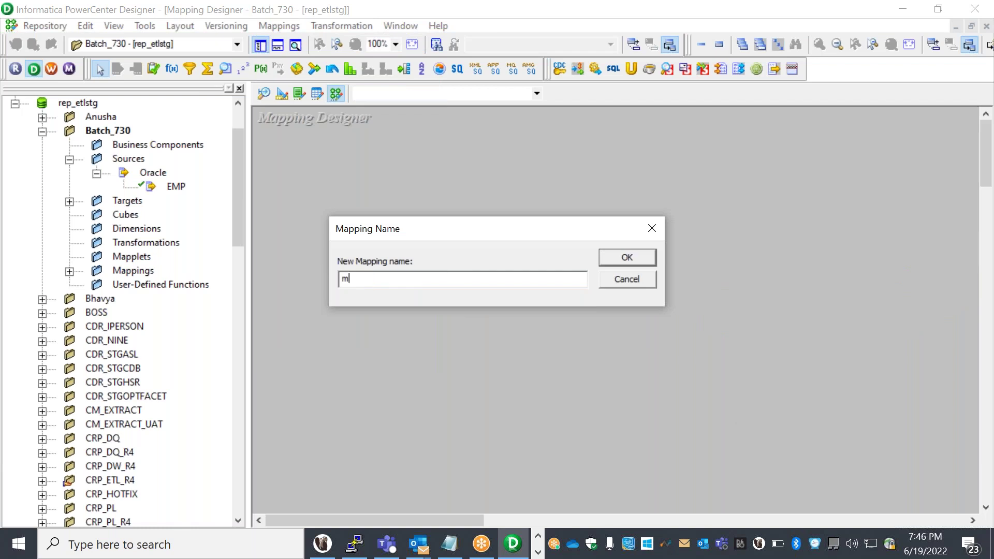
text(_Rank)
key(Return)
Step: Add the Oracle source EMP and the target EMP_Rank to the m_Rank mapping
click(176, 187)
drag(176, 186, 440, 238)
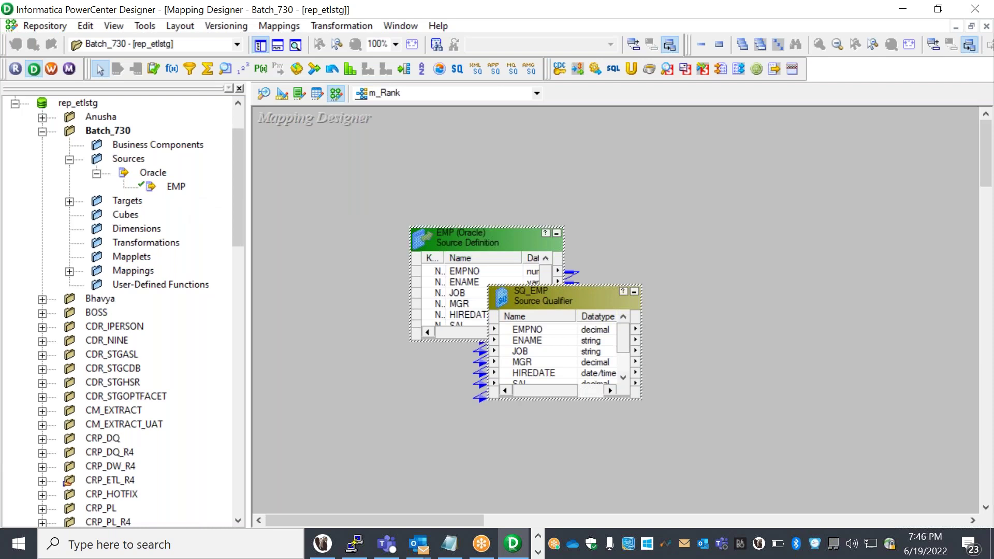
click(70, 202)
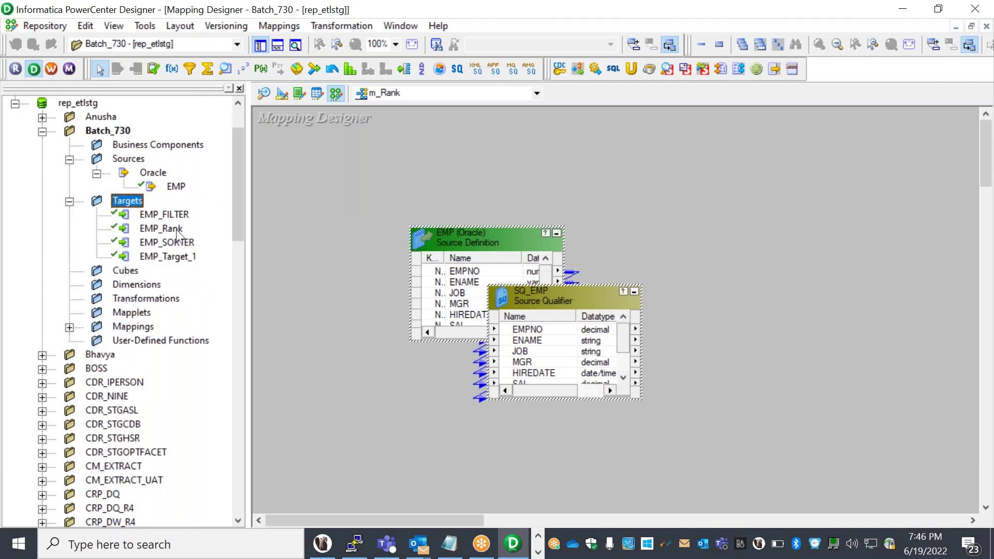
drag(161, 228, 773, 256)
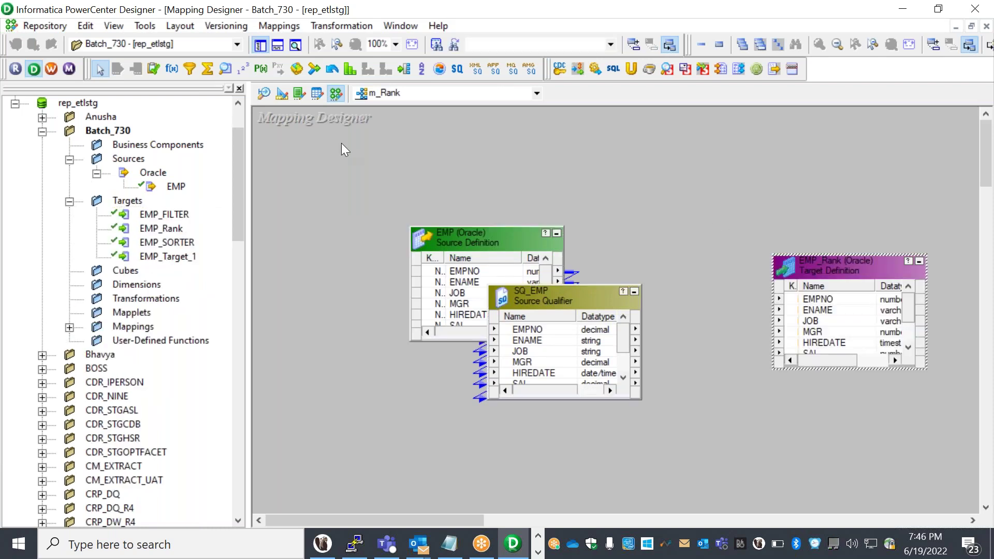
Step: Hide the repository navigator and spread out EMP, SQ_EMP and EMP_Rank, enlarging the target to show all its columns
click(260, 45)
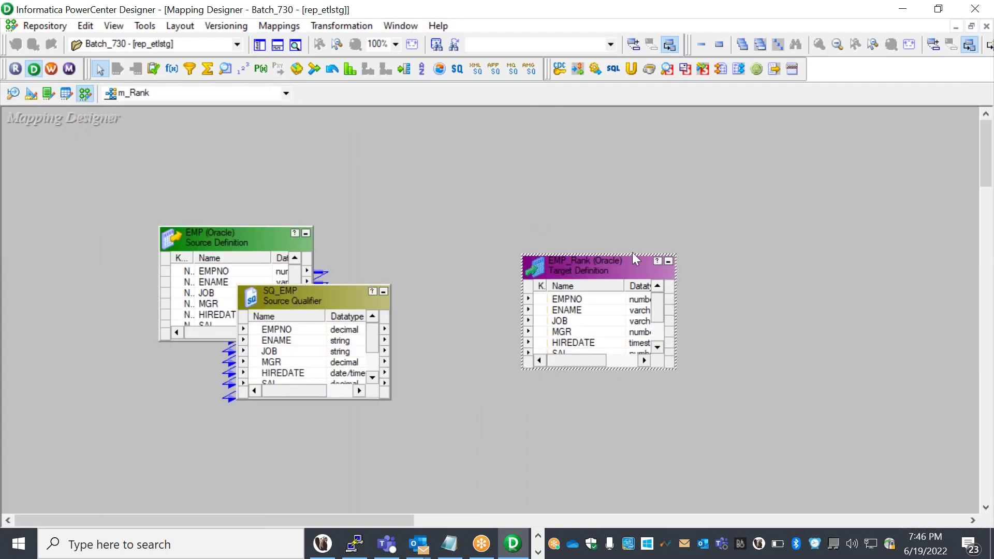
drag(602, 269, 879, 295)
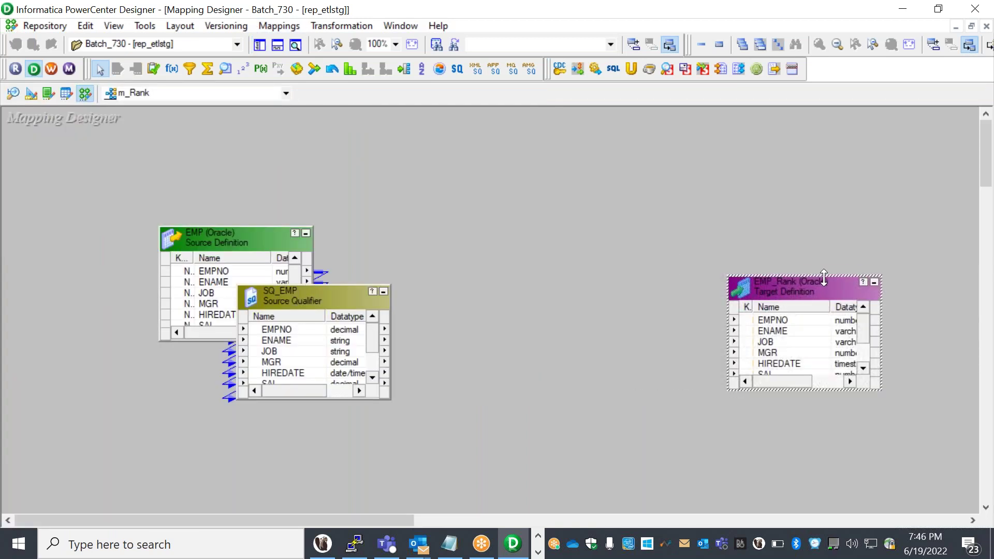
drag(823, 274, 818, 137)
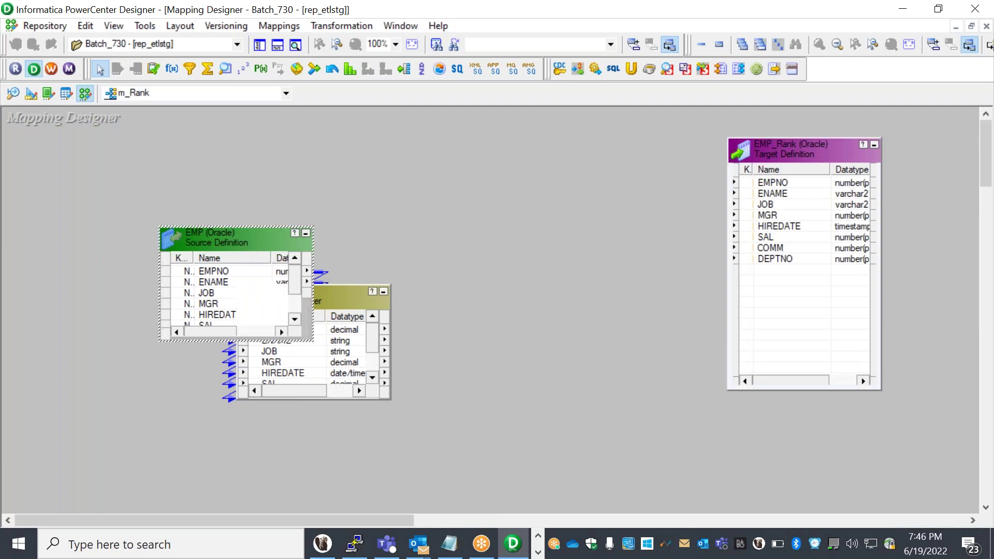
drag(231, 235, 125, 186)
drag(288, 291, 412, 149)
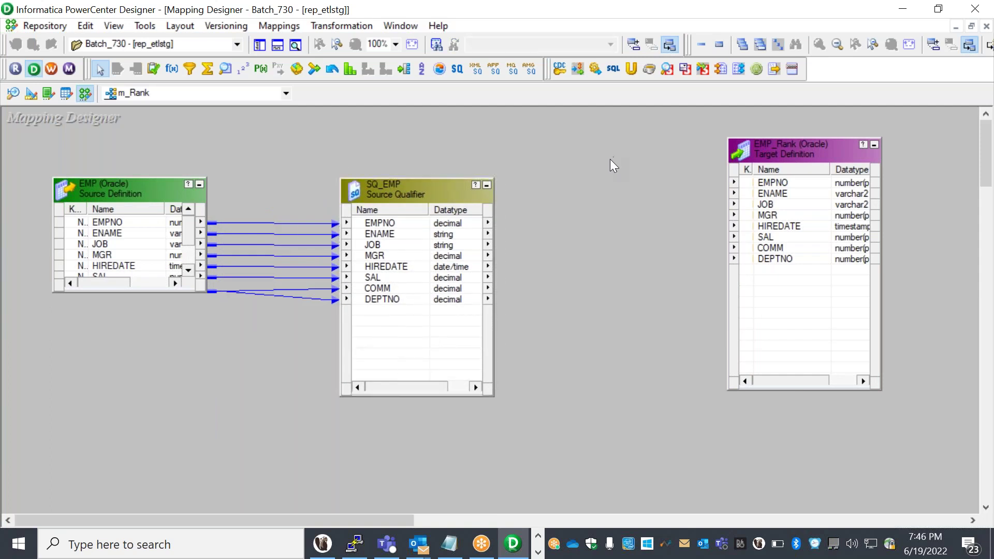
drag(799, 147, 795, 175)
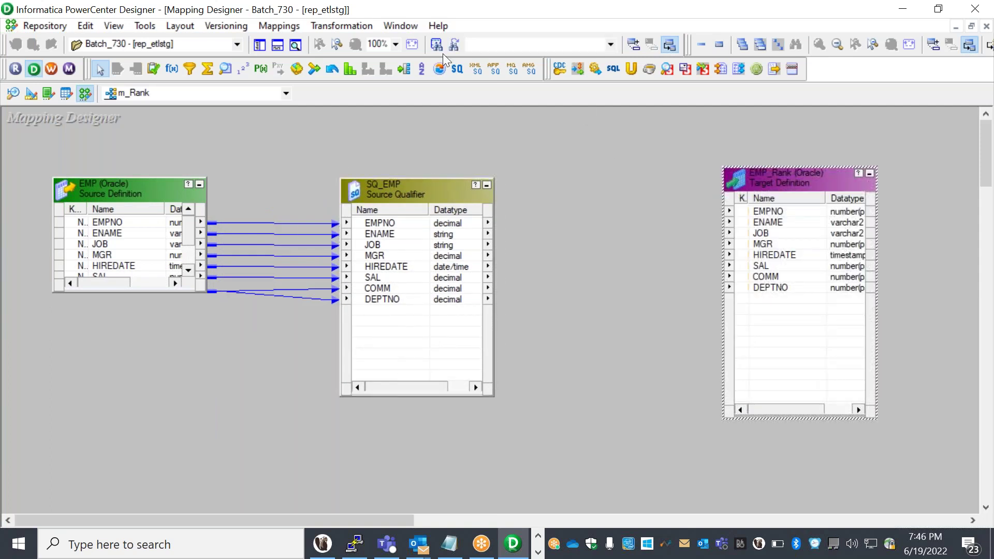
Step: Create a Rank transformation named Rank in the mapping
click(345, 24)
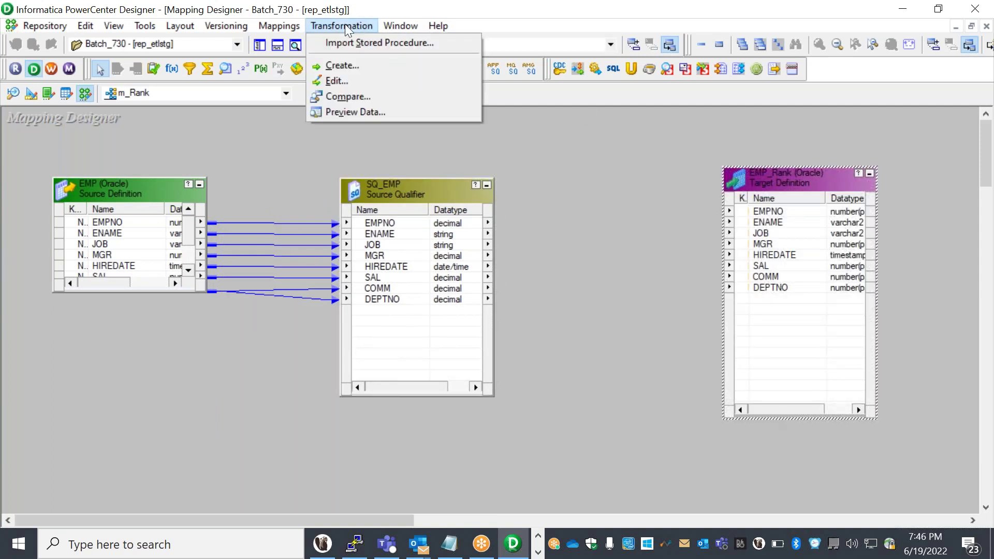
click(362, 64)
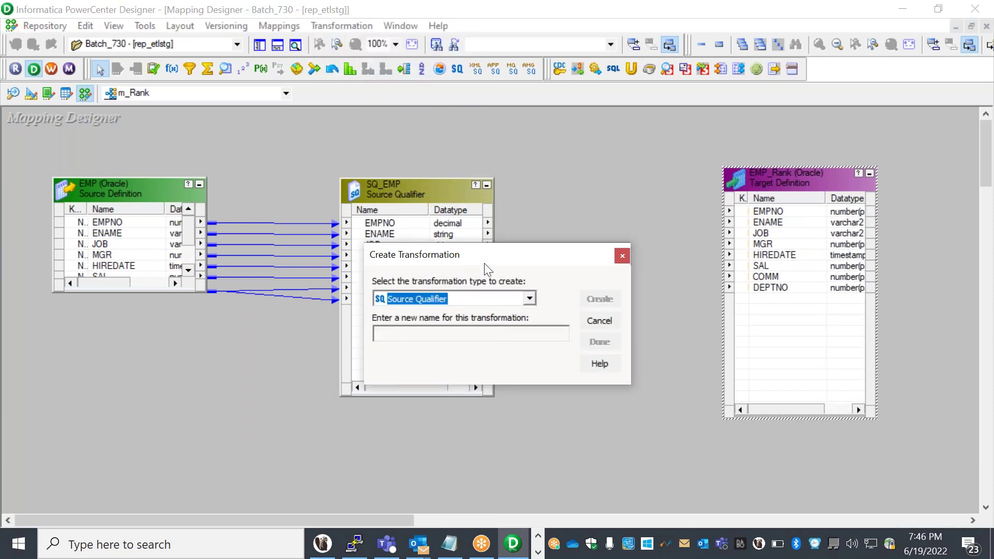
click(530, 299)
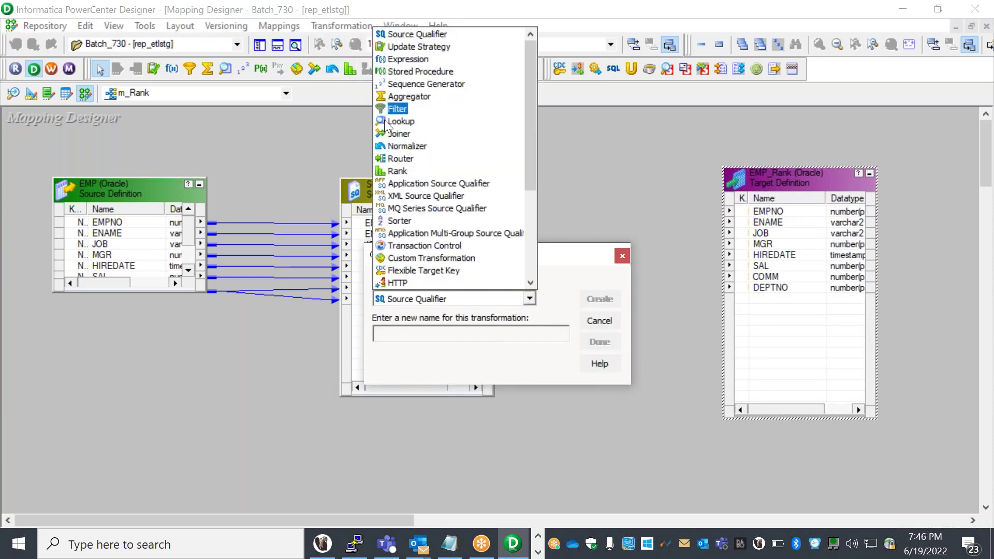
click(404, 174)
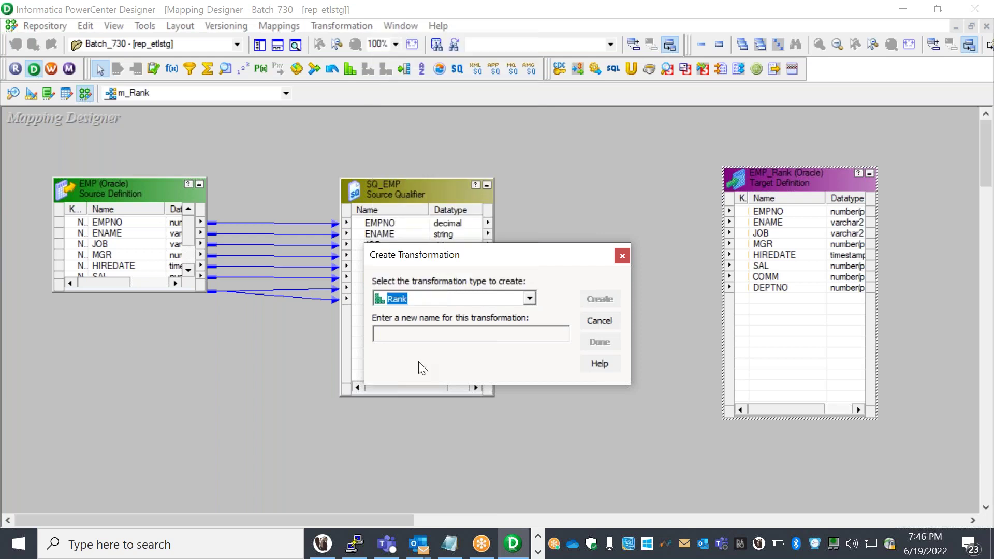
click(533, 296)
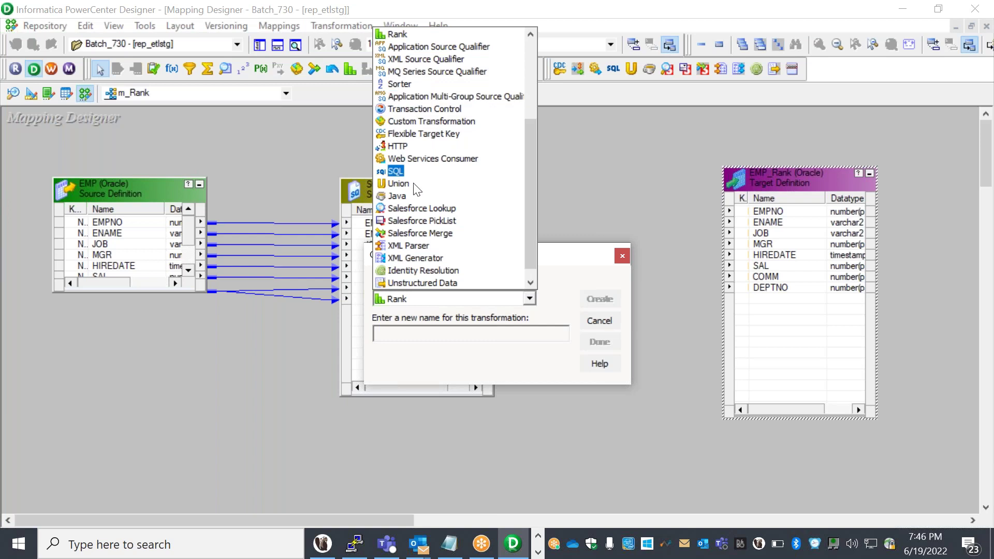
click(397, 35)
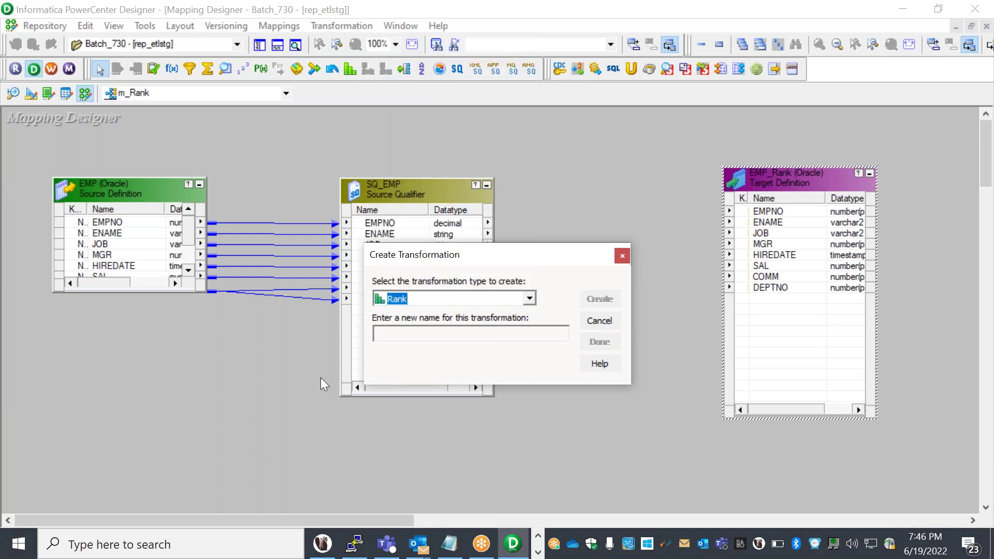
key(Tab)
text(Rank)
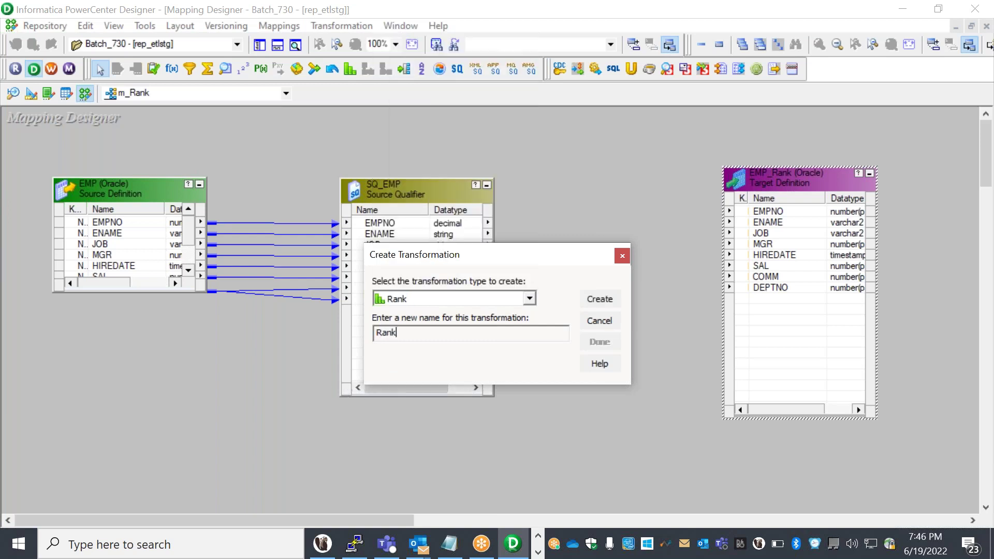
click(601, 300)
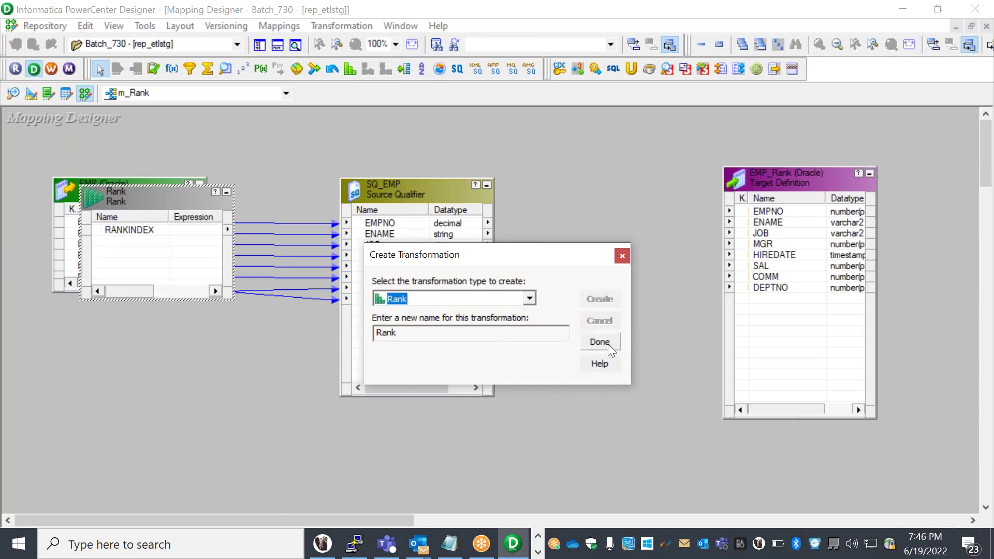
click(607, 343)
Step: Arrange Rank between SQ_EMP and EMP_Rank, and enlarge the EMP source and Rank to make room for all ports
drag(135, 206, 597, 231)
drag(774, 184, 827, 221)
click(650, 157)
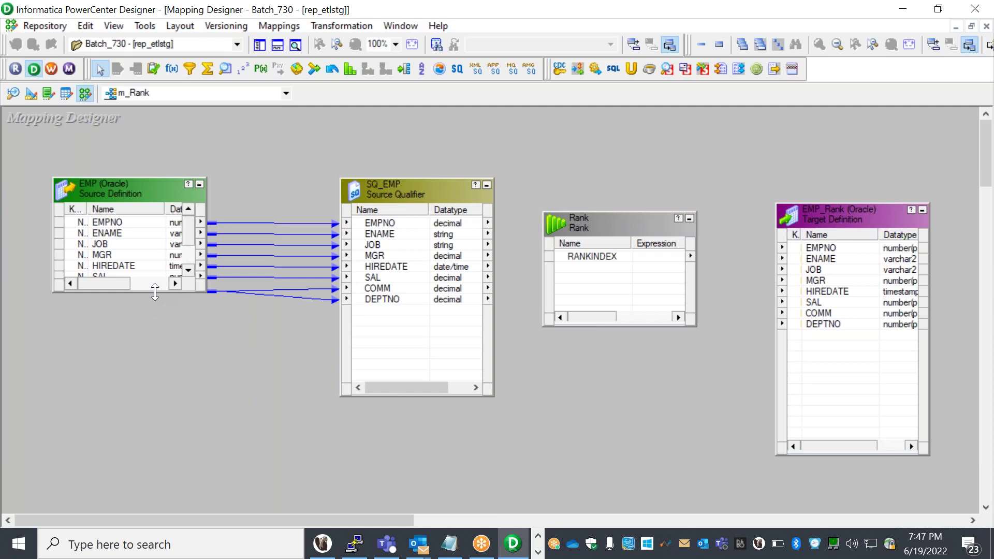
drag(156, 291, 155, 390)
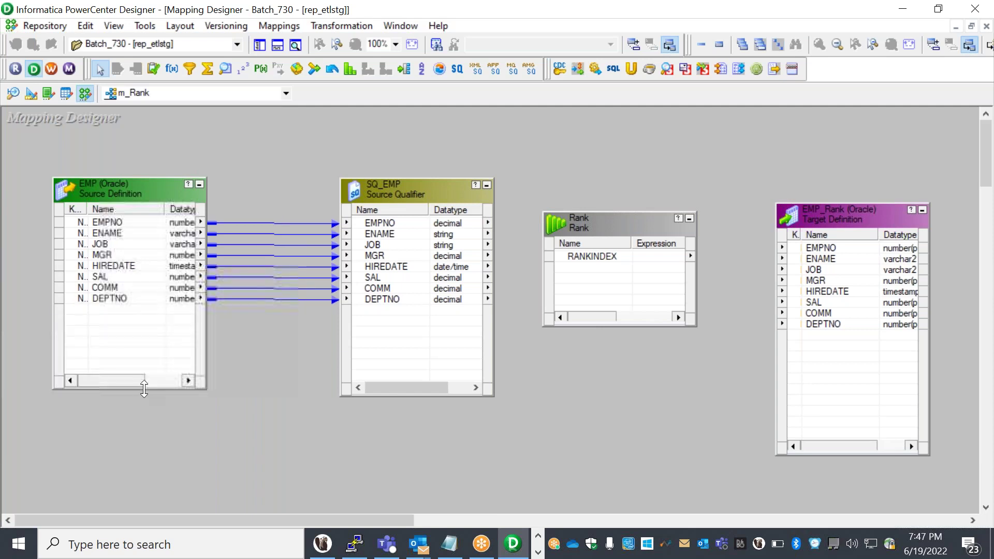
drag(409, 196, 364, 210)
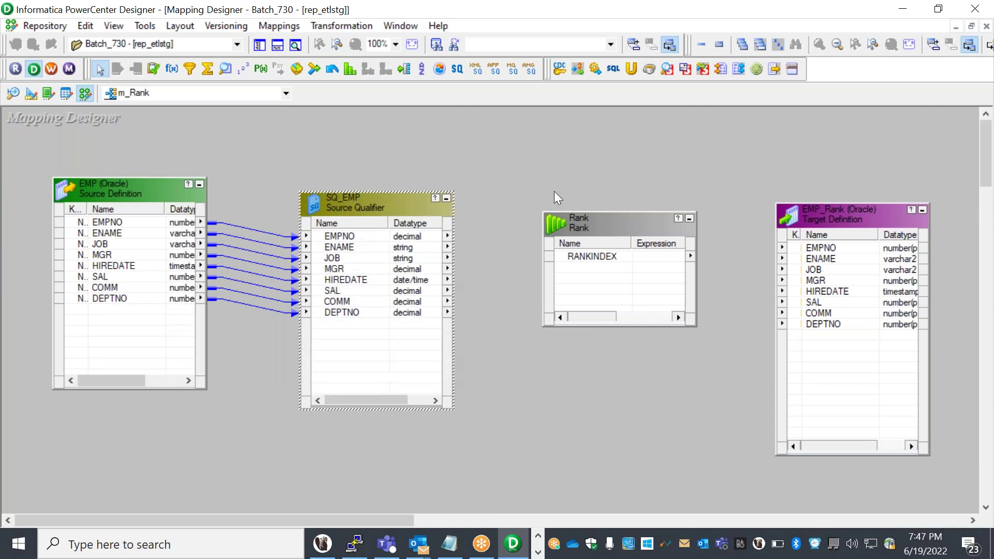
drag(608, 231, 609, 136)
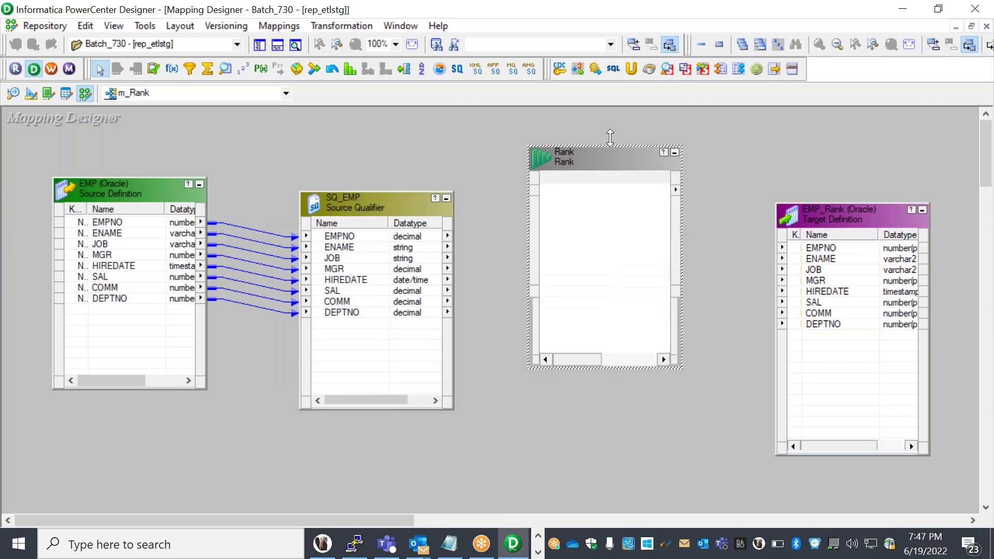
Step: Link all SQ_EMP ports from EMPNO to DEPTNO into the Rank transformation and align Rank with the source qualifier
right_click(336, 237)
click(370, 247)
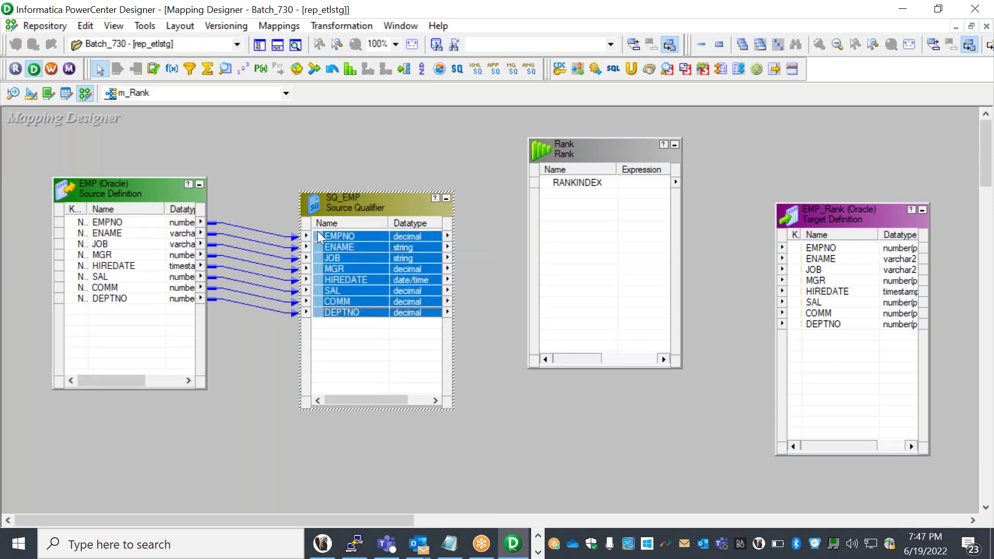
drag(342, 237, 564, 189)
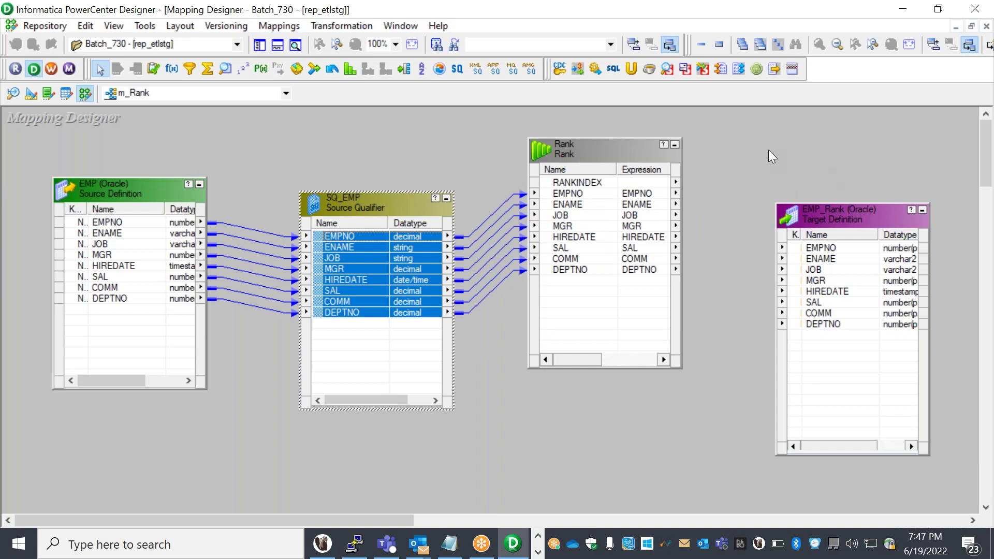
click(688, 28)
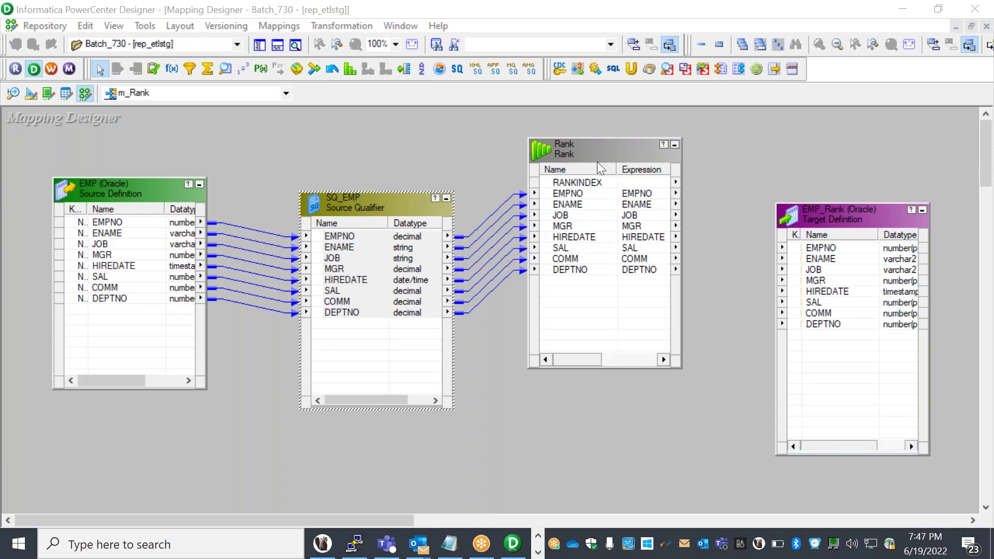
drag(597, 162, 612, 194)
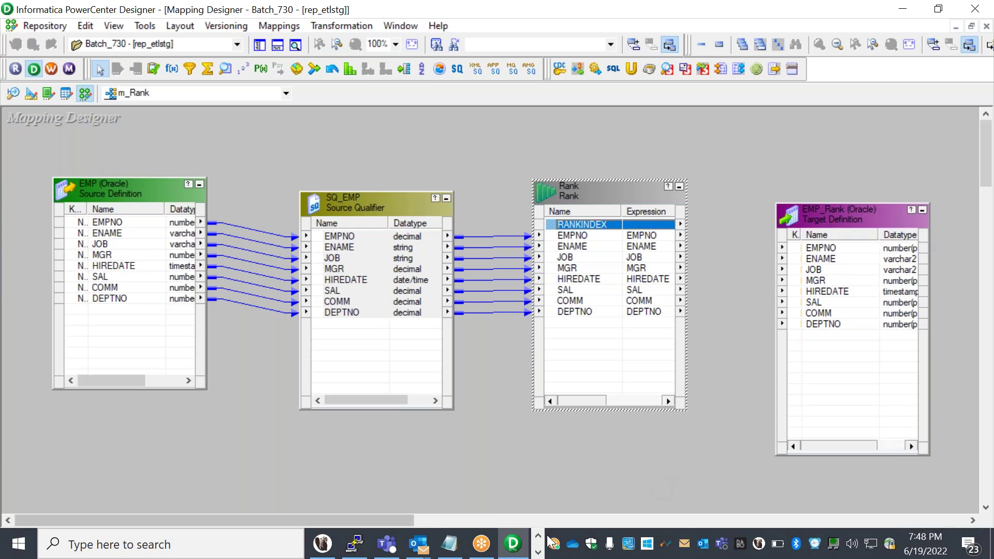
Step: Switch to DbVisualizer, enlarge the SQL editor area and bring the emp_source create table script into view
click(537, 553)
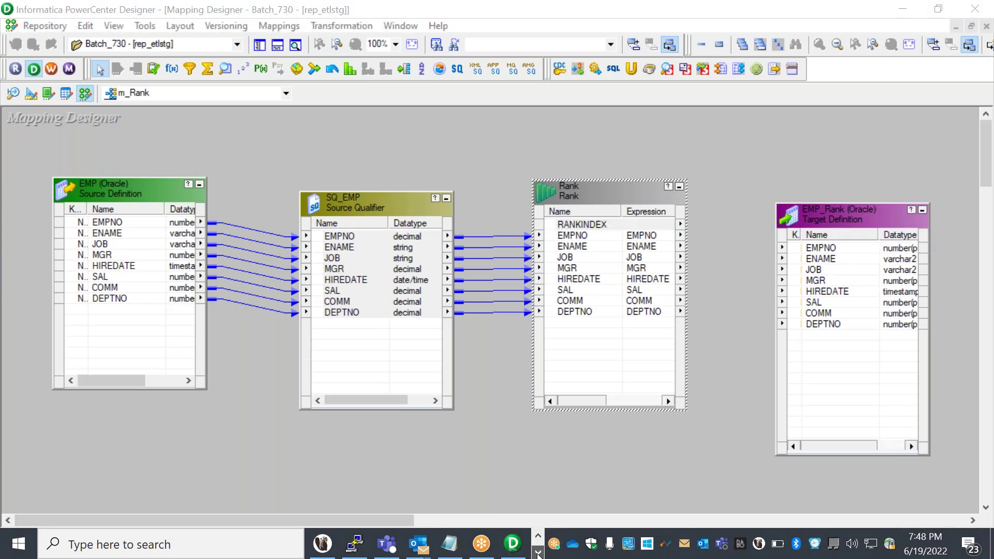
click(538, 553)
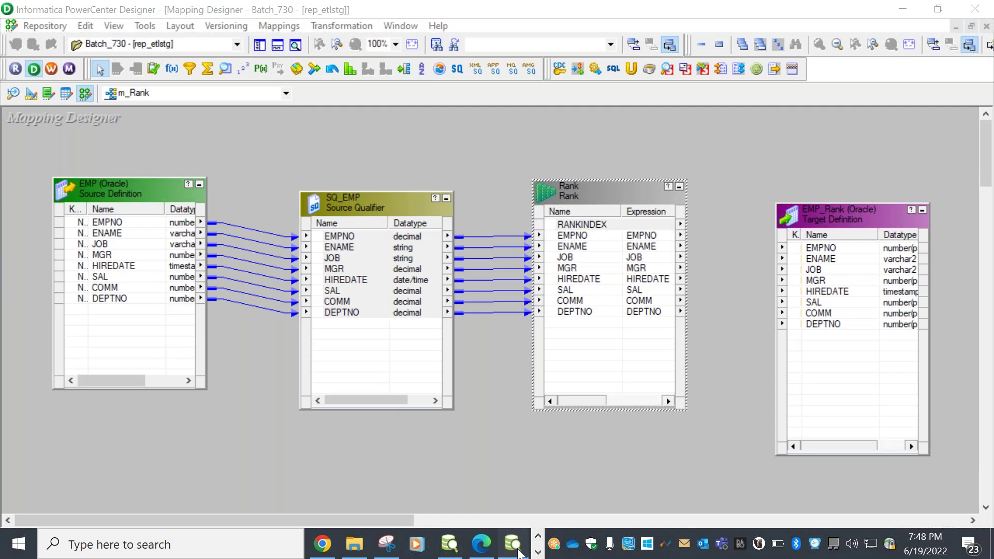
click(518, 549)
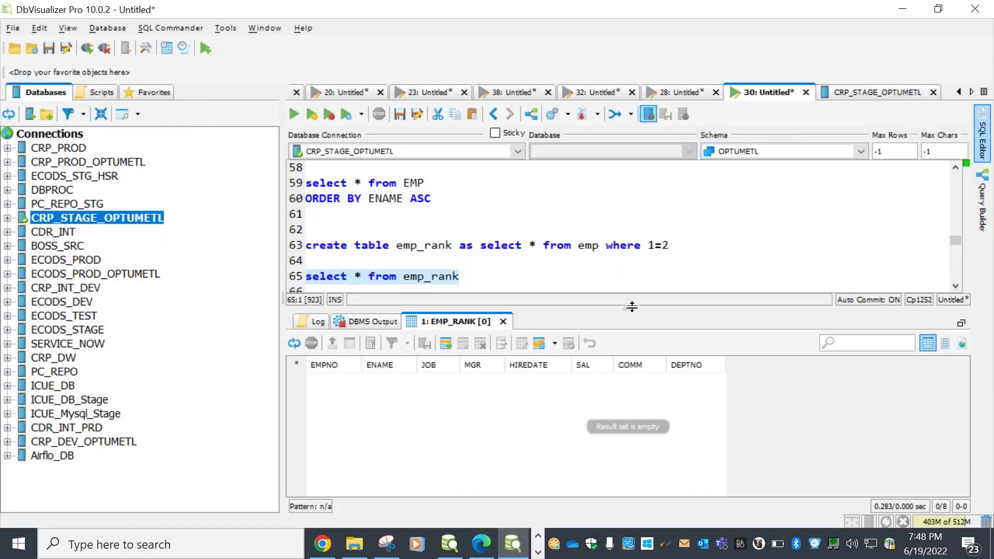
drag(632, 306, 630, 329)
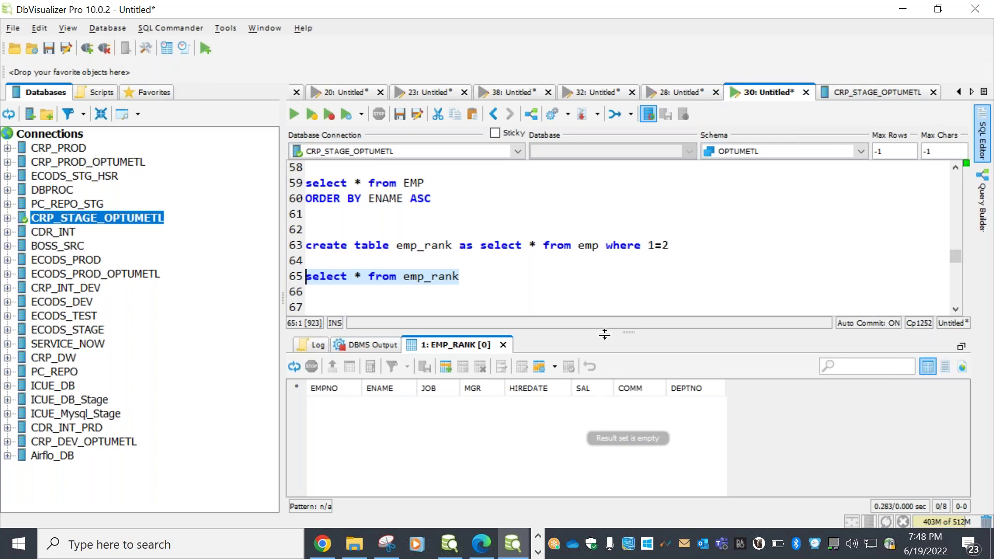
drag(604, 334, 604, 365)
drag(958, 279, 947, 192)
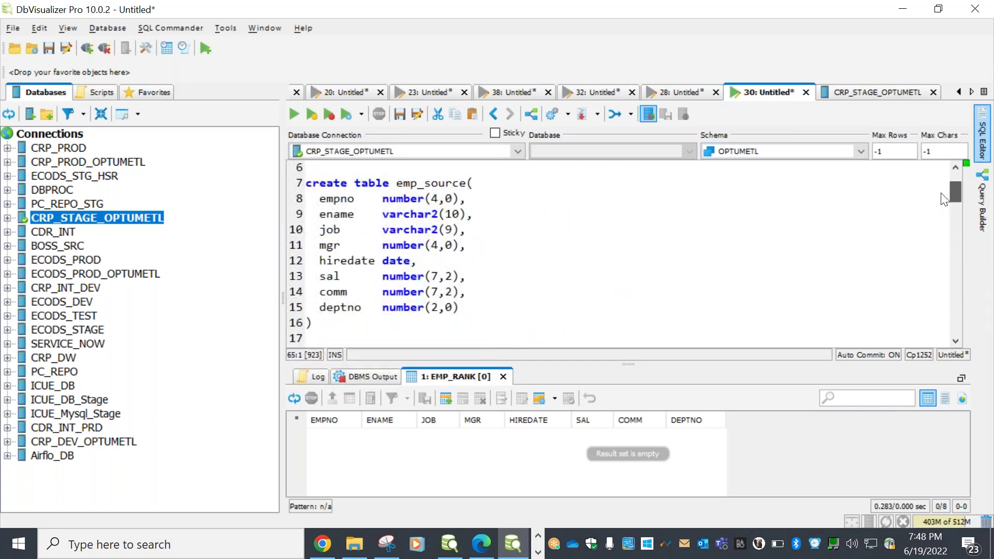
Step: Change the table name in the emp_source create table statement to emp_rank
click(467, 184)
key(BackSpace)
key(BackSpace)
key(BackSpace)
key(BackSpace)
key(BackSpace)
key(BackSpace)
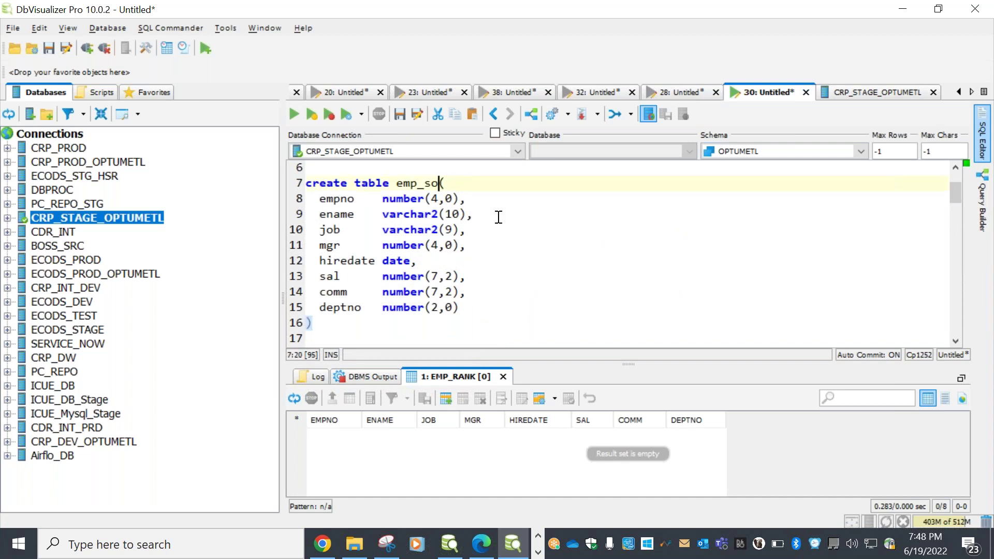
text(rank)
Step: Add rankindex number(10,0) as the first column of emp_rank and try to run the create table statement
click(483, 179)
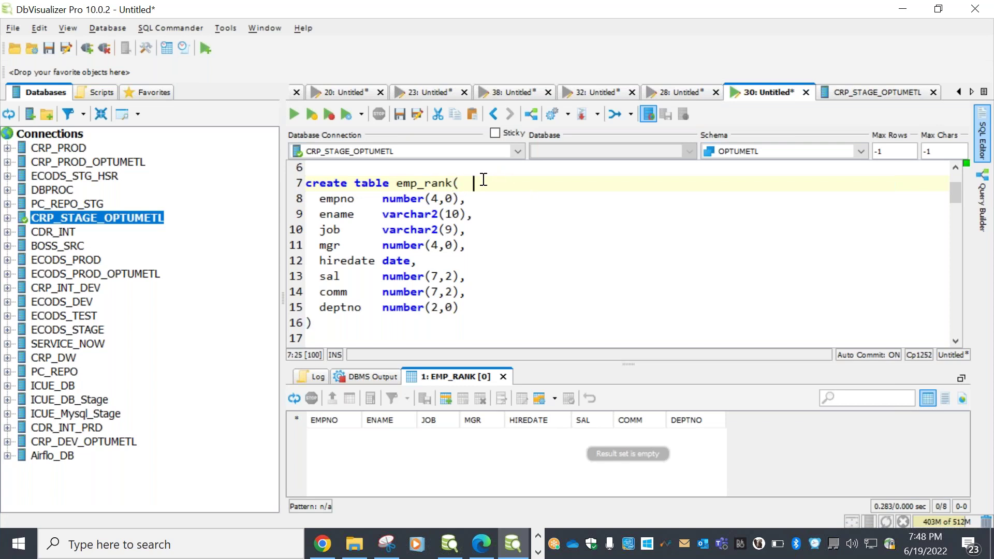
key(Return)
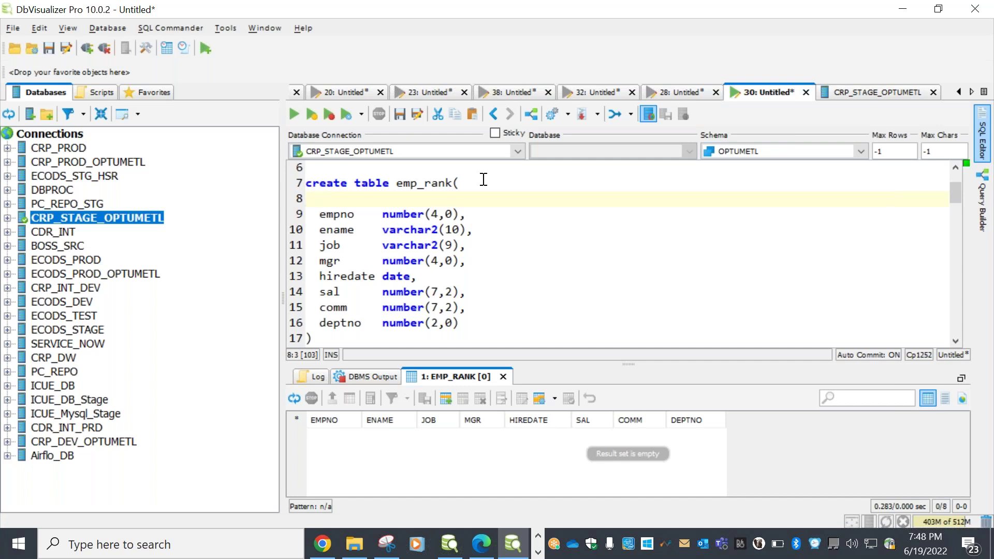
text(rankindex  numer)
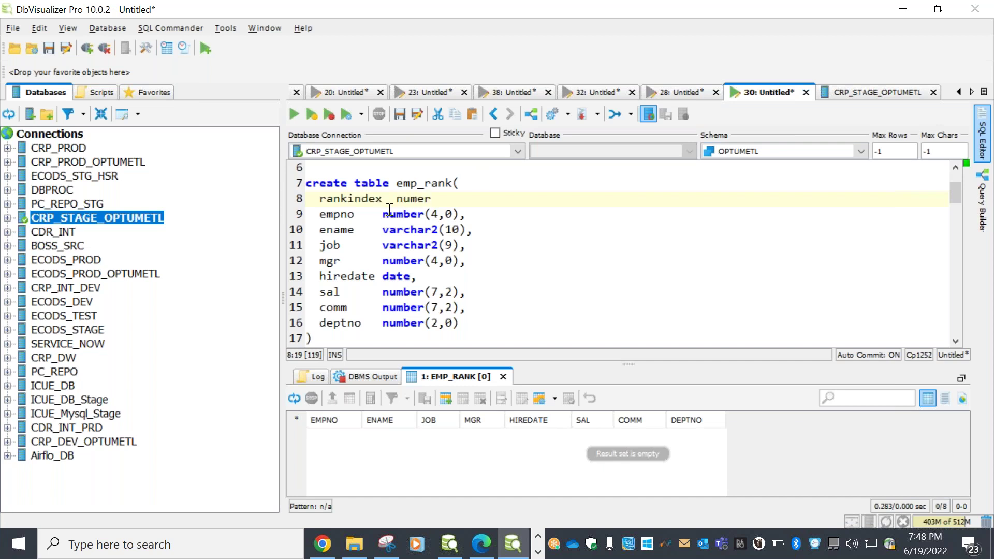
key(BackSpace)
text(ber(10,0))
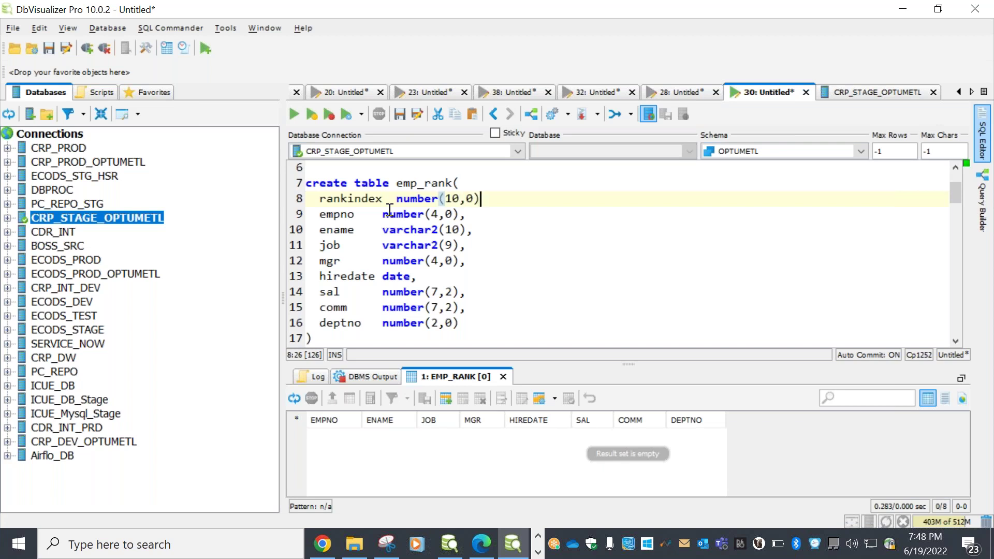
text(,)
drag(322, 337, 303, 185)
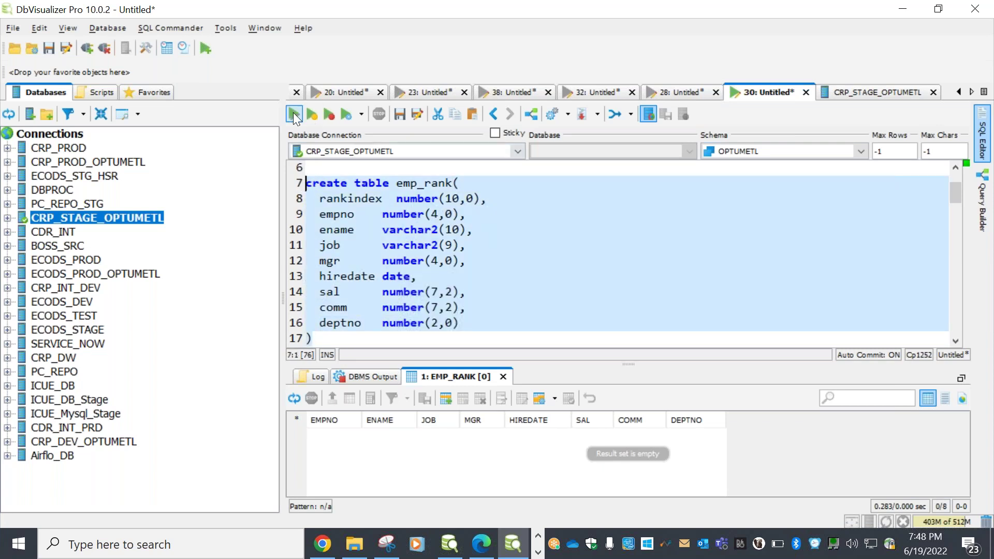
click(292, 113)
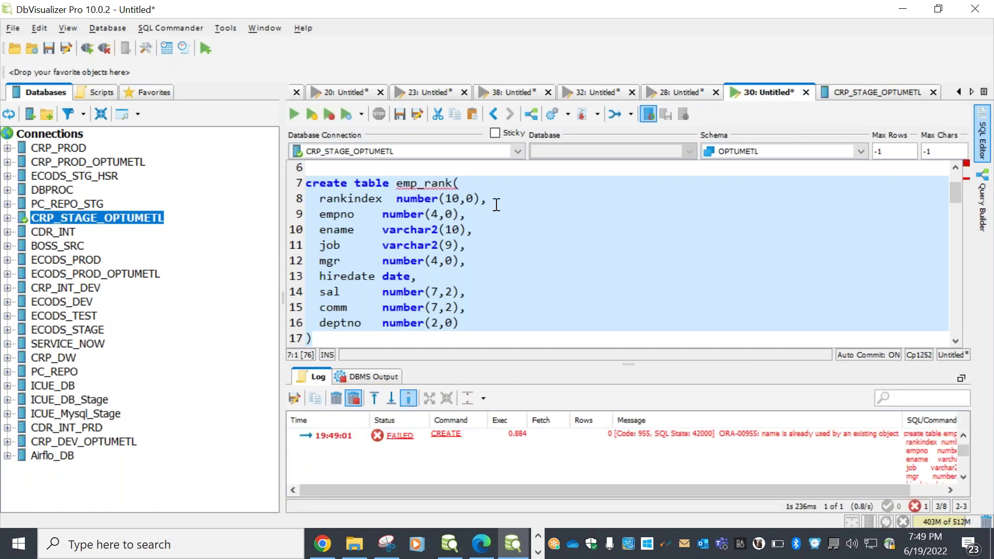
Step: Write the statement drop table emp_rank above the create table script and run only that statement
click(446, 184)
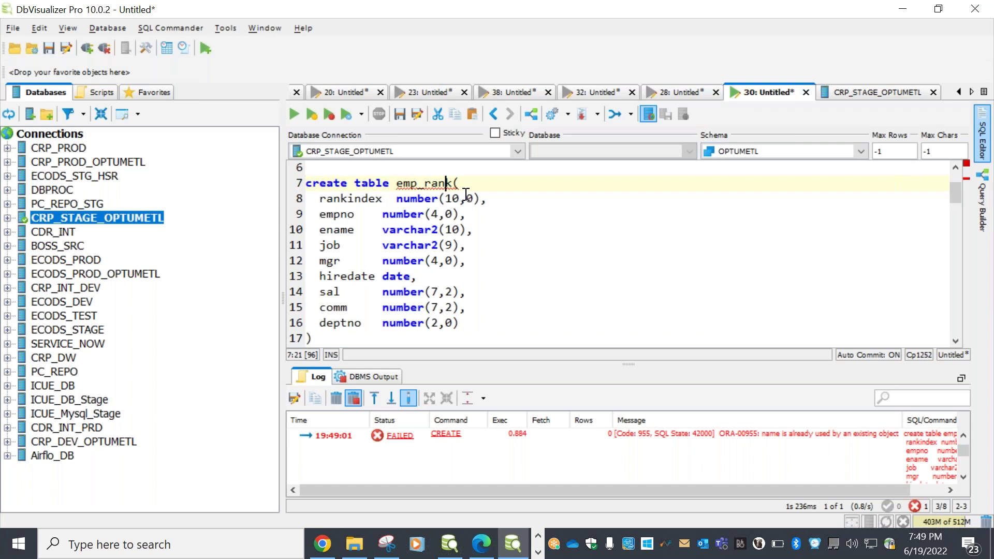
key(Up)
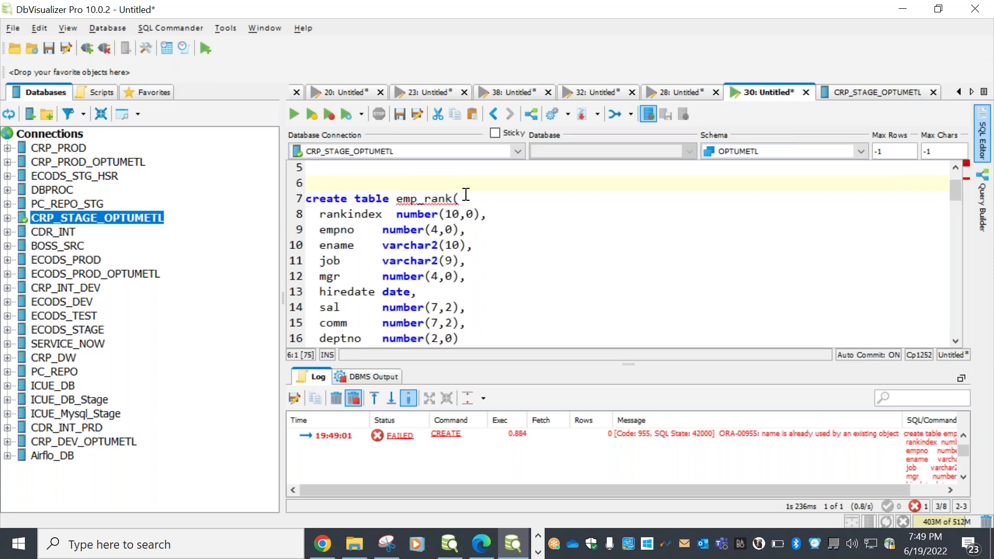
key(Up)
text(drop table emp_rank)
drag(438, 184, 306, 184)
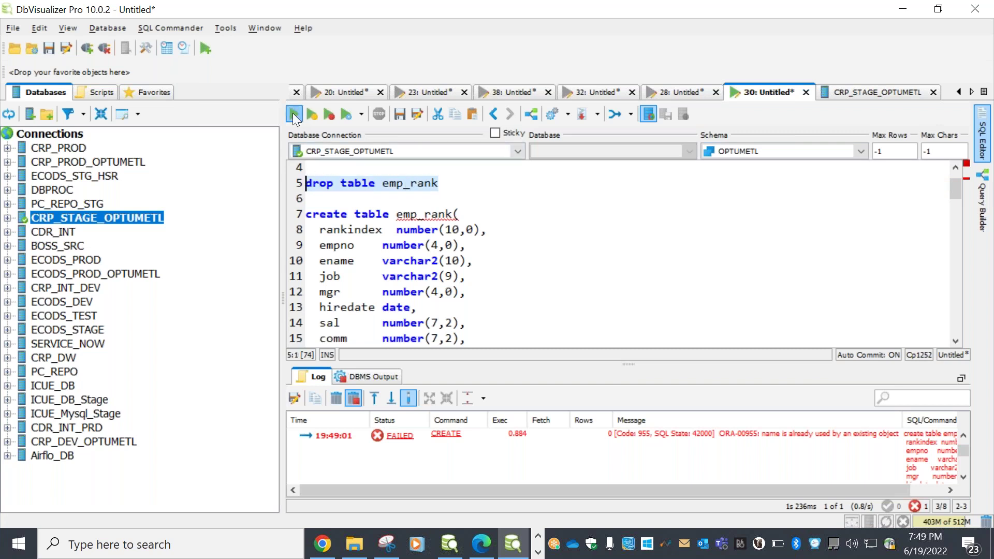
click(293, 112)
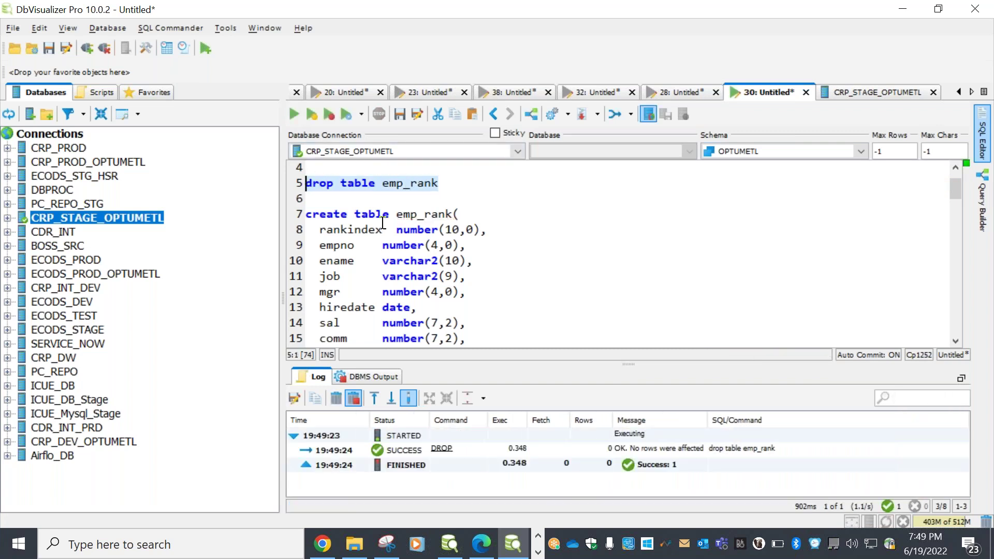
Step: Run the create table emp_rank statement with the rankindex column
drag(306, 198, 408, 340)
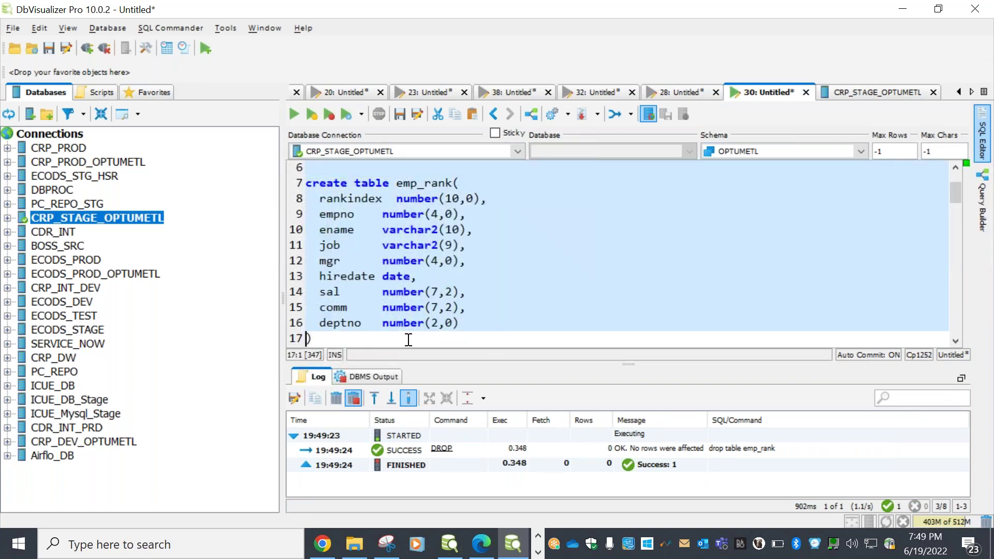
drag(320, 340, 316, 340)
click(294, 114)
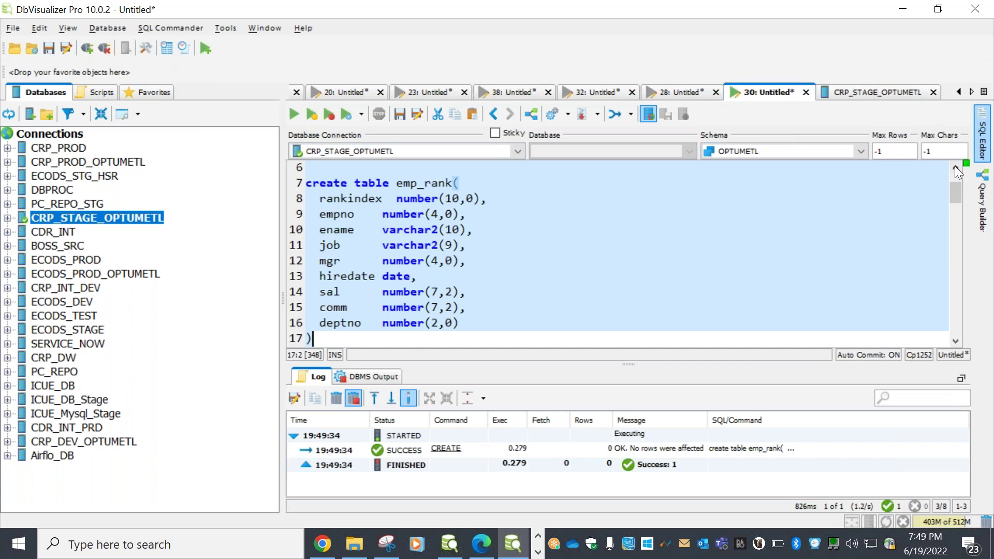
Step: Run select * from emp_rank to check the structure of the recreated table
drag(955, 197, 951, 281)
click(473, 308)
key(shift+Home)
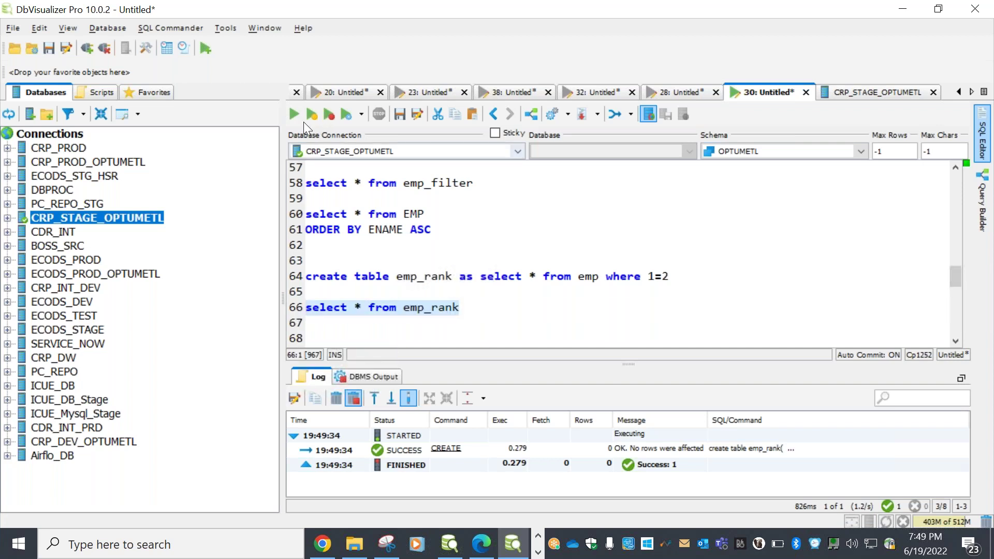
click(293, 115)
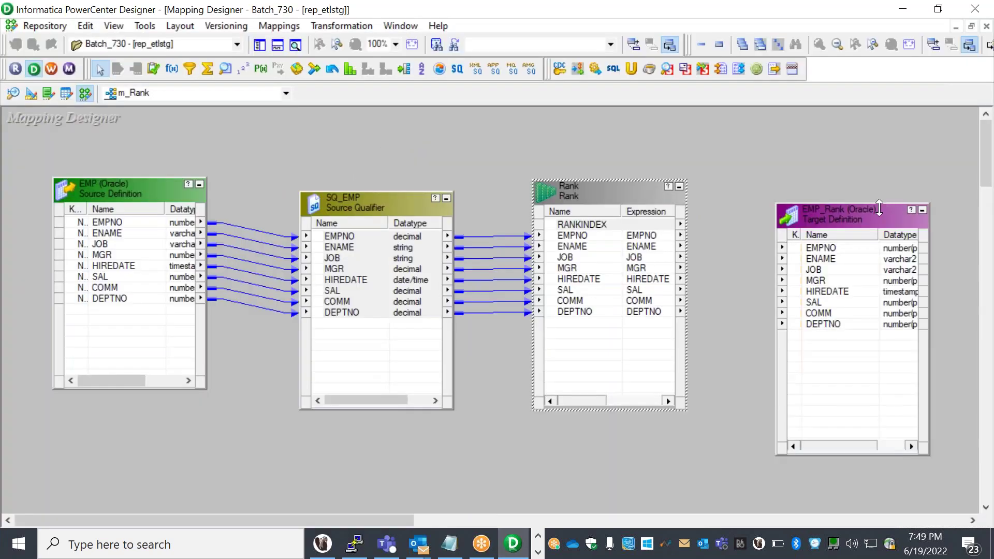
double_click(867, 212)
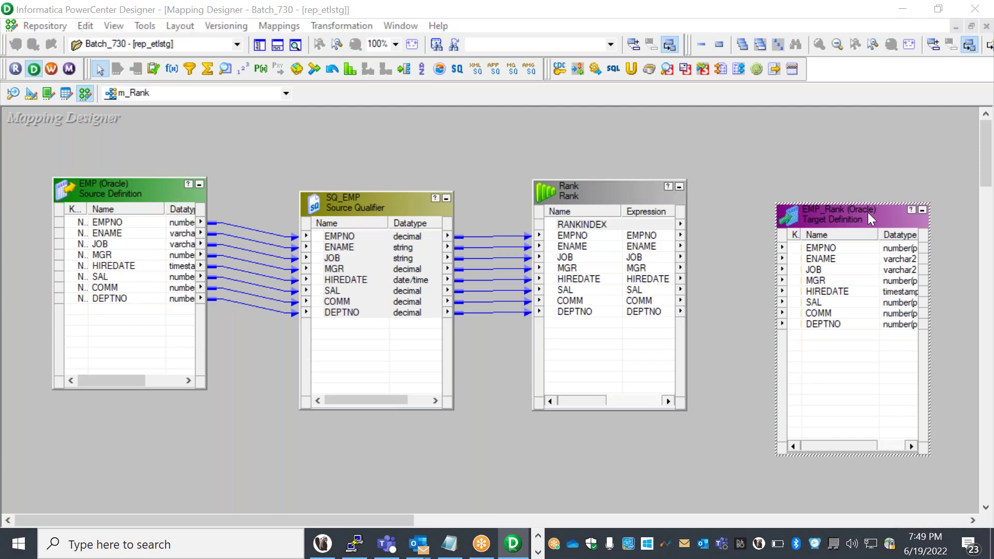
click(138, 102)
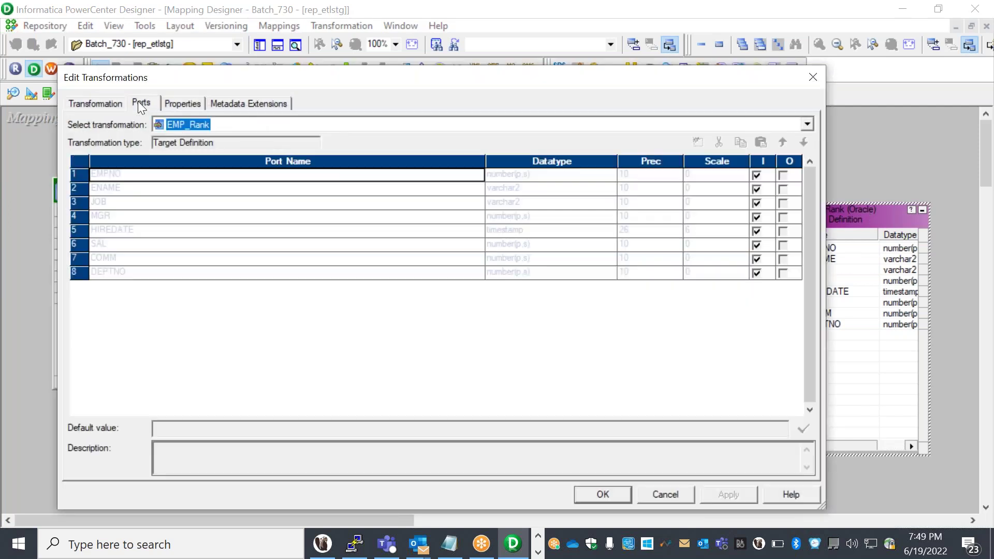
click(113, 249)
click(226, 258)
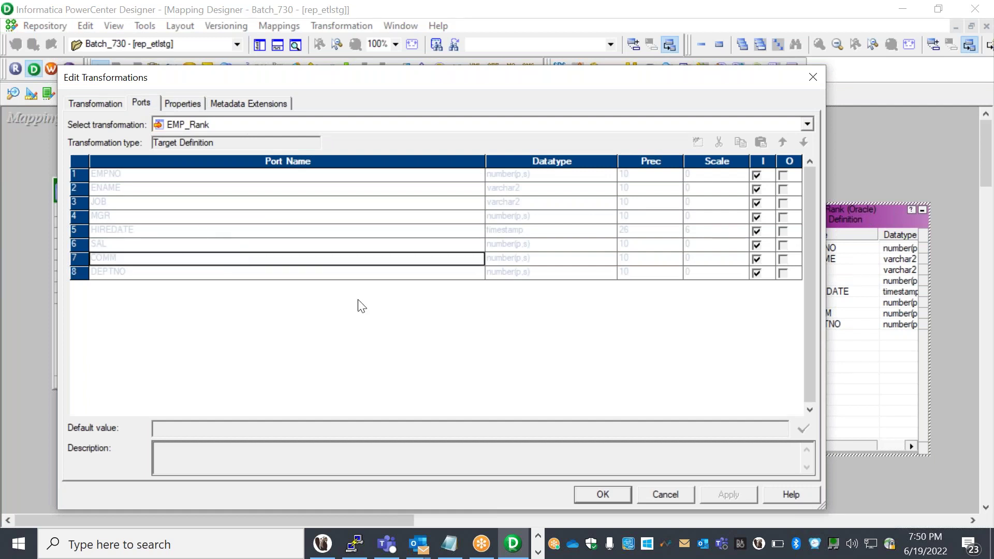
click(670, 486)
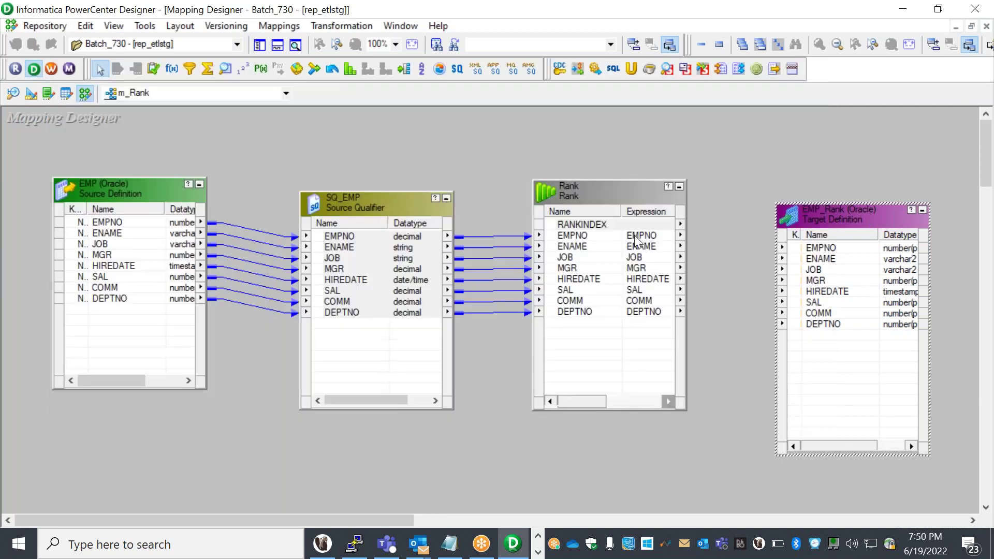
Step: Show the repository navigator, open EMP_Rank's columns in the Target Designer and add a column named Rank_index after EMPNO
click(261, 45)
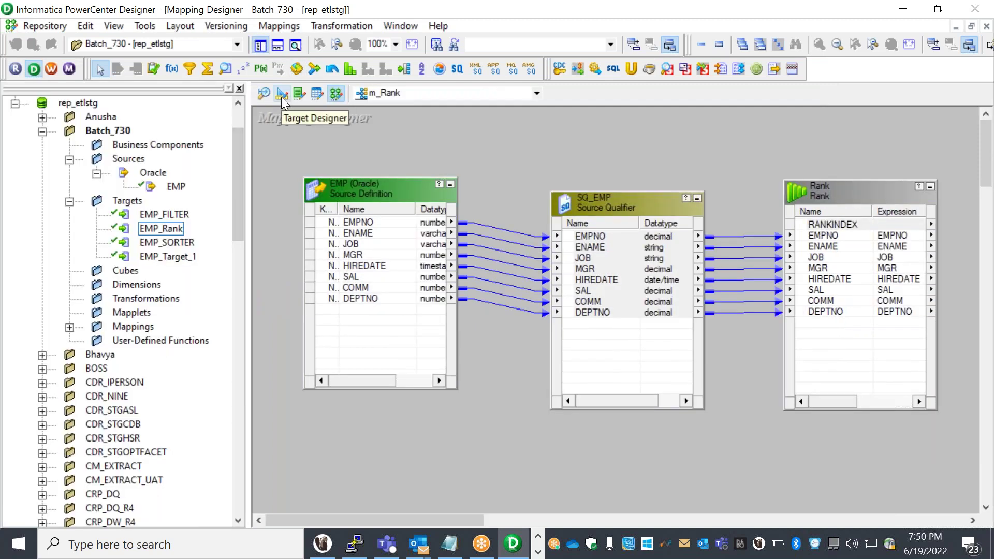
click(281, 97)
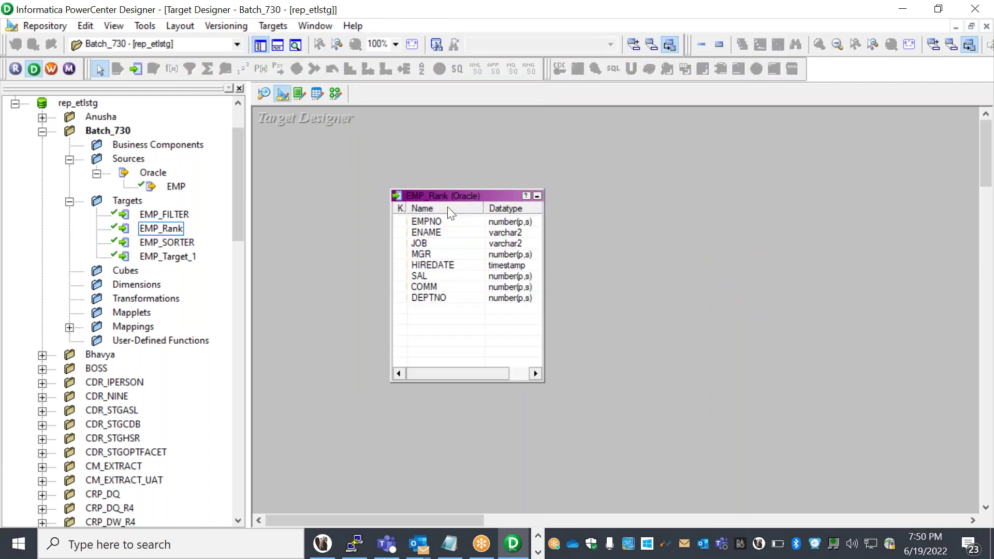
click(460, 204)
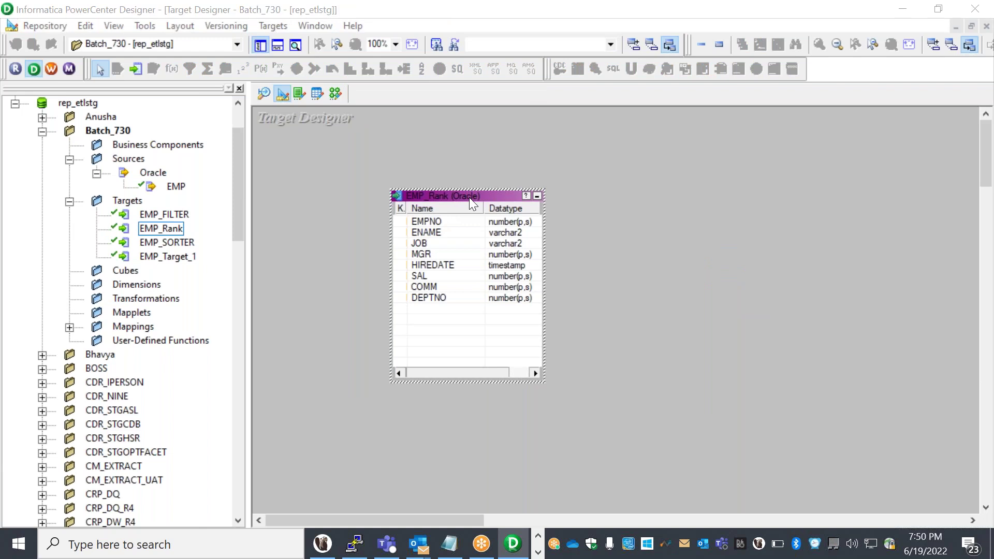
double_click(468, 198)
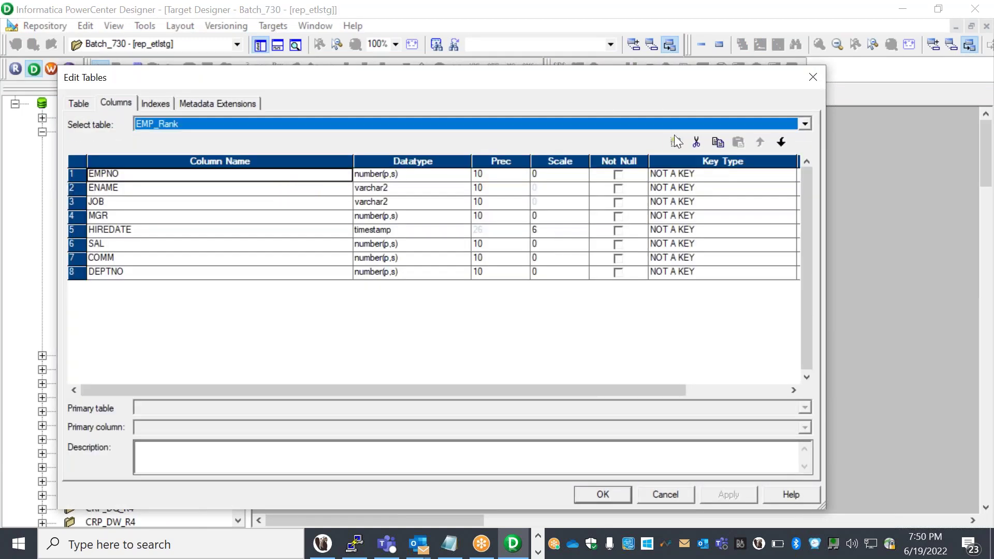
click(675, 142)
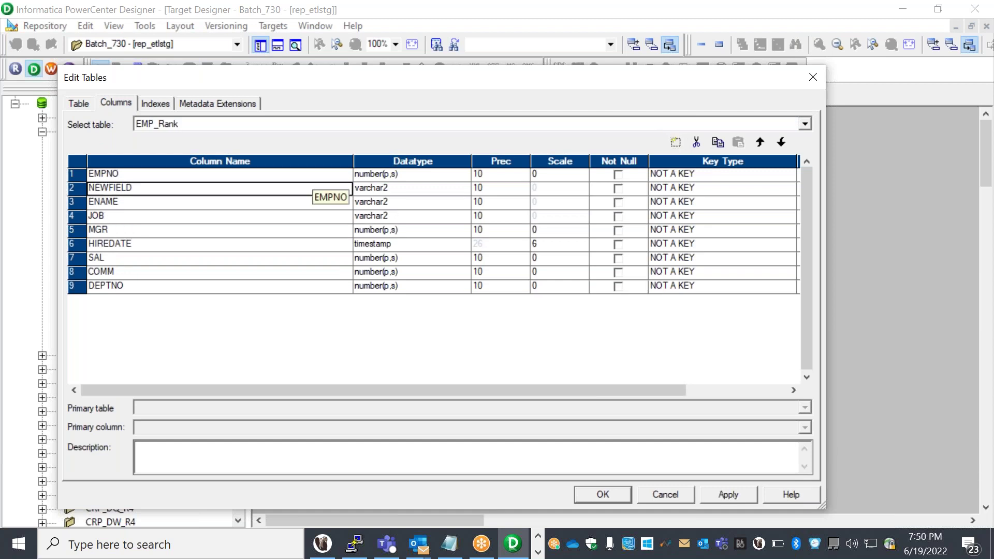
drag(128, 189, 1, 206)
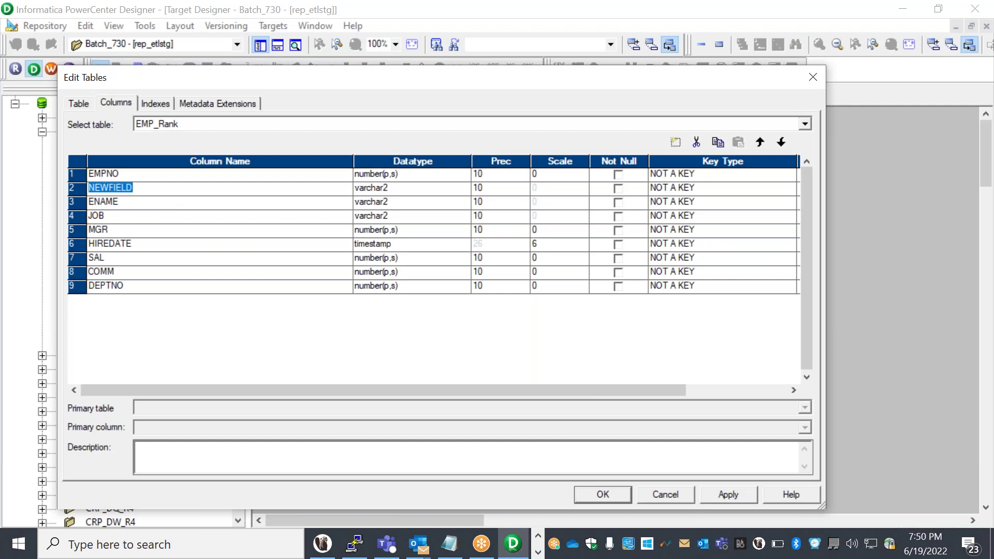
text(Rank)
text(dex)
Step: Check the column name in the emp_rank table in DbVisualizer and rename the new target column to Rankindex
key(alt+Tab)
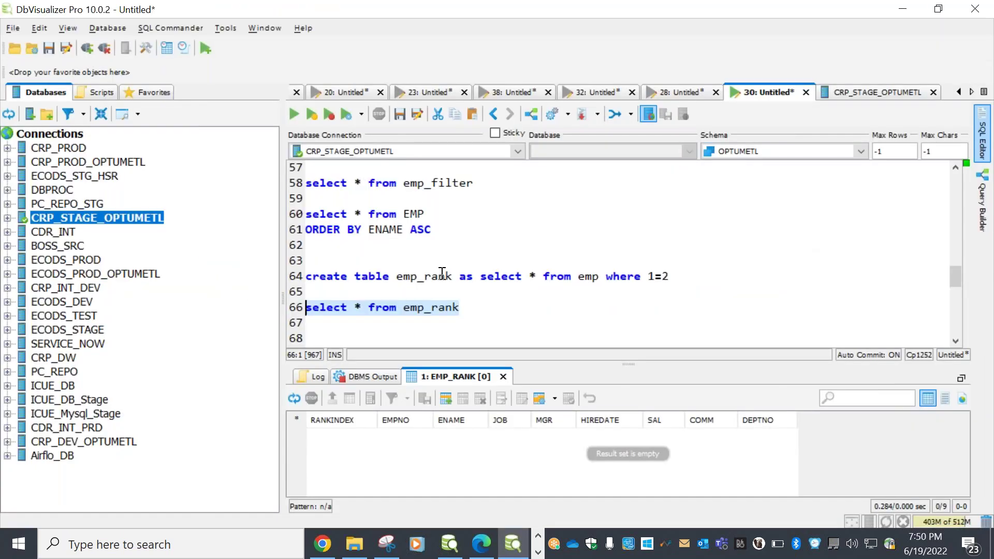
drag(955, 168, 954, 168)
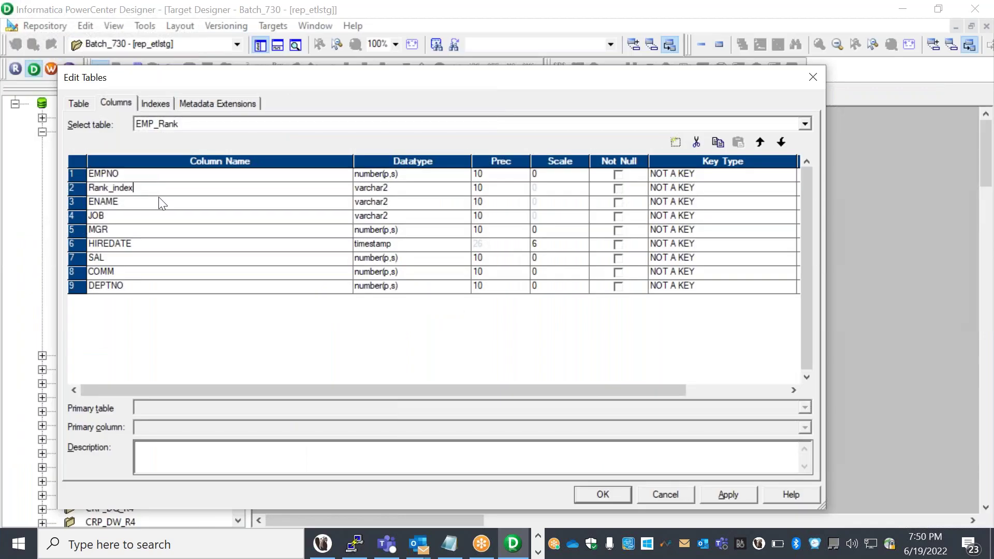
key(BackSpace)
key(BackSpace)
key(BackSpace)
key(BackSpace)
key(BackSpace)
key(BackSpace)
text(index)
Step: Set the datatype of the Rankindex column to number(p,s)
click(403, 192)
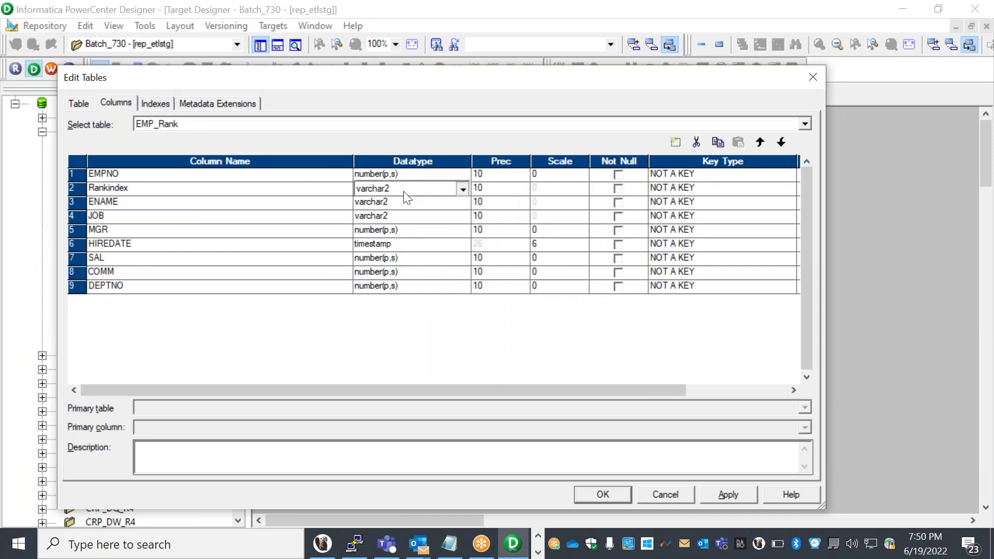
click(419, 253)
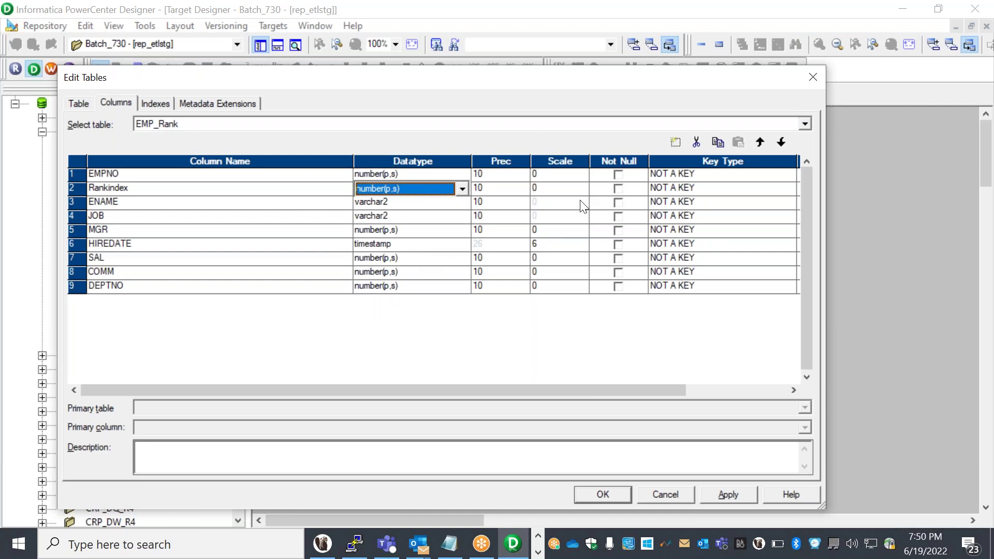
click(719, 26)
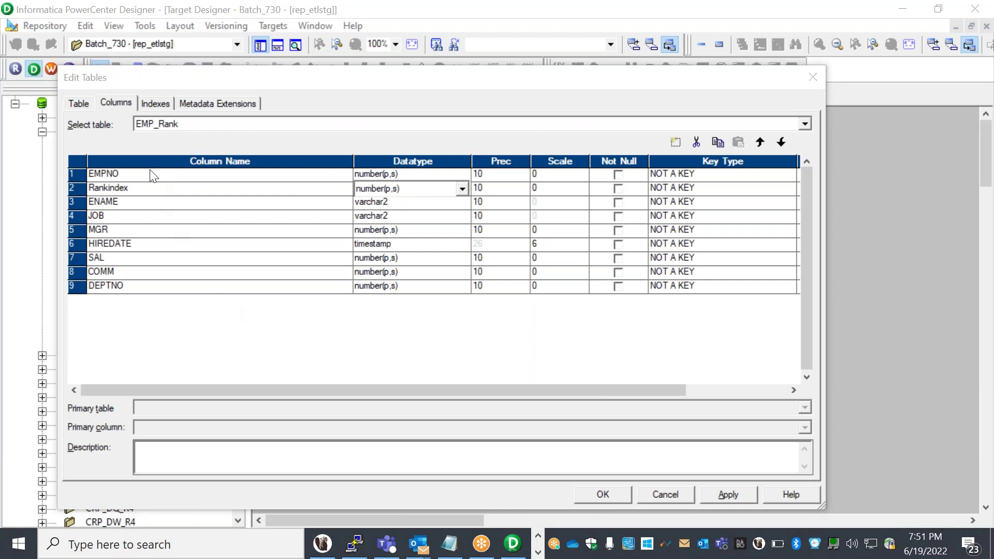
Step: Move the Rankindex column above EMPNO to make it the first column of the EMP_Rank target
click(152, 190)
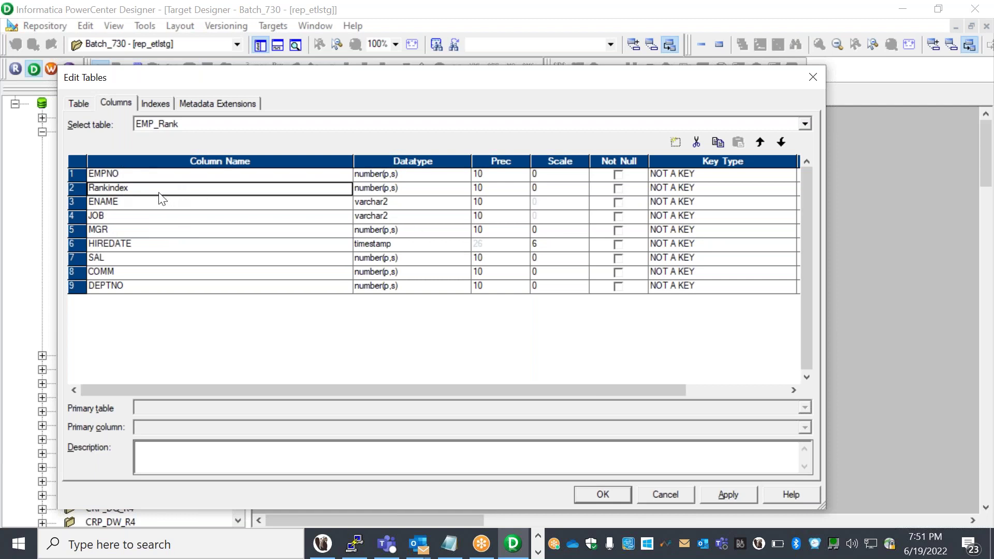
click(758, 144)
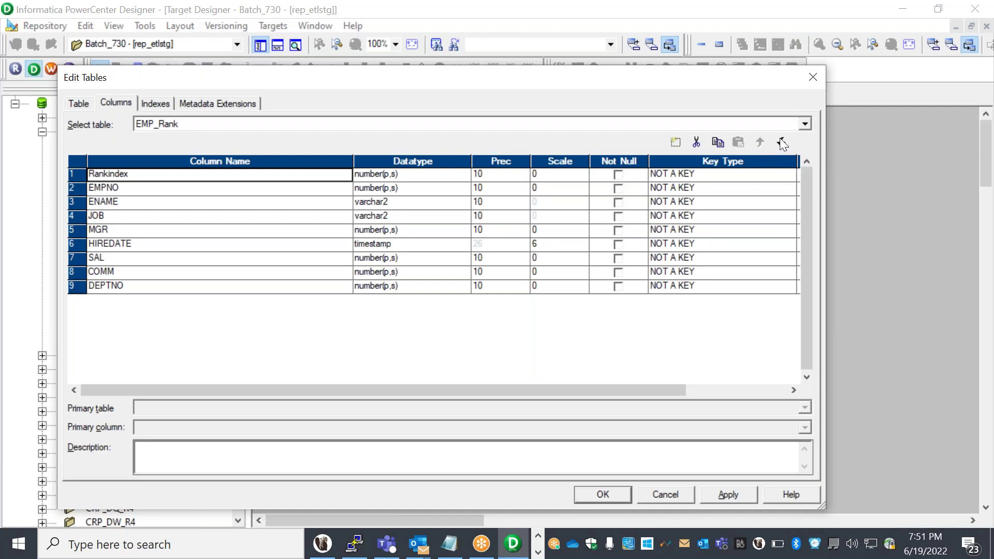
Step: Try moving the Rankindex column down below HIREDATE, and return it to the first row
click(778, 148)
click(778, 148)
click(778, 148)
click(778, 148)
click(779, 148)
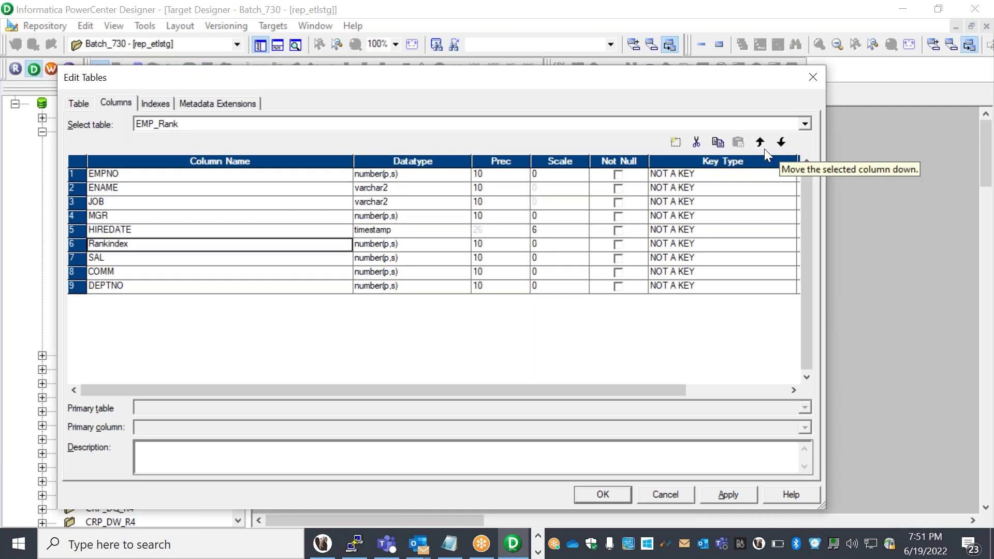
click(760, 145)
click(761, 145)
click(761, 144)
click(761, 144)
click(760, 144)
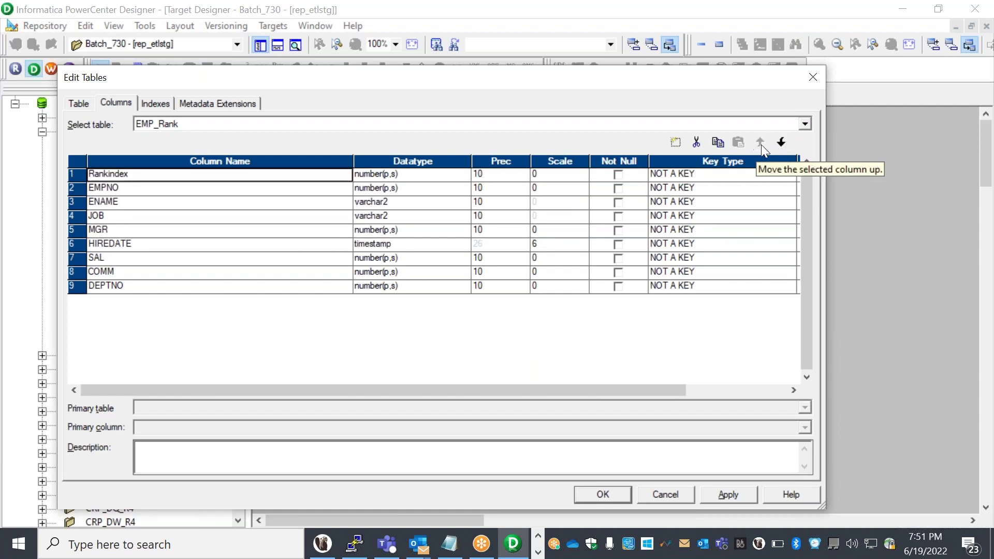
Step: Apply the column changes to the EMP_Rank target, save the repository and hide the output window
click(725, 496)
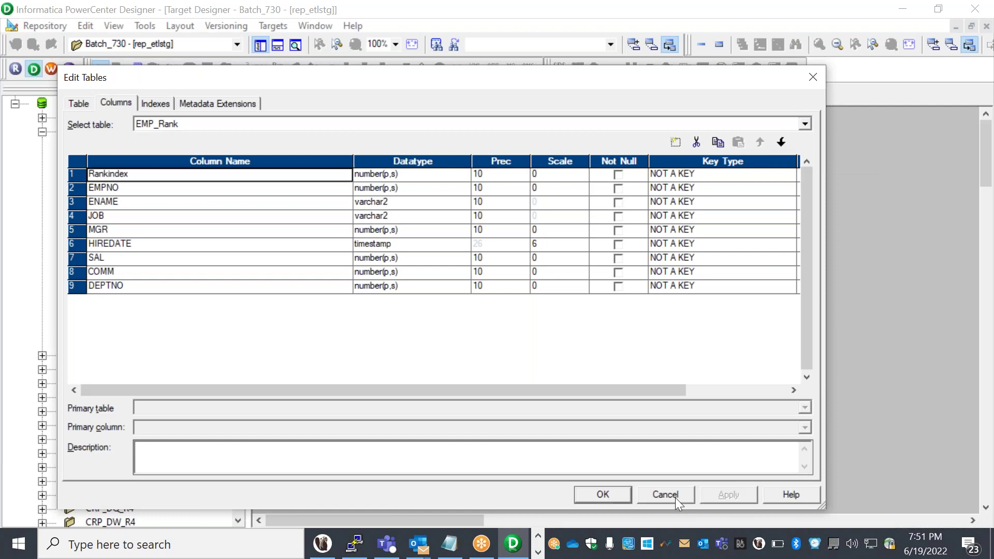
click(602, 494)
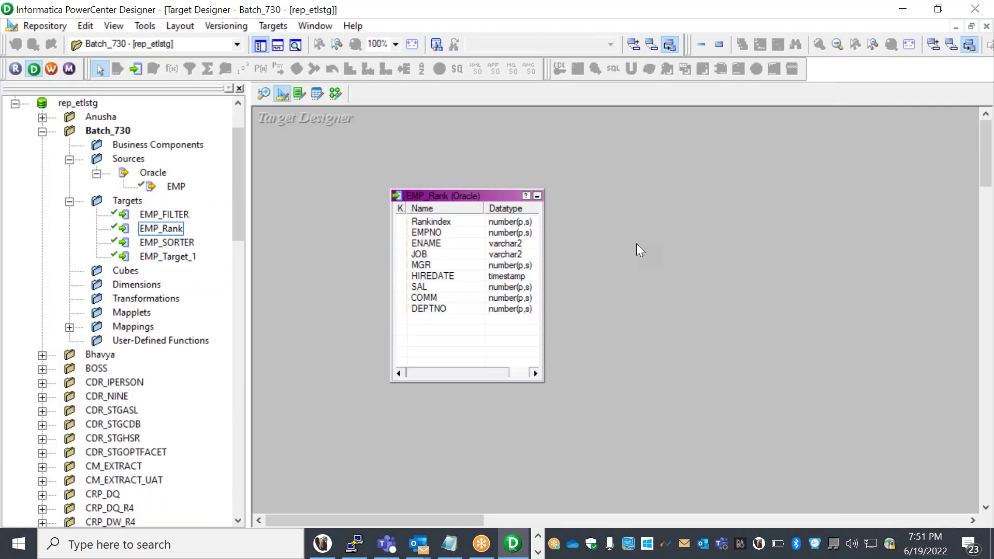
key(ctrl+s)
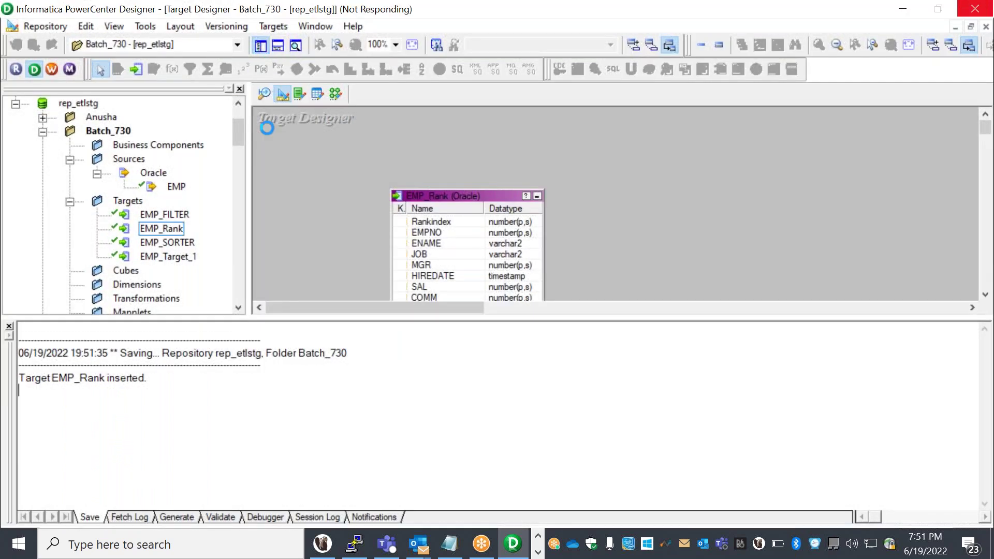
click(277, 44)
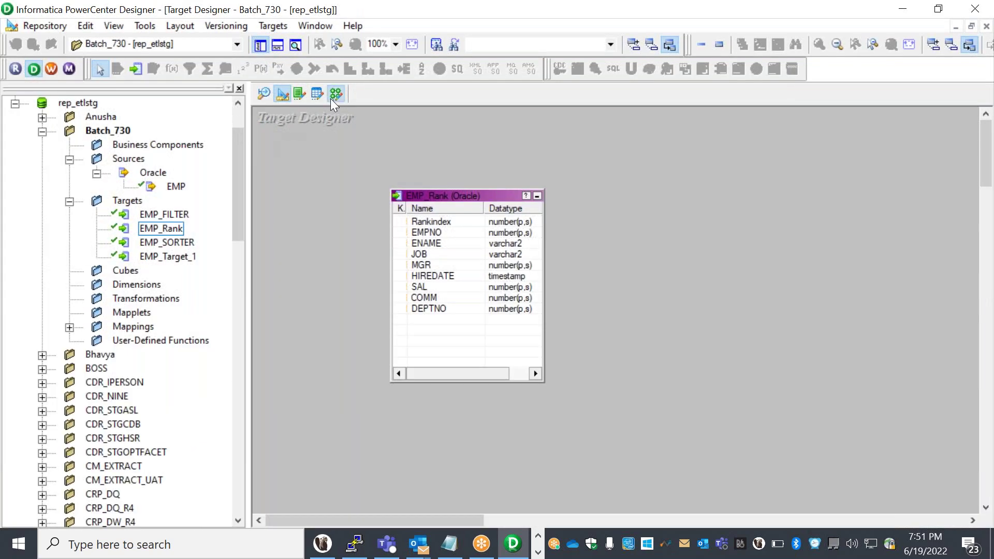
Step: In the m_Rank mapping, link all ports of the Rank transformation, including RANKINDEX, to the matching EMP_Rank target columns
click(332, 98)
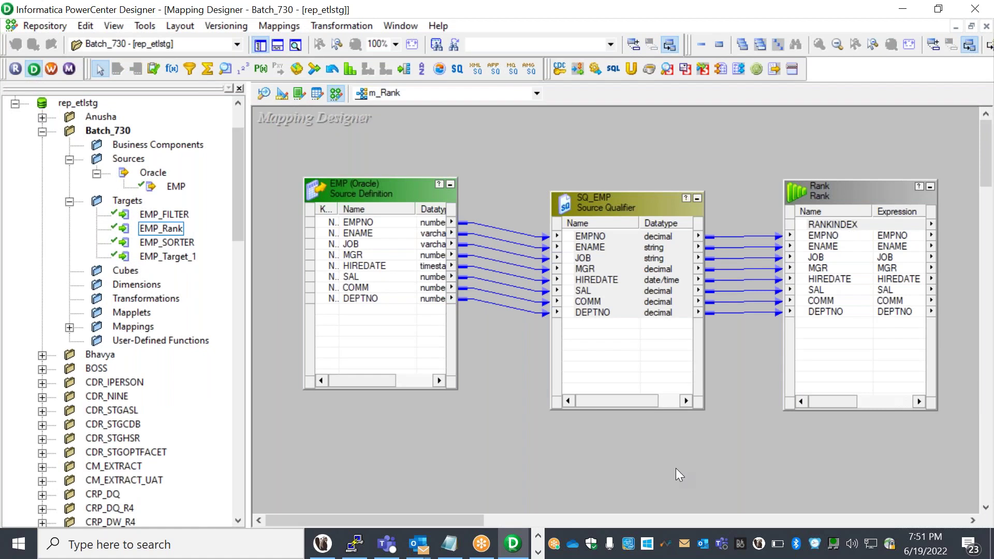
drag(469, 520, 599, 520)
drag(626, 457, 613, 520)
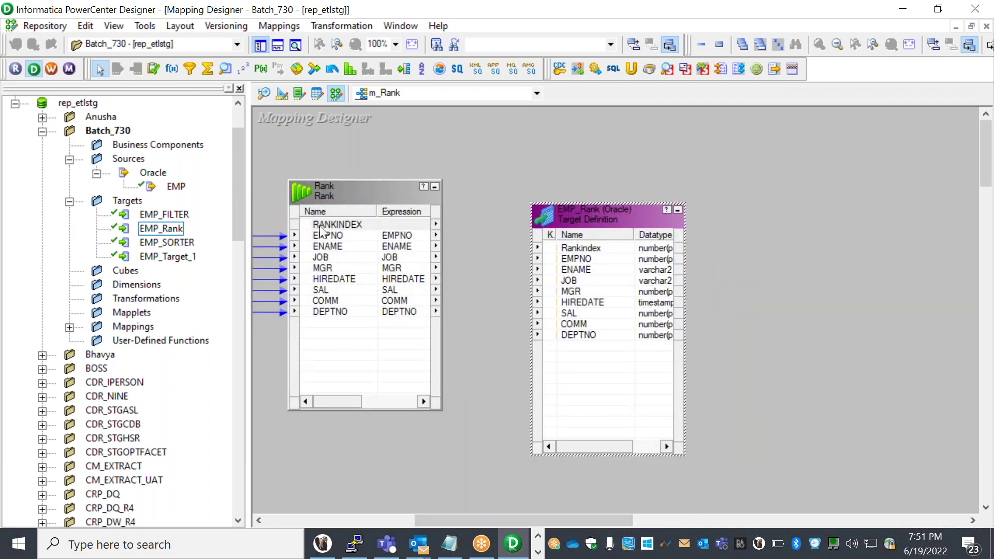
right_click(339, 226)
click(348, 233)
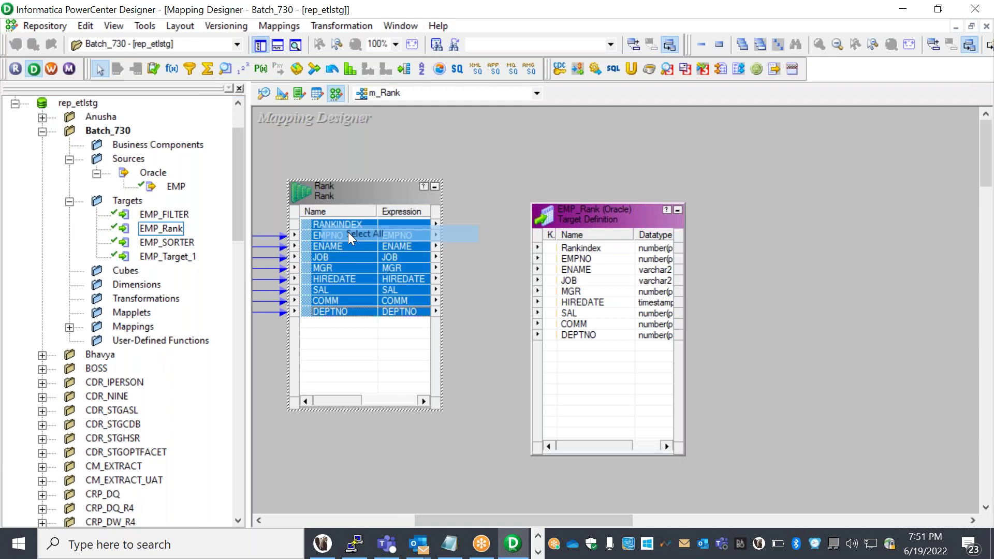
drag(306, 230, 590, 251)
click(588, 169)
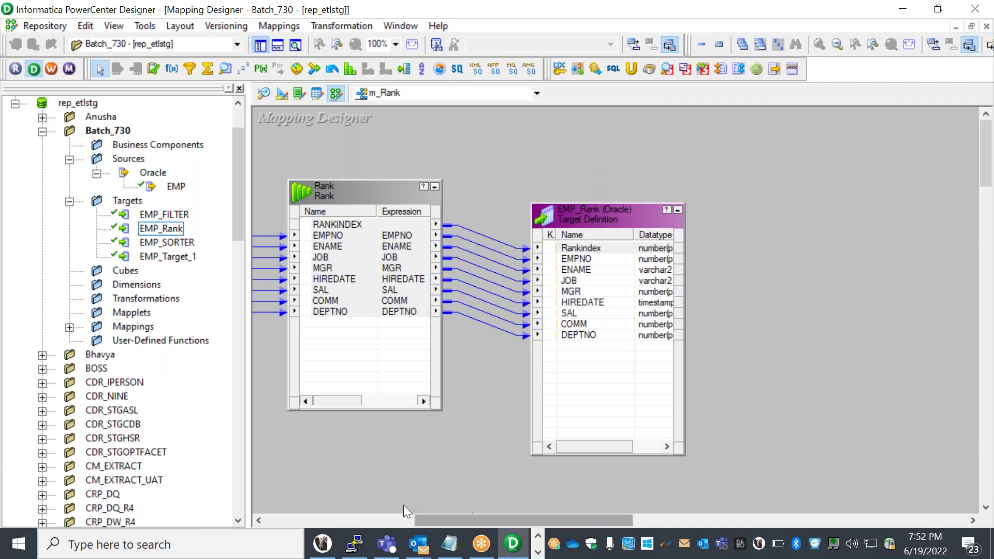
Step: Open the Rank transformation's ports and make SAL the rank port
click(392, 514)
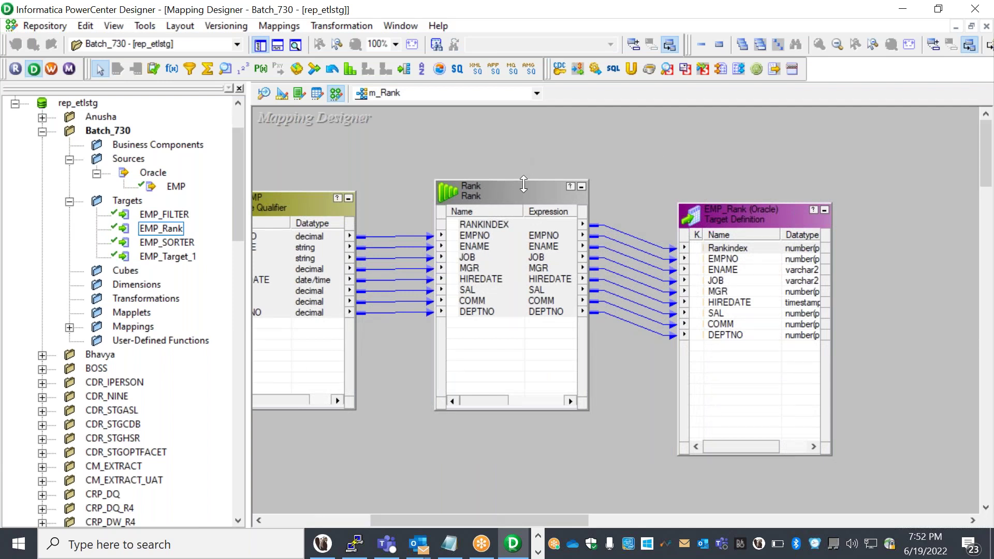
click(511, 193)
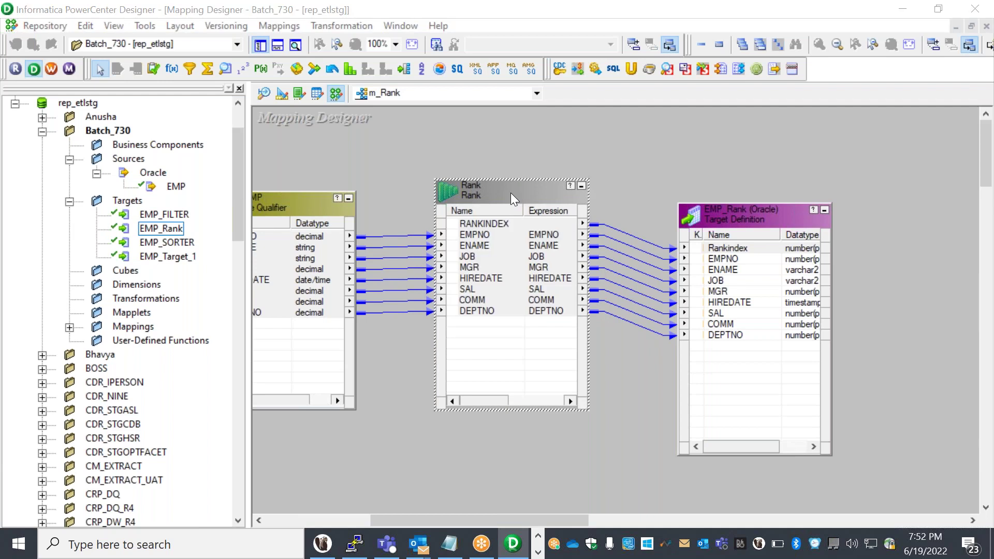
double_click(511, 193)
click(145, 104)
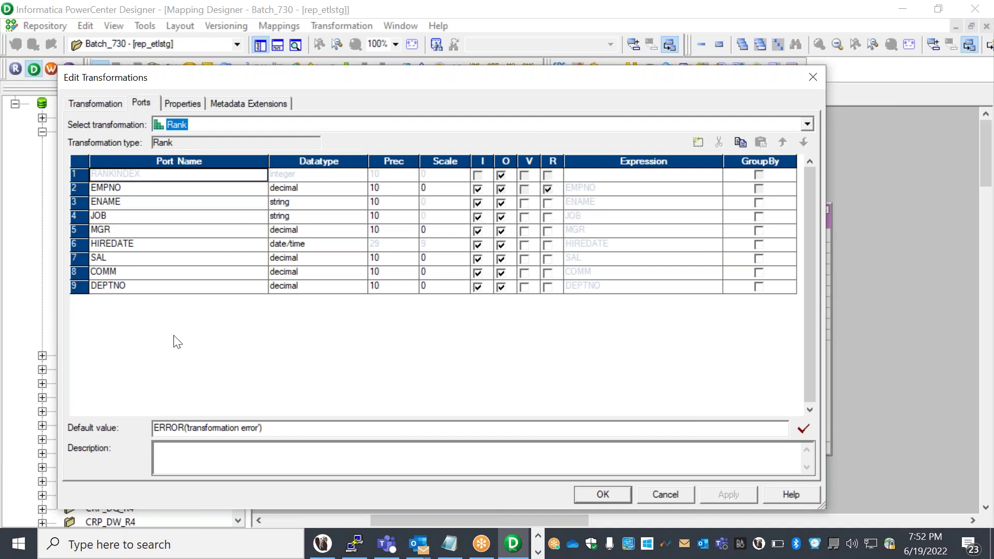
click(78, 259)
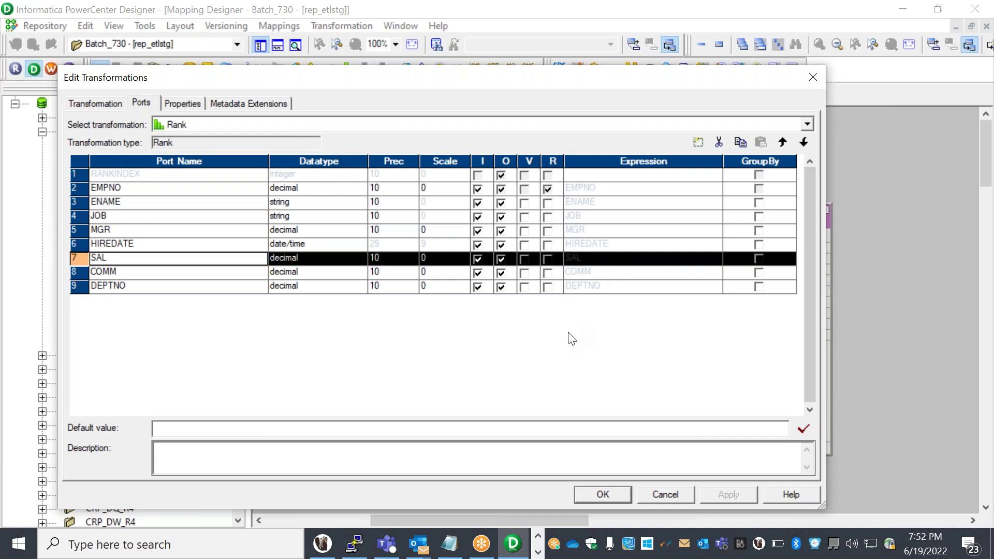
click(550, 262)
click(548, 259)
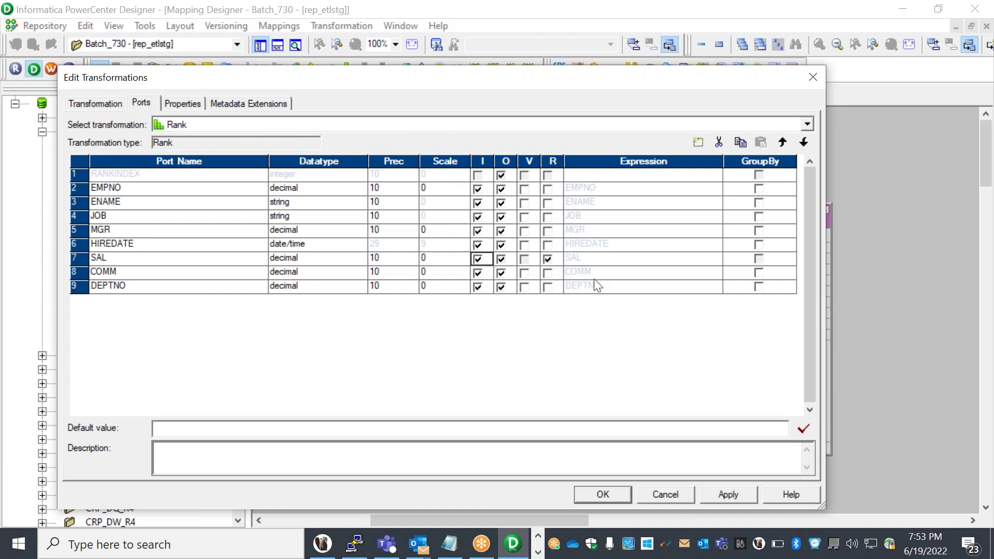
Step: Set the Number of Ranks property of the Rank transformation to 3
click(190, 108)
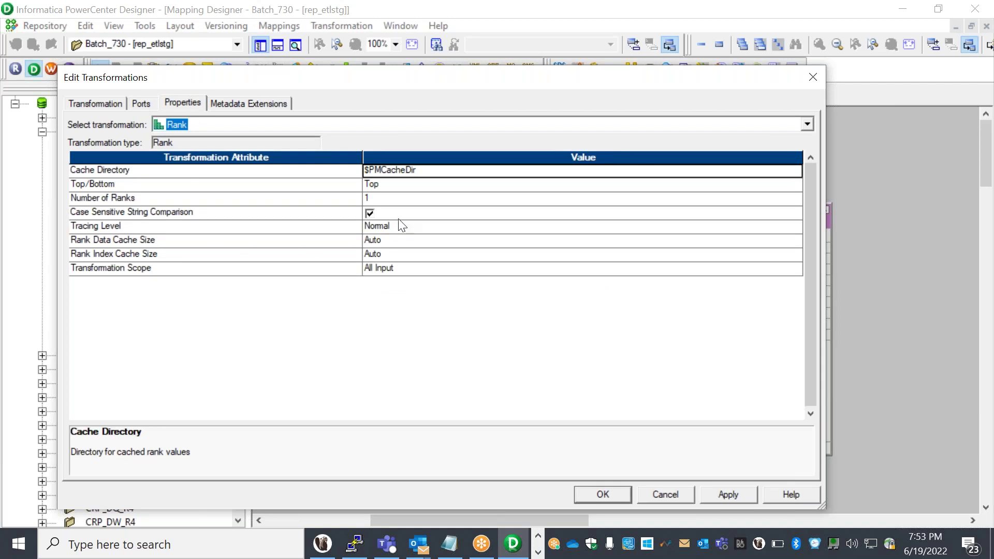
click(378, 199)
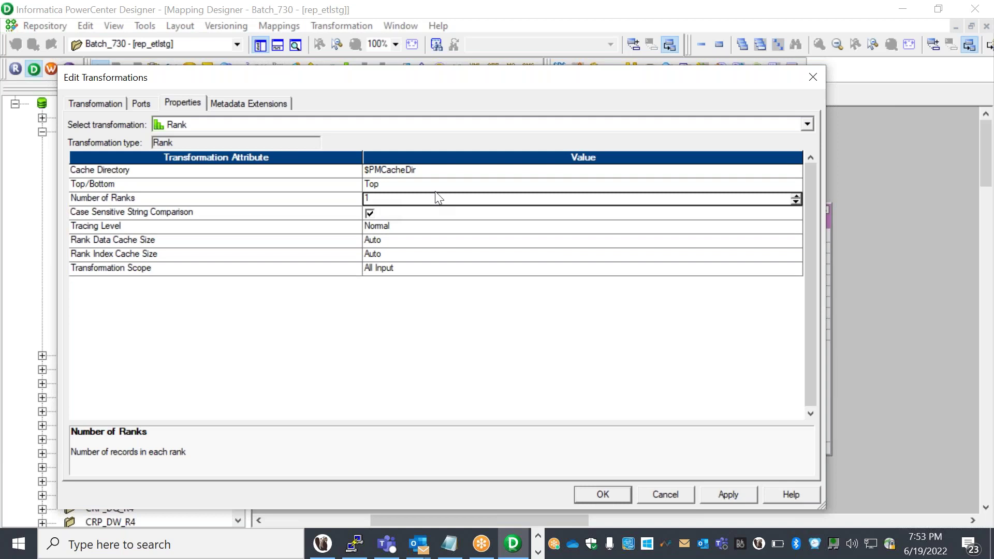
click(366, 198)
key(BackSpace)
text(3)
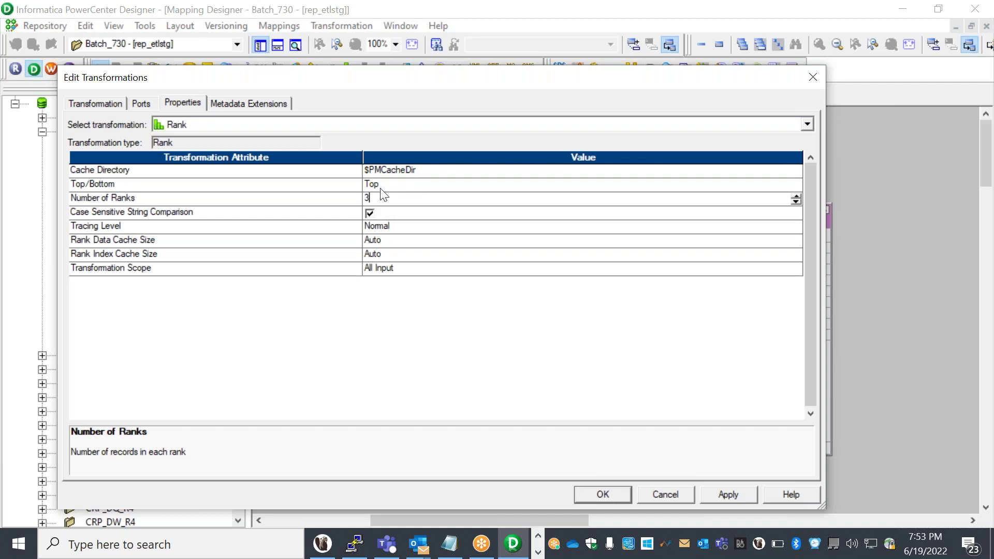
Step: Try the Bottom option for the Top/Bottom property, and set it back to Top
click(413, 185)
click(796, 182)
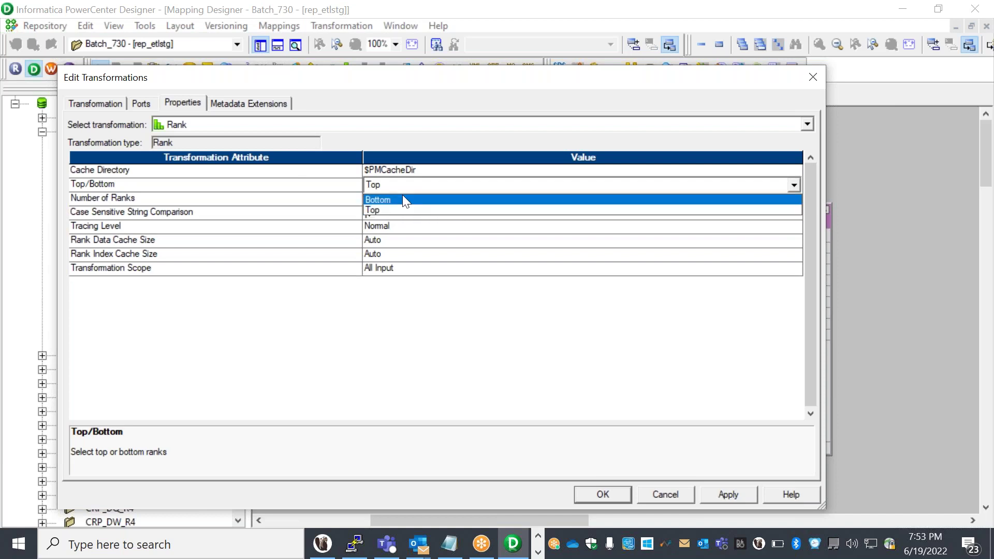
click(404, 200)
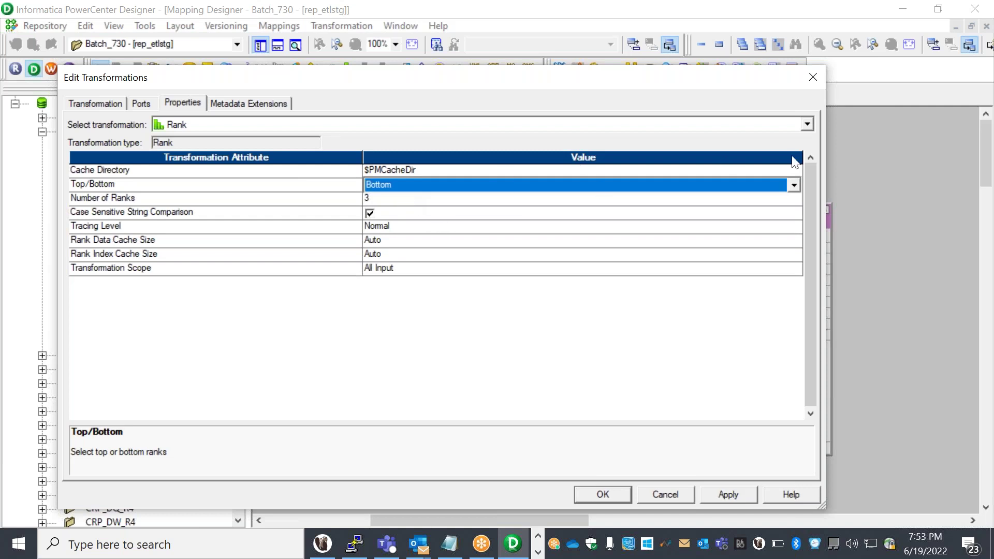
click(795, 185)
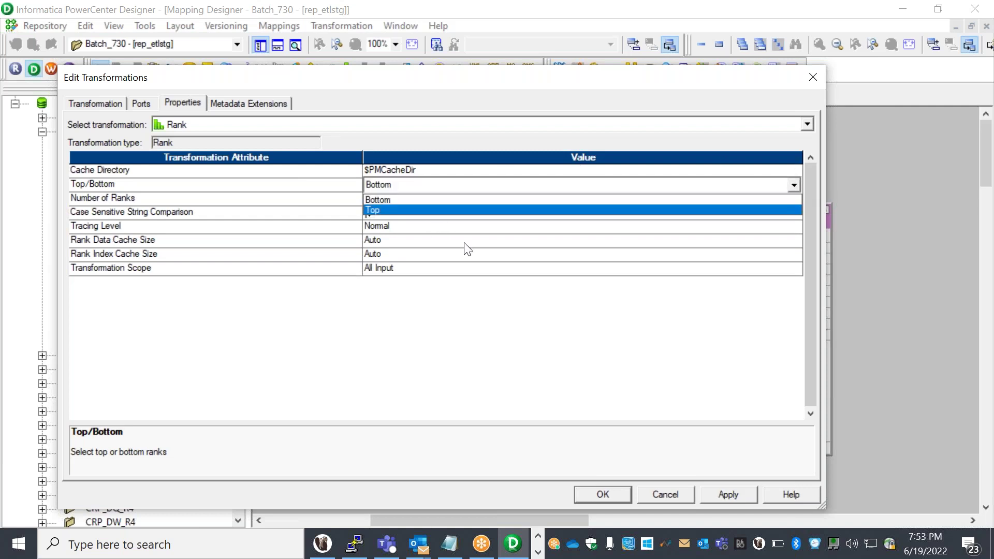
click(383, 211)
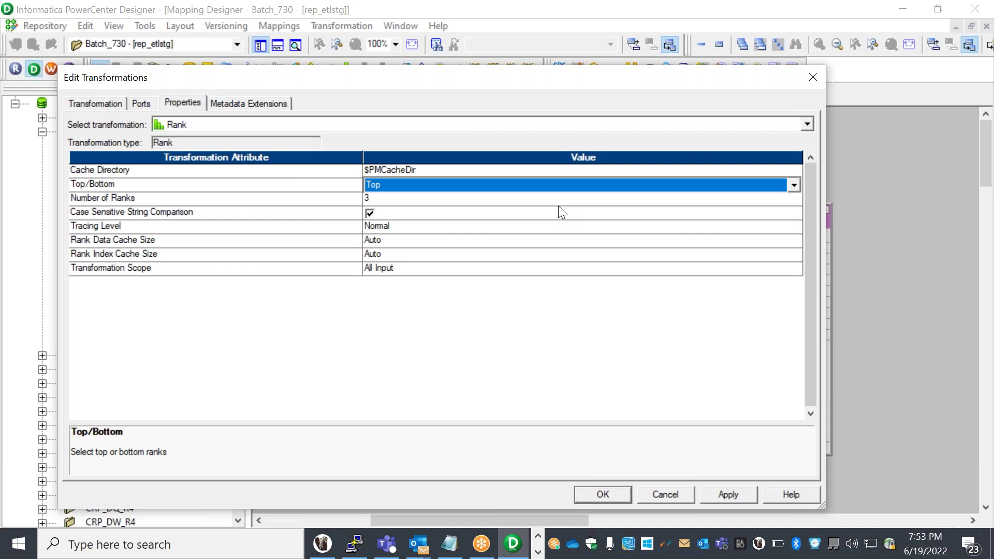
Step: Return to the Rank transformation's ports, switch to DbVisualizer, run select * from EMP and enlarge the result grid
click(141, 103)
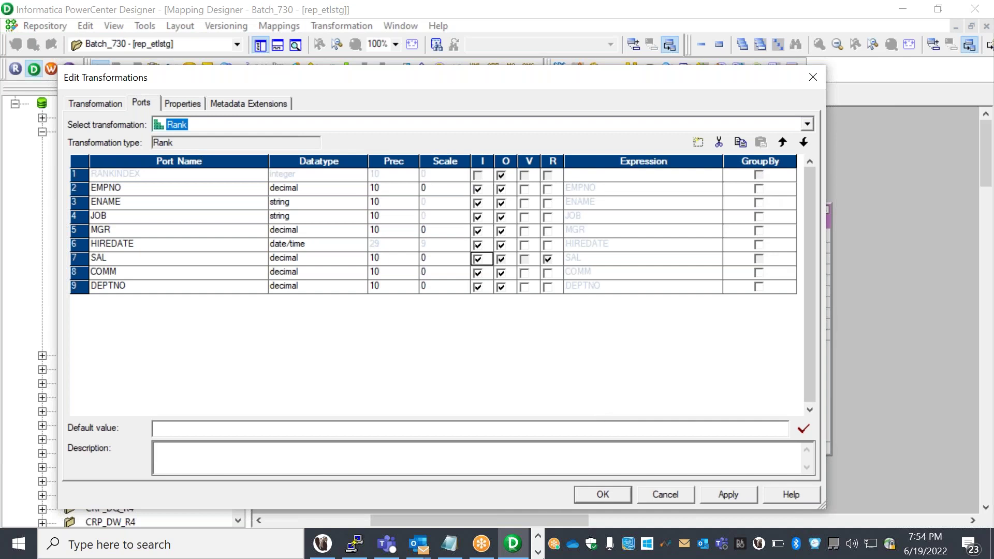
click(539, 552)
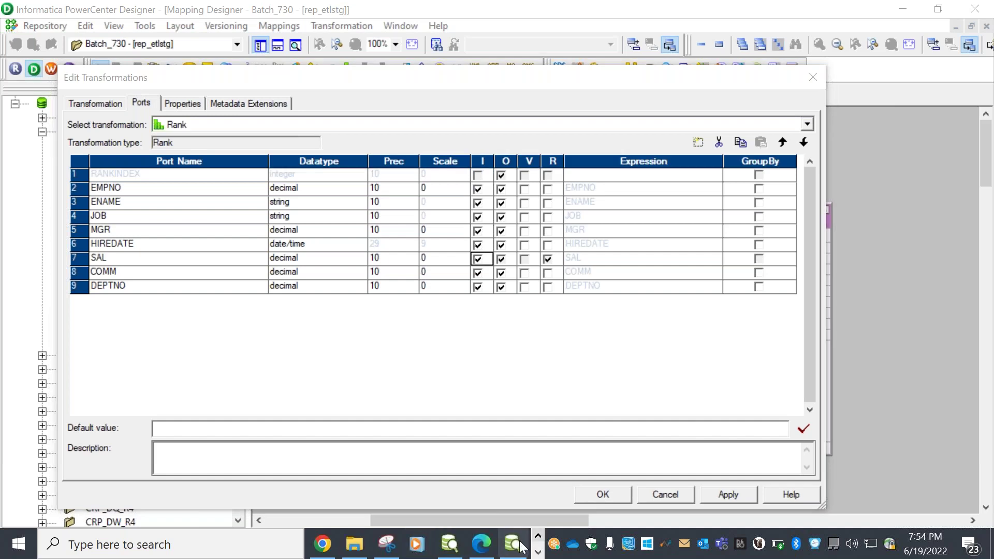
click(520, 540)
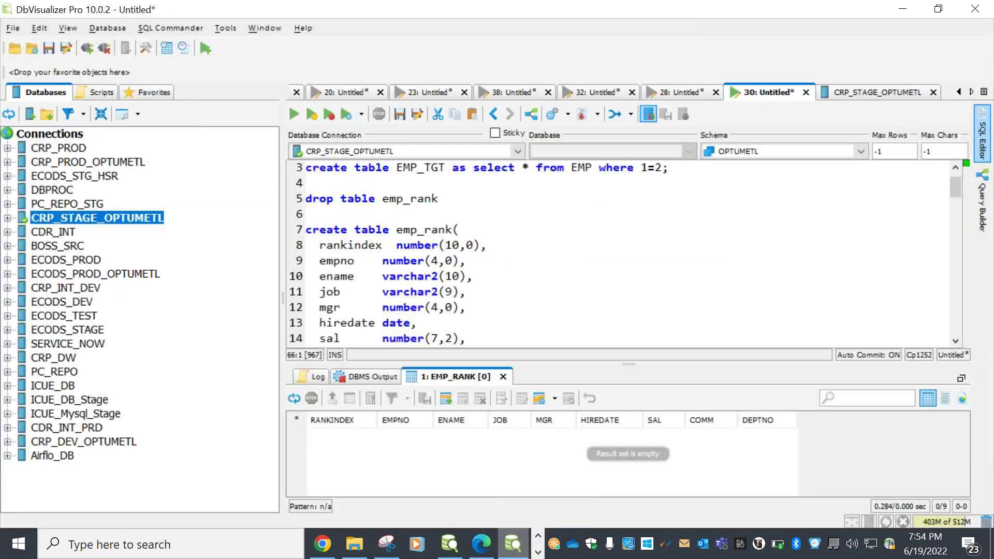
drag(953, 185, 952, 172)
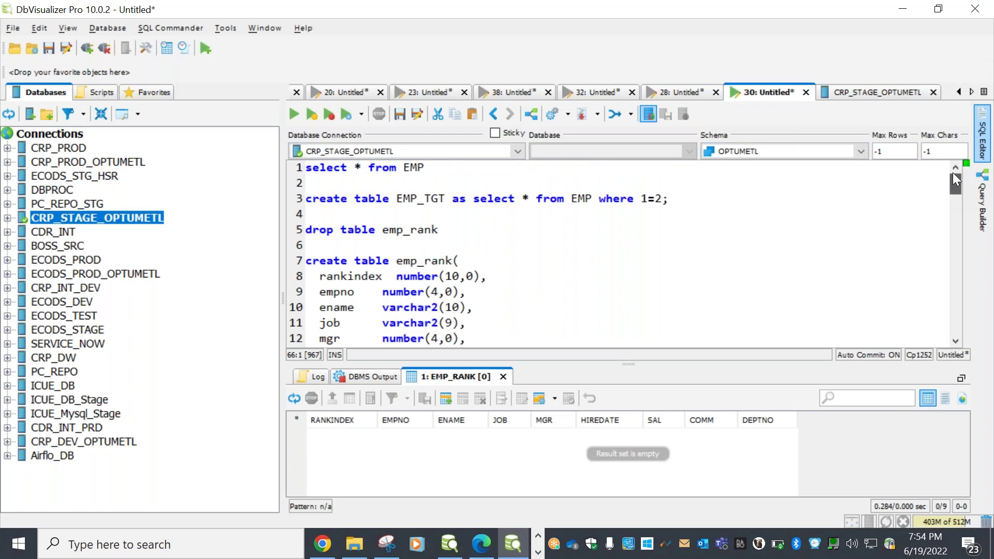
drag(442, 170, 163, 153)
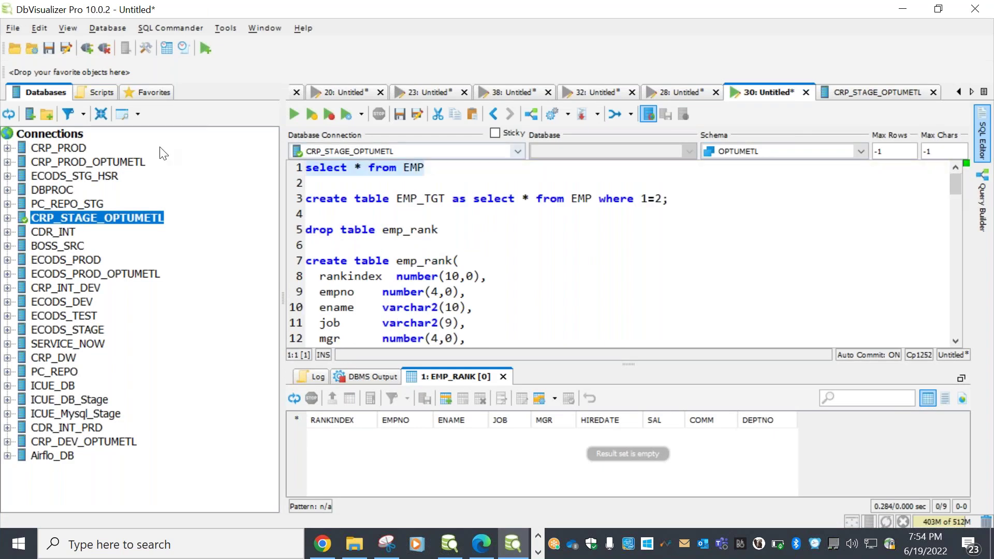
click(298, 115)
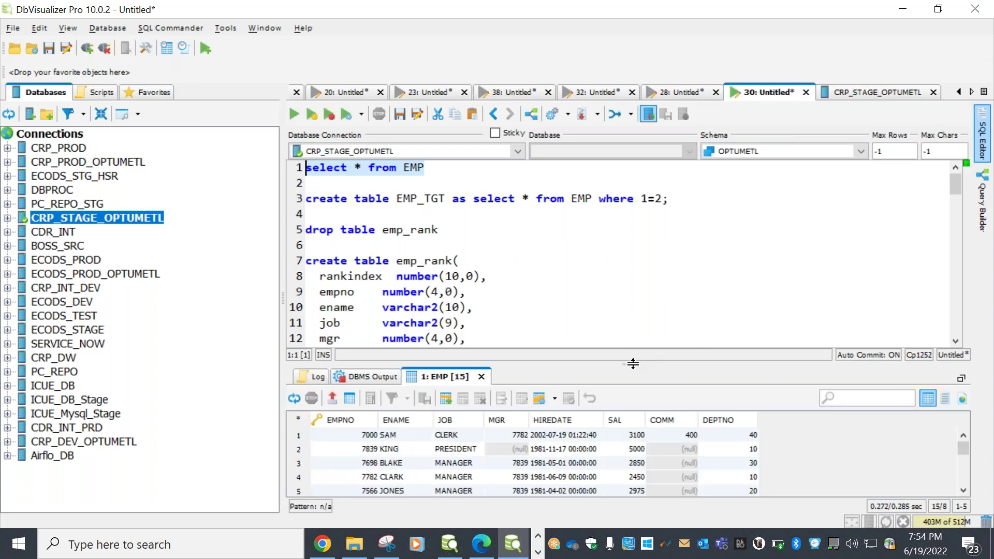
drag(628, 360, 628, 237)
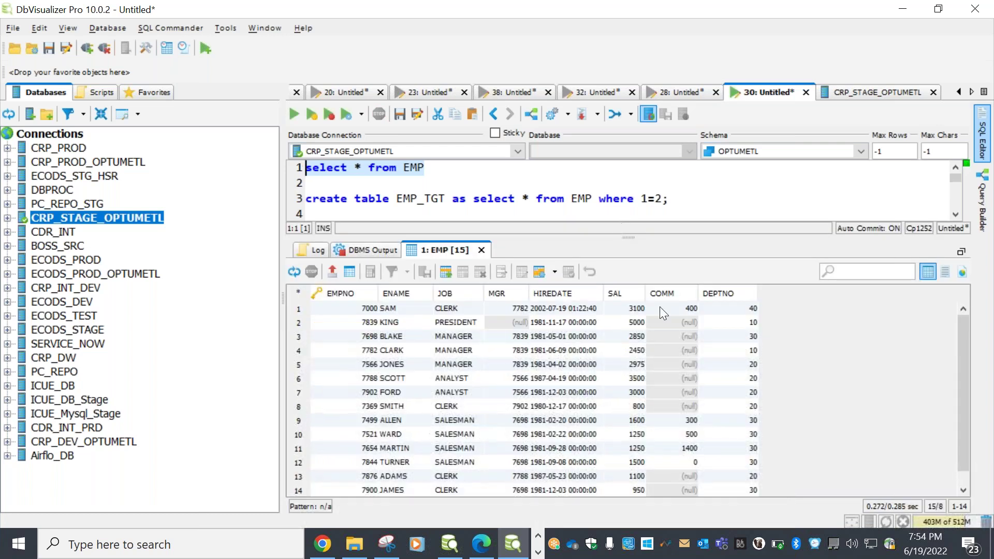
Step: Sort the EMP results by DEPTNO and examine the rows belonging to each department
click(718, 292)
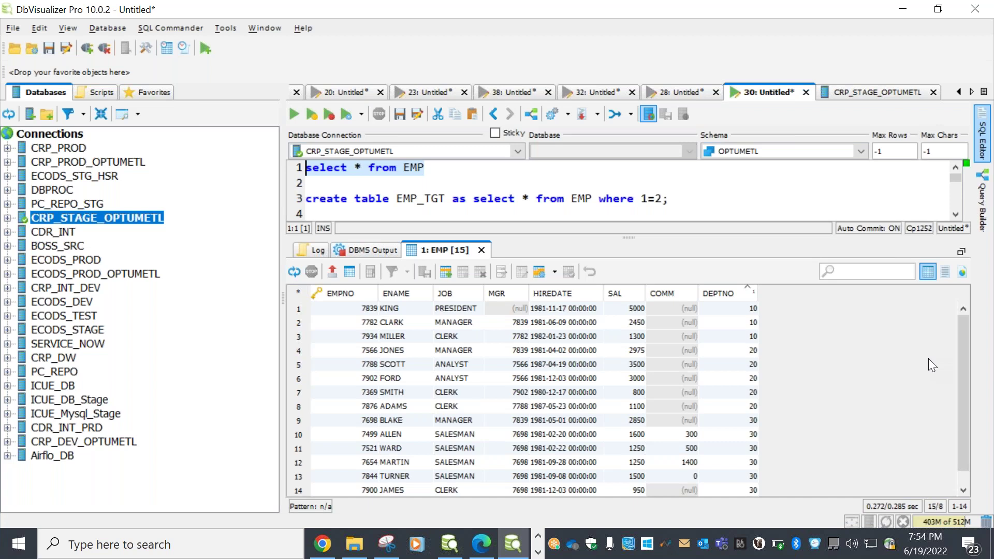
drag(725, 309, 728, 470)
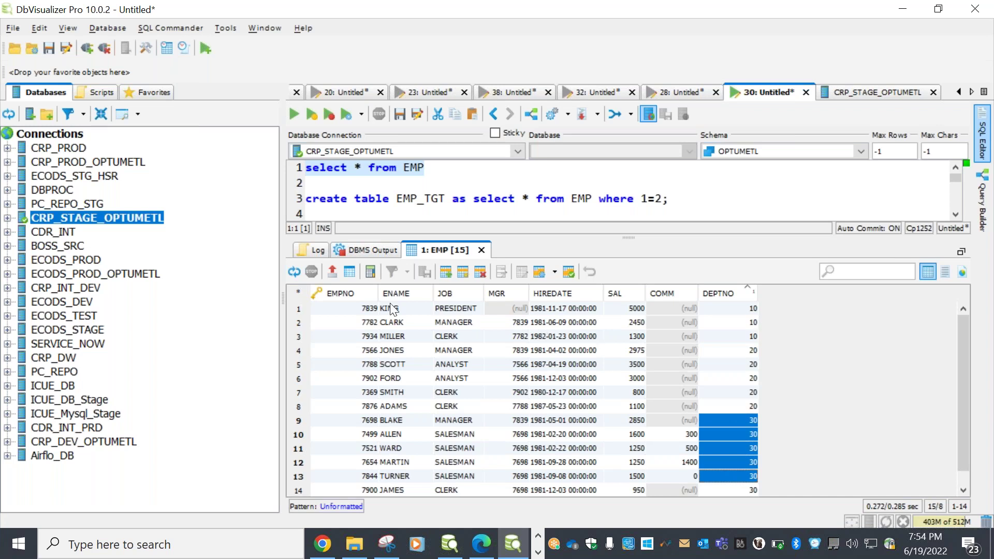
drag(736, 308, 733, 335)
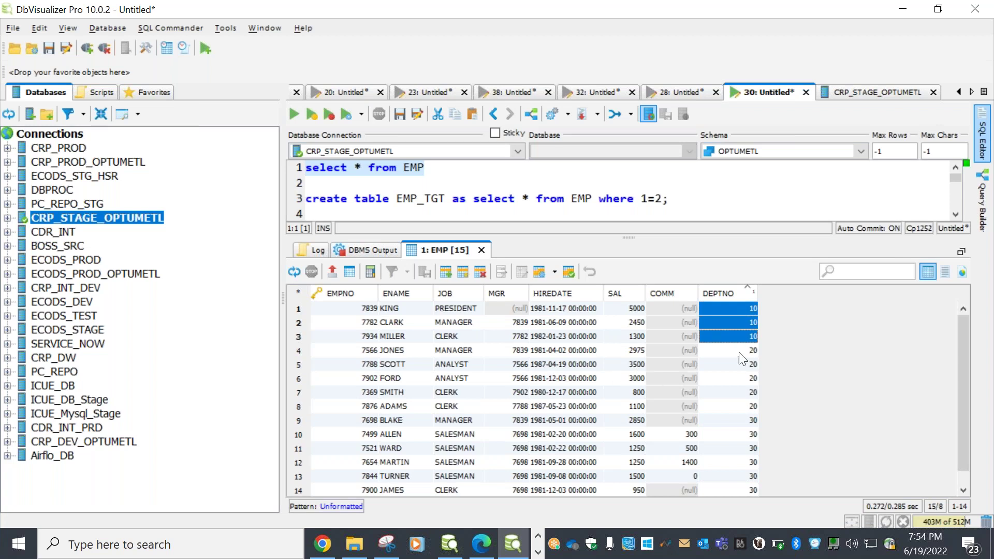
drag(743, 350, 734, 418)
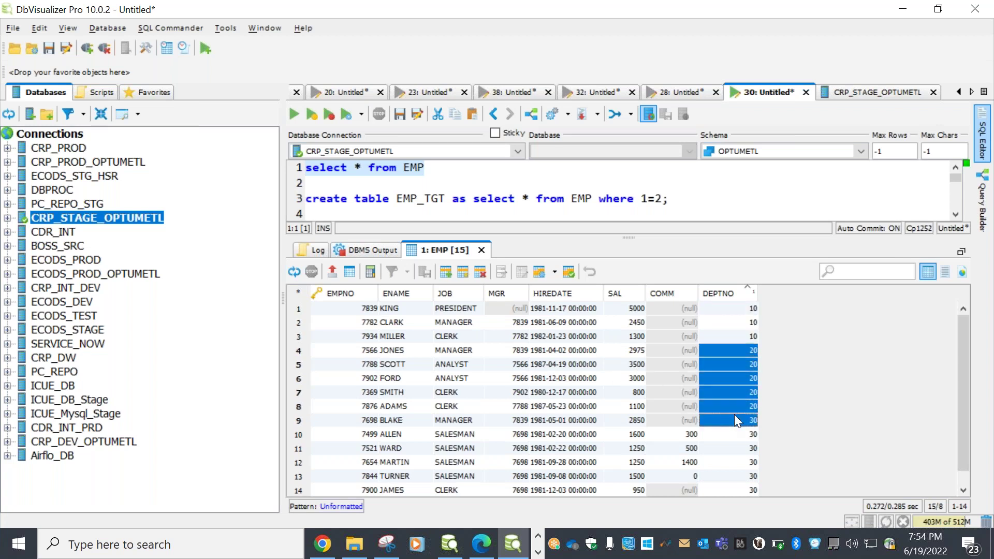
Step: Examine the SAL and DEPTNO values of the department 30 rows, and switch back to PowerCenter Designer
click(627, 420)
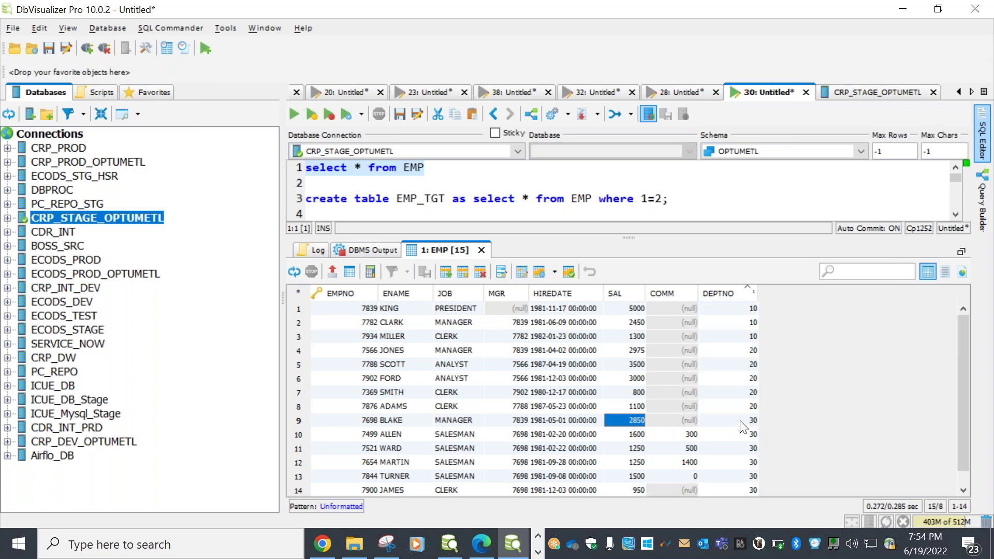
drag(738, 420, 737, 479)
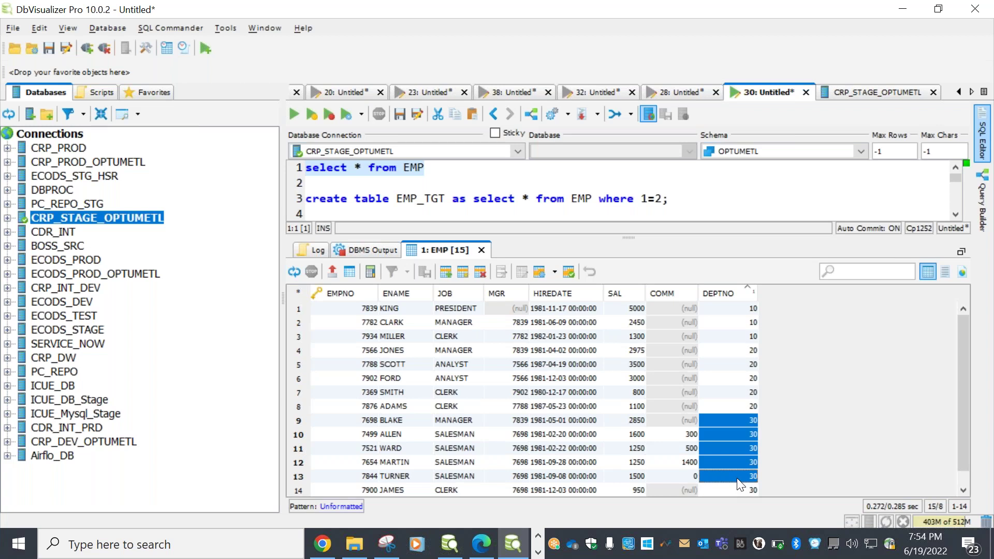
click(538, 552)
click(512, 543)
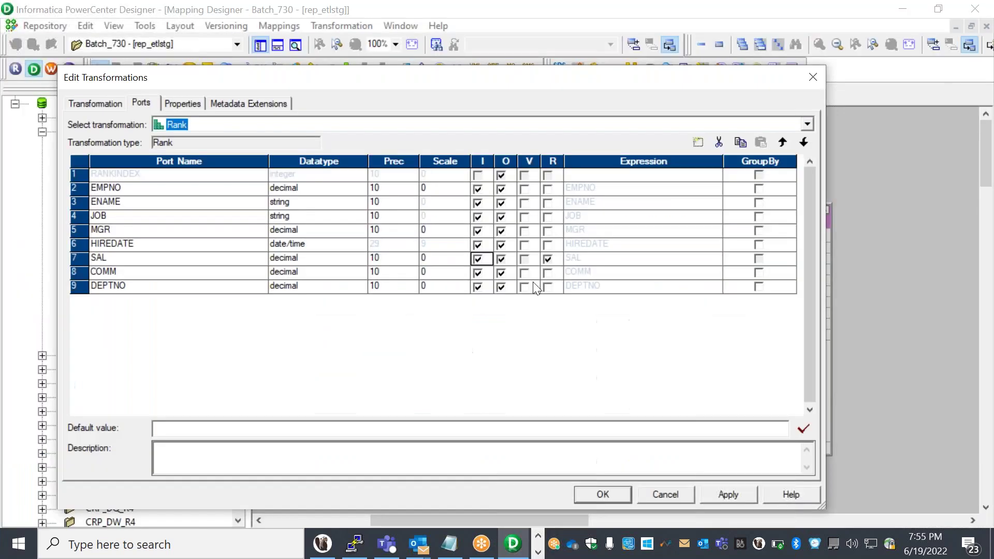
Step: Try grouping the Rank transformation by the DEPTNO port, check its rank properties, and clear the grouping
click(759, 288)
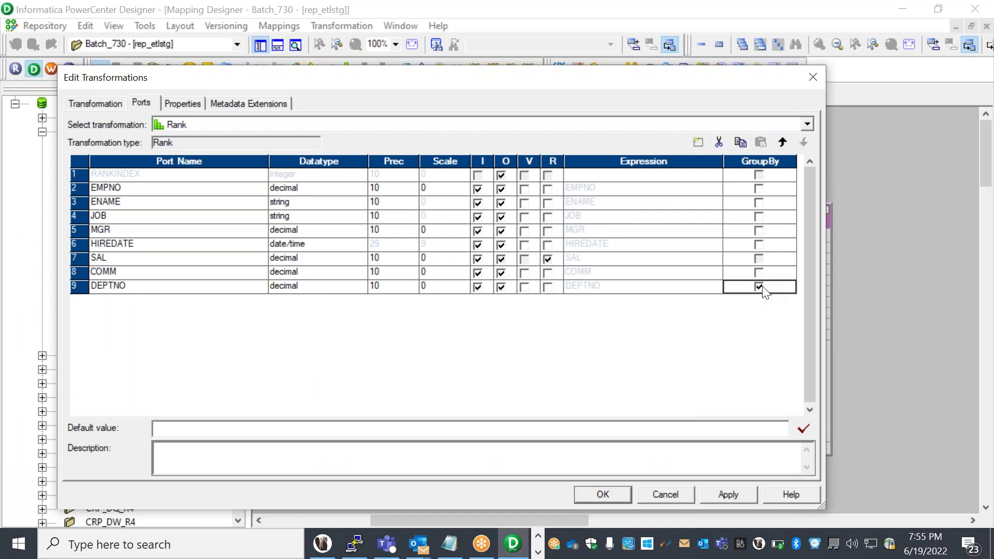
click(172, 96)
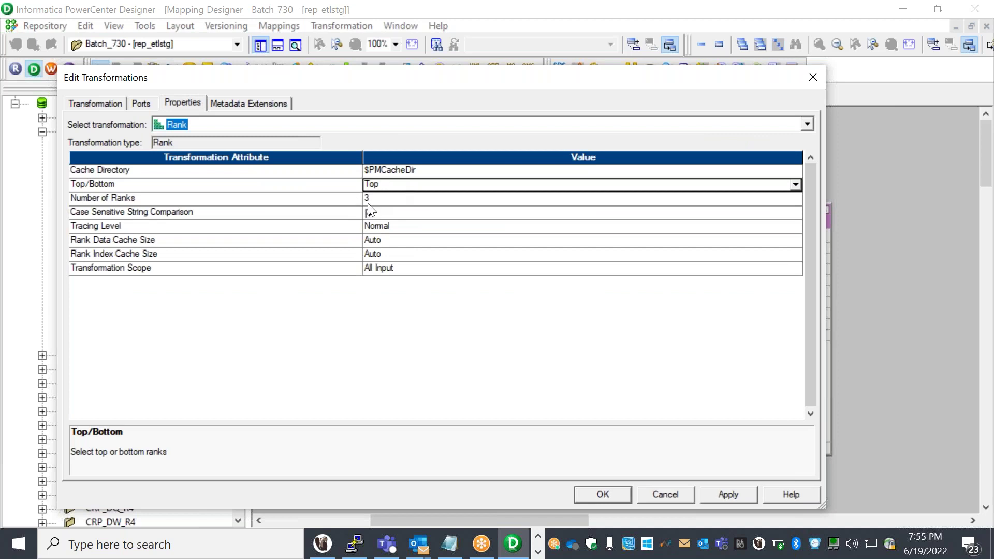
click(139, 102)
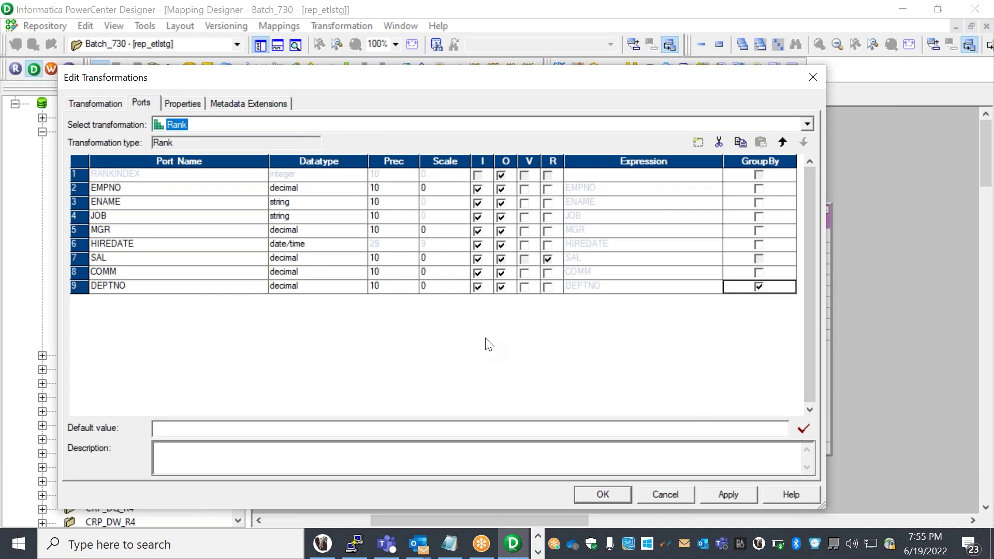
click(759, 288)
Step: Apply the Rank transformation's settings, save mapping m_Rank to the repository and review the validation output
click(737, 493)
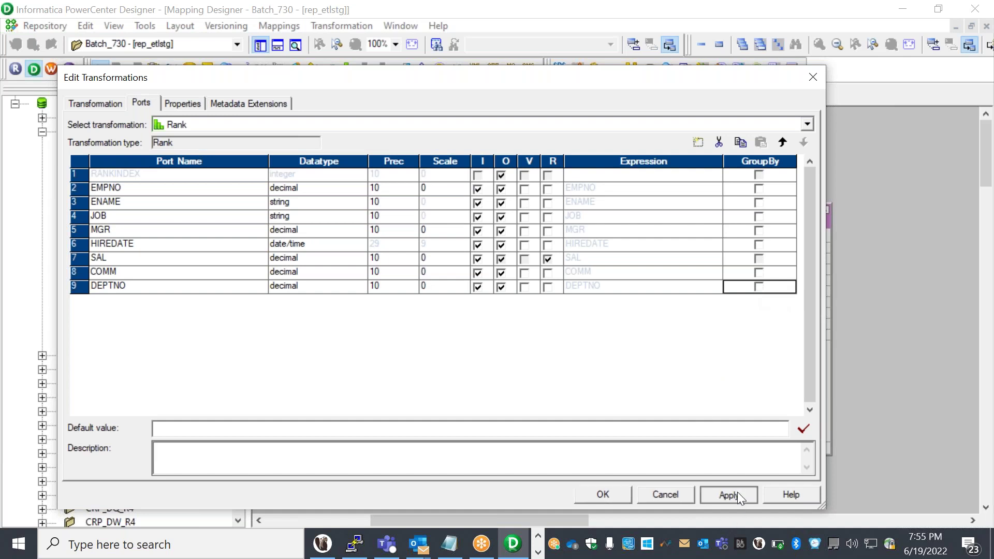
click(602, 496)
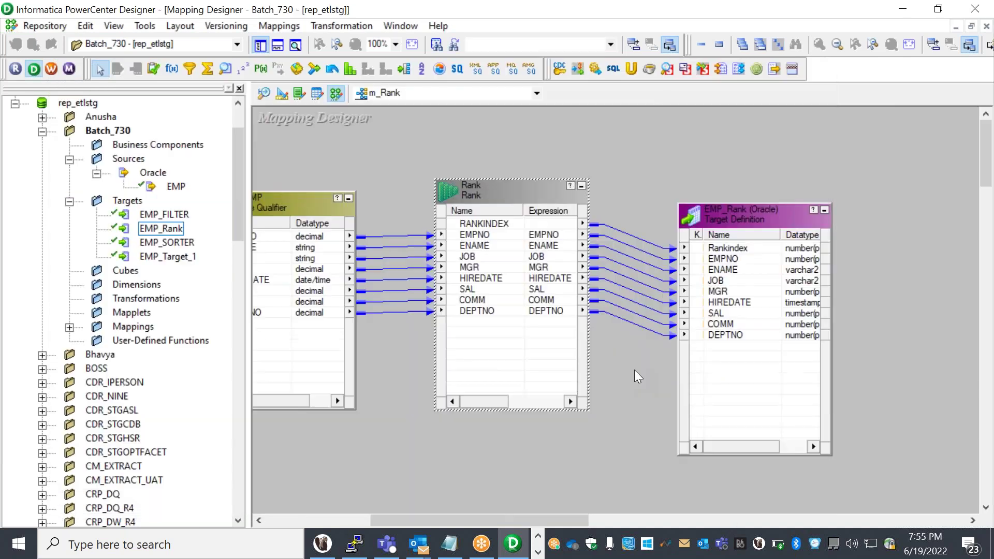
click(44, 26)
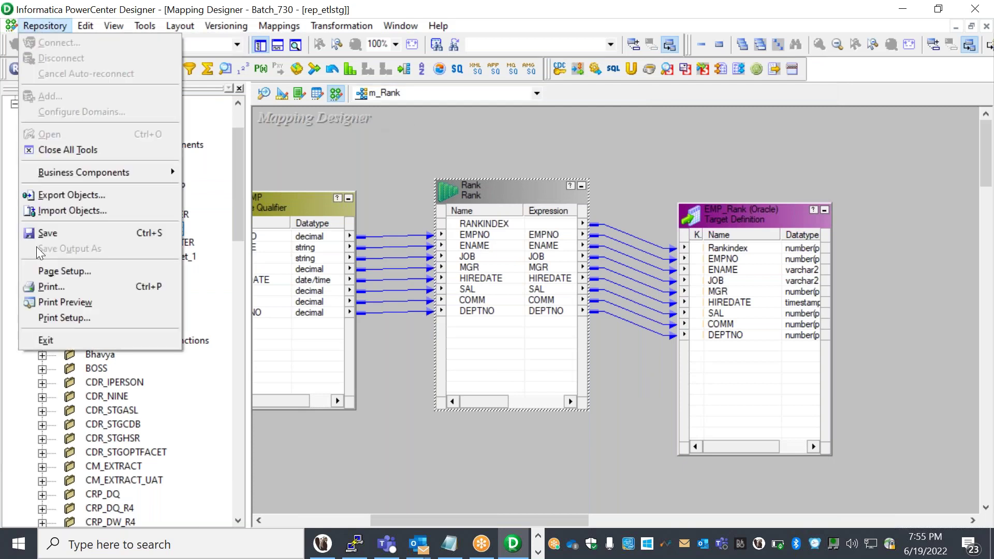
click(88, 234)
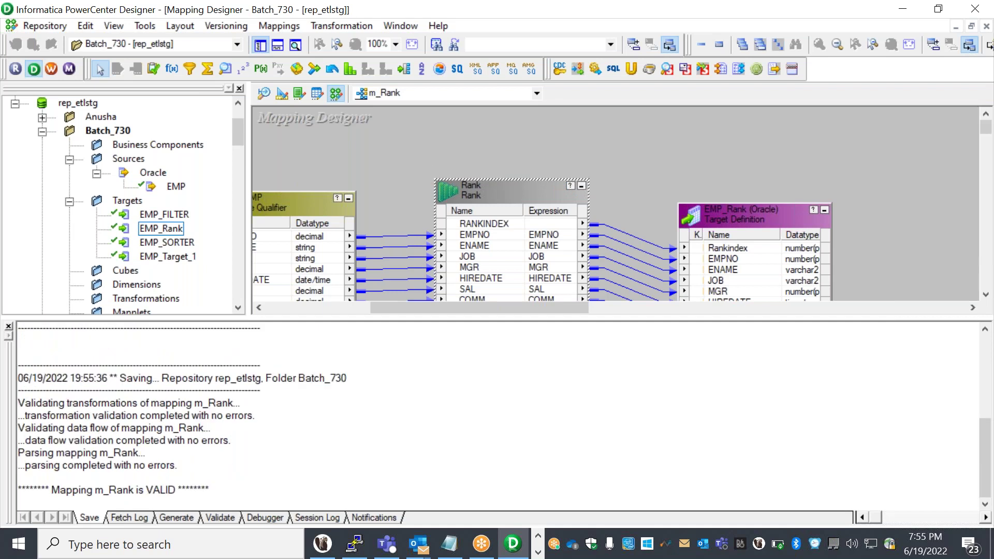
drag(287, 477, 243, 394)
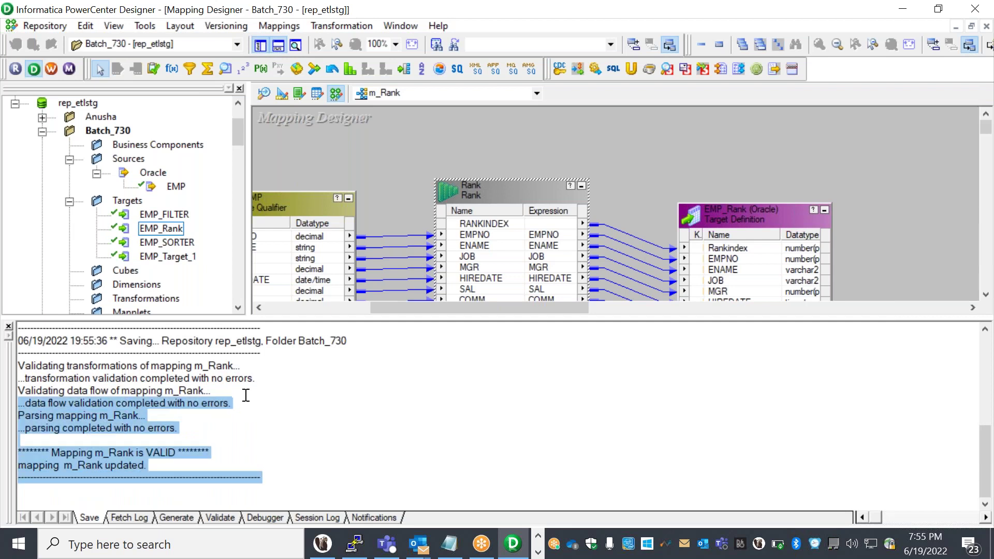
click(277, 46)
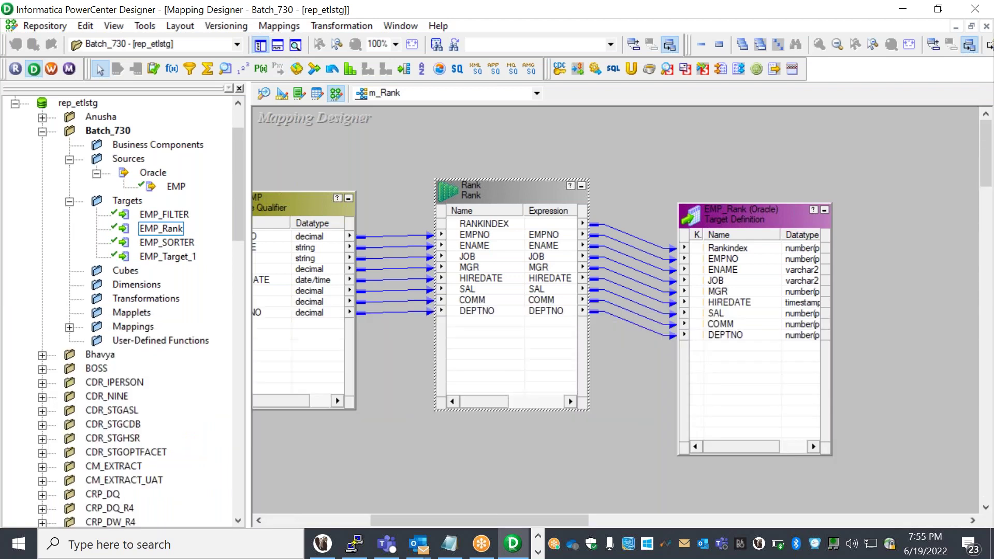
Step: Review the Rank transformation's ports and properties, and close it without making changes
double_click(494, 195)
click(138, 104)
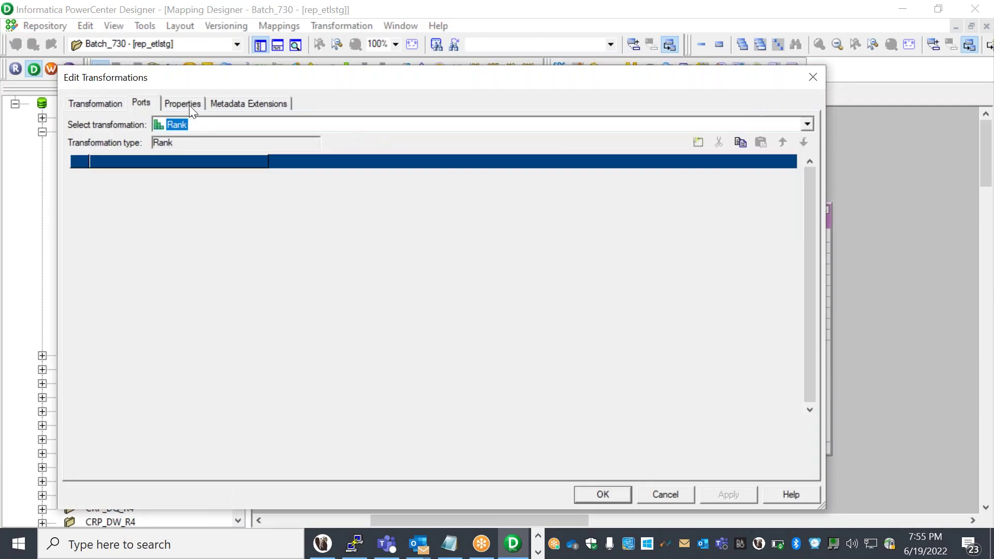
click(189, 105)
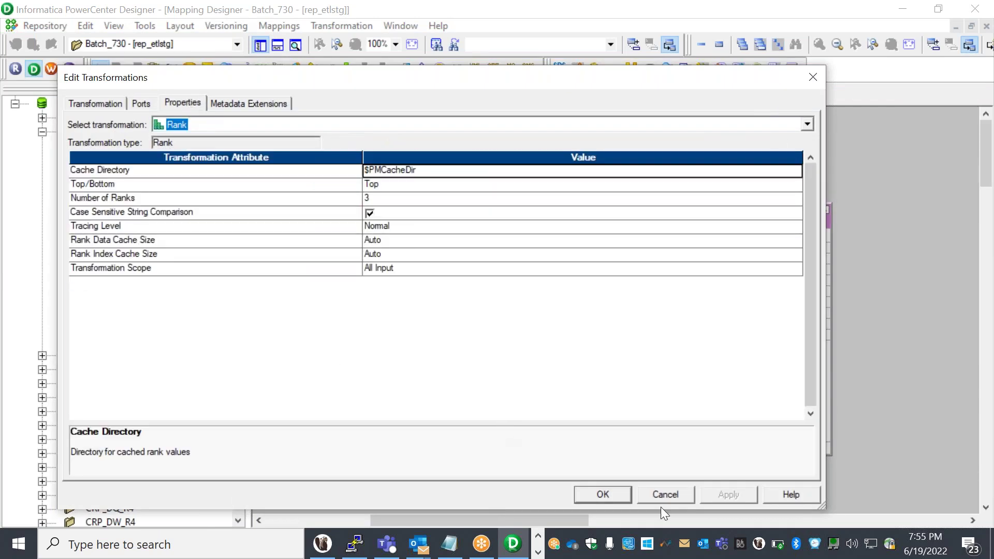
click(678, 498)
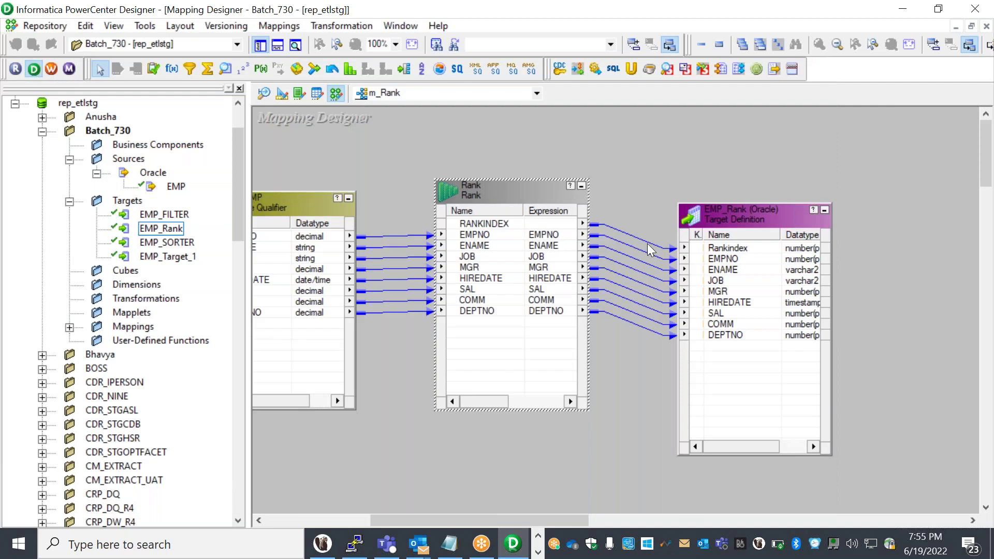
click(638, 185)
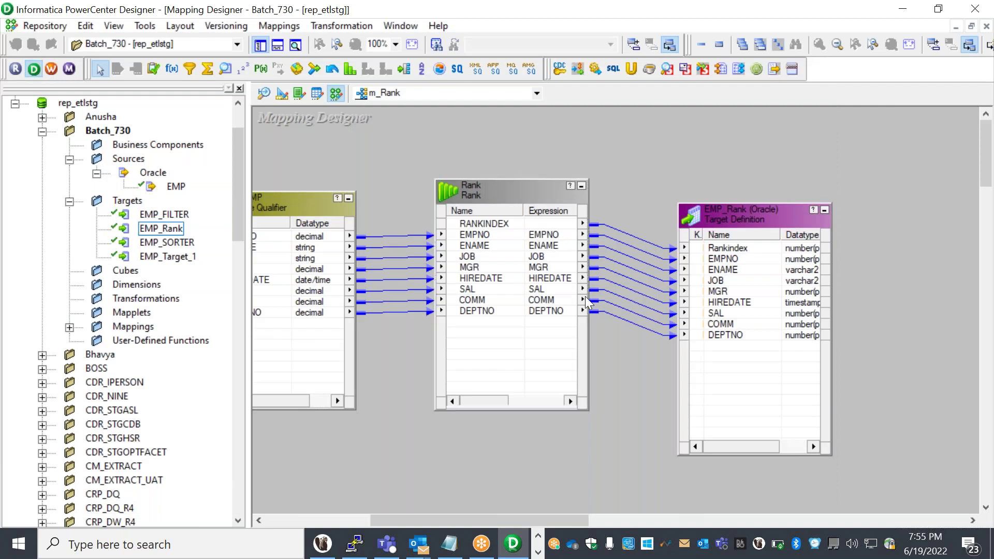
Step: Launch PowerCenter Workflow Manager, dismiss its welcome tip and maximize the window
click(537, 553)
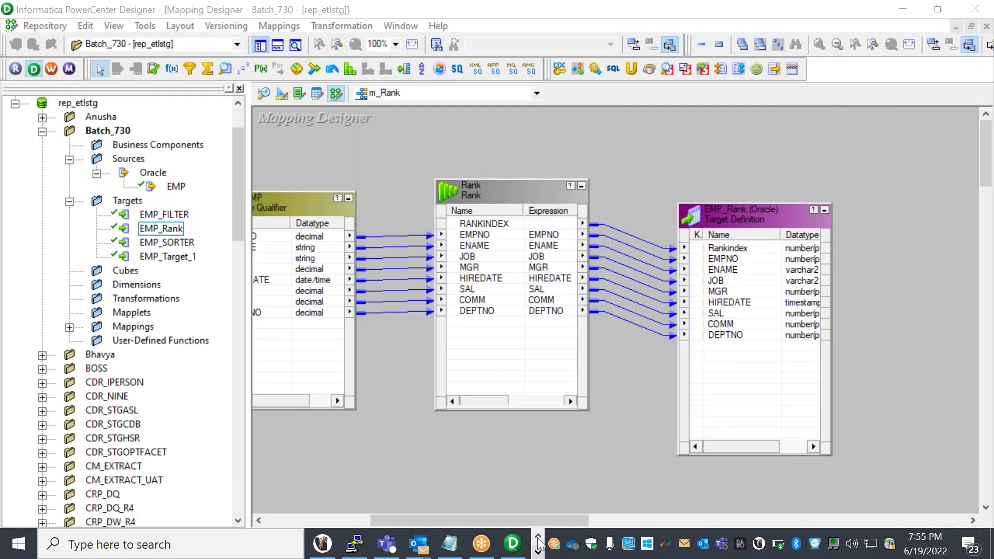
click(538, 543)
click(538, 552)
click(50, 72)
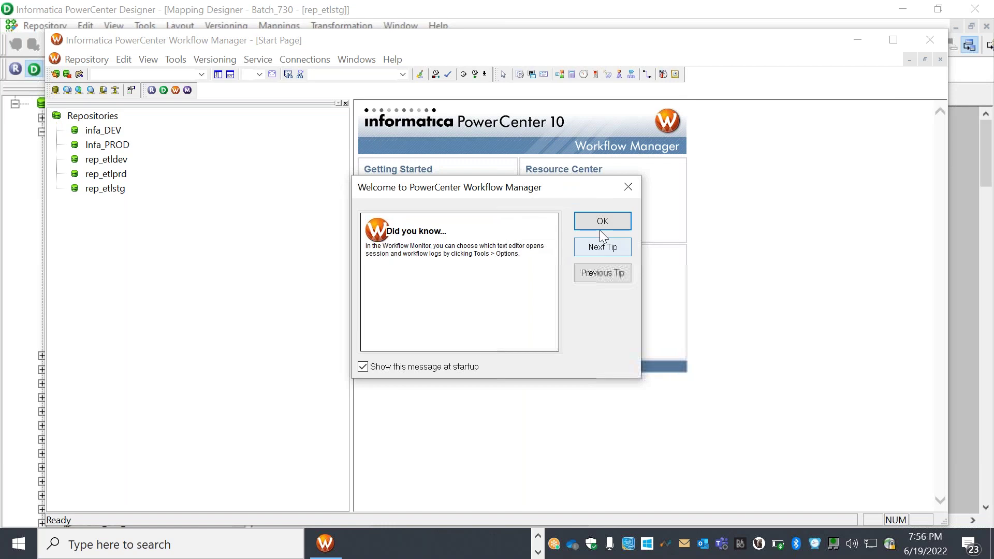
key(Return)
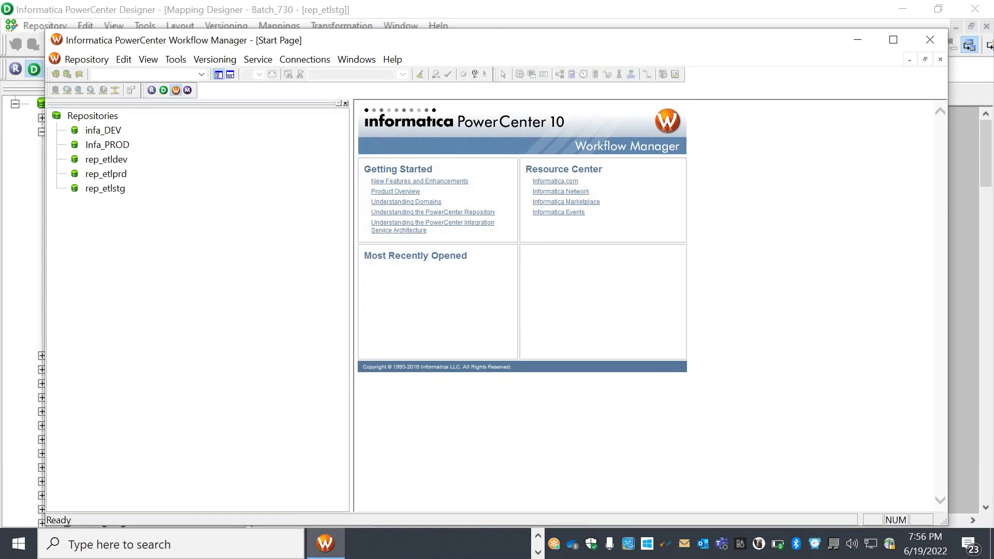
double_click(605, 46)
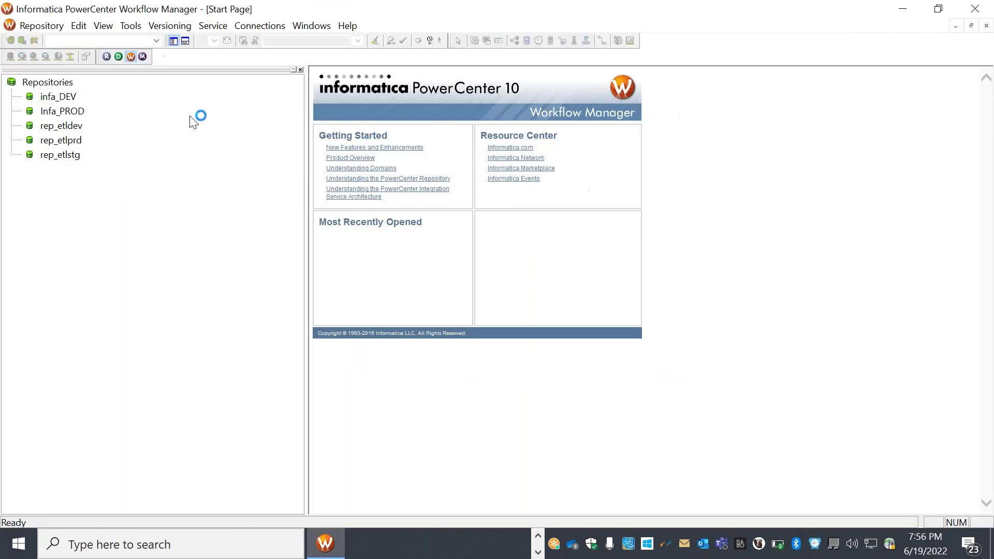
Step: Connect to the rep_etlstg repository, entering the account password
right_click(74, 158)
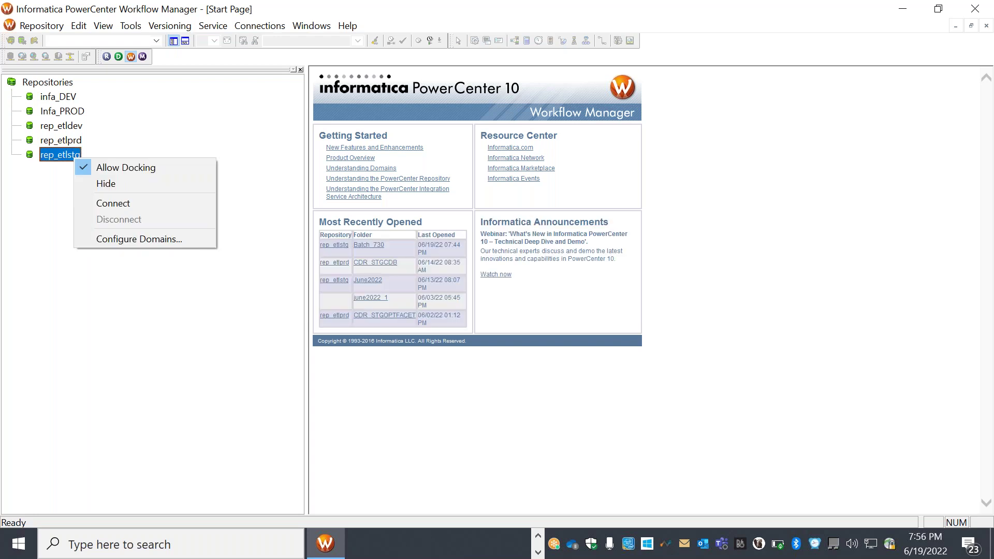
click(148, 204)
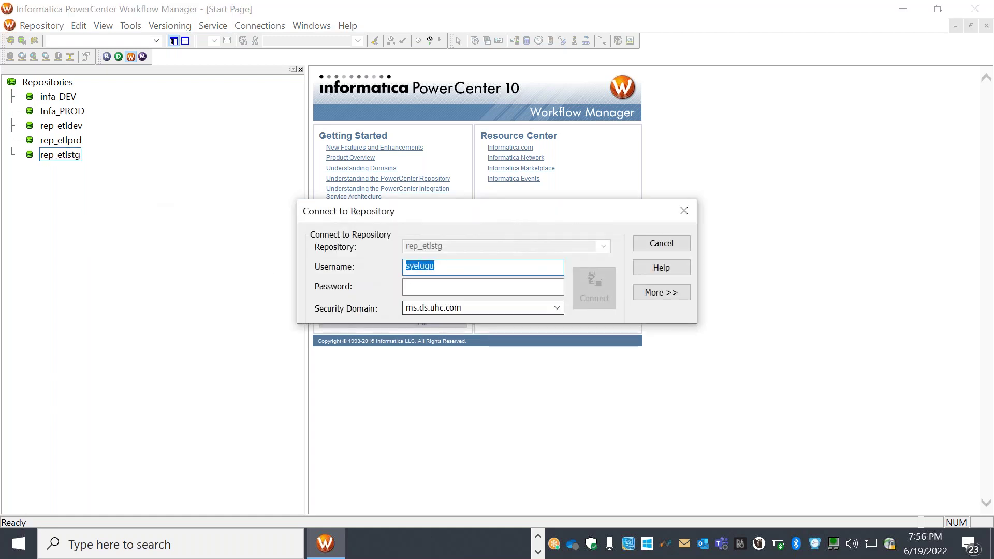
click(450, 285)
text(••)
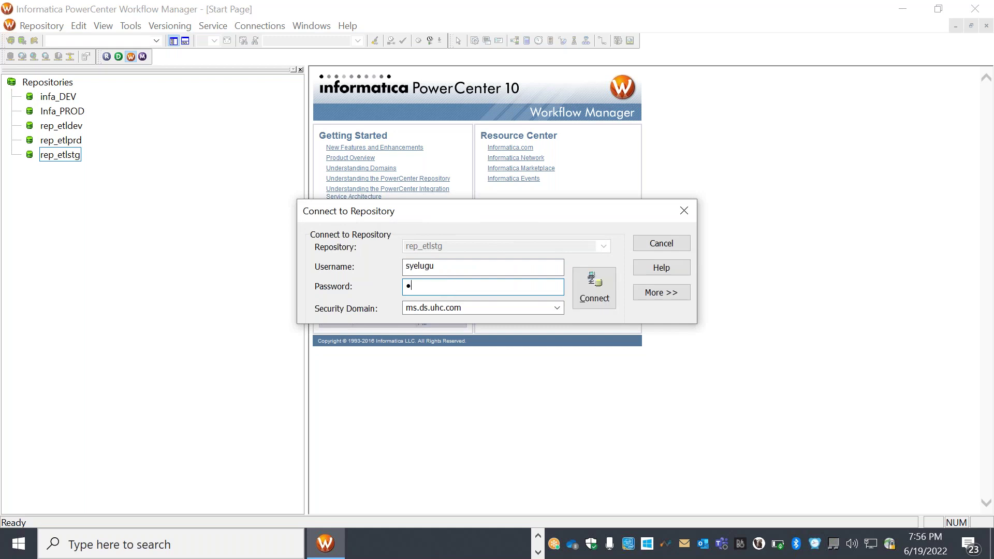
text(••••••)
click(576, 291)
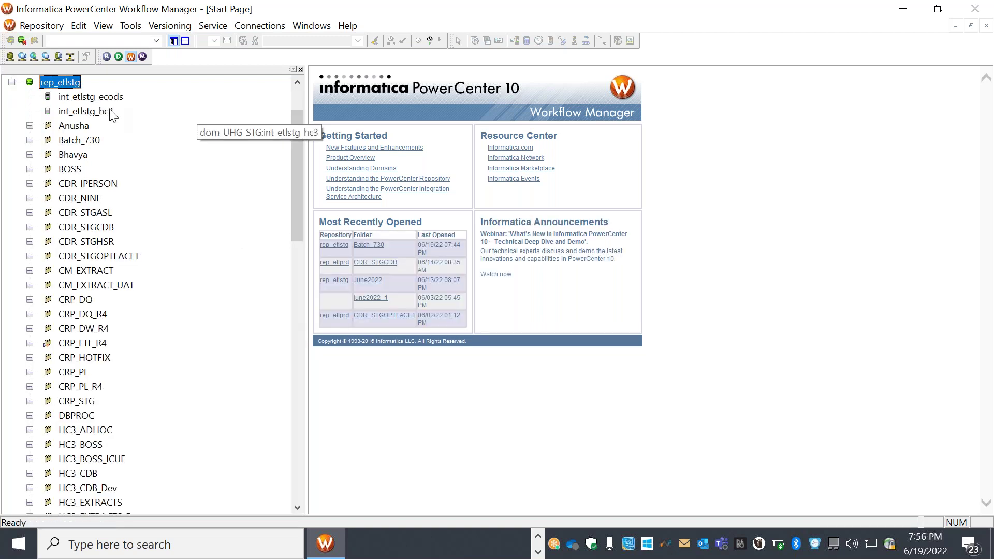
Step: Open the Batch_730 folder in Workflow Manager and launch Workflow Monitor
right_click(94, 142)
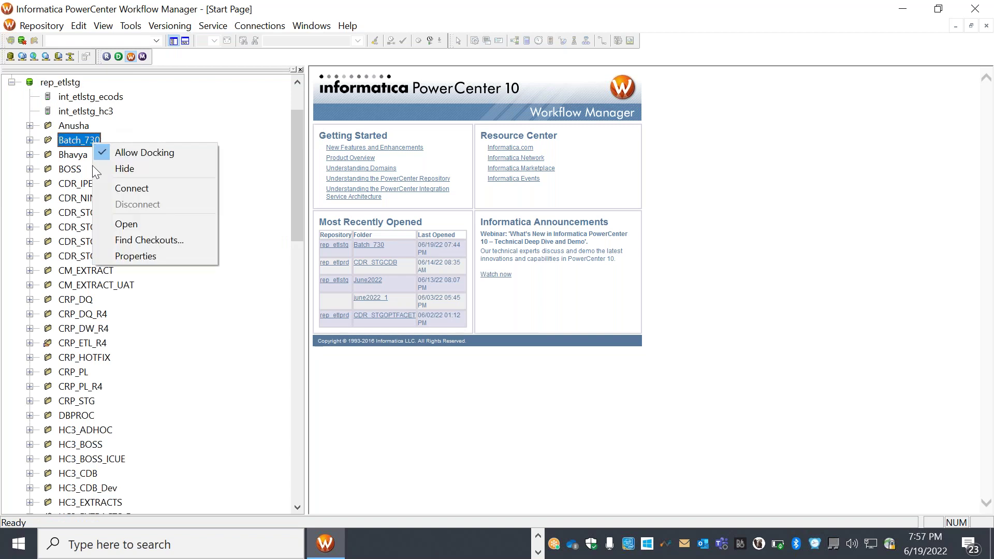
click(142, 224)
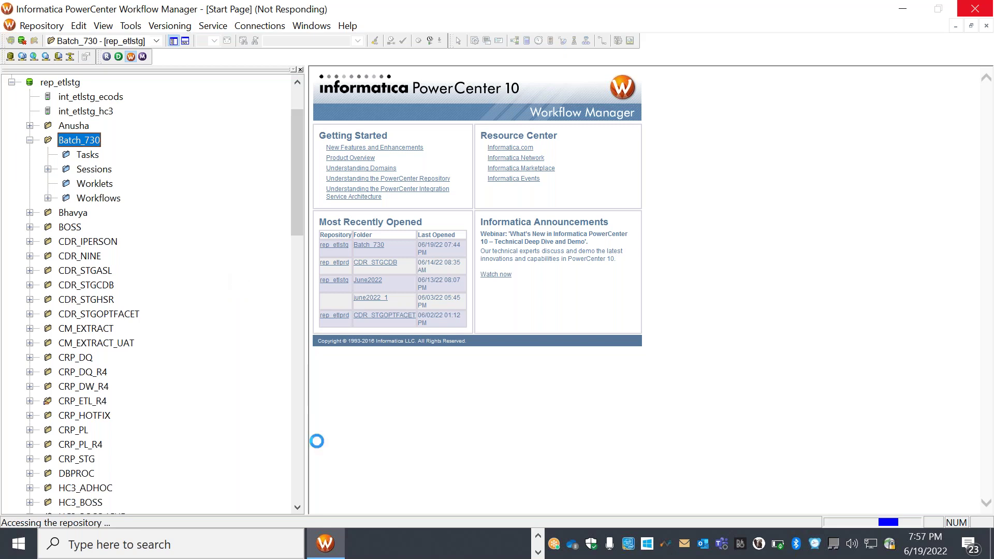
click(538, 552)
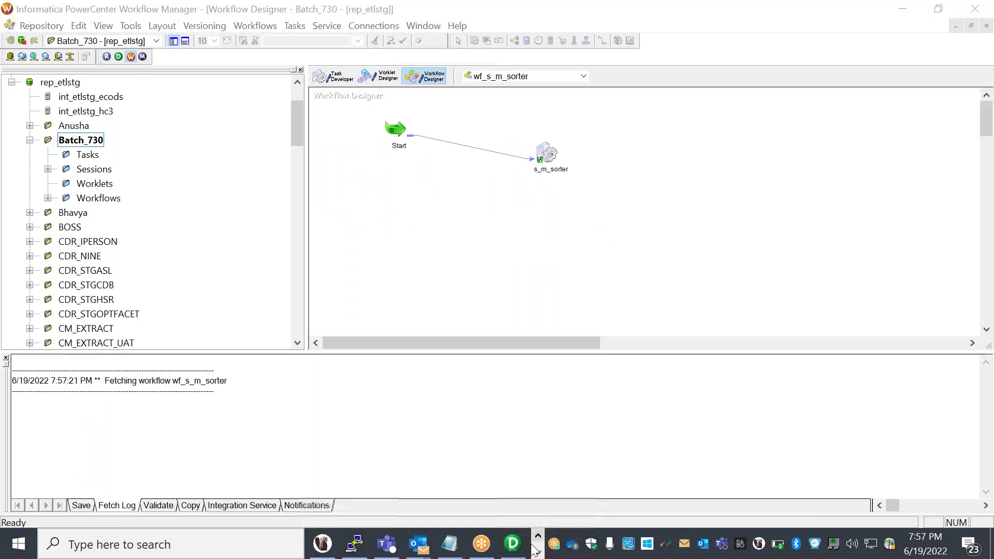
click(143, 57)
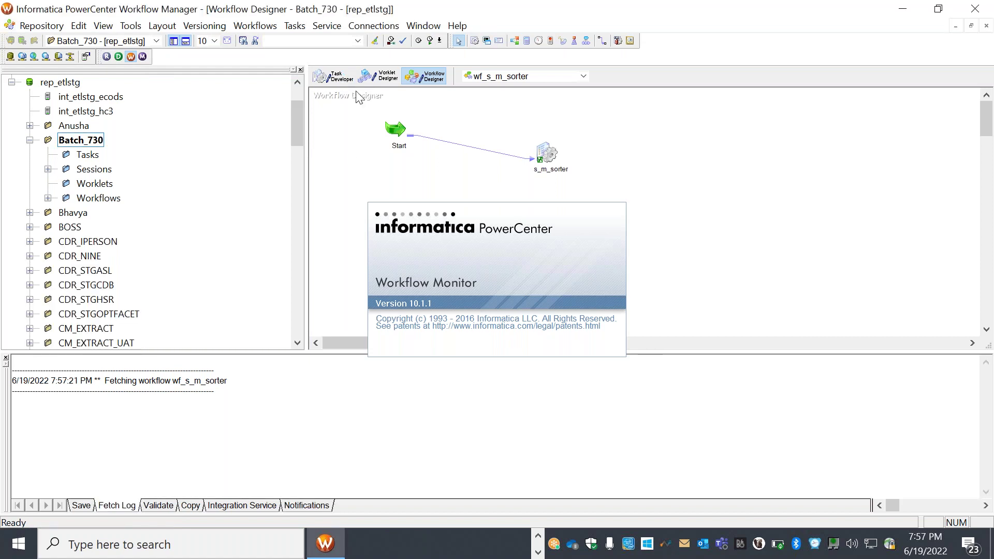
Step: Switch to the Task Developer workspace and clear all objects from it
click(334, 78)
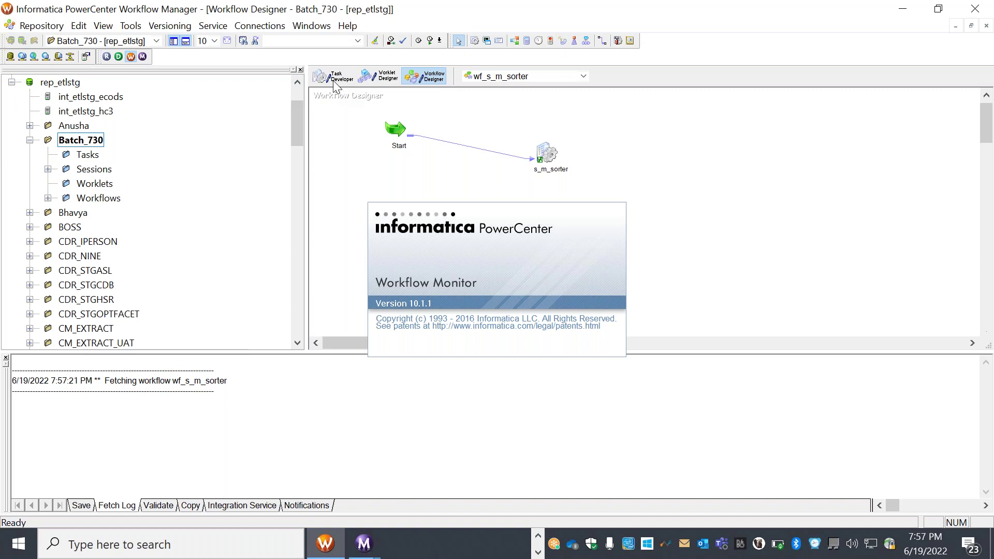
right_click(382, 99)
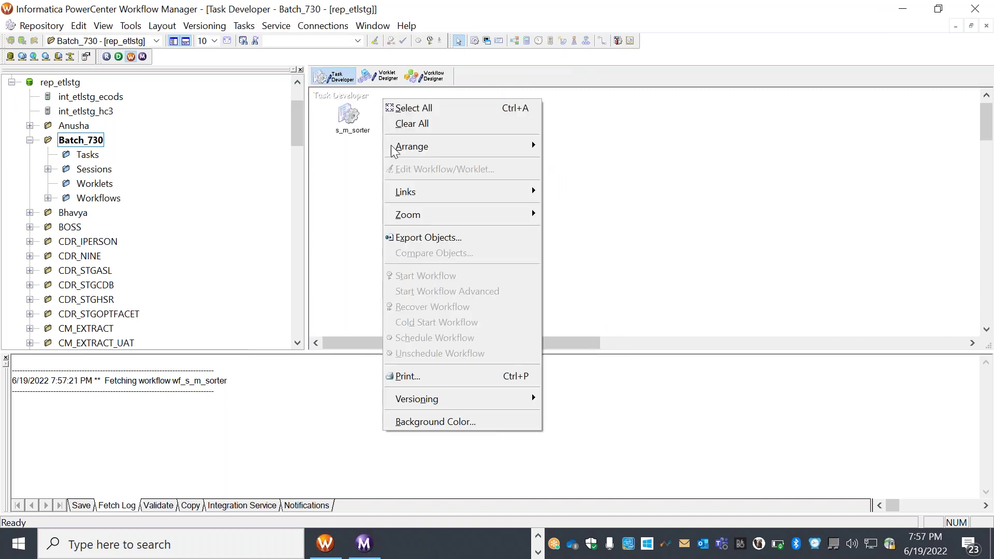
click(430, 123)
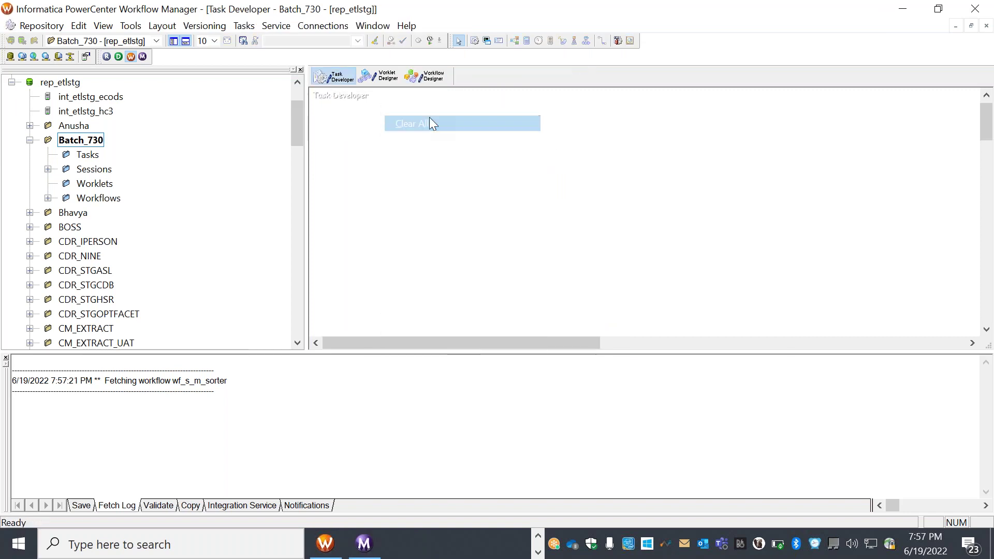
Step: Create a session task named s_m_rank associated with the m_Rank mapping
click(244, 26)
click(263, 43)
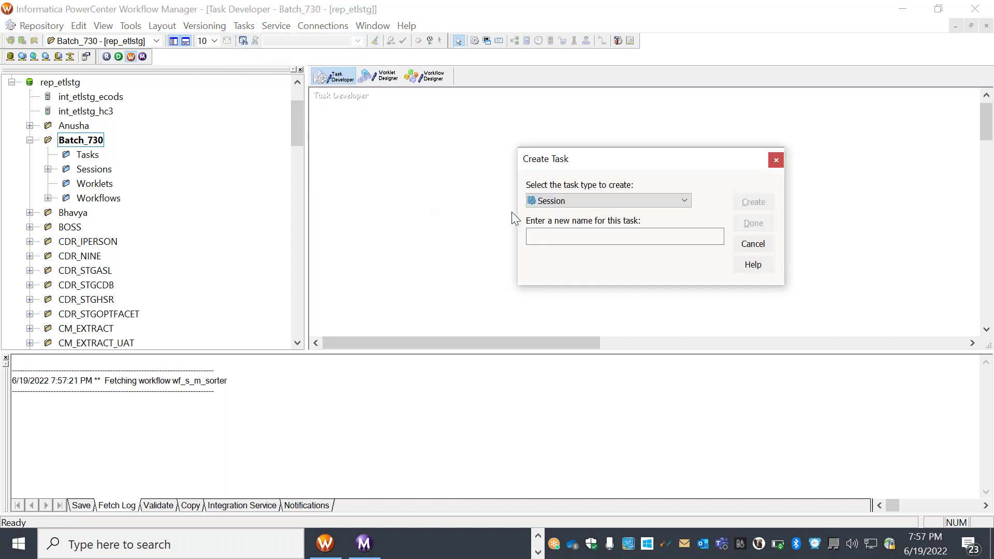
click(550, 241)
text(s_m_rank)
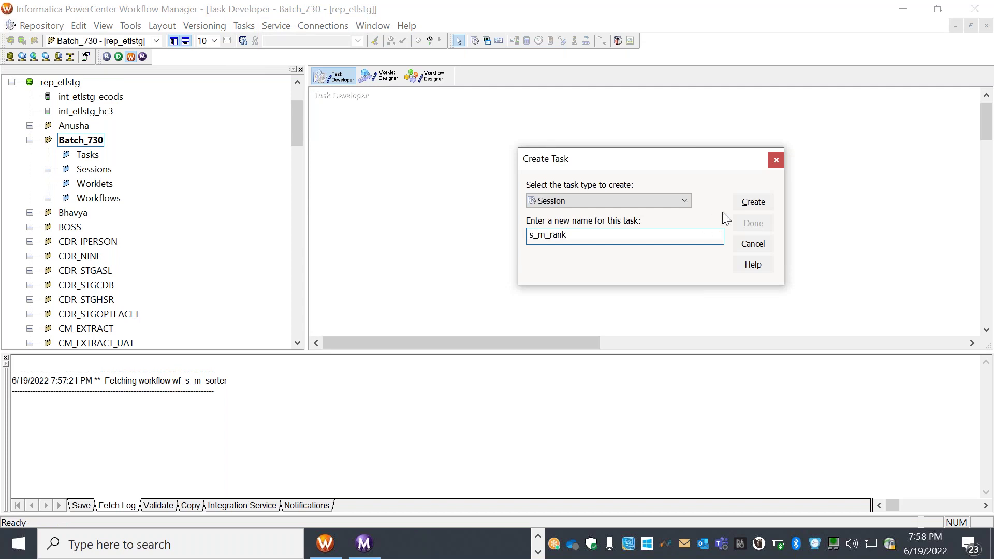
click(753, 202)
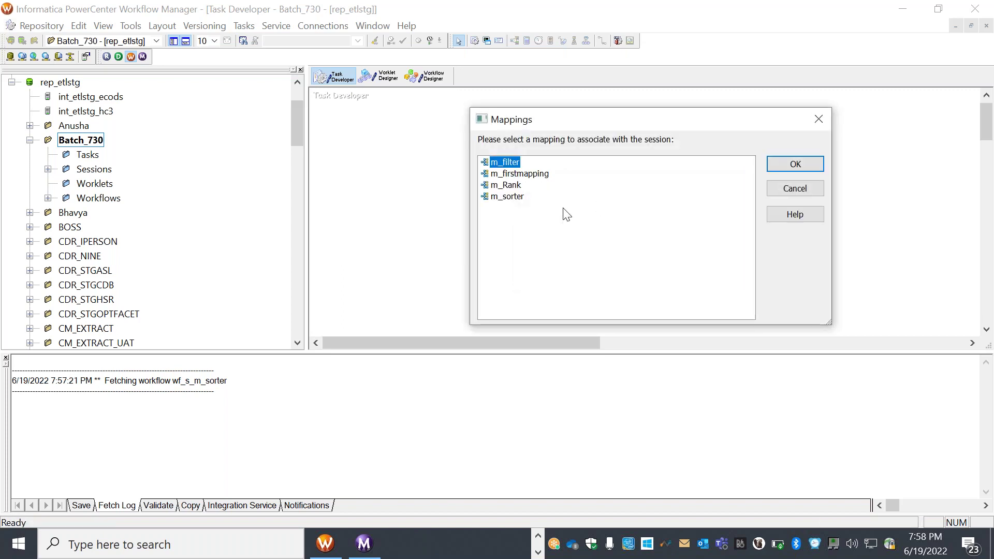
click(510, 185)
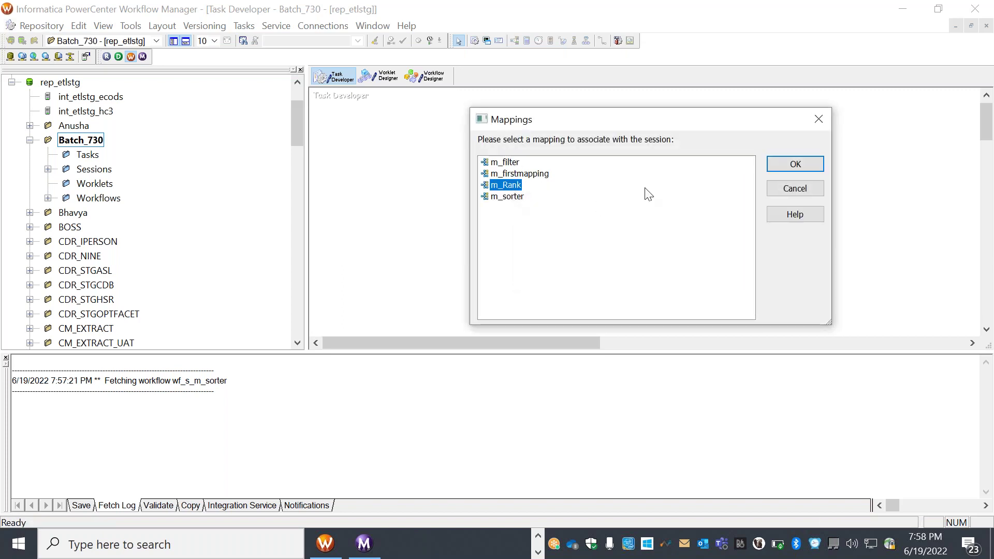
click(795, 163)
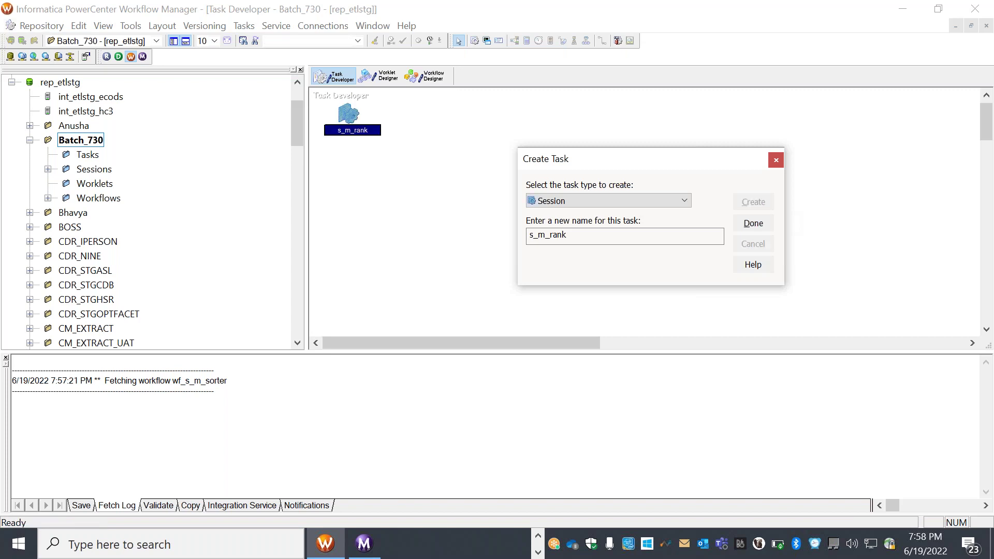
click(770, 224)
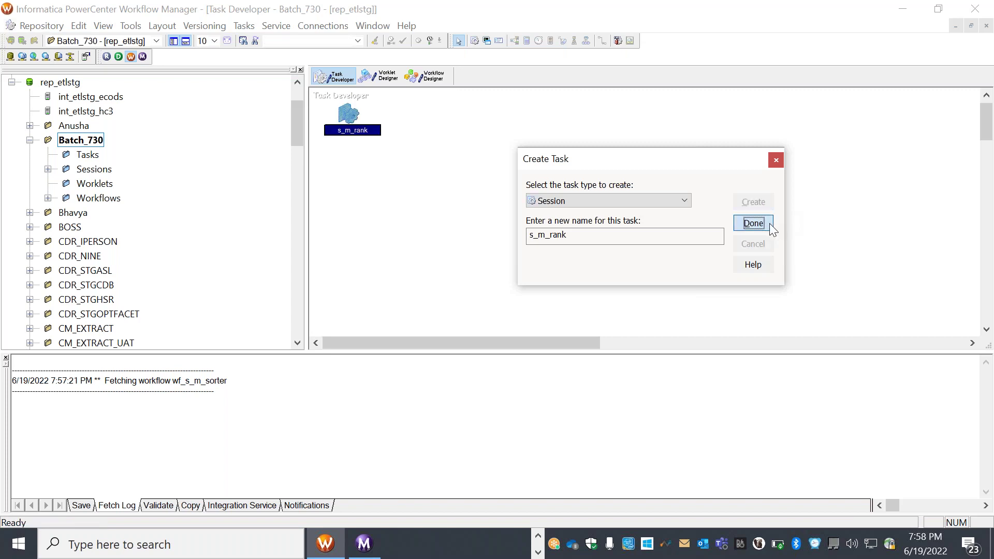
Step: Open the s_m_rank session's mapping settings and set the SQ_EMP source's relational connection to CRP_R4
double_click(348, 114)
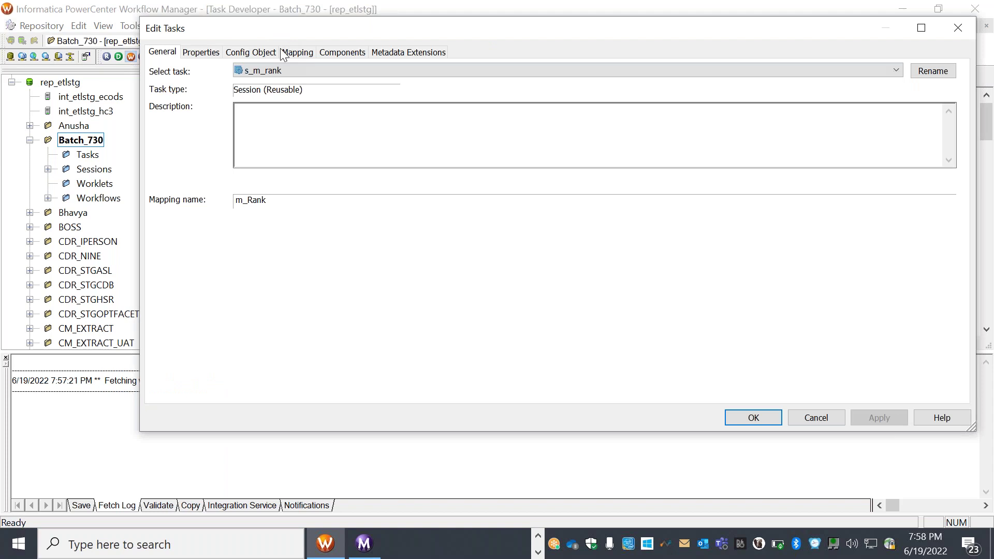
click(299, 50)
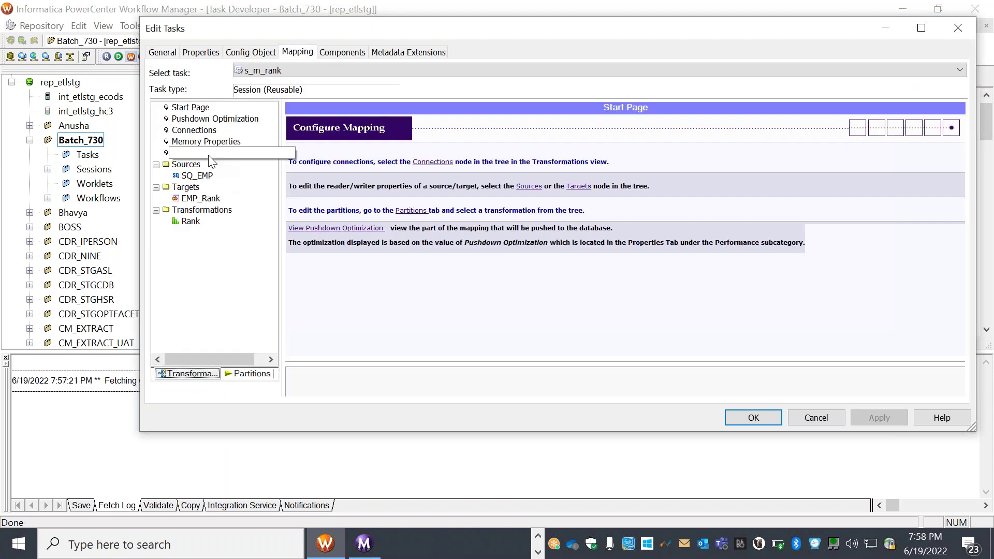
click(210, 177)
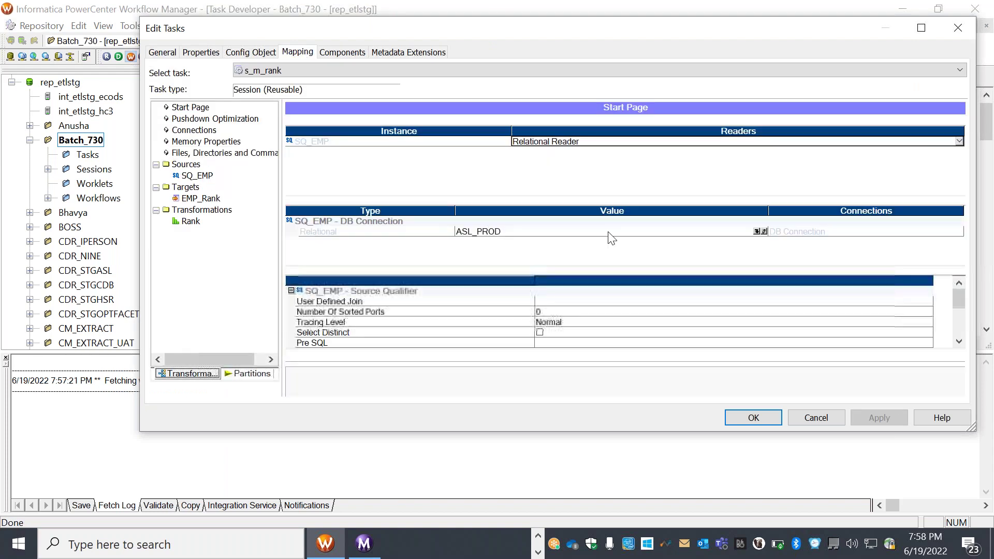
click(756, 235)
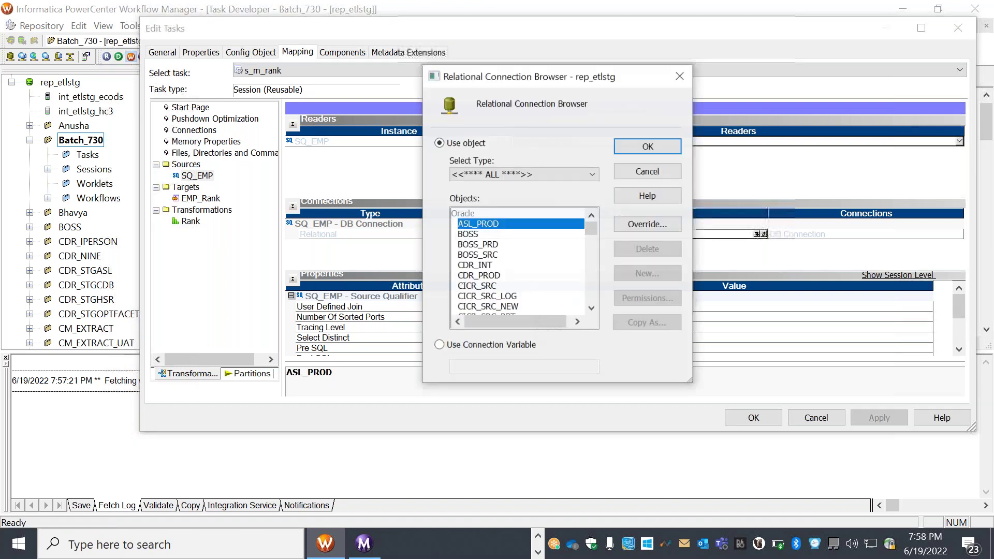
click(591, 309)
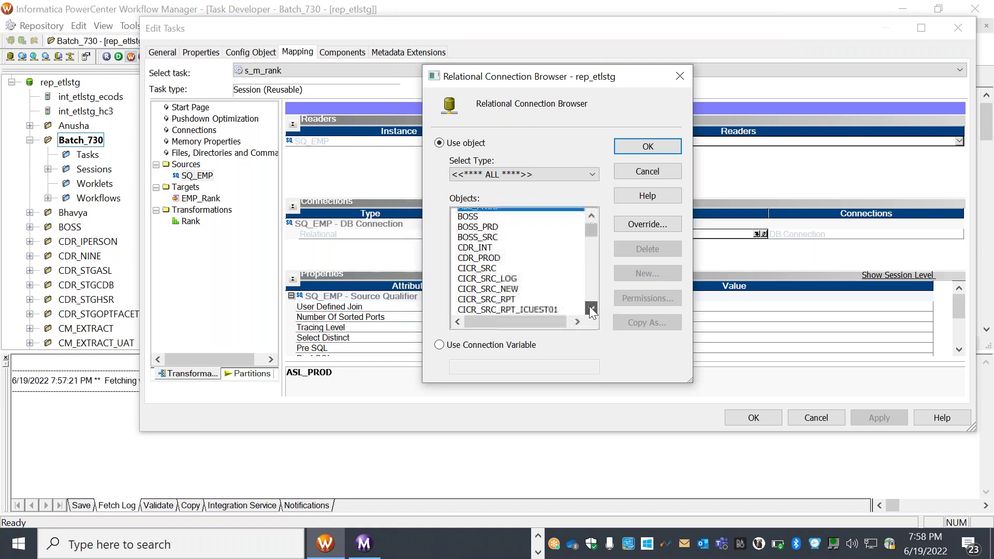
drag(589, 305, 589, 306)
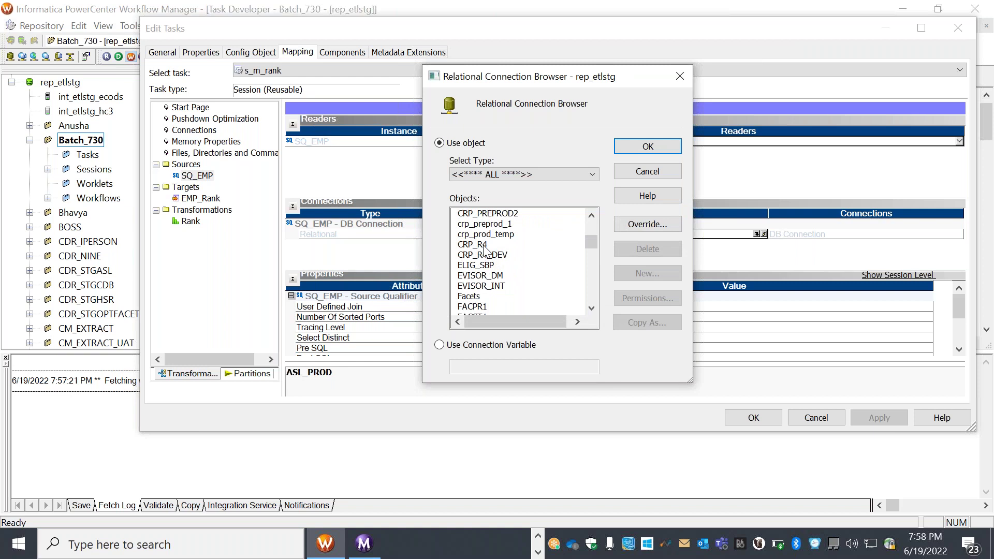
click(472, 243)
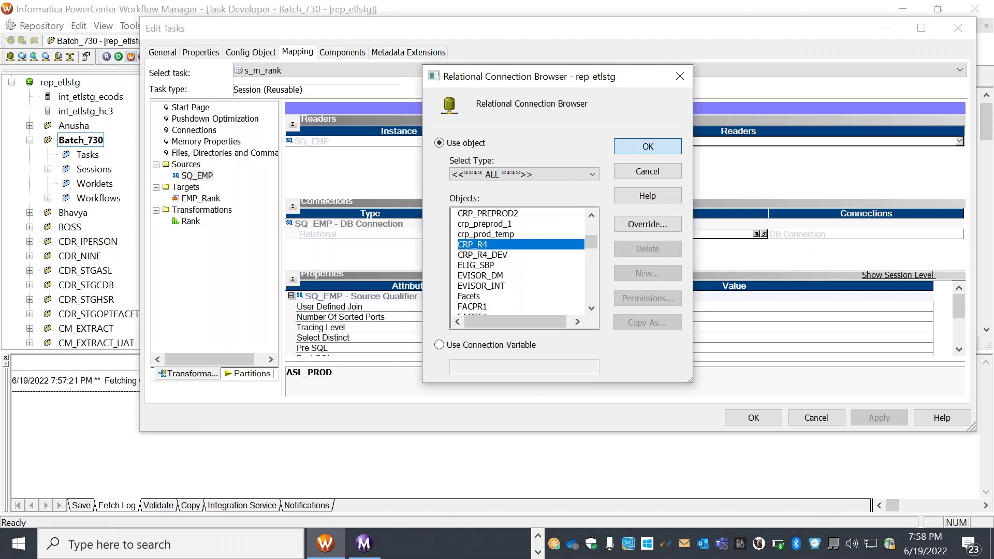
click(648, 147)
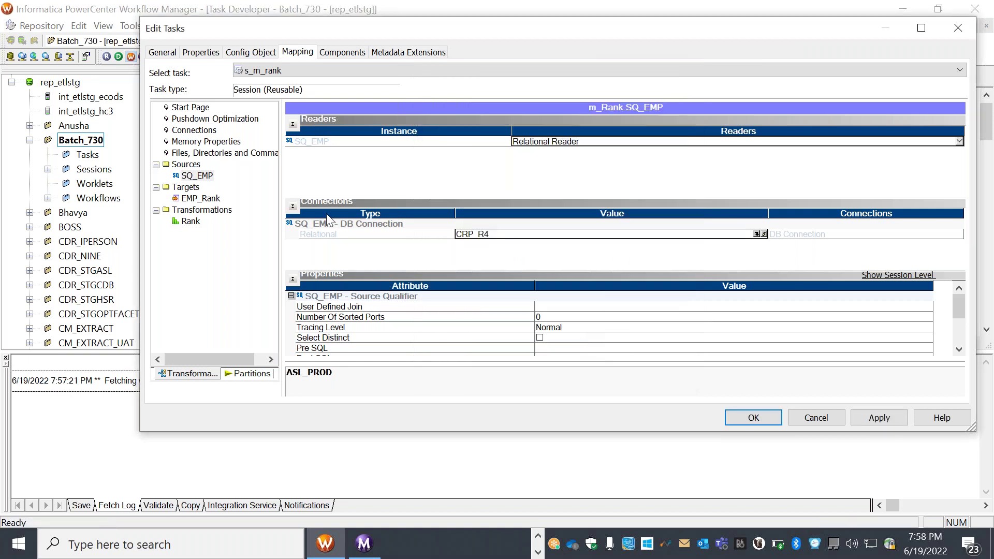
Step: Set the EMP_Rank target's relational connection to CRP_R4
click(213, 198)
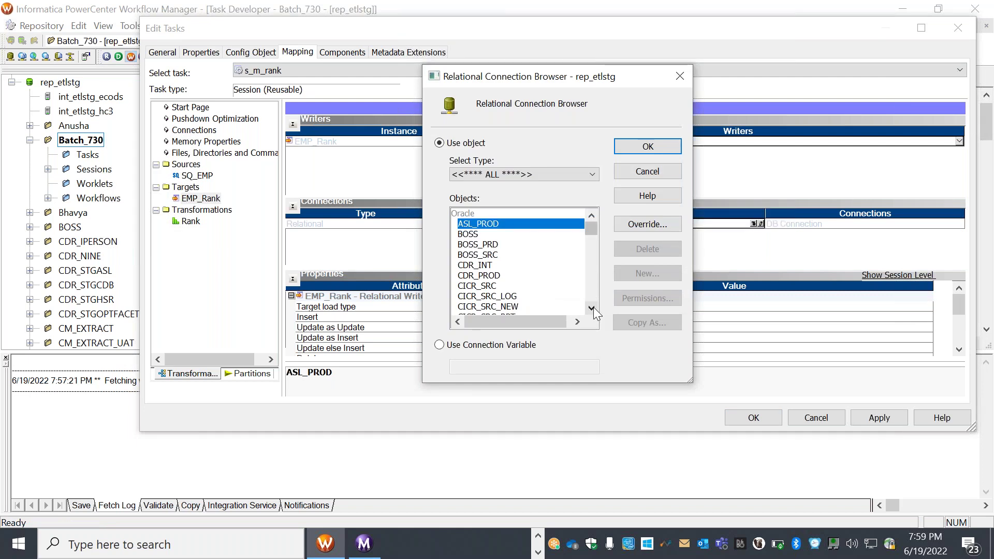
click(593, 306)
drag(593, 306, 593, 307)
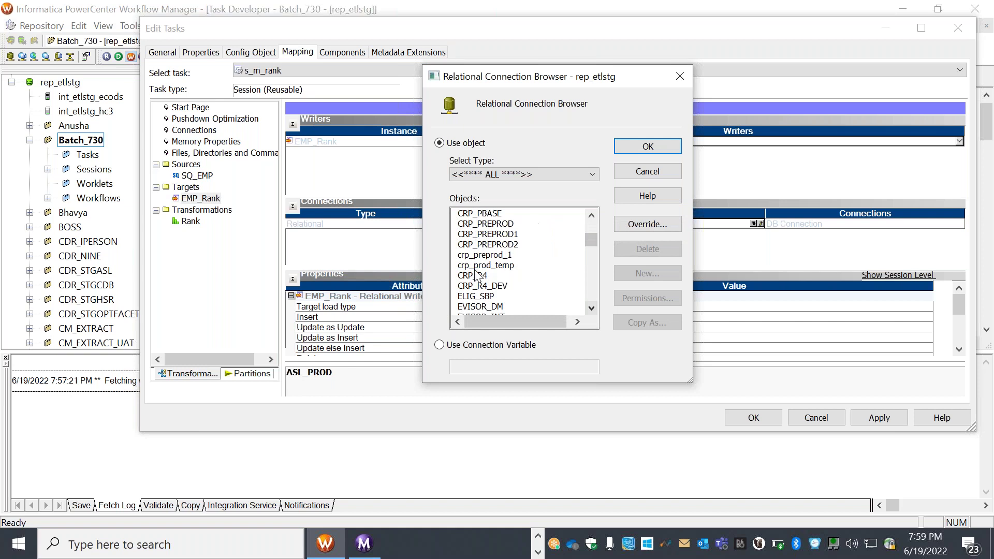
click(488, 276)
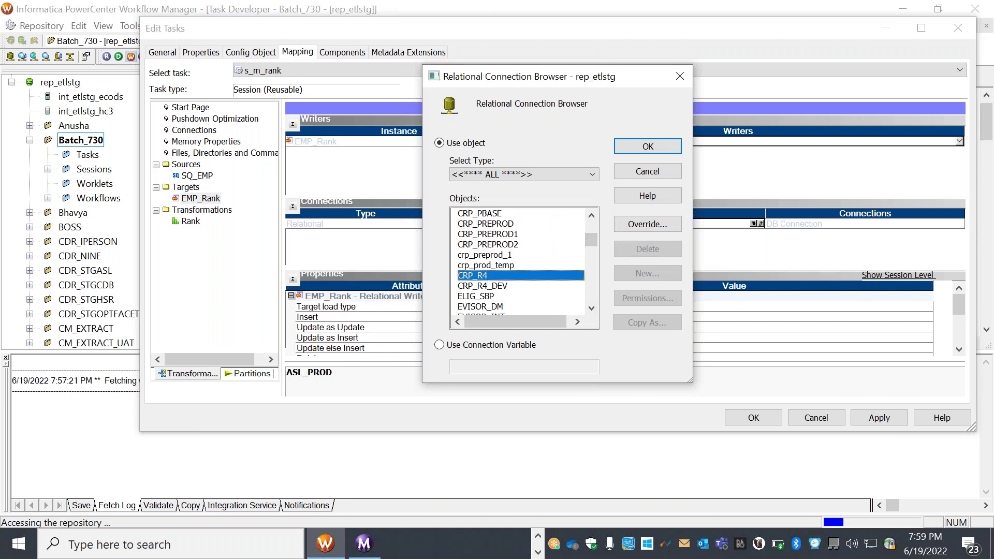
click(662, 146)
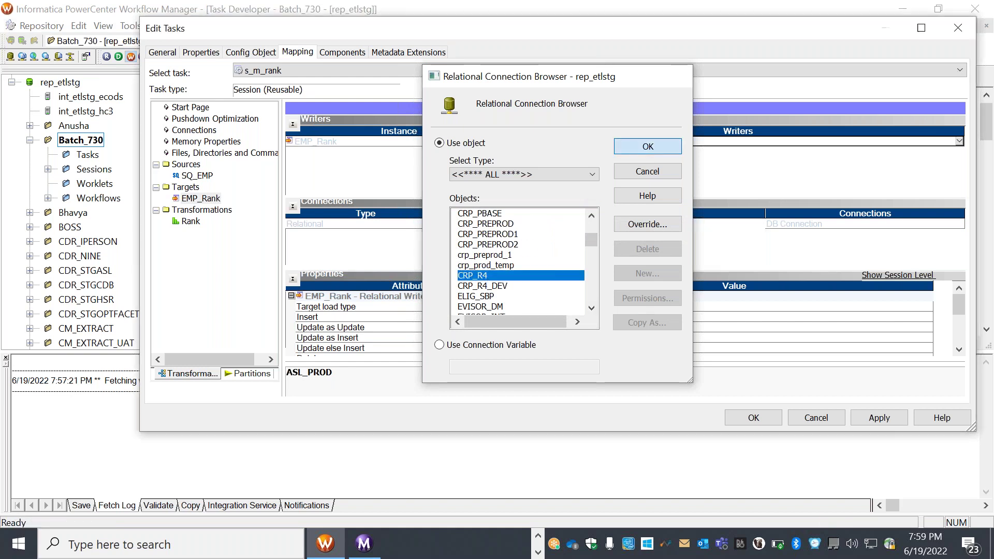
Step: Set the EMP_Rank target load type to Normal, and apply and close the session settings
click(579, 306)
click(579, 306)
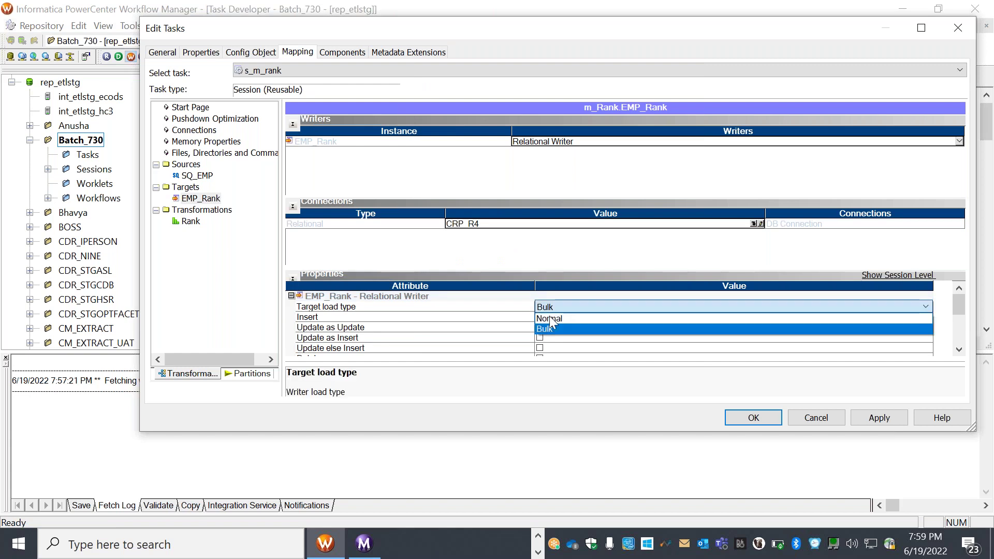
click(554, 324)
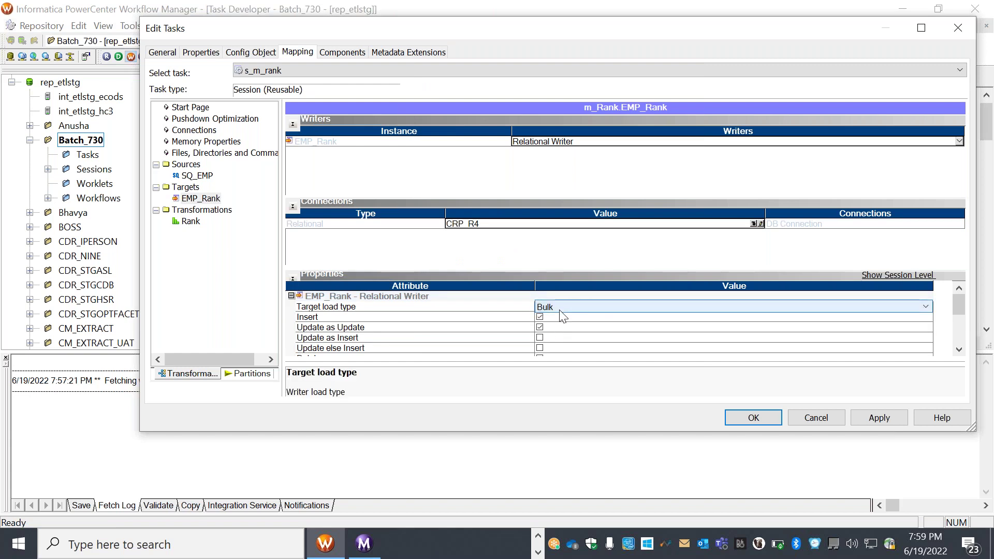
click(561, 310)
click(549, 318)
click(880, 417)
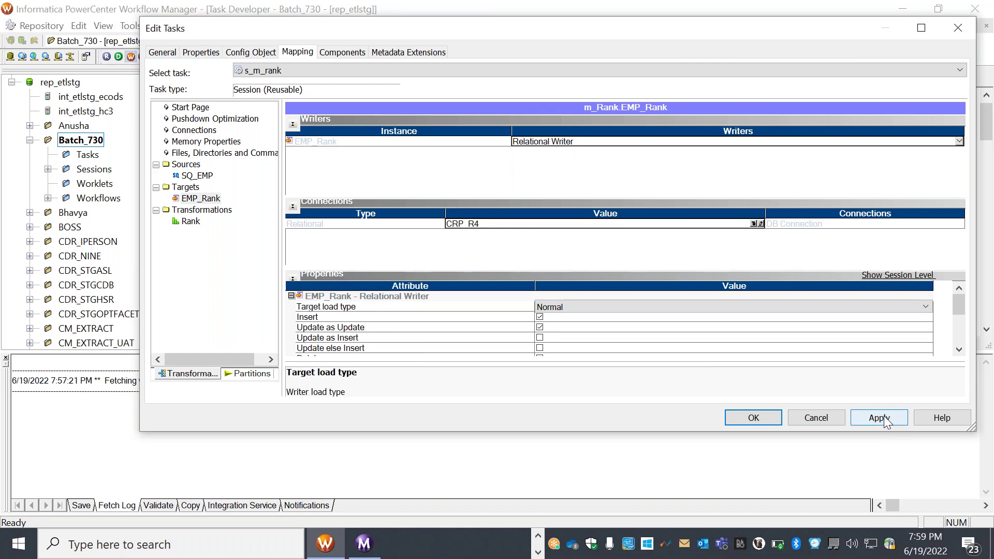
click(753, 417)
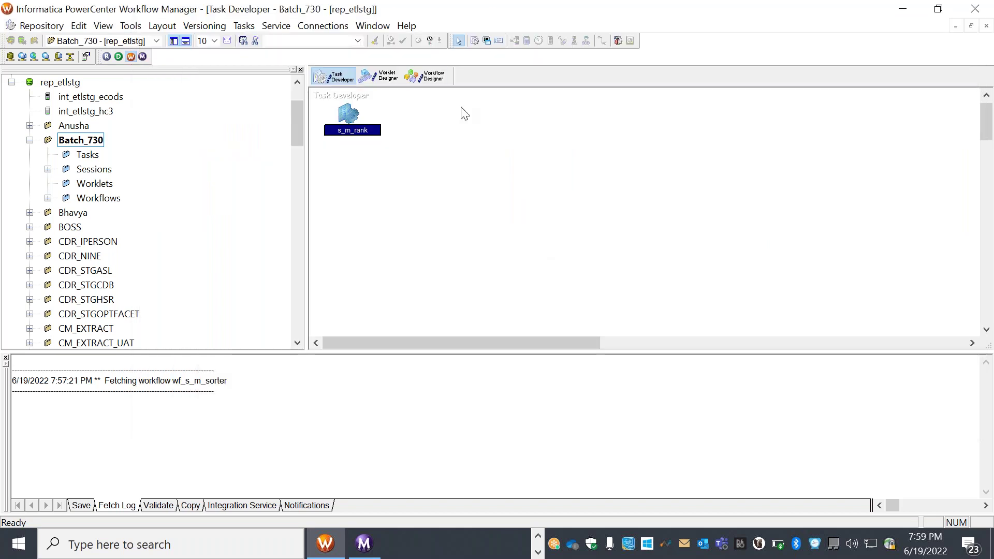
Step: Save the s_m_rank session to the repository and dismiss the notice
click(41, 26)
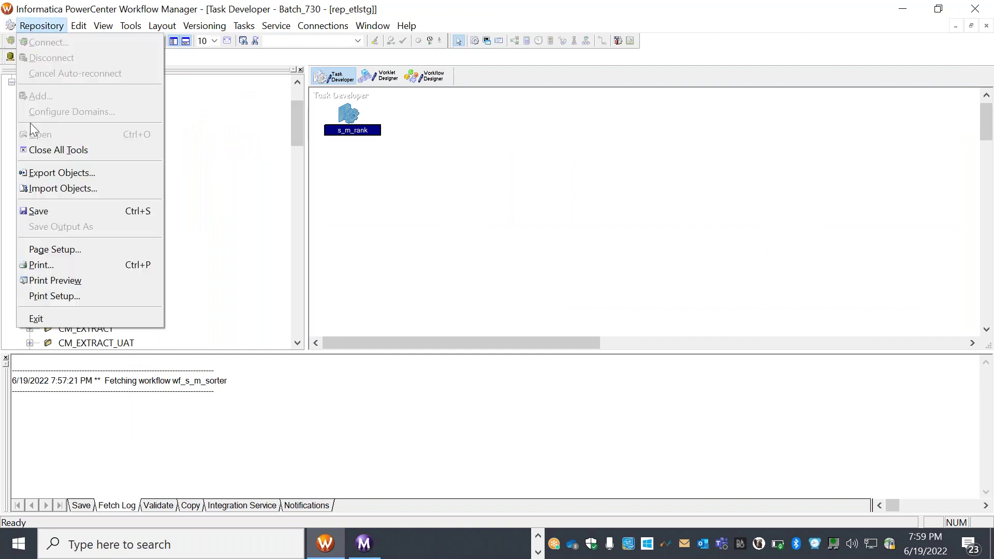
click(38, 210)
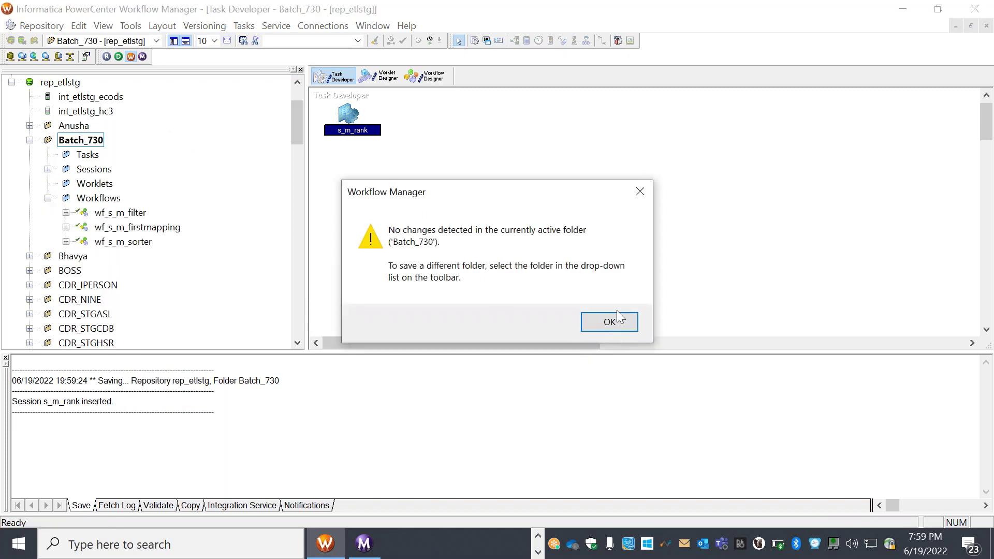
click(610, 321)
Step: In Workflow Designer, create a workflow named wf_s_m_rank that uses the int_etlstg_ecods integration service
click(437, 75)
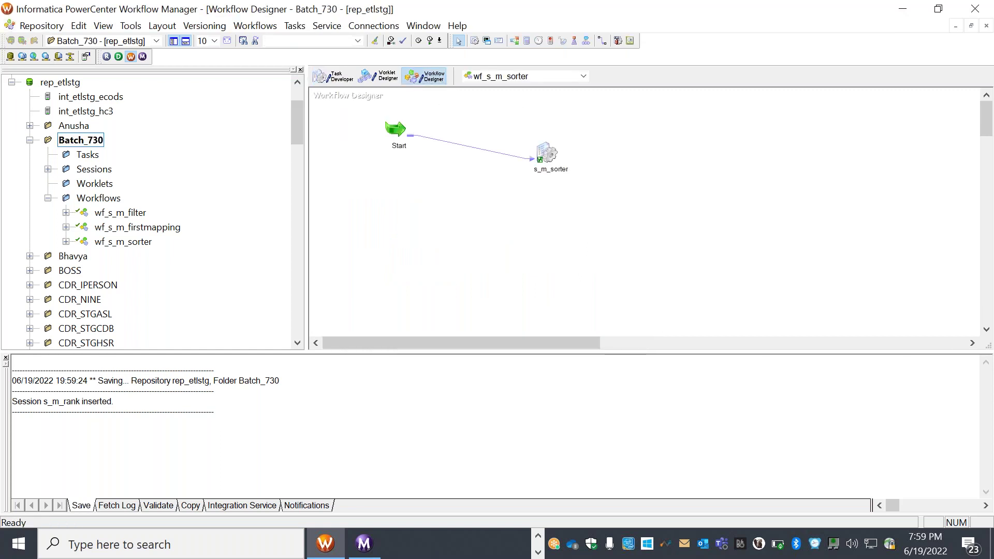
click(255, 25)
click(266, 41)
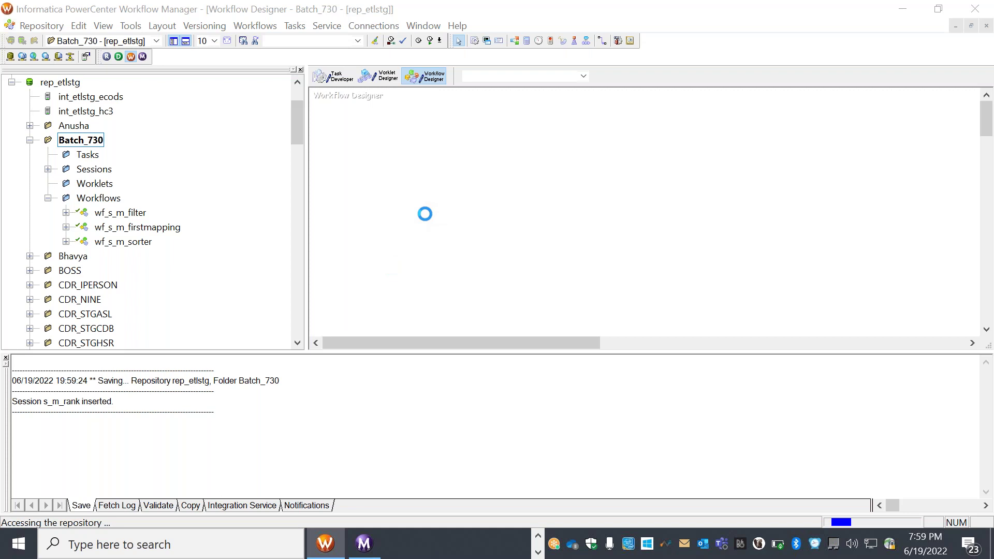
text(wf)
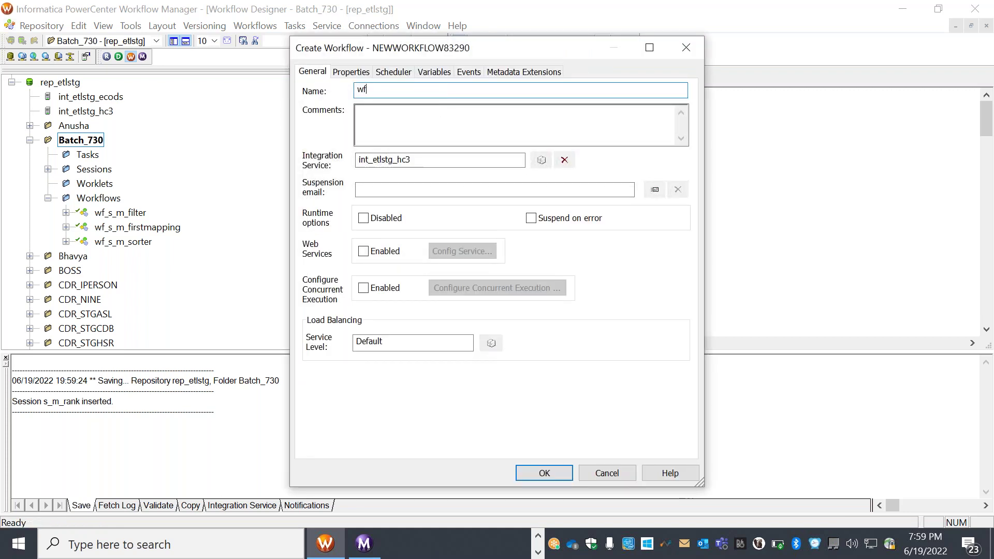
text(_s_m_rank)
click(540, 159)
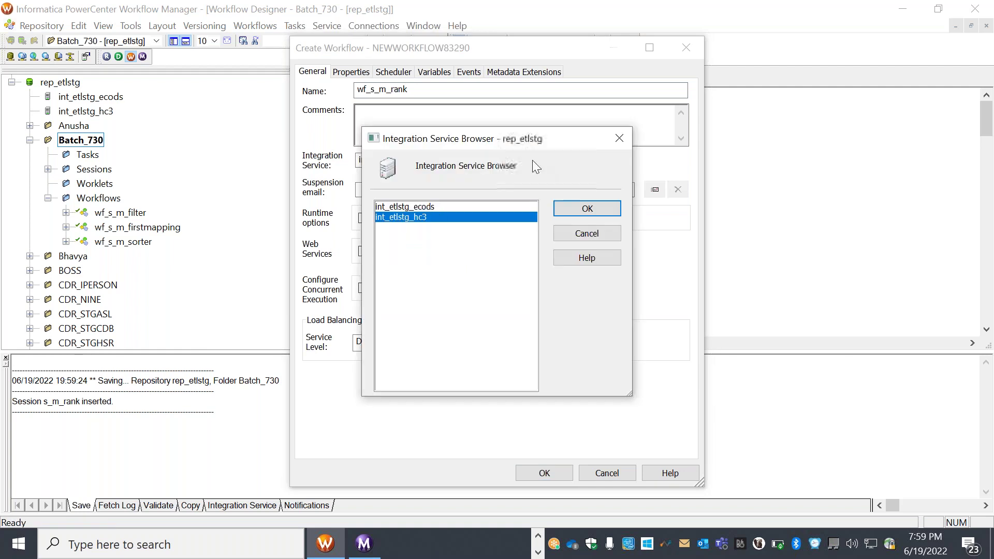
click(428, 207)
click(568, 207)
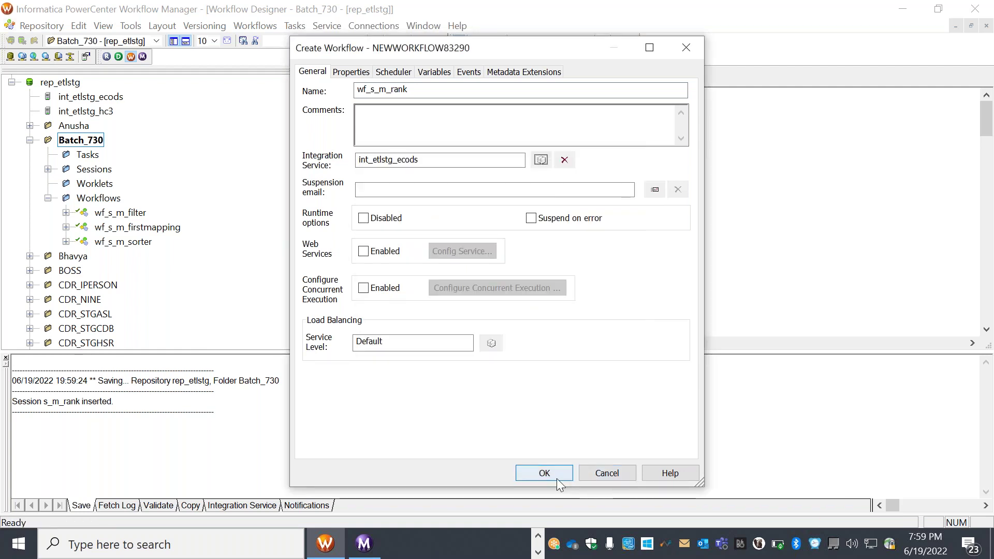
click(556, 474)
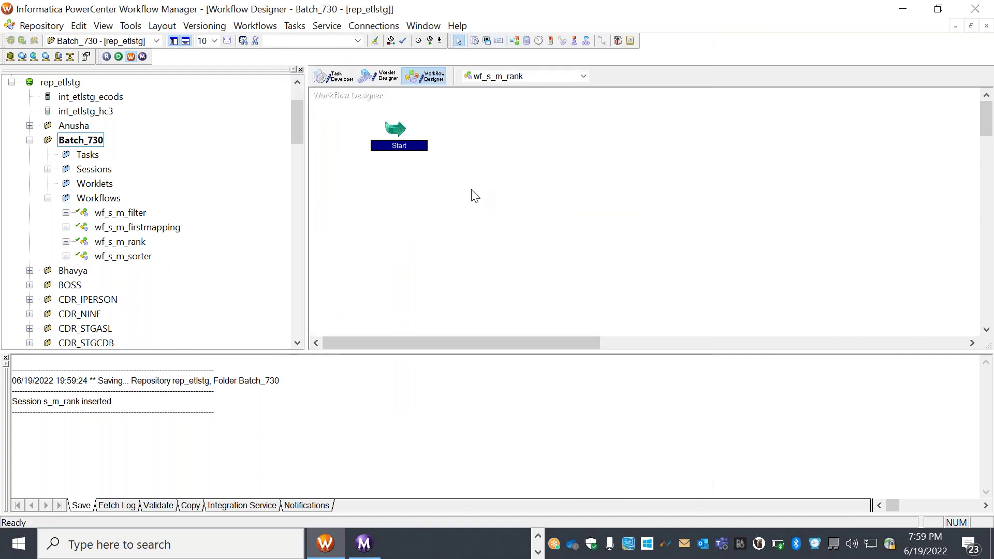
Step: Add the s_m_rank session to the wf_s_m_rank workflow and link the Start task to it
click(48, 169)
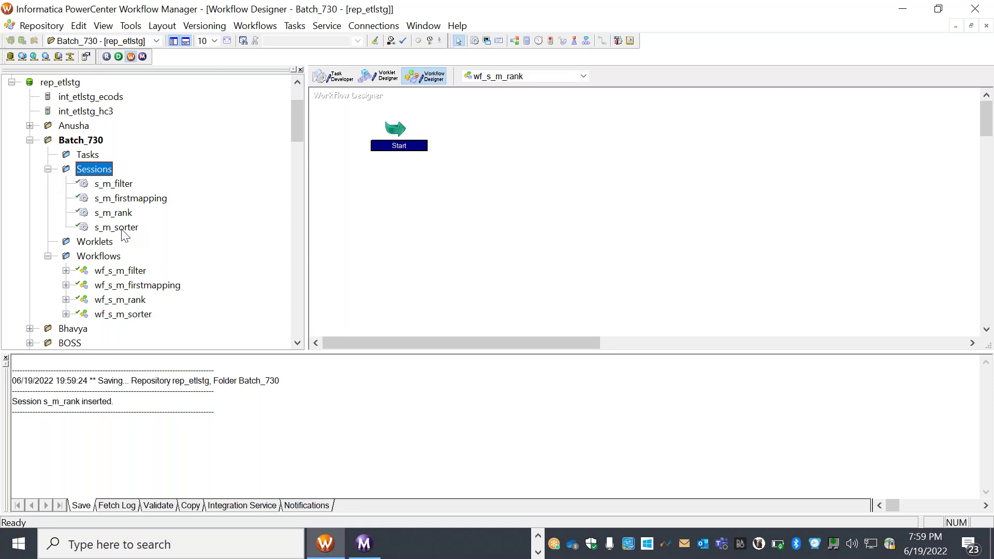
drag(114, 213, 584, 182)
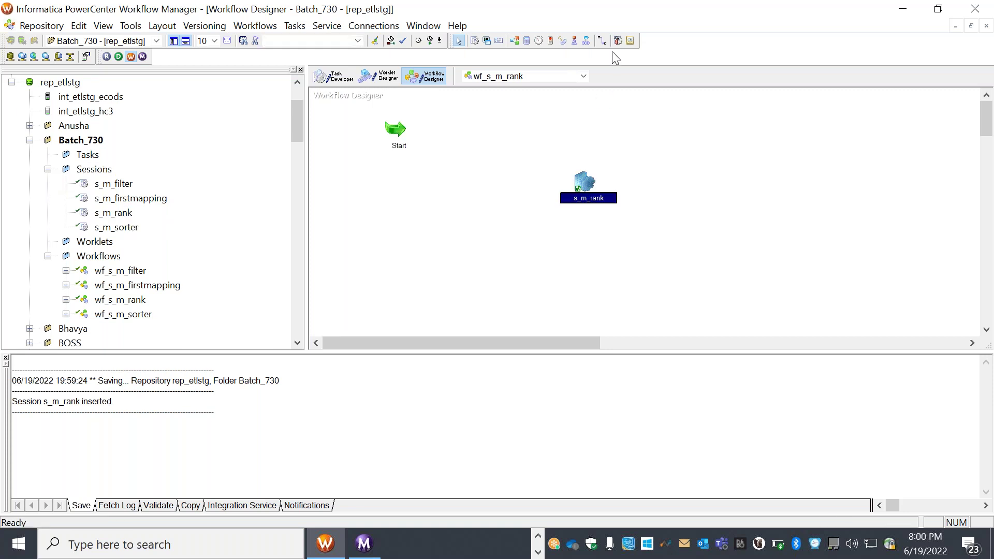
click(602, 41)
drag(396, 129, 593, 186)
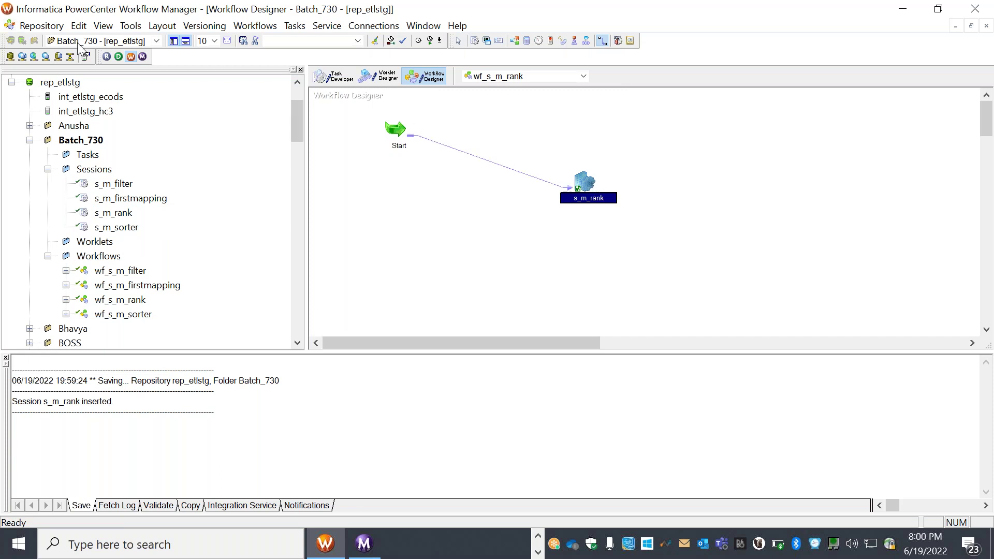
Step: Save the wf_s_m_rank workflow to the repository
click(41, 25)
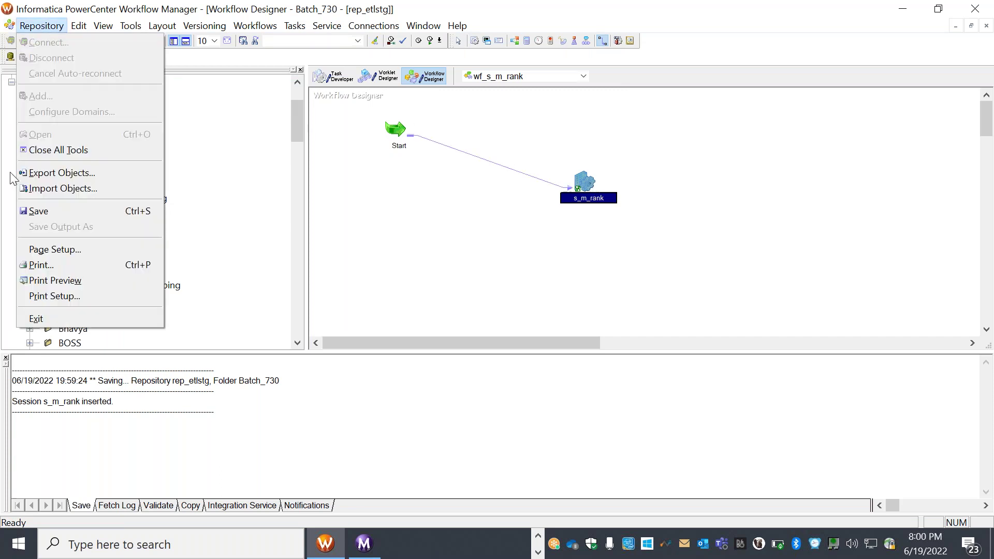
click(119, 210)
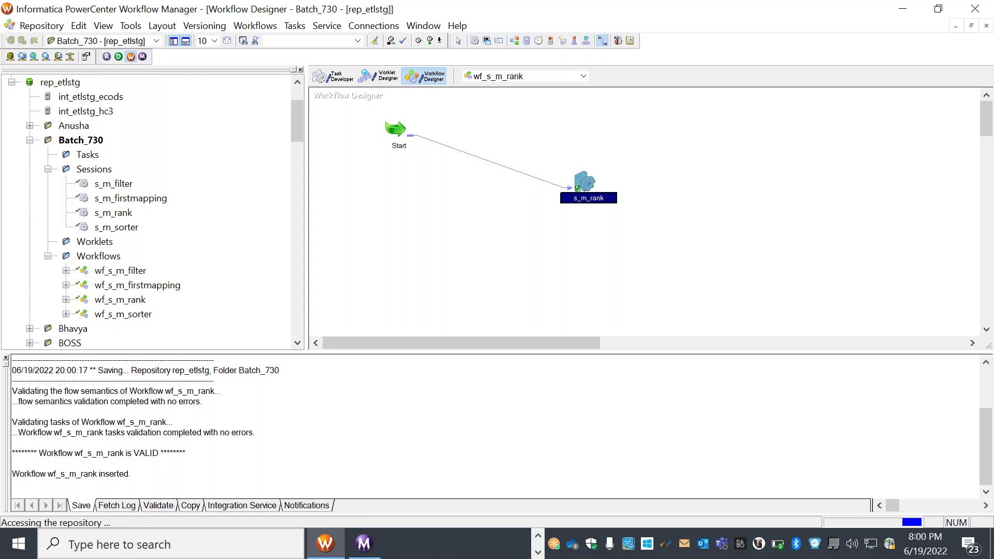
Step: Switch to Workflow Monitor, dismiss the welcome tip, and connect to the rep_etlstg repository by entering the account password
click(363, 543)
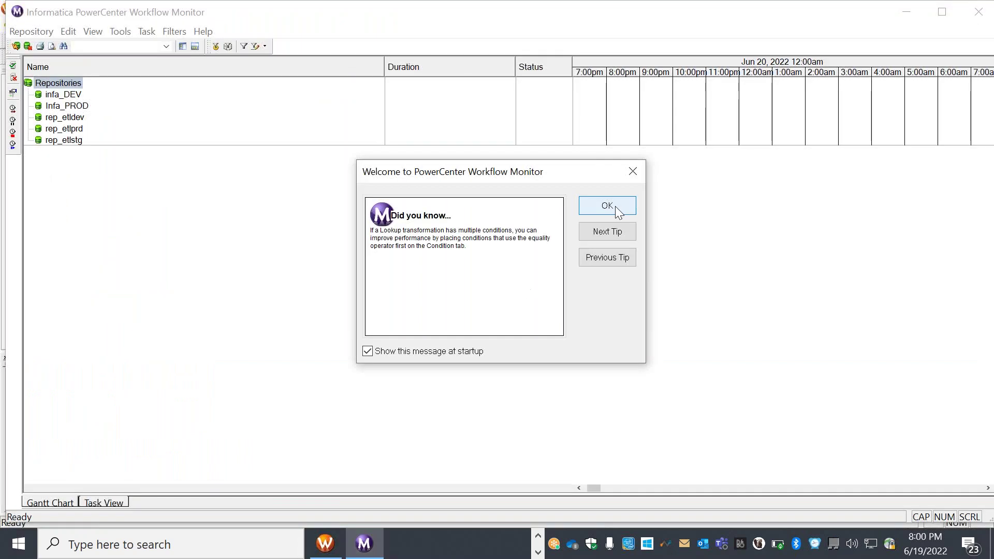
right_click(70, 143)
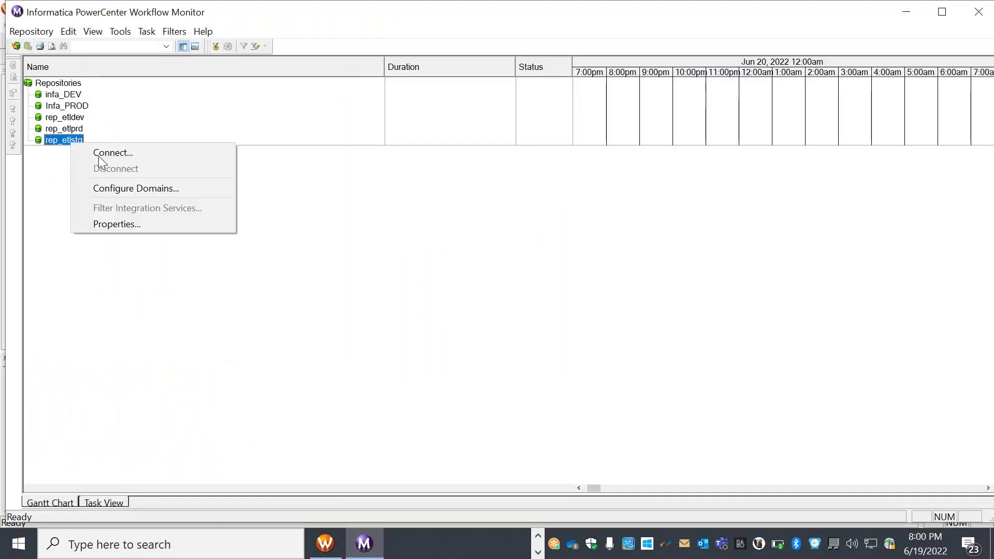
key(Return)
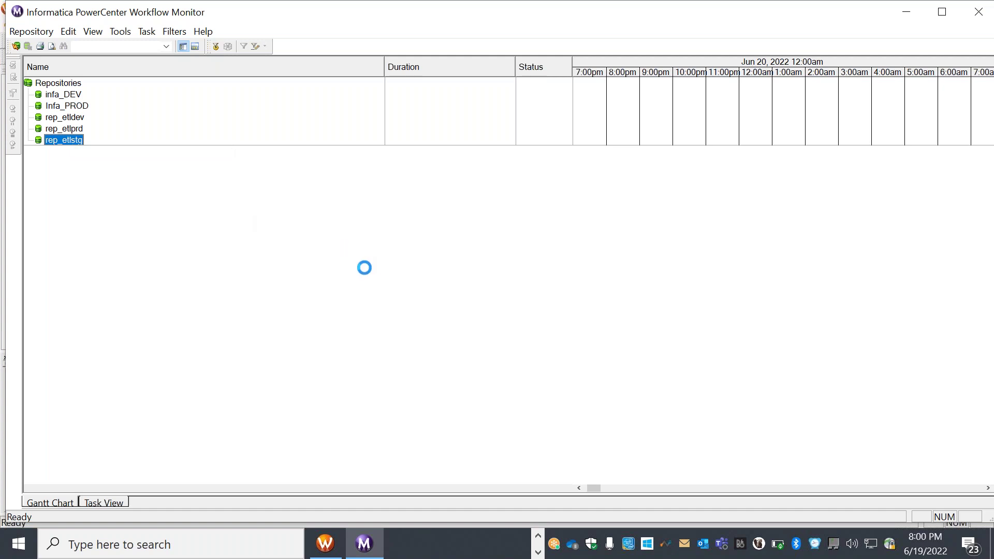
click(476, 284)
text(*********)
click(595, 284)
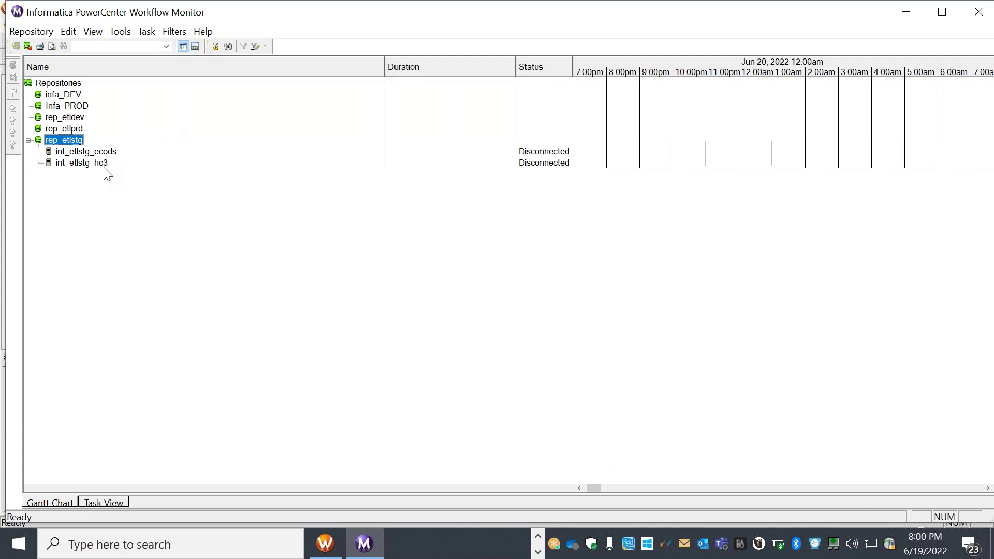
Step: Connect to the int_etlstg_ecods integration service under the rep_etlstg repository
right_click(100, 150)
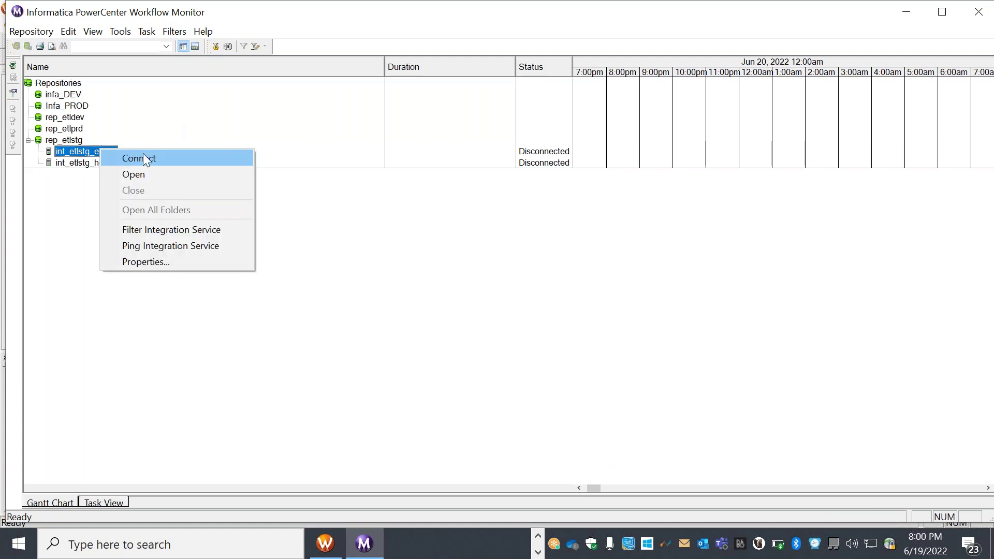
click(142, 156)
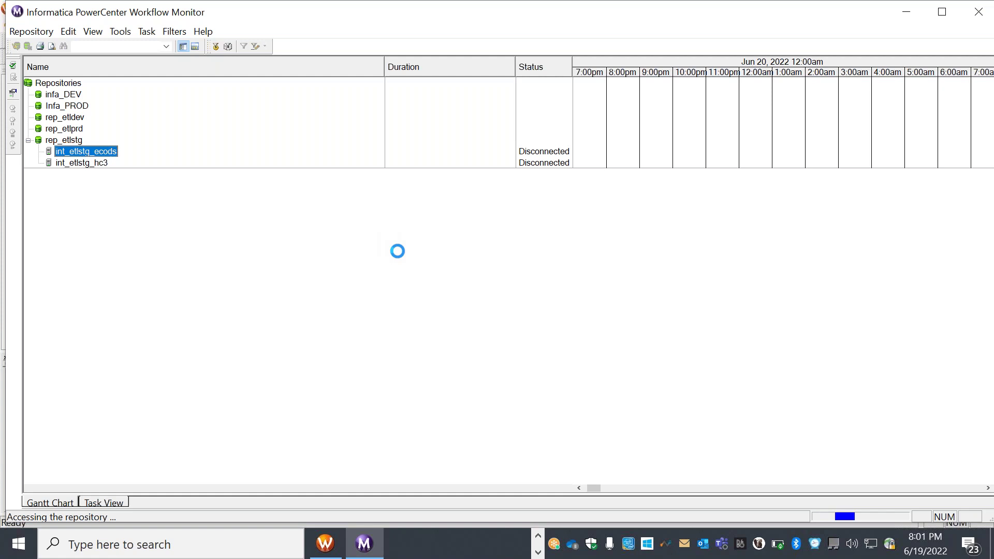
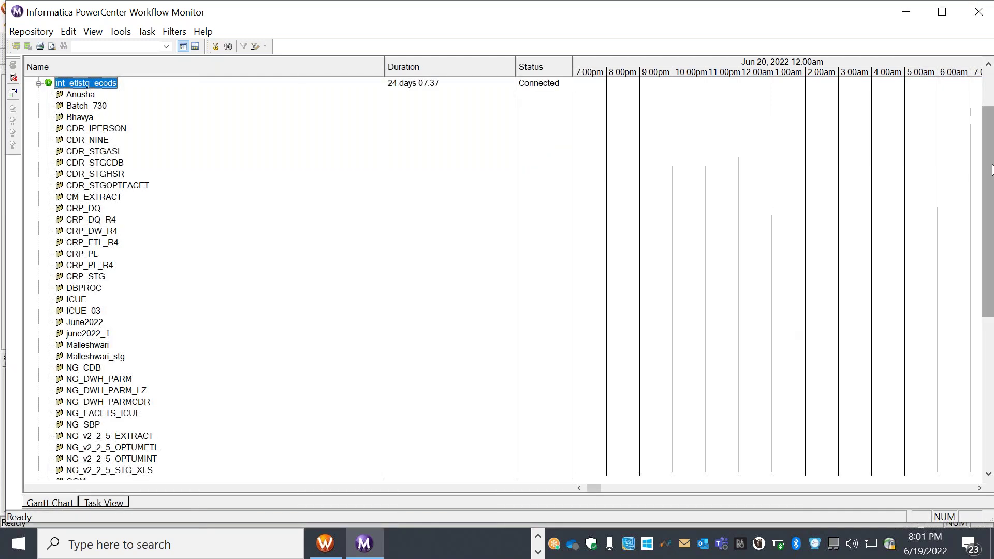
scroll(990, 167, up, 2)
Step: Switch to DbVisualizer and run the query "select * from emp_rank" to check the target table's contents
click(538, 538)
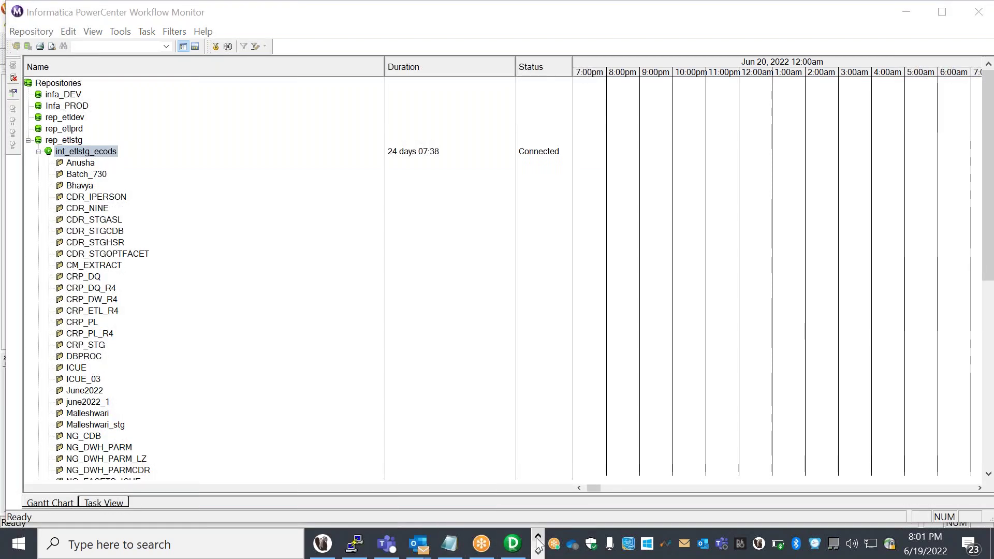
click(537, 539)
click(513, 543)
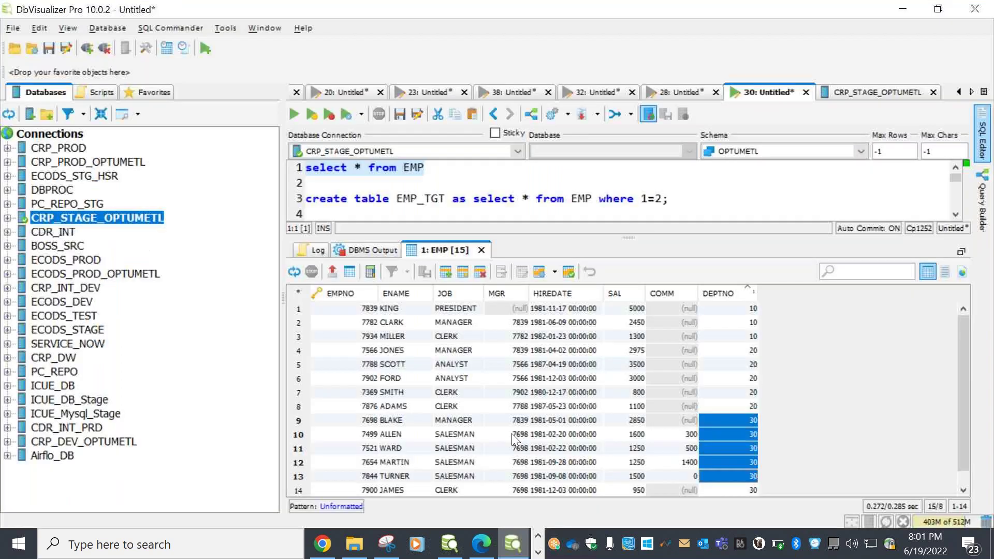
drag(628, 237, 645, 332)
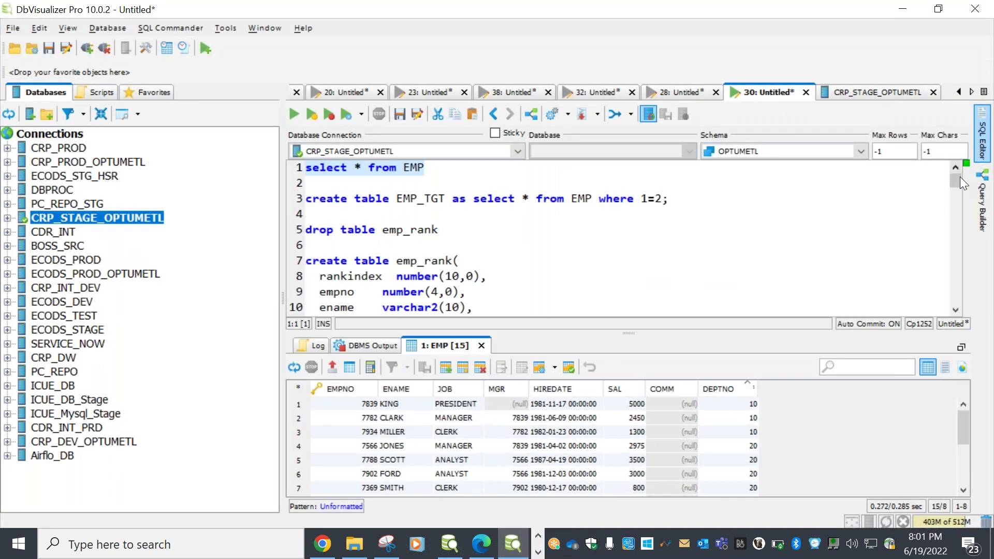
drag(958, 178, 953, 256)
drag(471, 275, 278, 284)
click(293, 112)
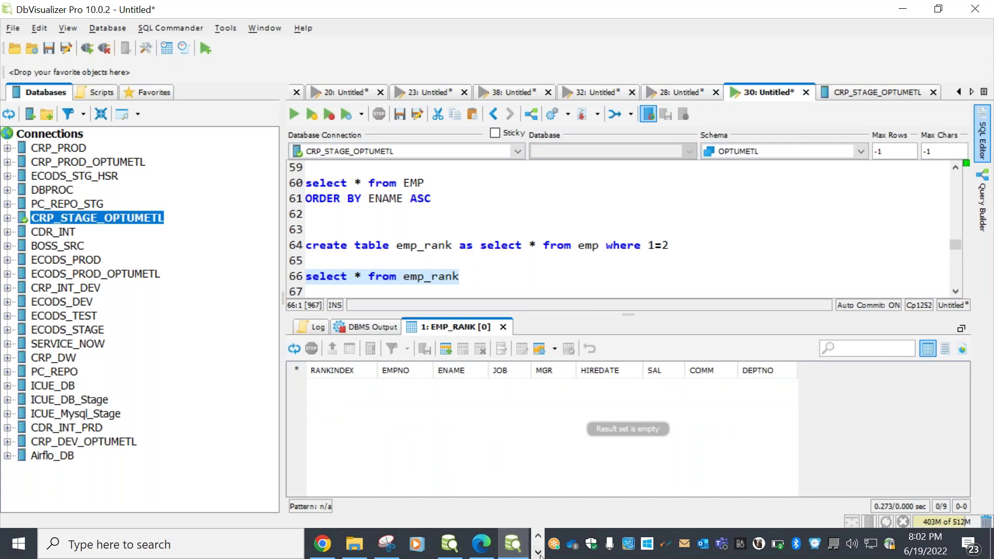
click(538, 553)
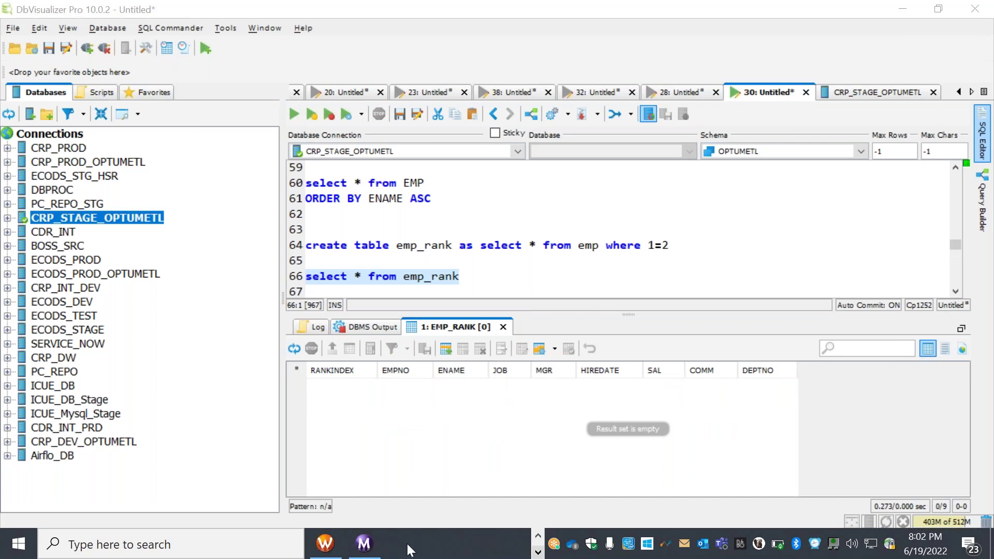
Step: Switch to Informatica PowerCenter Workflow Manager and start the wf_s_m_rank workflow
click(325, 543)
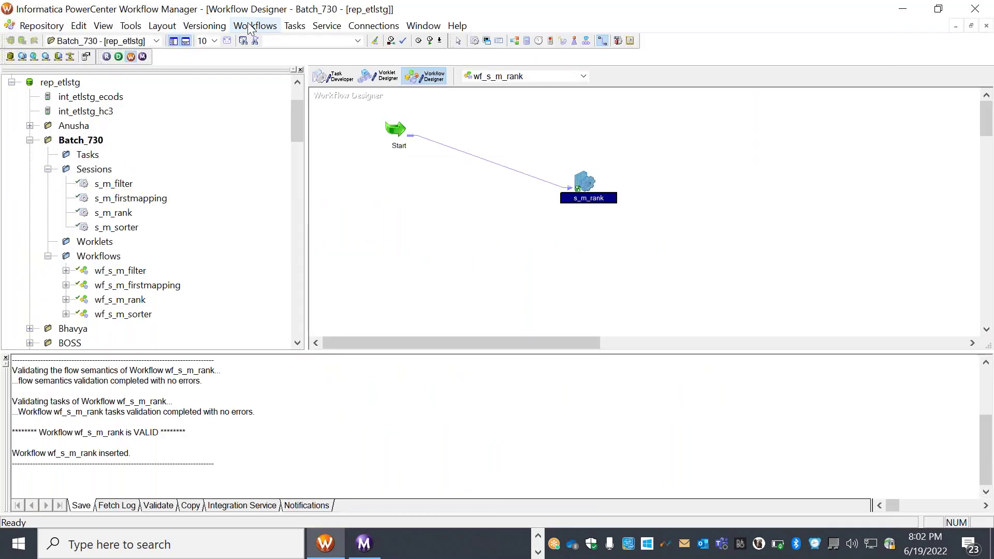
click(248, 26)
click(293, 111)
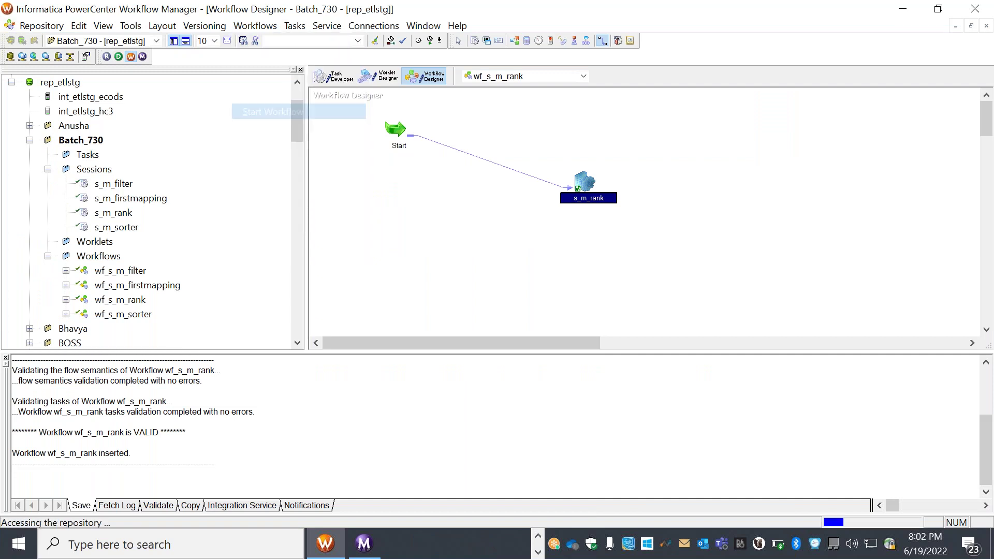
Step: In Workflow Monitor, open the run properties of the s_m_rank session and check its source and target statistics
click(365, 544)
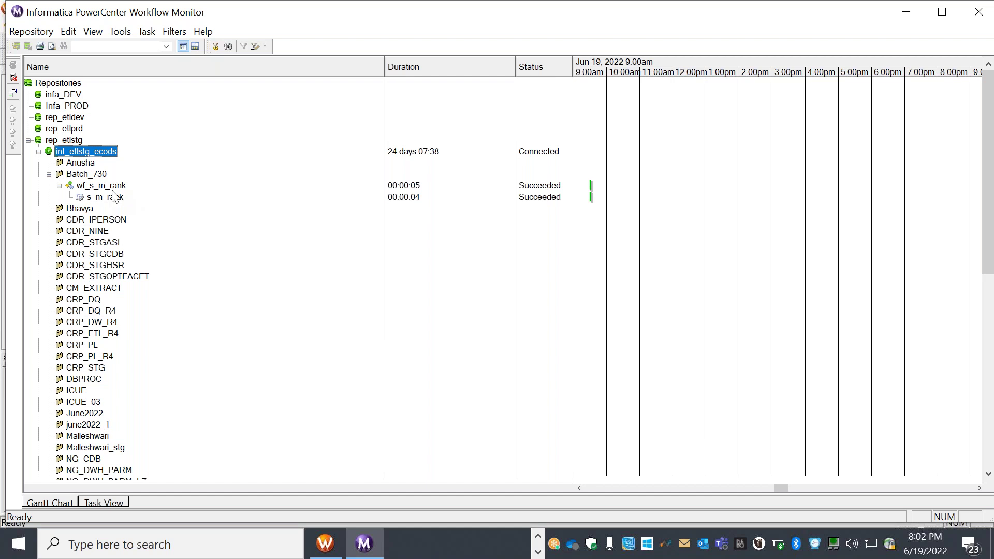
right_click(115, 196)
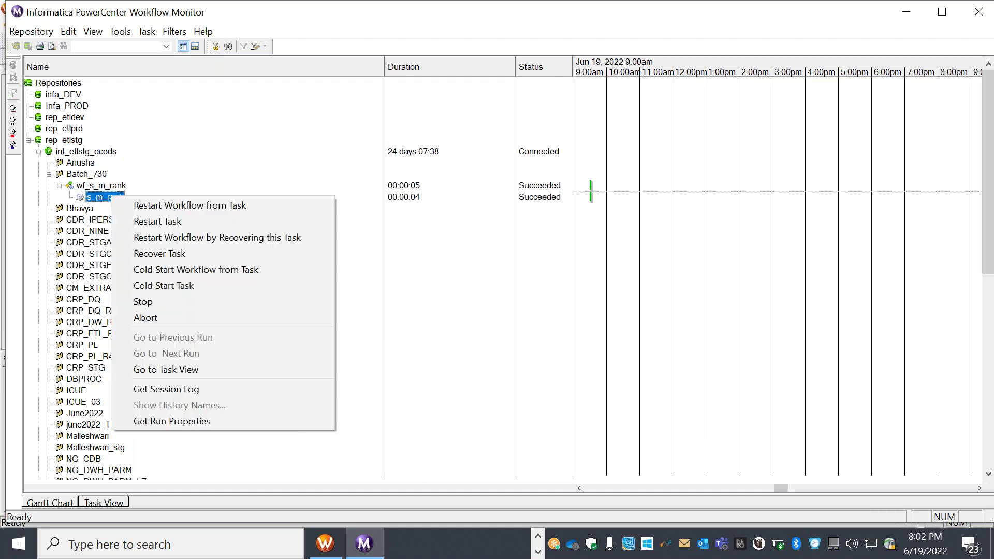
click(220, 417)
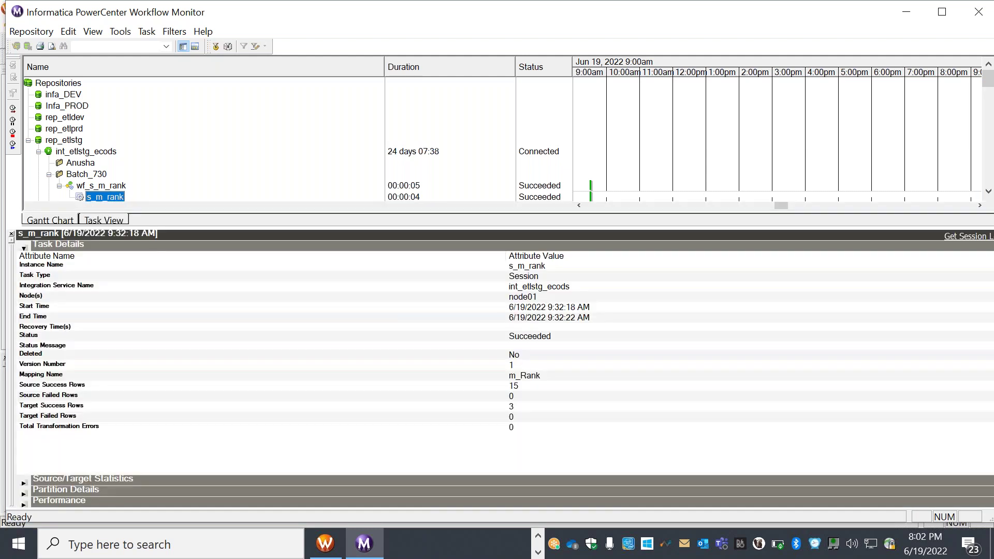
click(23, 247)
click(24, 259)
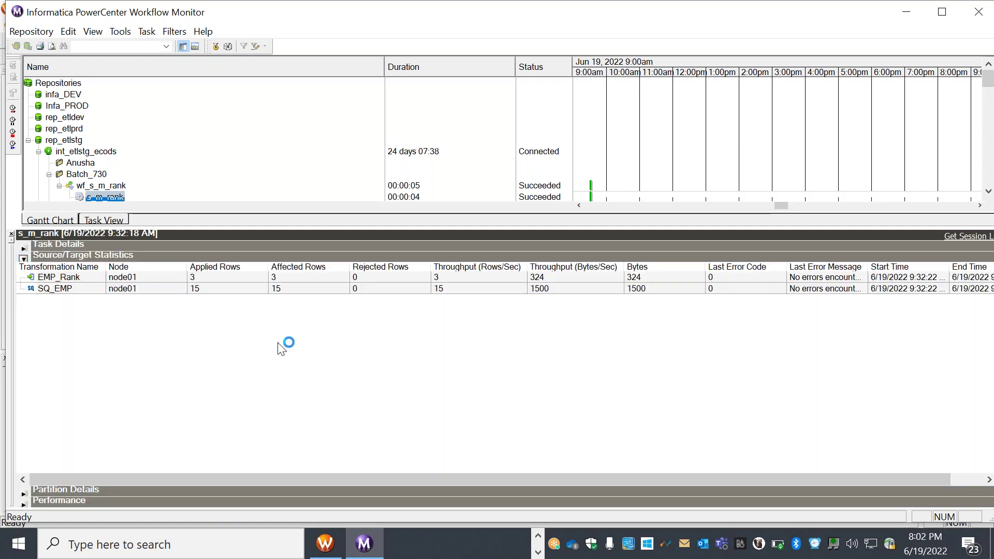
click(208, 288)
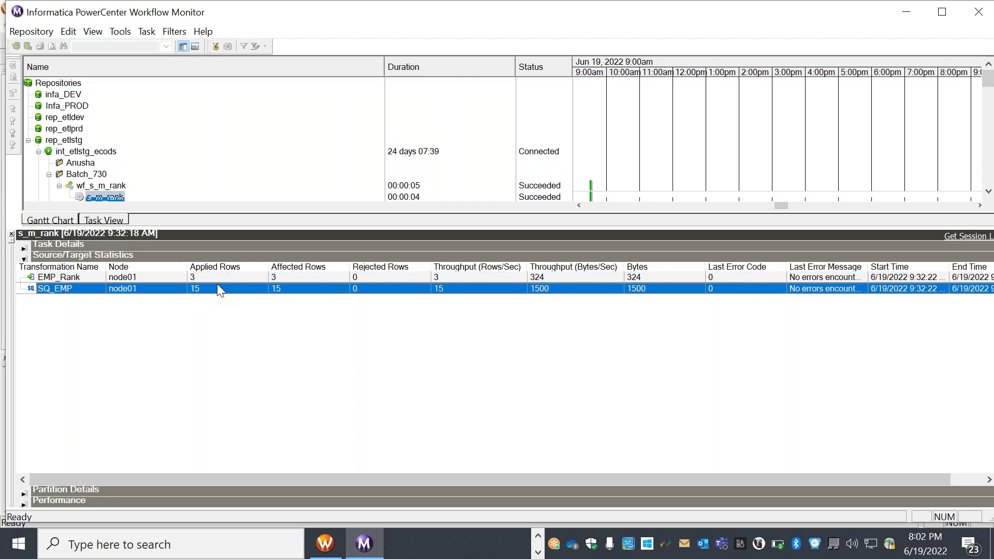
click(235, 276)
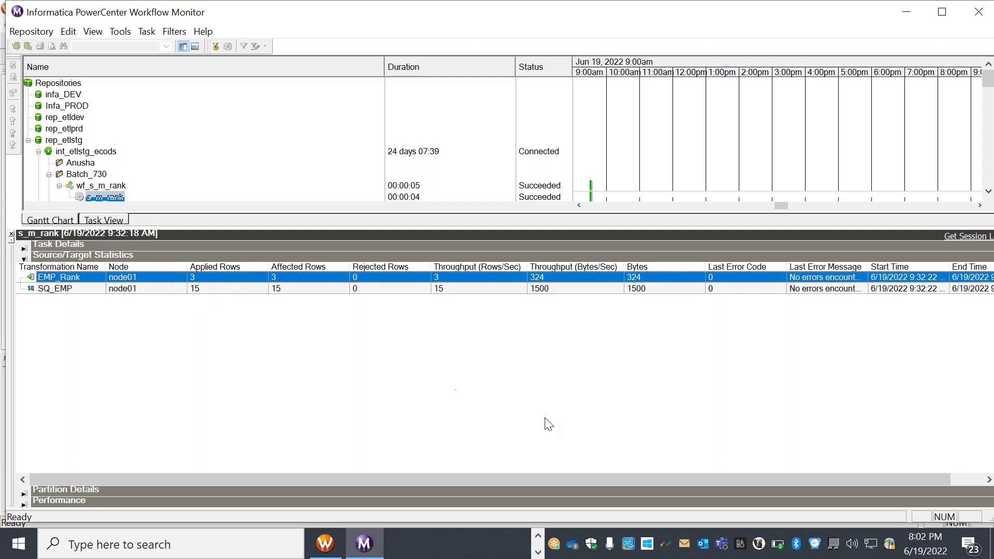
Step: Switch to PowerCenter Designer and review the Rank transformation's Top/Bottom and Number of Ranks properties in the m_Rank mapping
click(539, 535)
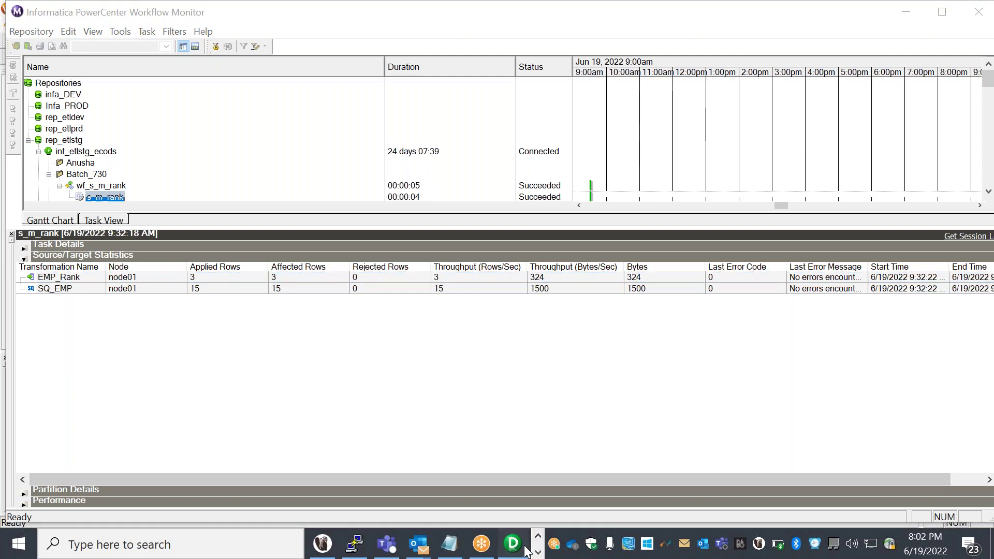
click(520, 546)
double_click(527, 193)
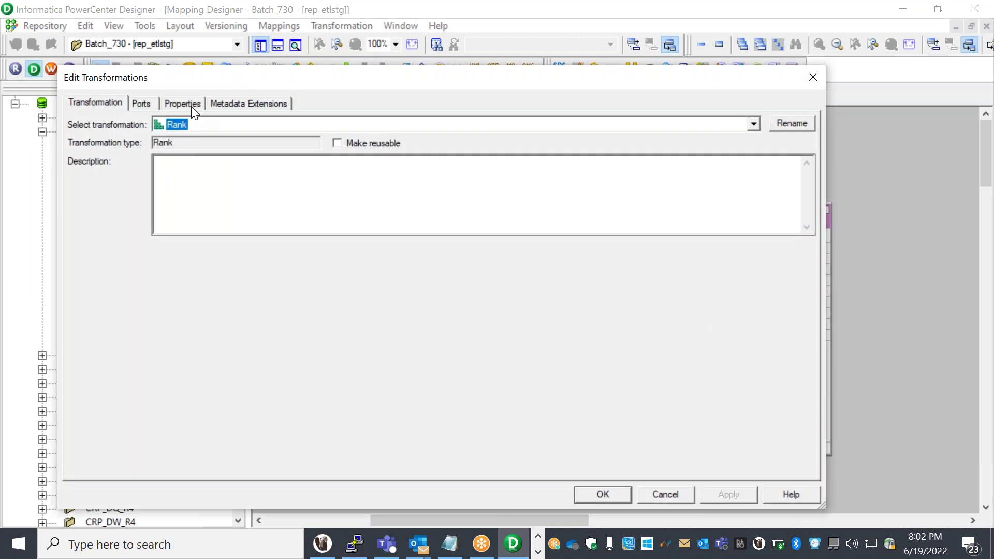
click(191, 107)
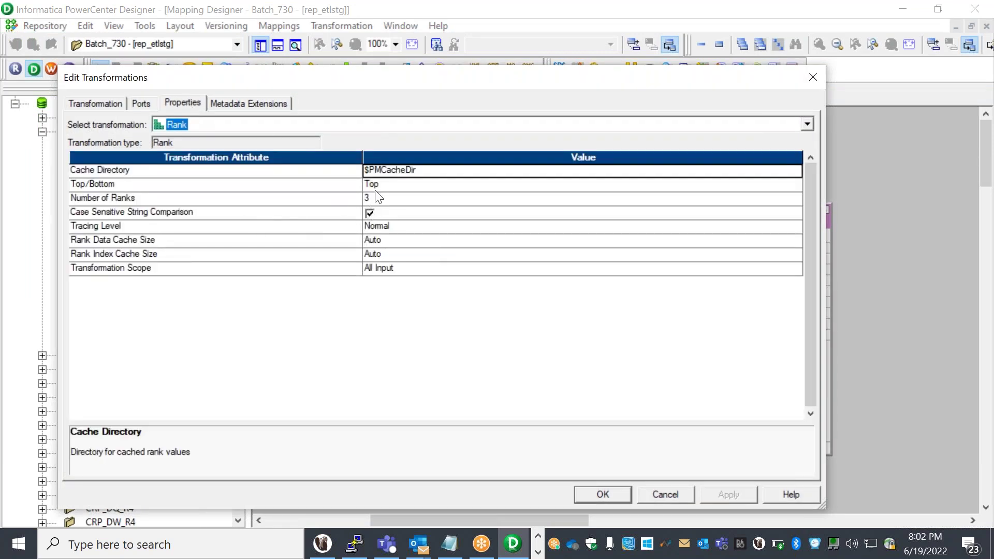
click(609, 497)
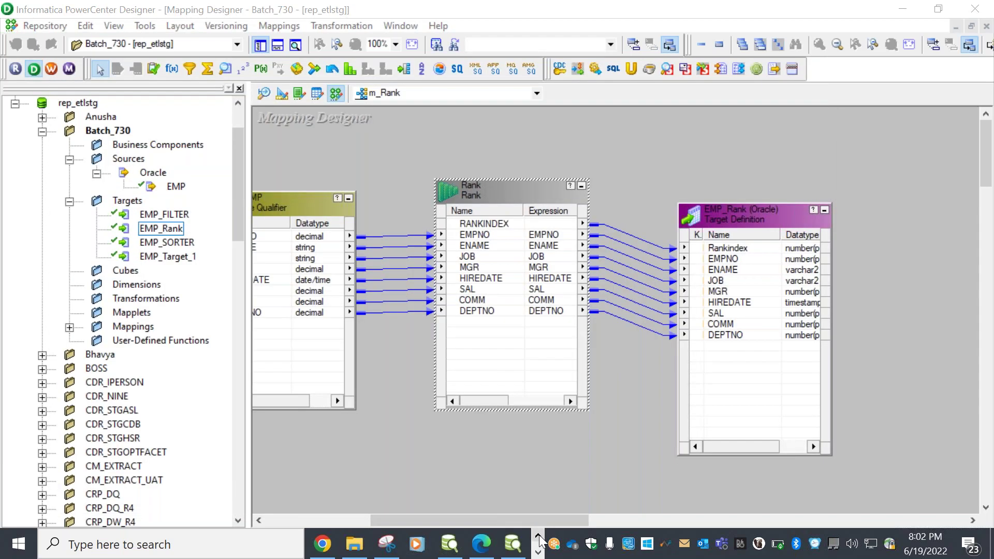
Step: Switch to DbVisualizer and rerun the query "select * from emp_rank" to inspect the loaded rows
click(512, 543)
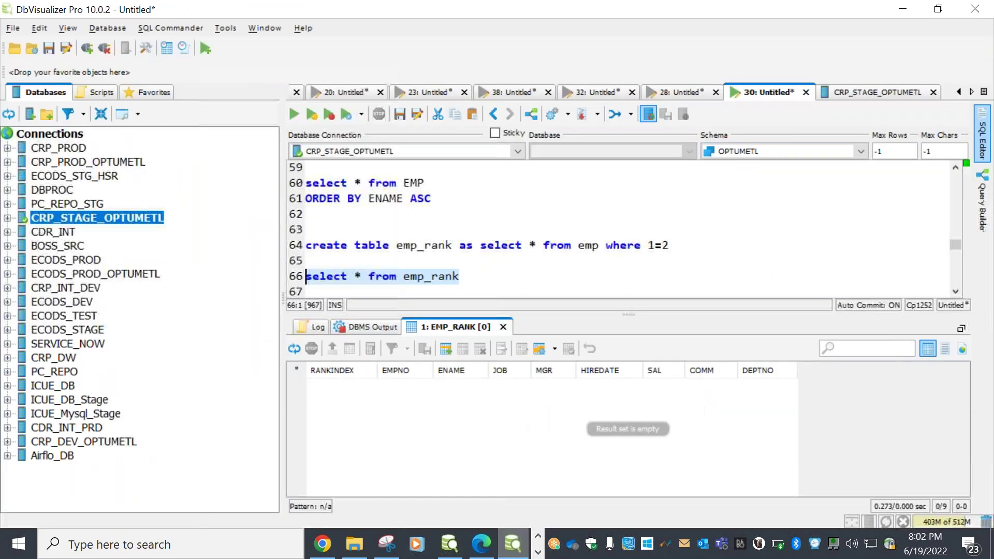
click(295, 114)
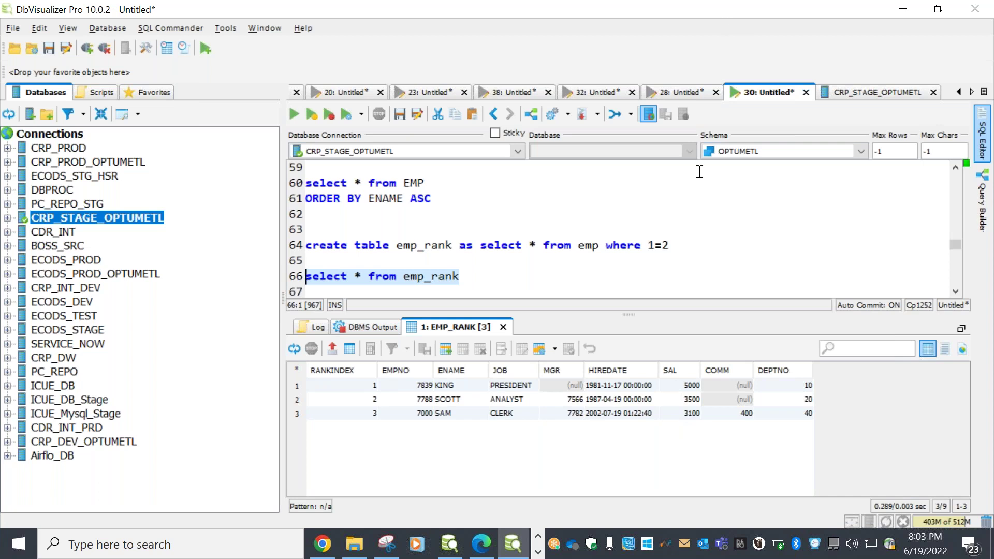
click(720, 28)
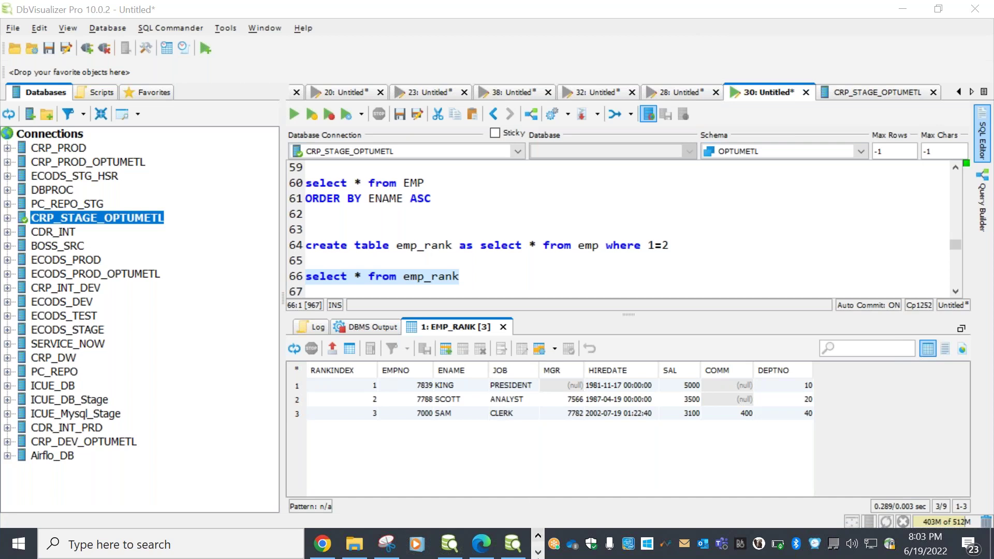
Step: Switch to the Demo file in Notepad and add a block of blank lines below the EMP_RANK heading
click(539, 551)
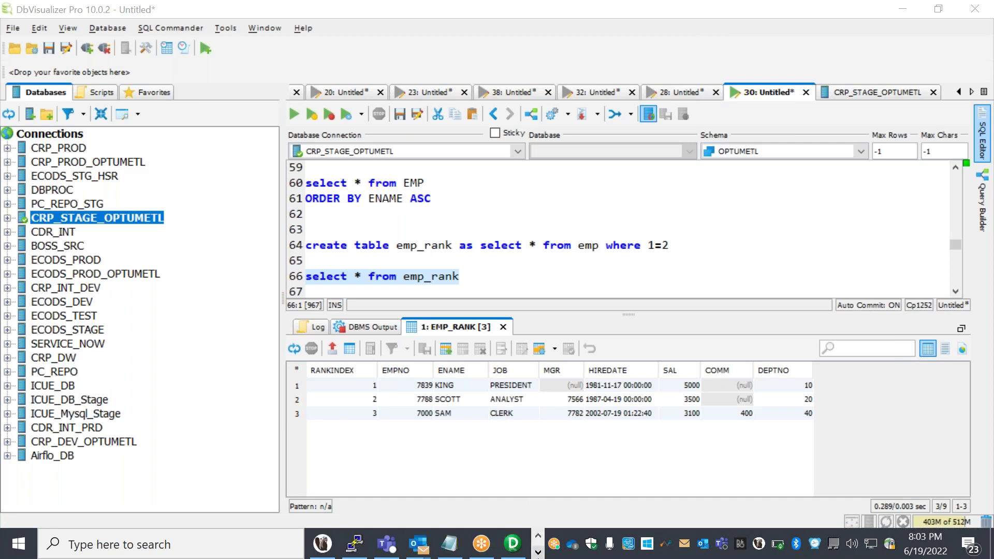
click(448, 545)
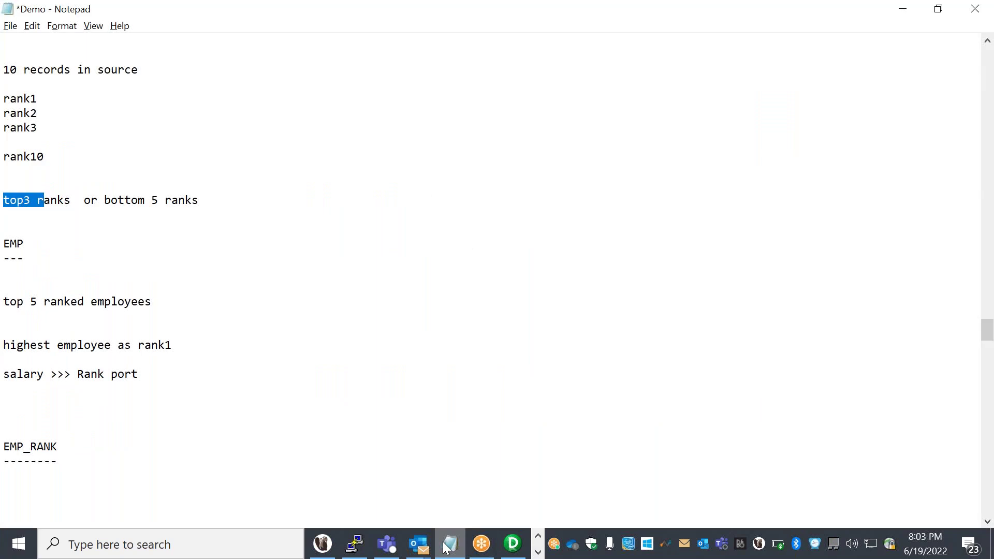
click(106, 451)
key(Return)
key(Return)
key(Return)
key(Return)
key(Return)
key(Return)
key(Return)
key(Return)
key(Return)
key(Return)
key(Return)
key(Return)
key(Return)
key(Return)
key(Return)
key(Return)
key(Return)
key(Return)
key(Return)
key(Return)
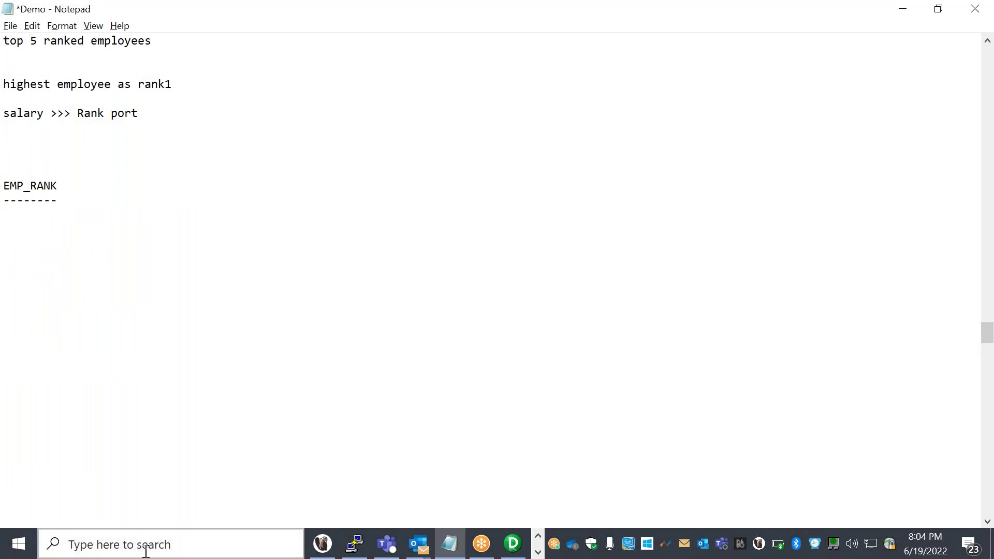
click(523, 542)
click(340, 29)
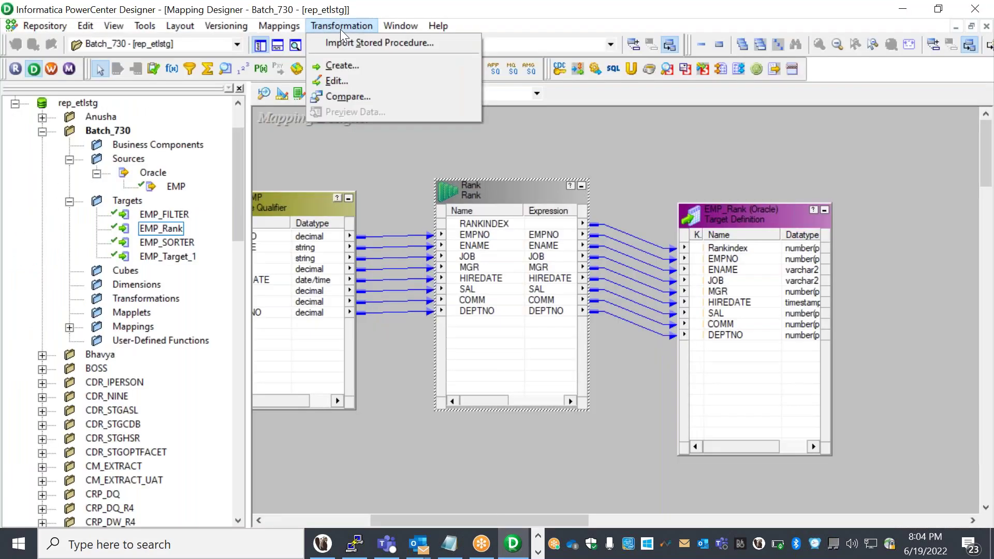
click(300, 165)
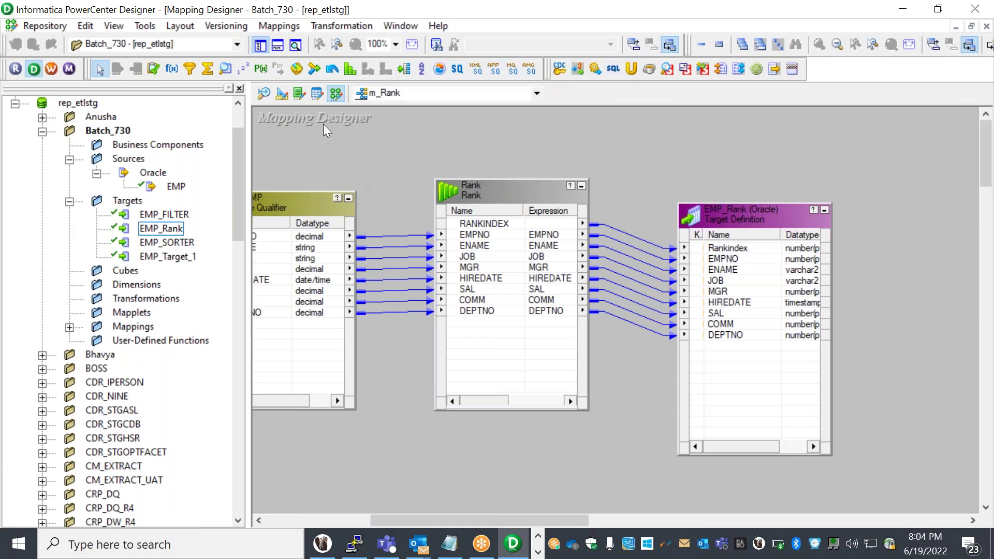
Step: In the Notepad notes, add the heading "Expression Transformation:" below EMP_RANK and underline it with a row of dashes
click(450, 544)
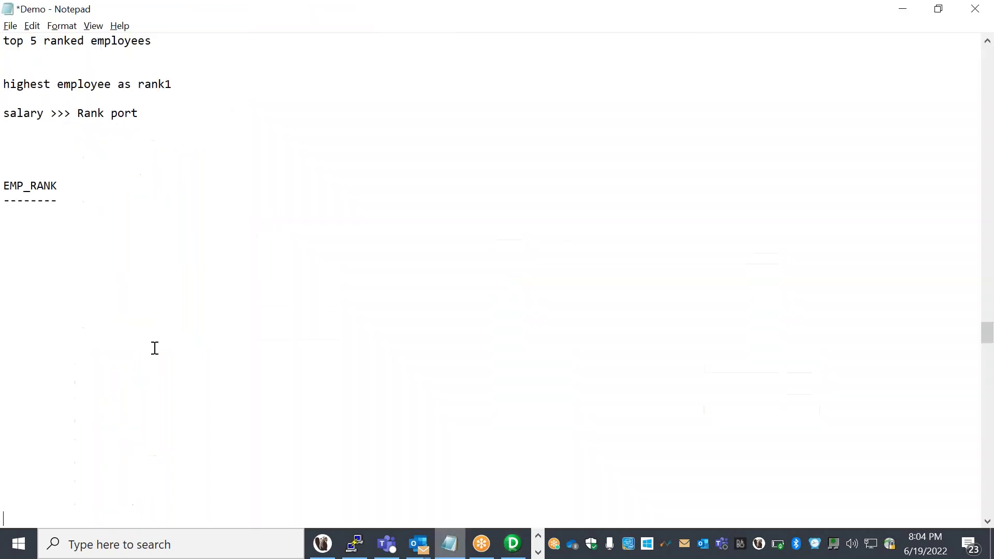
key(Return)
key(Return)
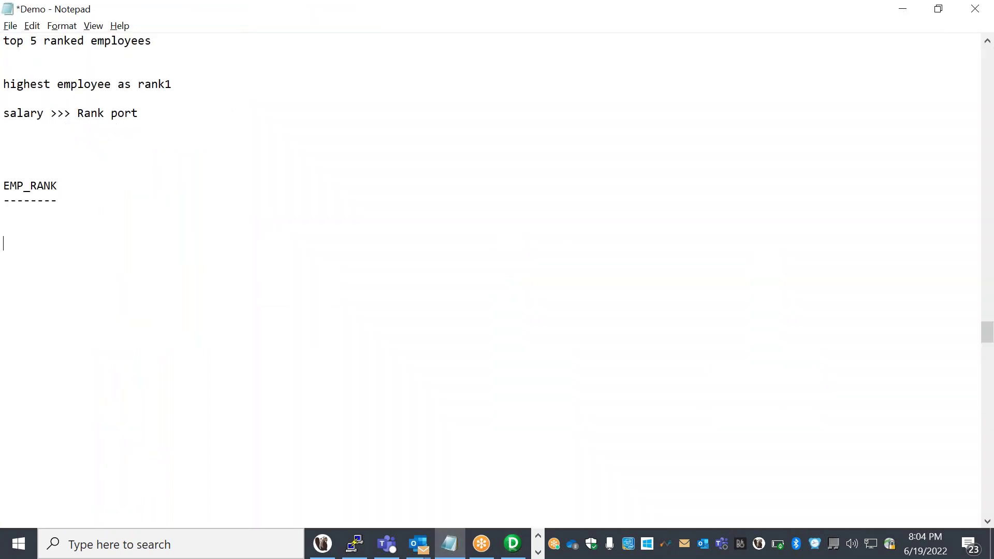
text(Expression Transformation:)
key(Return)
text(------------------)
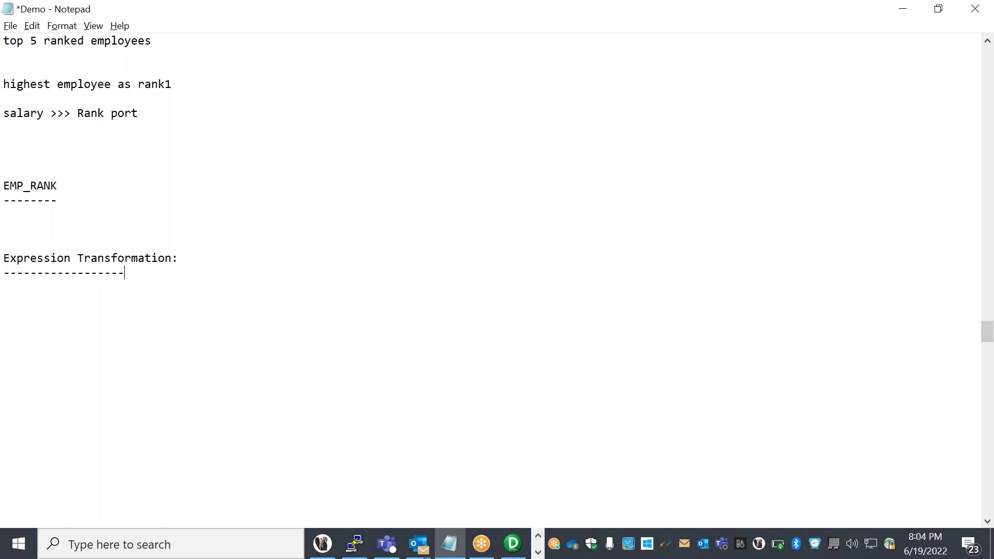
text(--------)
key(Return)
Step: Write the note "It is a Passive tranformation." under the Expression Transformation heading
key(Return)
key(Return)
key(Return)
key(Return)
key(Return)
key(Return)
text(It is an)
key(BackSpace)
text(Passive trand)
key(BackSpace)
text(formation)
key(Return)
key(Return)
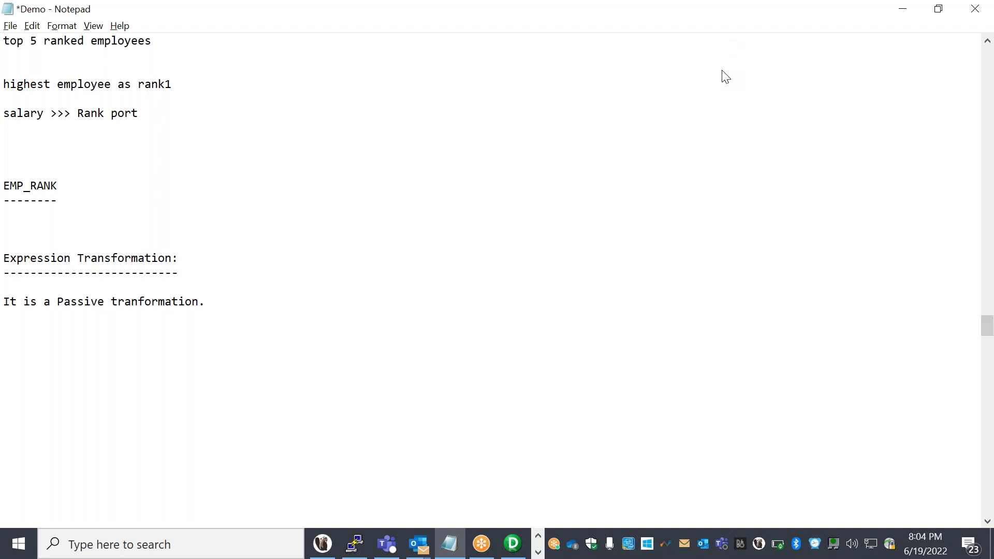
Step: Add the sentence "It is used to apply various functions and business logics which are available in oracel." two lines below
click(722, 71)
click(206, 301)
key(Return)
key(Return)
text(It is used to apply va)
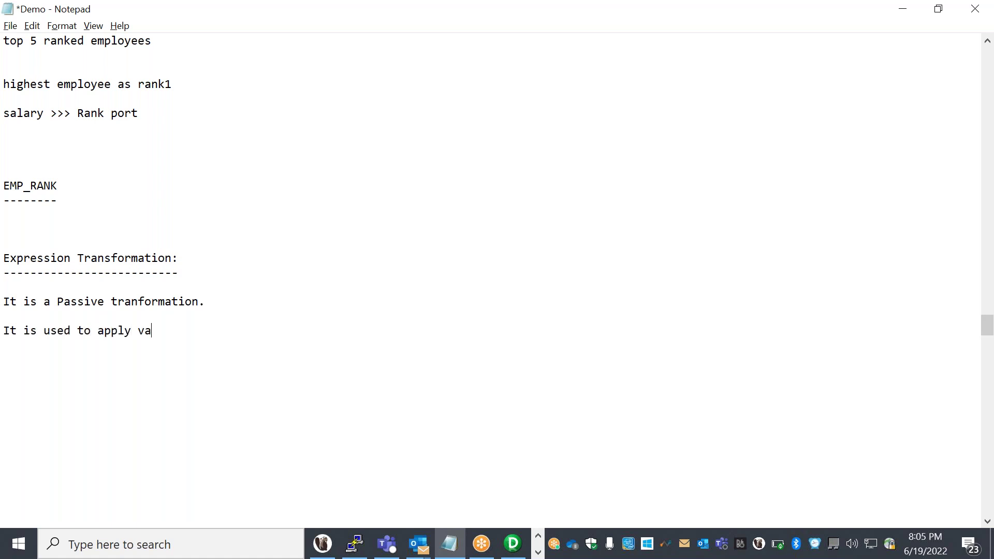
text(rious functions)
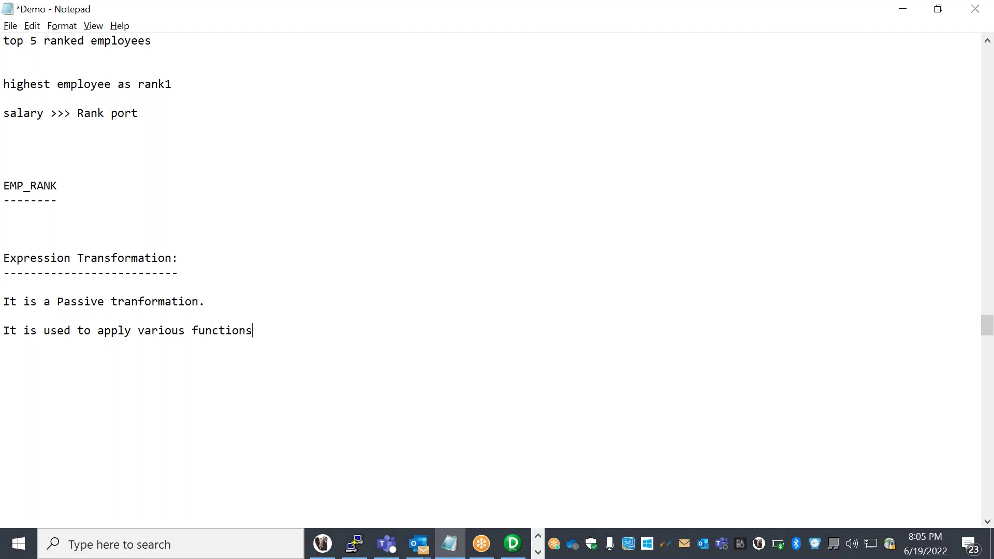
text(and business logics)
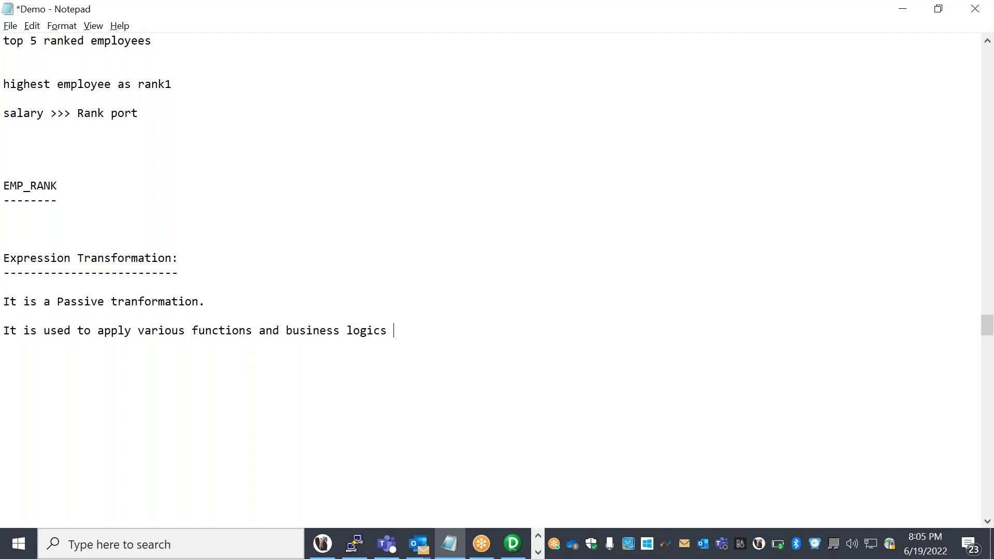
text(which are available in o)
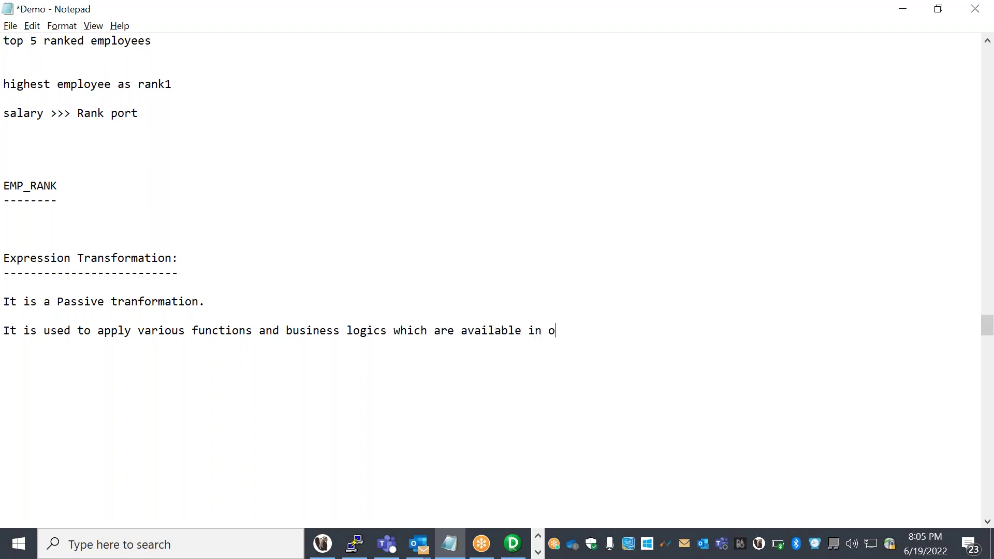
text(racel.)
key(Return)
key(Return)
Step: List the functions LTRIM, RTRIM, CONCAT, LPAD, RPAD and LENGTH on separate lines under the description
text(LTRIM RTRIM)
key(Return)
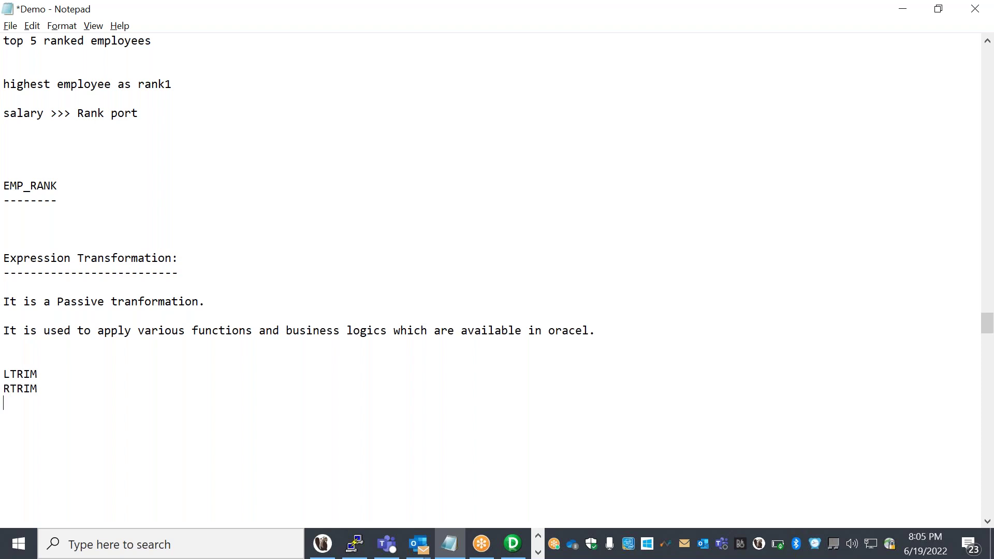
text(ONCAT)
key(BackSpace)
key(BackSpace)
key(BackSpace)
key(BackSpace)
key(BackSpace)
text(CON)
text(CAT )
text(LPAD)
key(Return)
text(RPAD)
key(Return)
text(LENGTH)
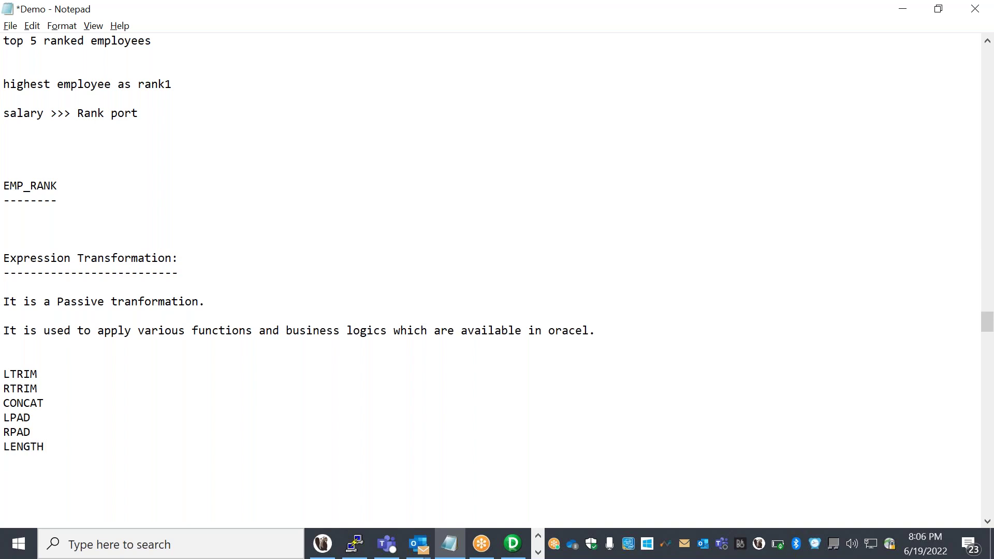
Step: Add ISNULL, TO_DATE and TO_CHAR to the function list and highlight the Expression Transformation heading
key(Return)
text(ISNULL)
key(Return)
text(TO_DATE)
key(Return)
text(TO_CHAR)
scroll(295, 264, down, 4)
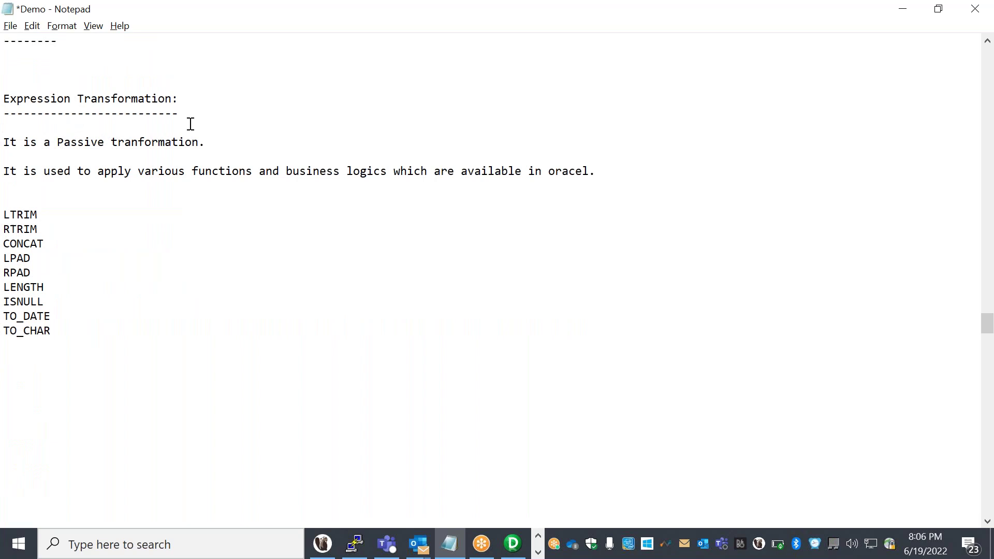
drag(200, 114, 162, 84)
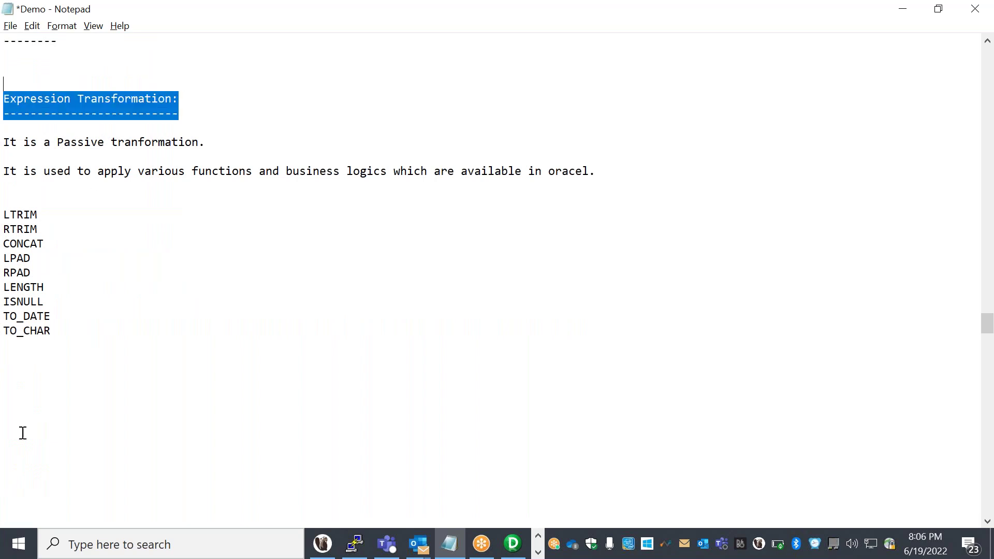
Step: Append LENGTH, CEIL and FLOOR on separate lines after TO_CHAR in the function list
click(77, 334)
key(Return)
text(LENGTH CEIL)
key(Return)
text(FLOOR)
key(Return)
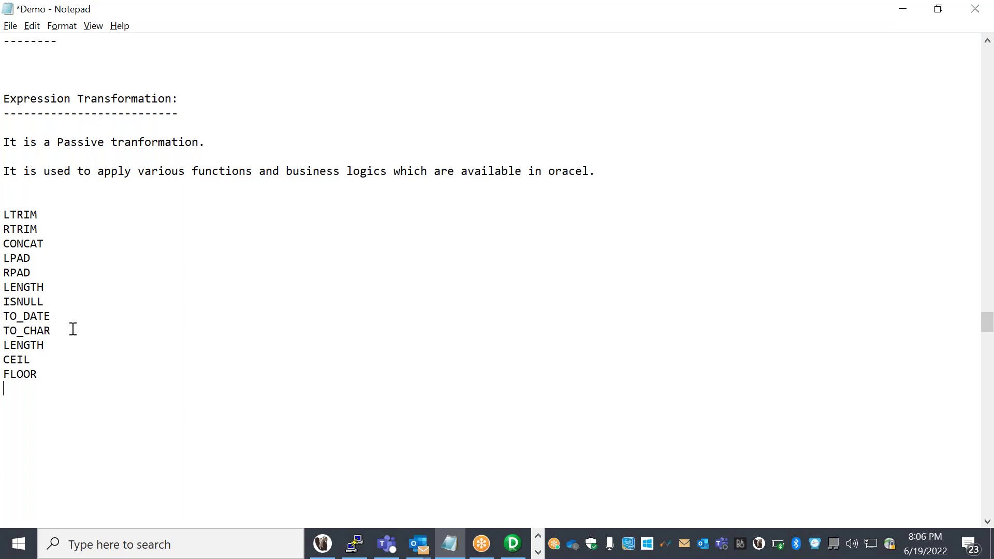
Step: Highlight the word "Transformation:" in the heading and the whole function list from LTRIM to FLOOR
click(132, 101)
double_click(134, 101)
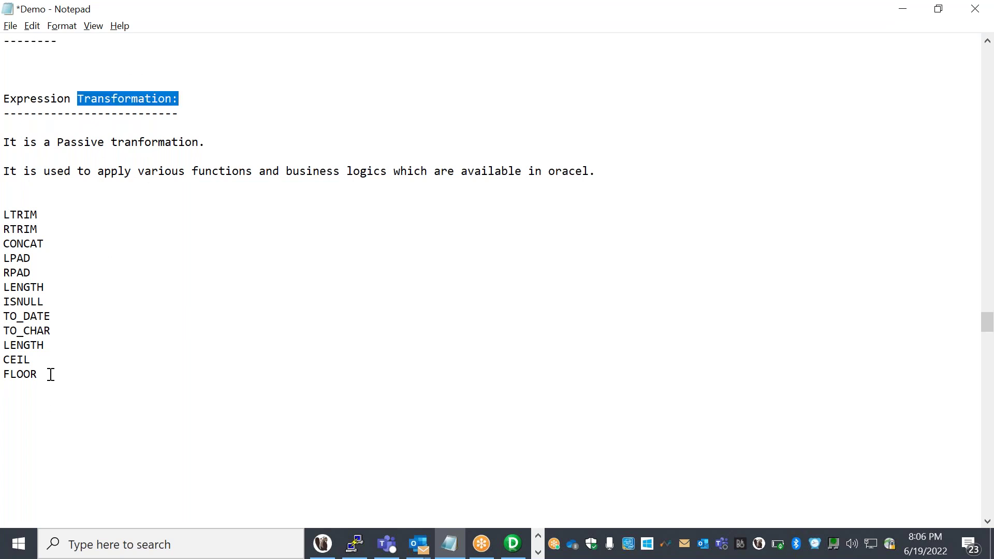
drag(37, 374, 6, 243)
drag(63, 373, 7, 197)
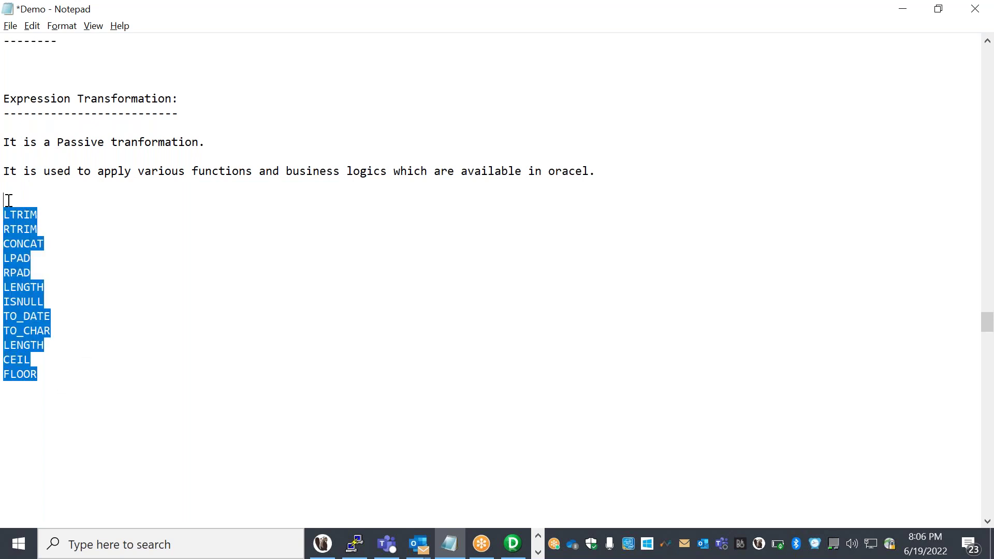
Step: Highlight FLOOR at the end of the function list and the word "tranformation." in the description
click(48, 374)
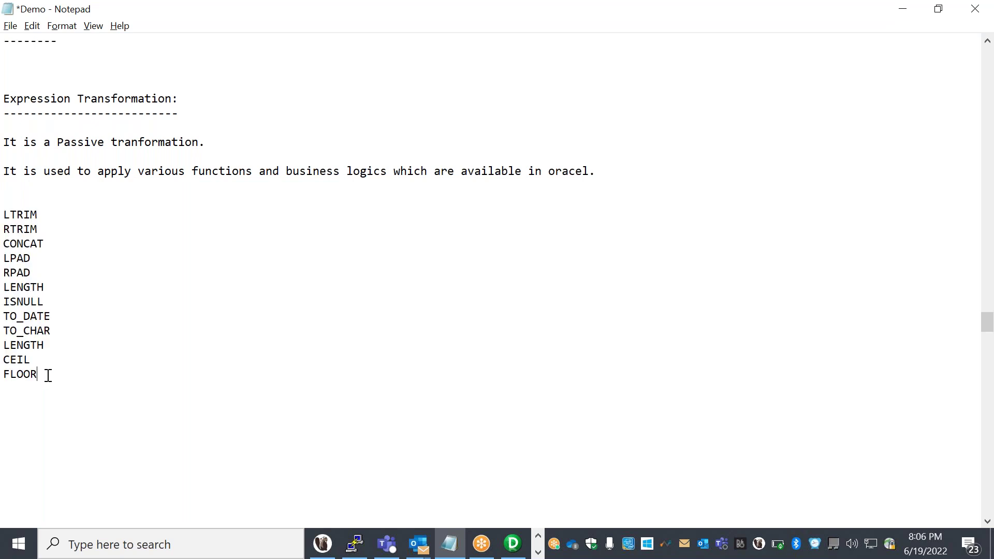
double_click(48, 374)
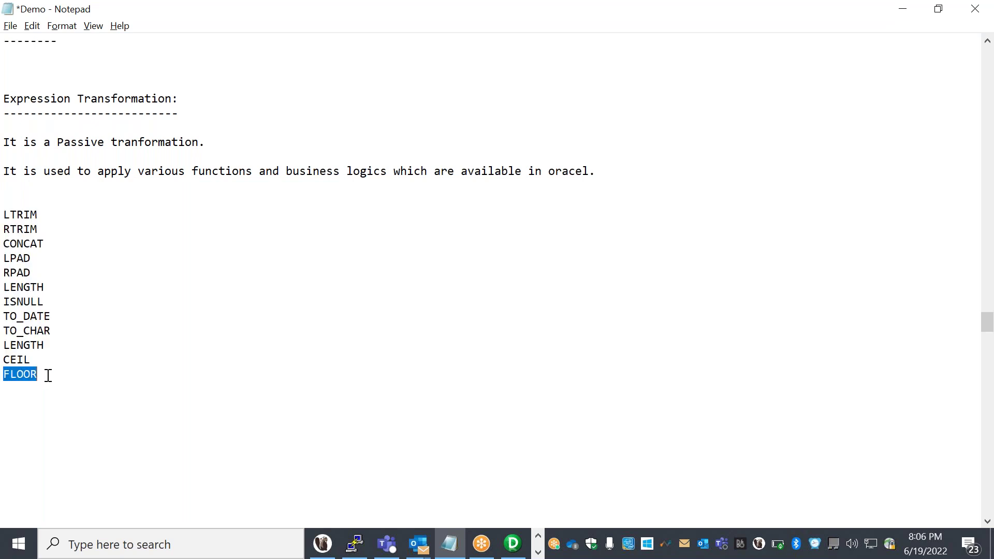
double_click(158, 150)
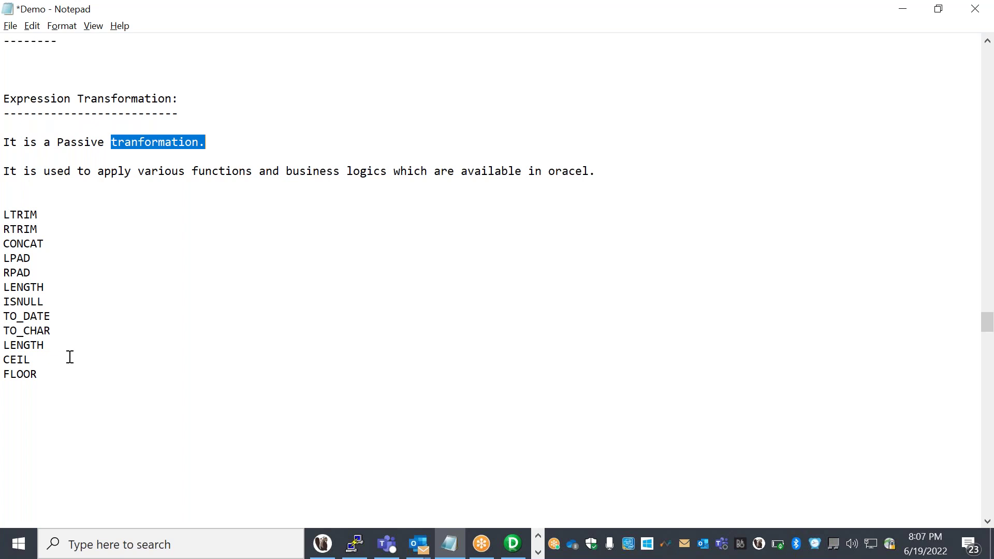
Step: Add the line "LPAD to empno" below the function list, separated by blank lines
click(54, 382)
key(Return)
key(Return)
text(LPAD)
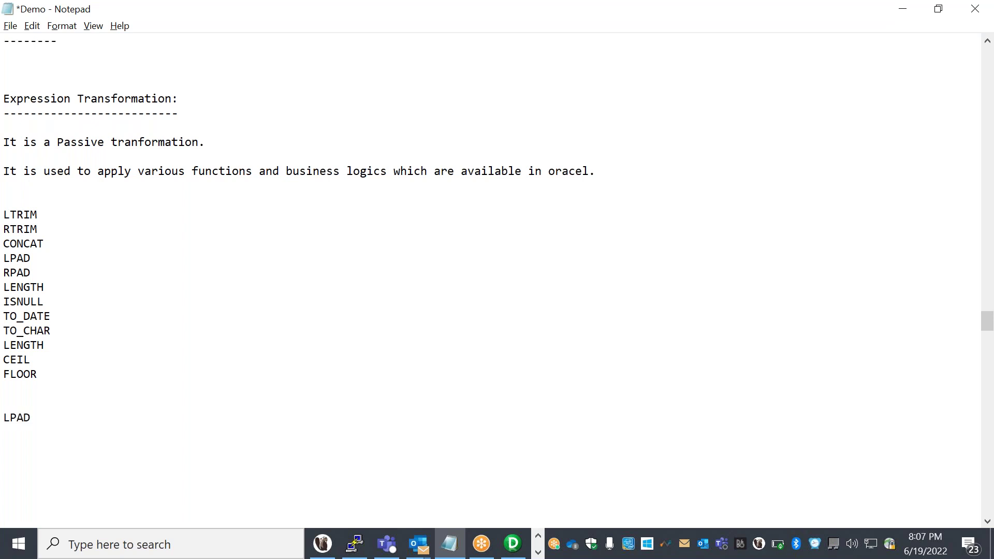
text( to employee)
key(BackSpace)
key(BackSpace)
key(BackSpace)
text(no)
Step: Review the EMP_RANK query rows in DbVisualizer and the EMP source definition of the m_Rank mapping in PowerCenter Designer
key(alt+Tab)
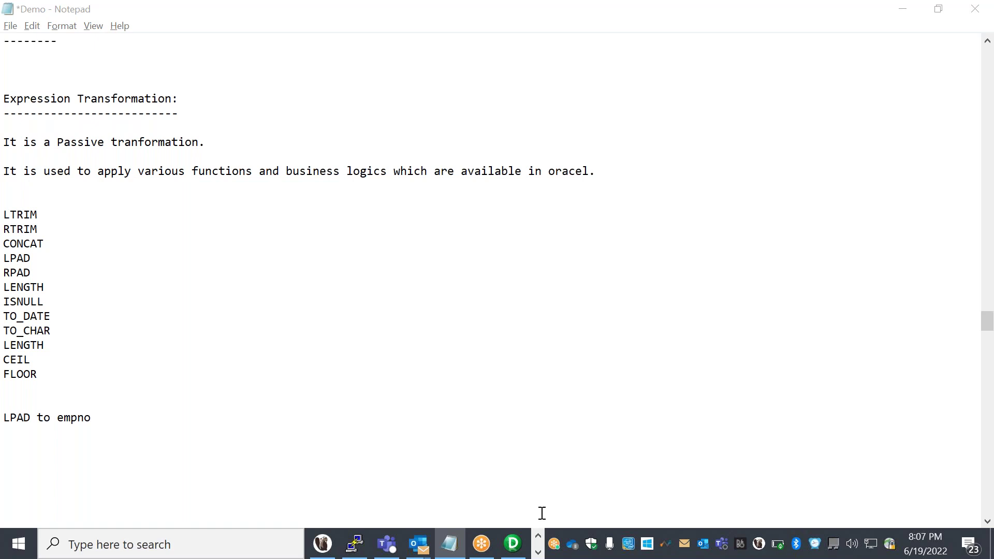
key(alt+Tab)
click(538, 553)
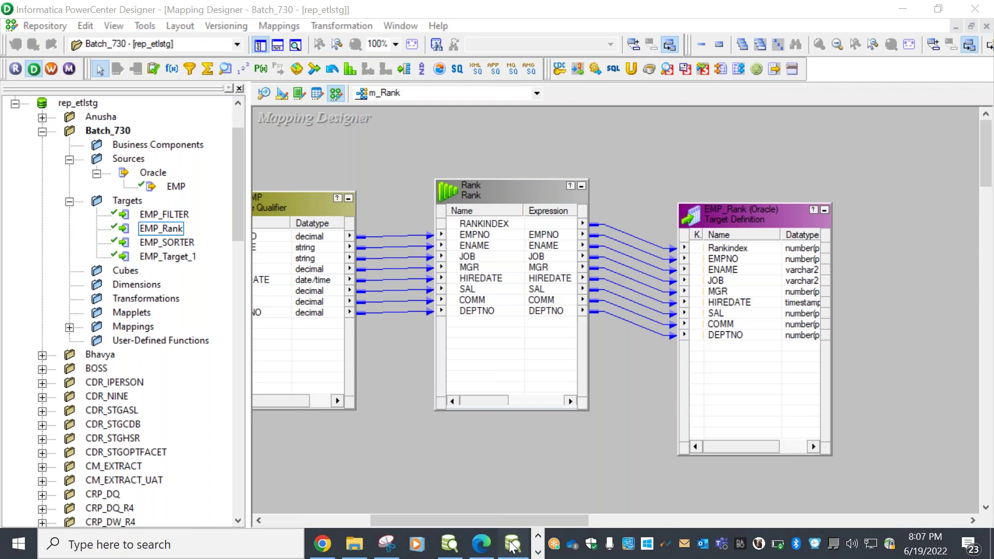
click(512, 544)
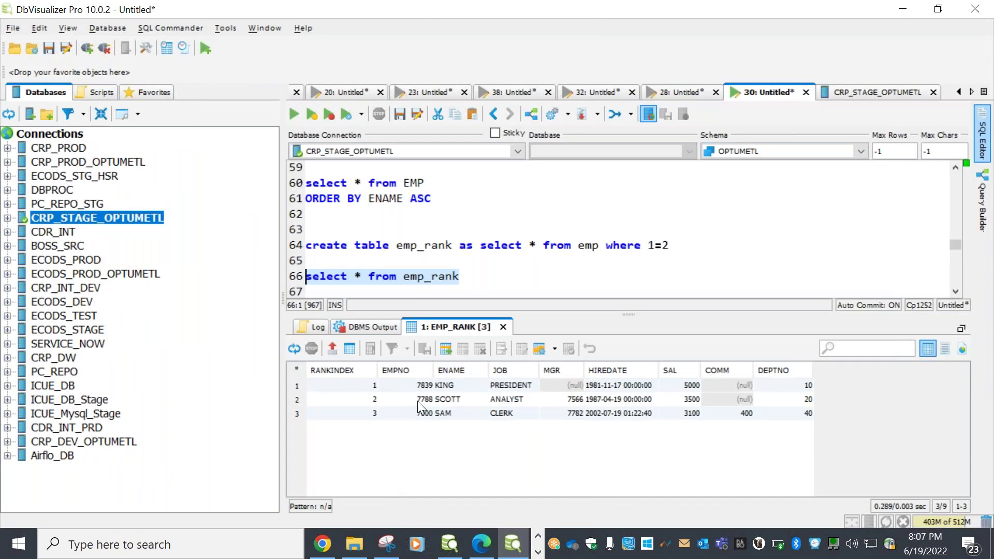
click(538, 553)
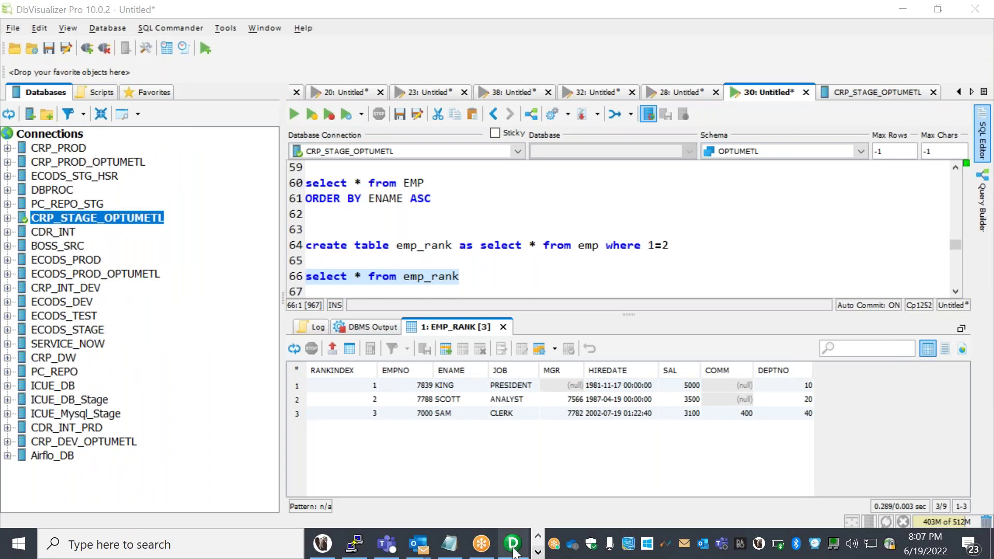
click(513, 552)
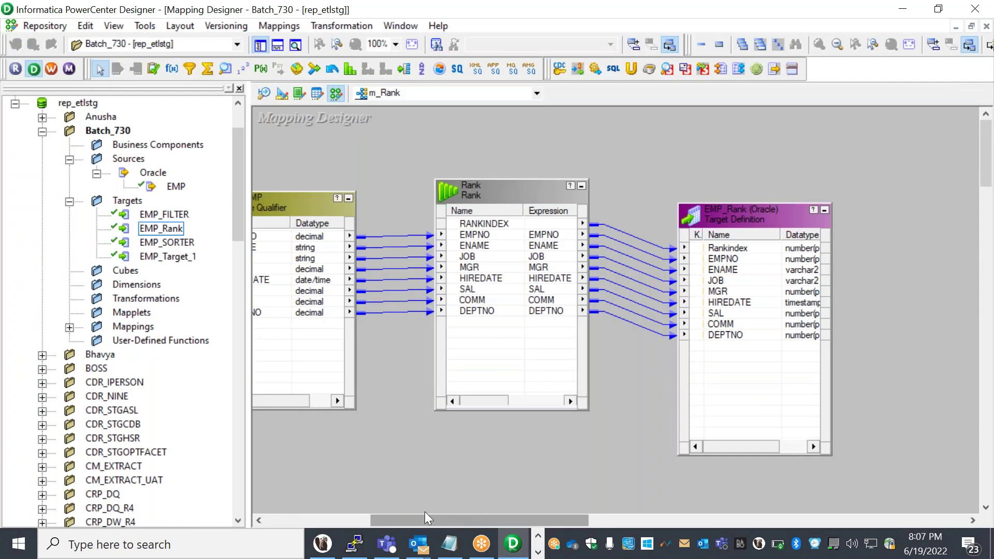
drag(425, 518, 327, 518)
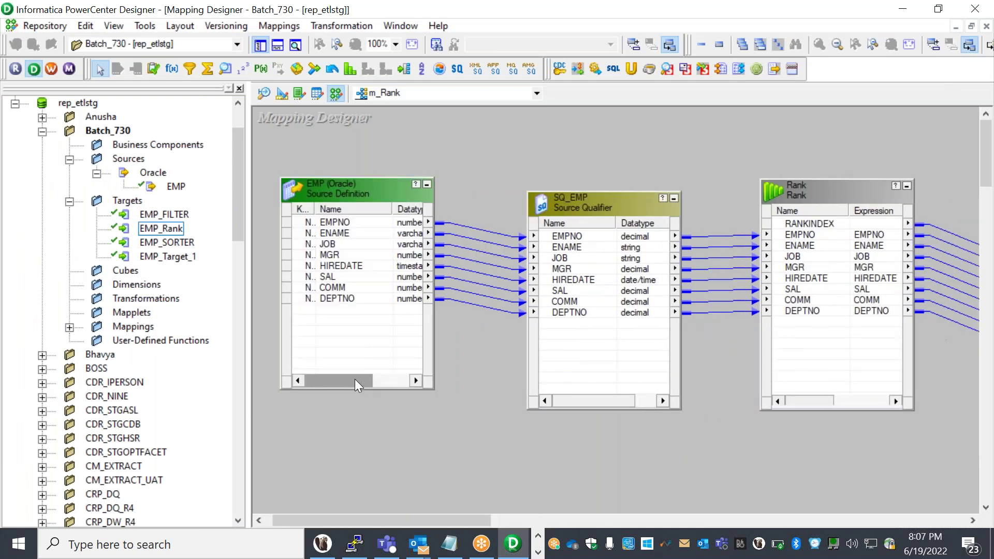
drag(389, 381, 411, 396)
key(alt+Tab)
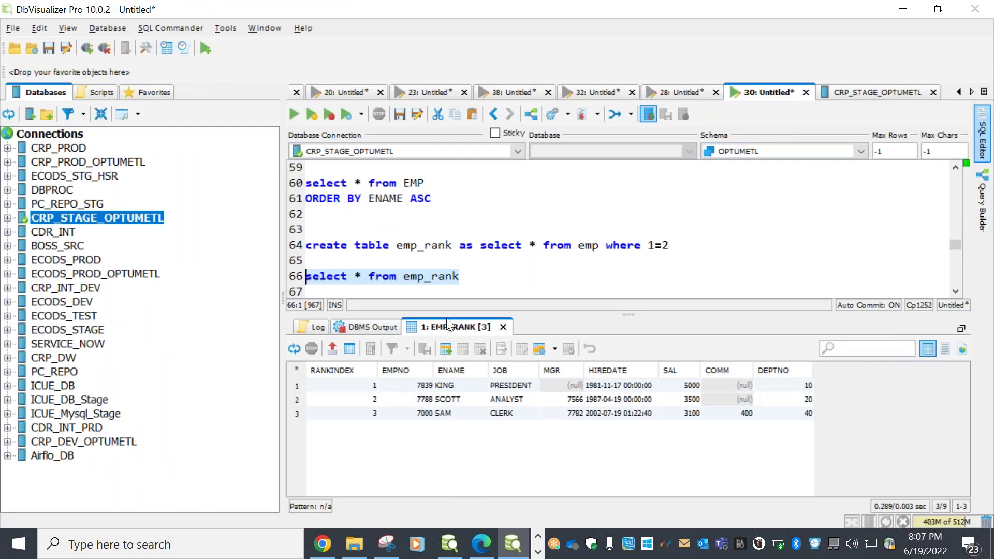
click(471, 277)
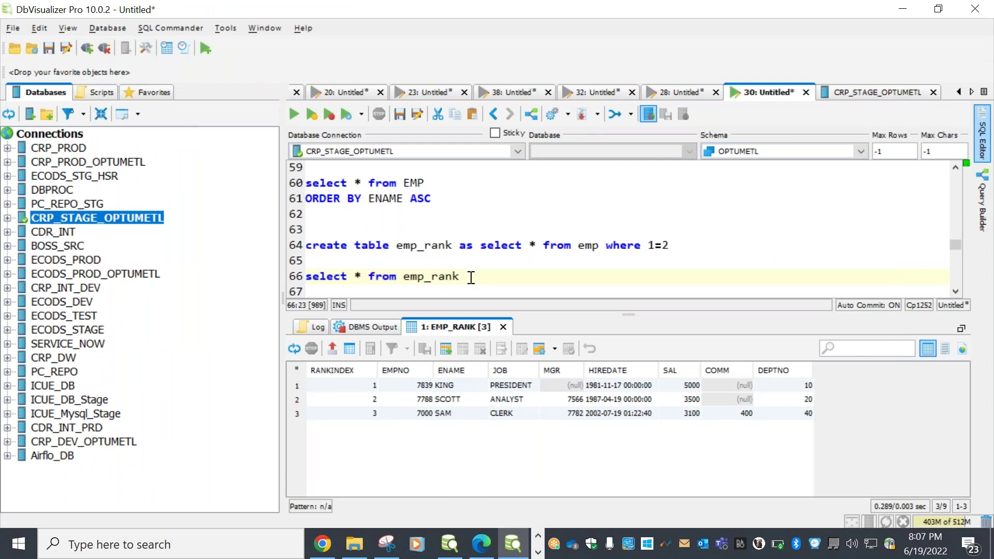
Step: Switch to the Notepad notes and list the sample values 7893, 1245 and 4782 under "LPAD to empno", with the padding 000 below
key(alt+Tab)
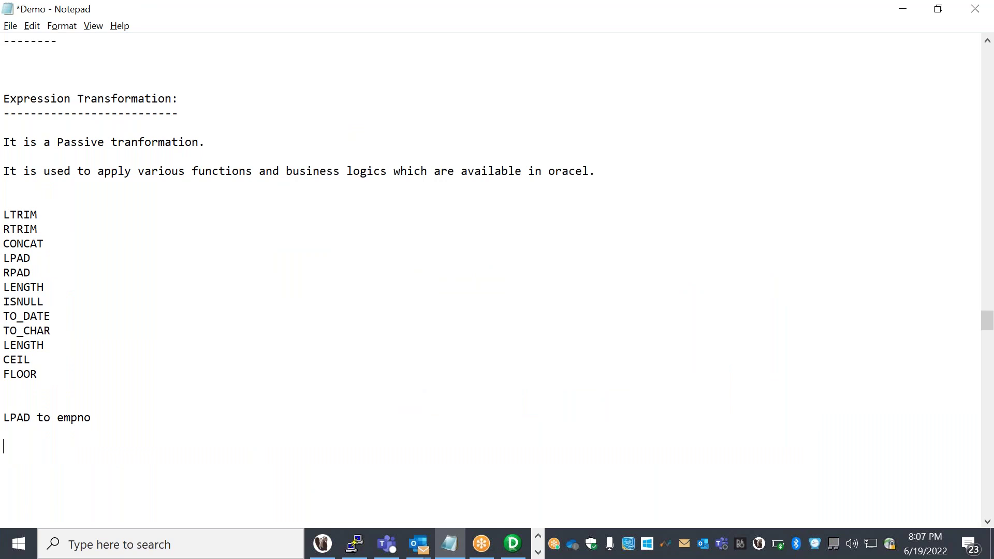
text(7893 )
text(1245)
key(Return)
text(4782)
key(Return)
key(Return)
key(Return)
text(000)
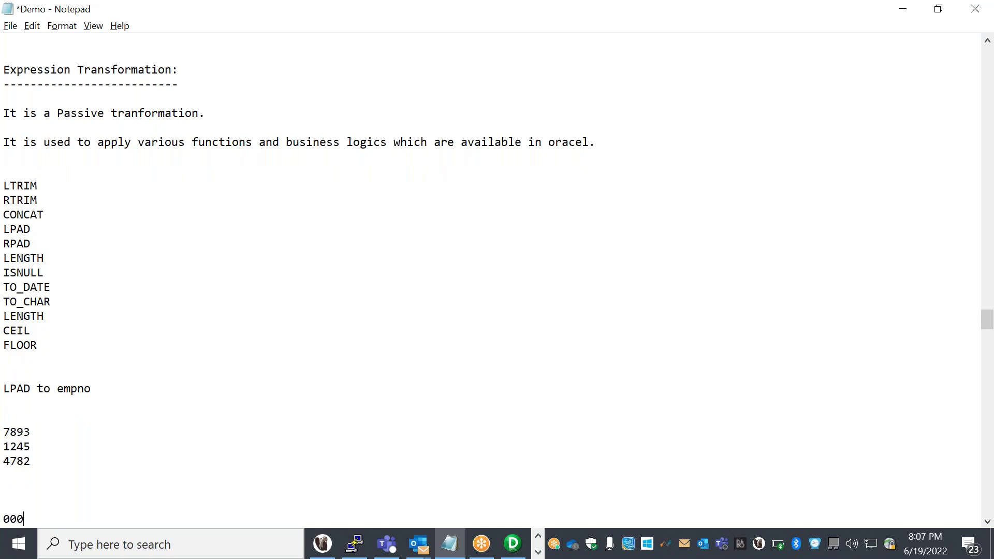
Step: Write the zero-padded values 0007893, 0001245 and 0004782 on separate lines below 000
key(Return)
key(Return)
key(Return)
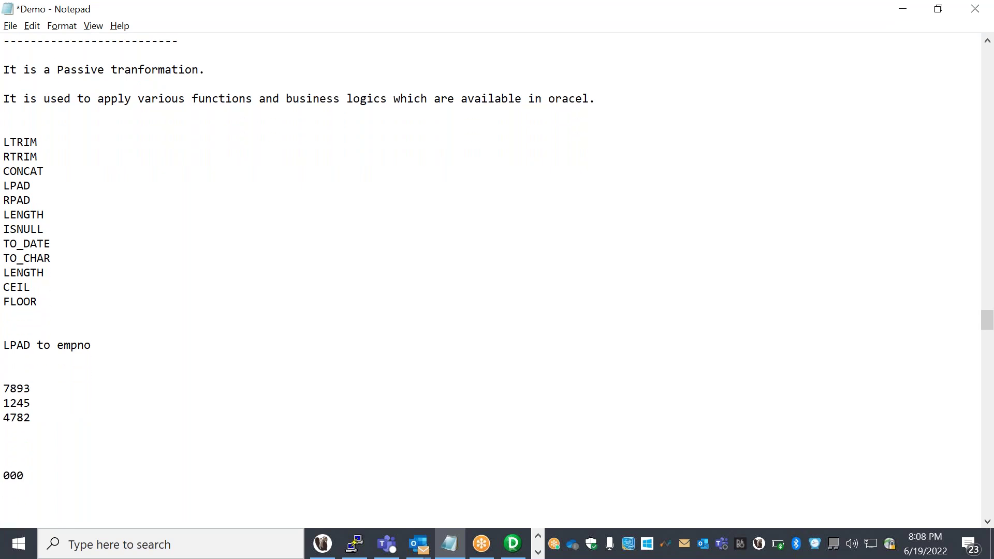
key(Return)
key(Return)
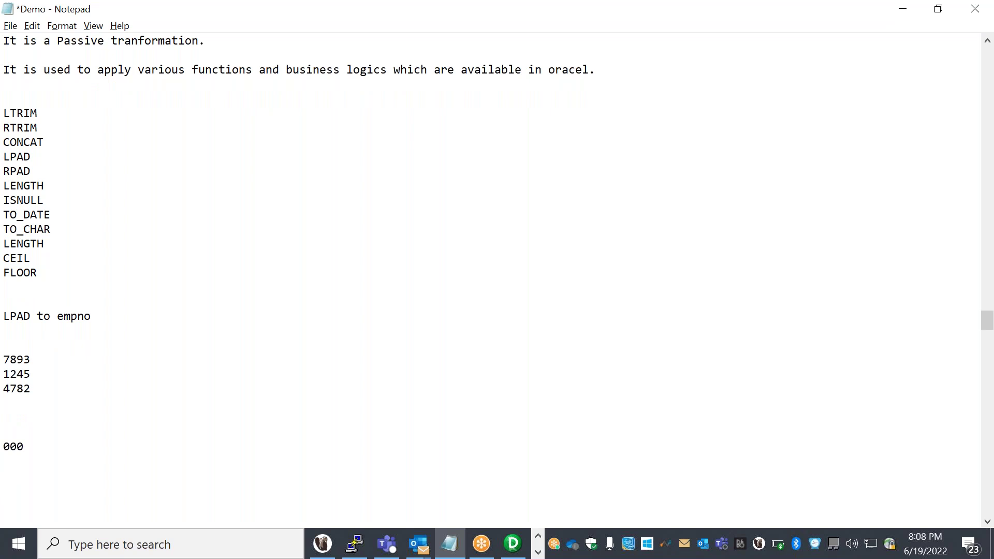
text(0007893)
key(Return)
text(0001245)
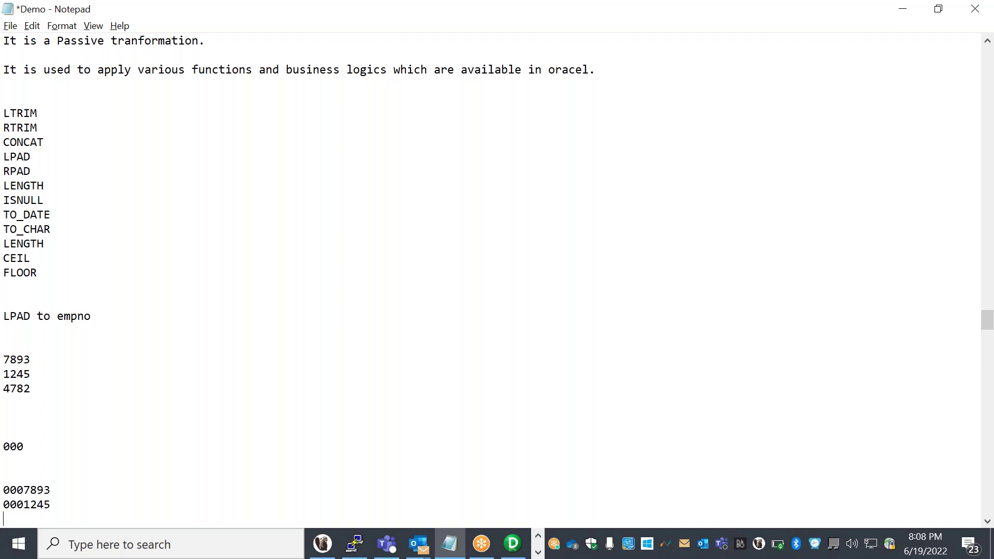
key(Return)
text(0004782)
key(Return)
key(Return)
key(Return)
key(Return)
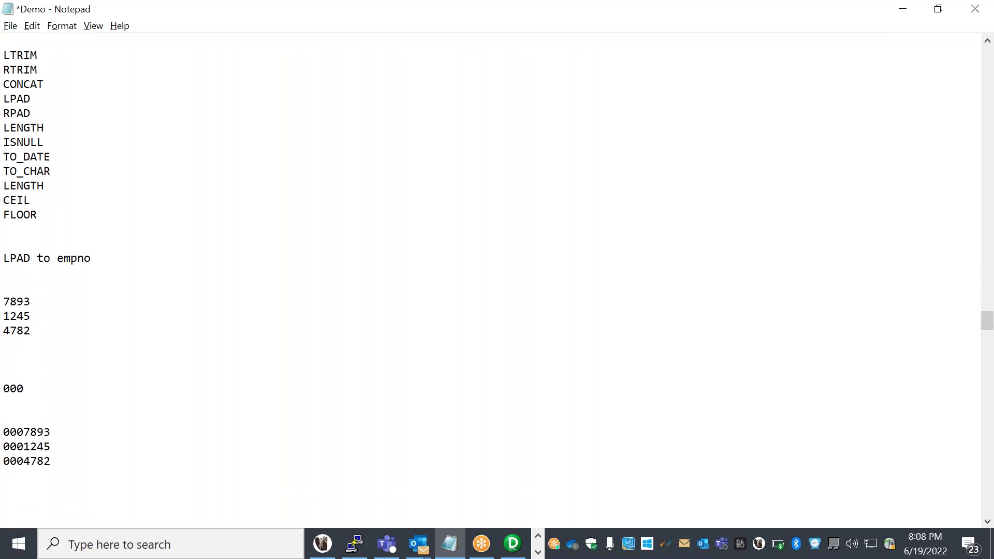
Step: Highlight the three original sample numbers, the three padded numbers and the word LPAD for comparison
drag(38, 331, 8, 303)
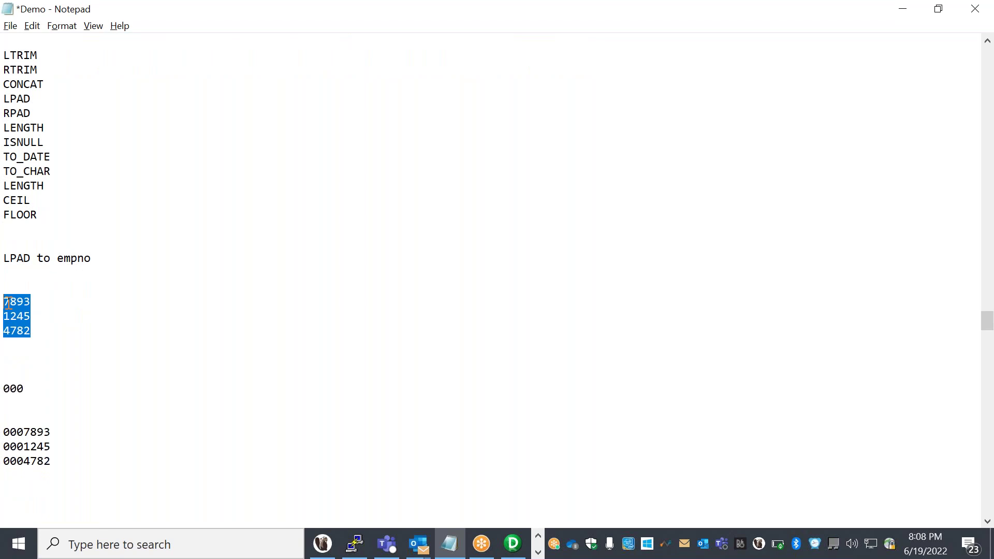
drag(58, 464, 8, 433)
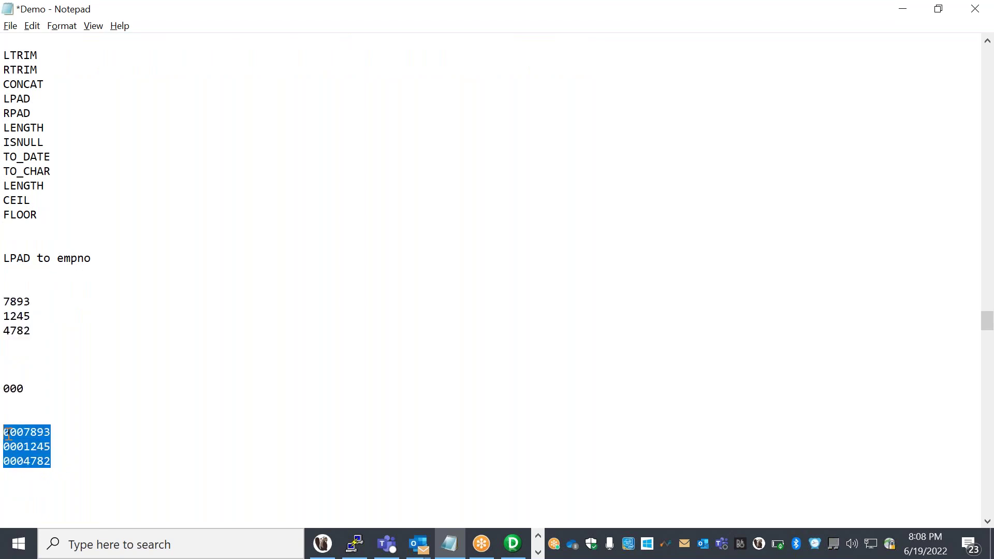
click(23, 260)
double_click(23, 260)
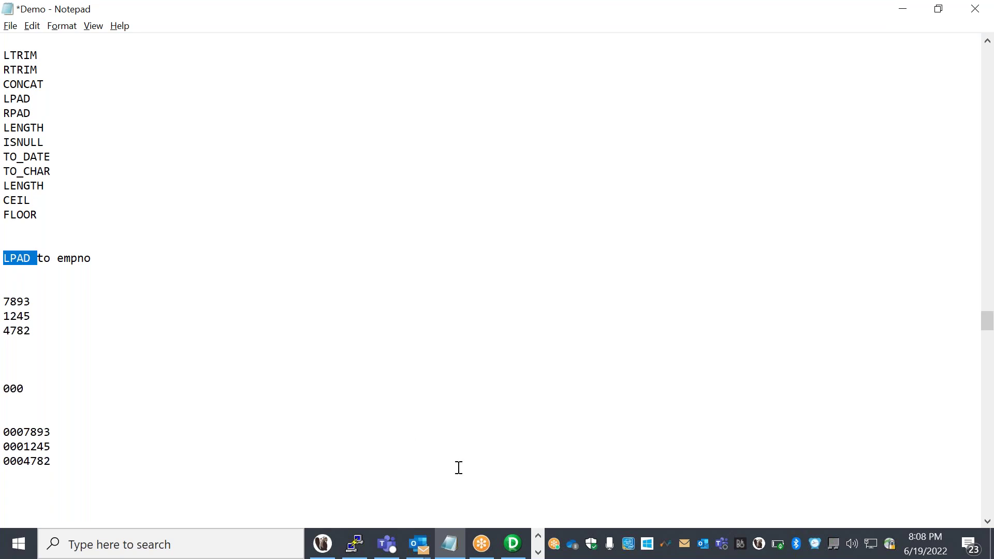
Step: Switch to DbVisualizer and enlarge the SQL editor area above the results grid
click(538, 553)
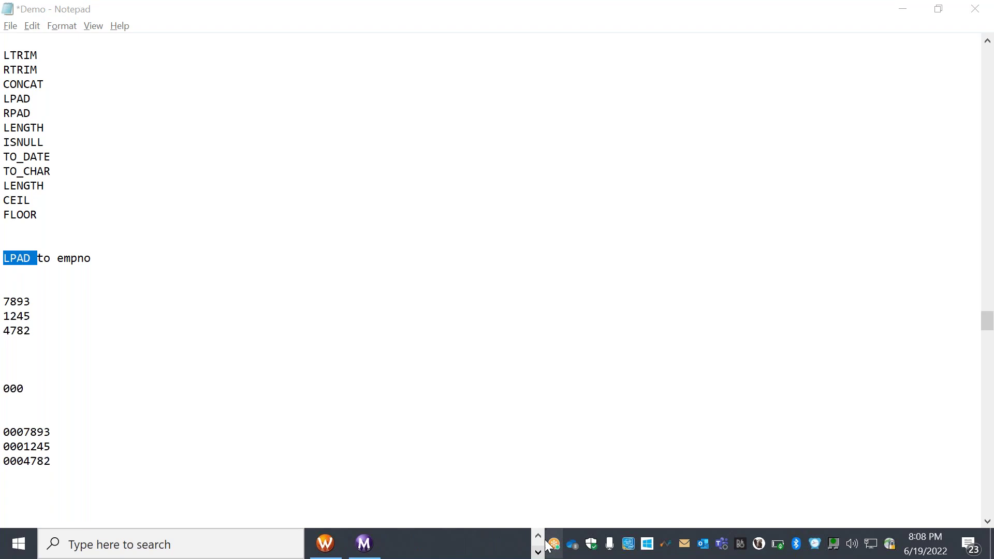
click(541, 537)
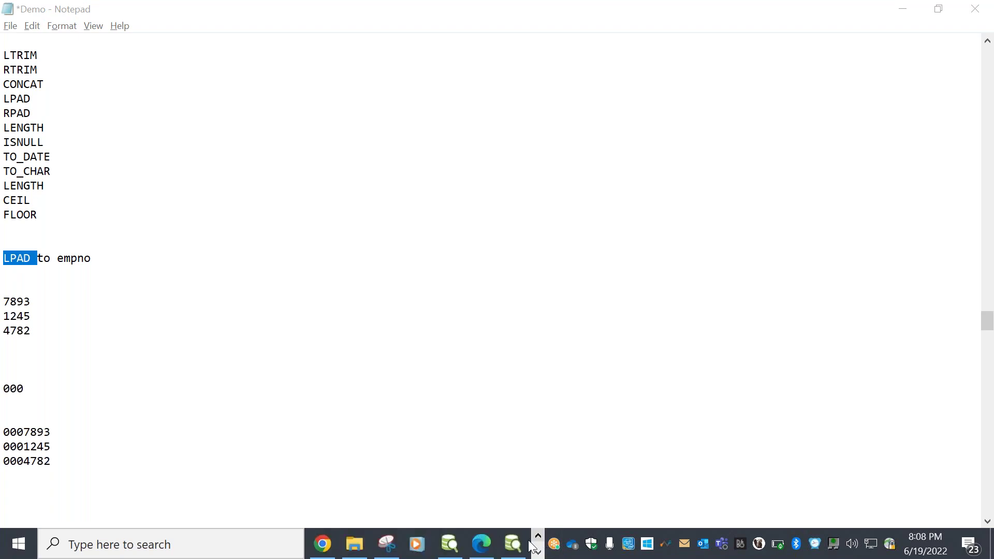
click(507, 548)
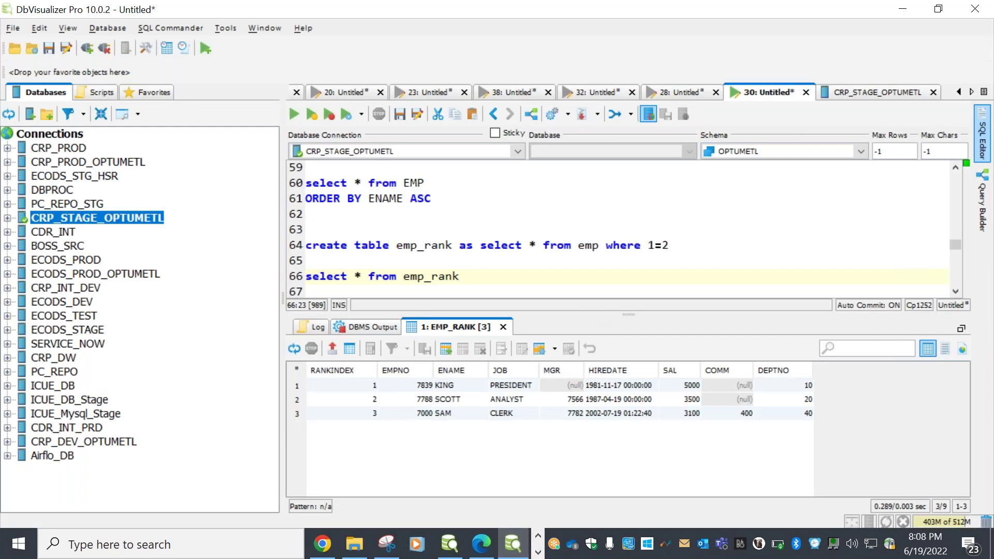
drag(580, 315, 577, 335)
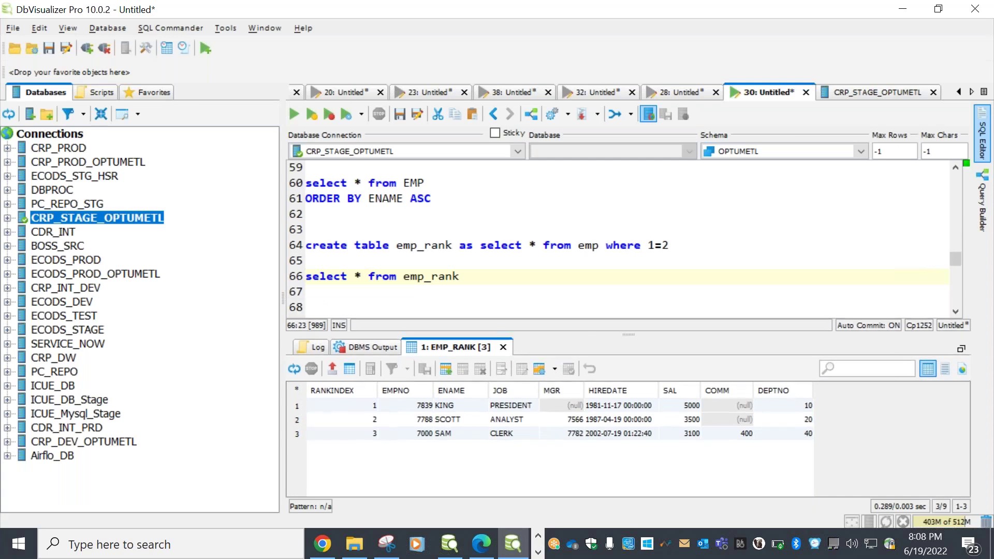
Step: Add the query "select * from EMP" below the emp_rank query and execute only that statement
key(Return)
key(Return)
key(Return)
text(sele)
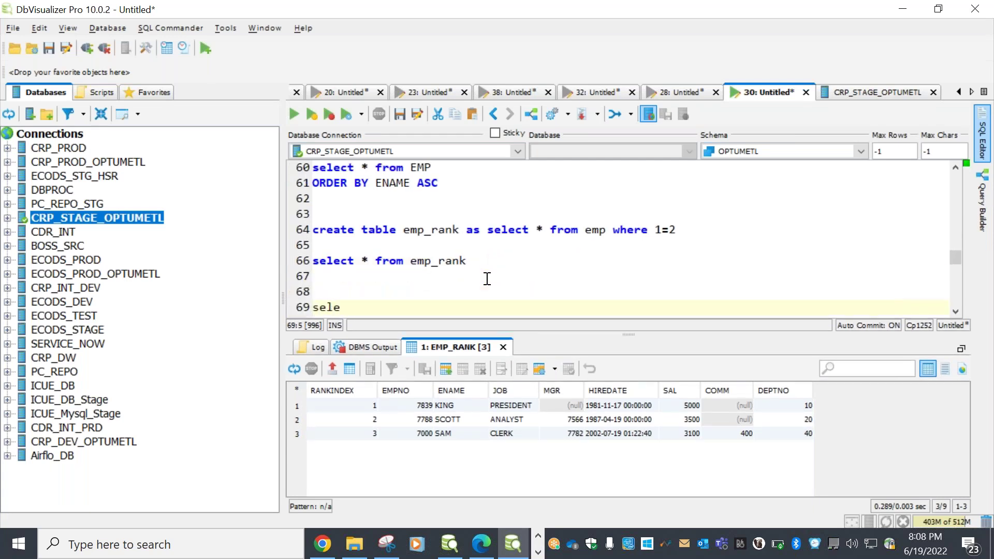
text(ct * from)
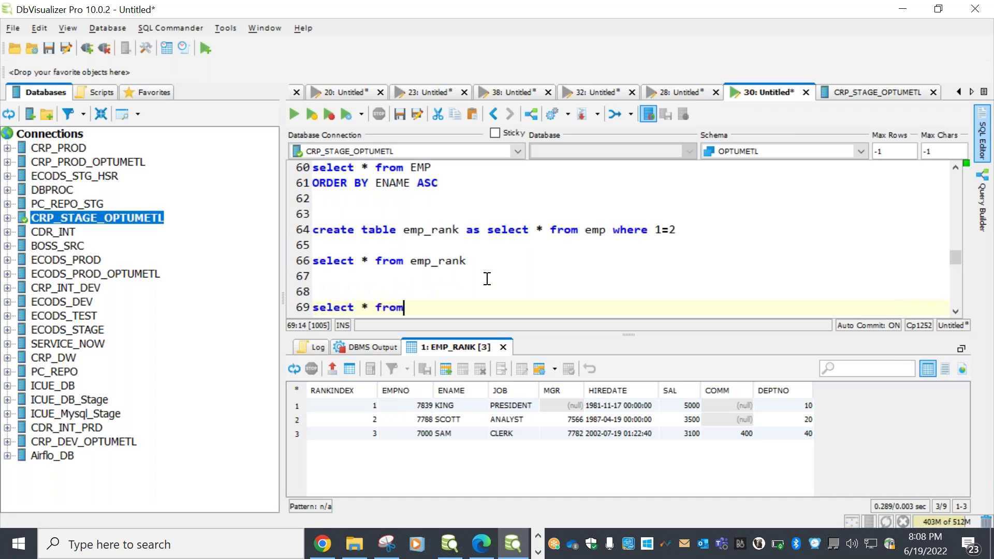
text( EMP)
key(Return)
key(Return)
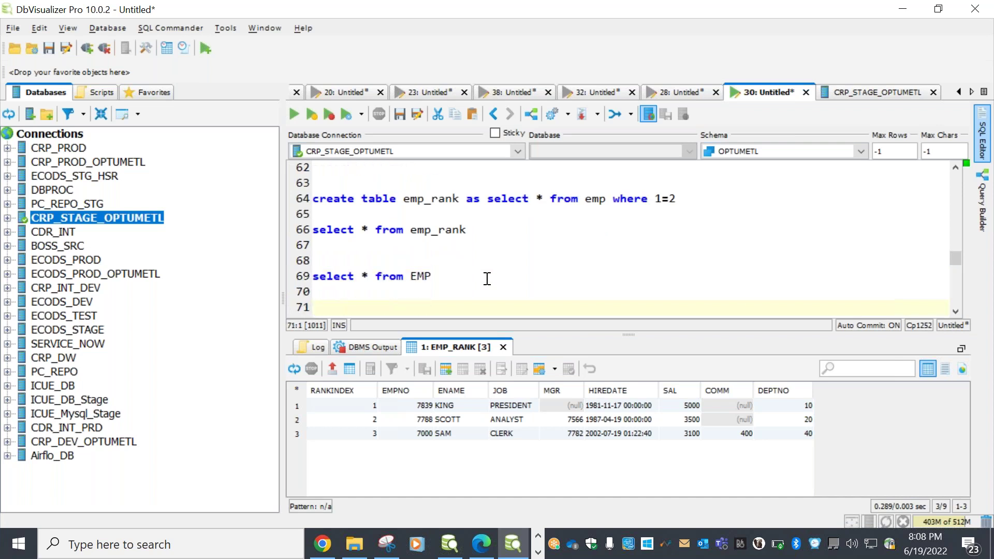
drag(431, 276, 312, 276)
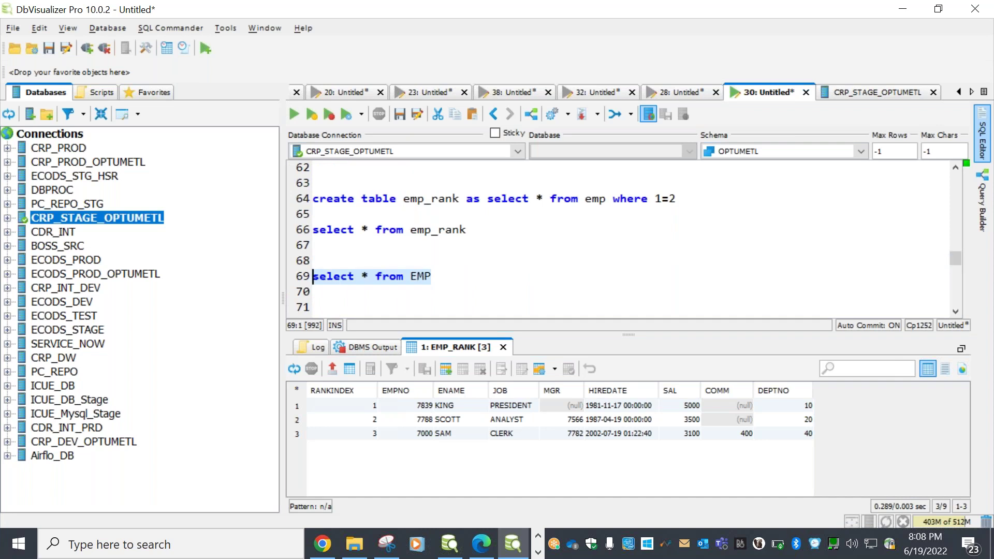
click(292, 113)
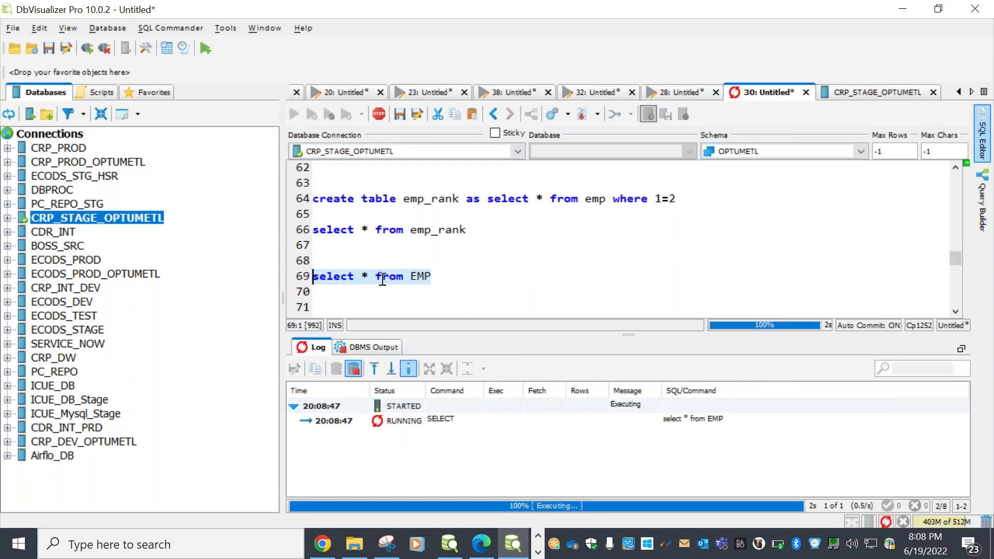
Step: Replace the asterisk in the EMP query with empno, run "select empno from EMP" and enlarge the results grid
click(367, 276)
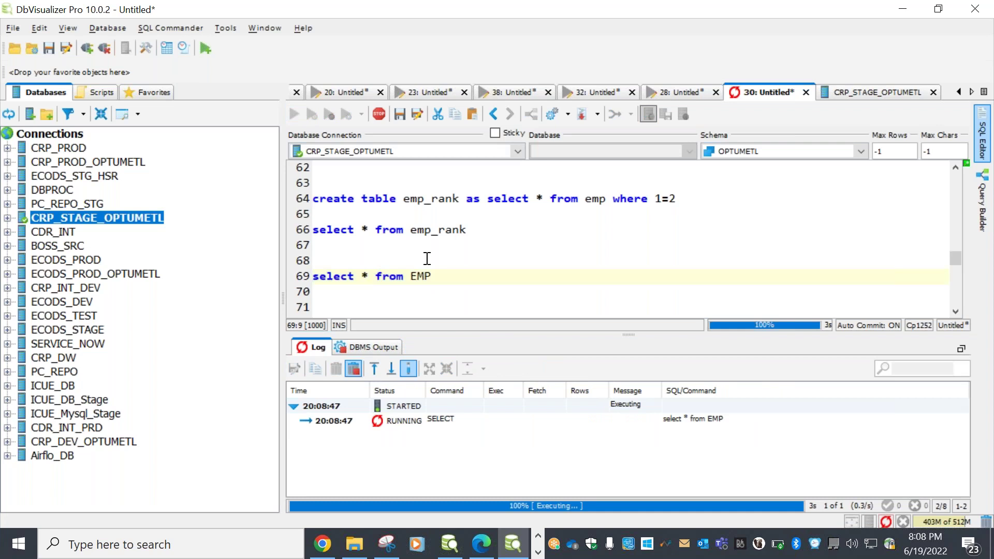
key(BackSpace)
text(empno)
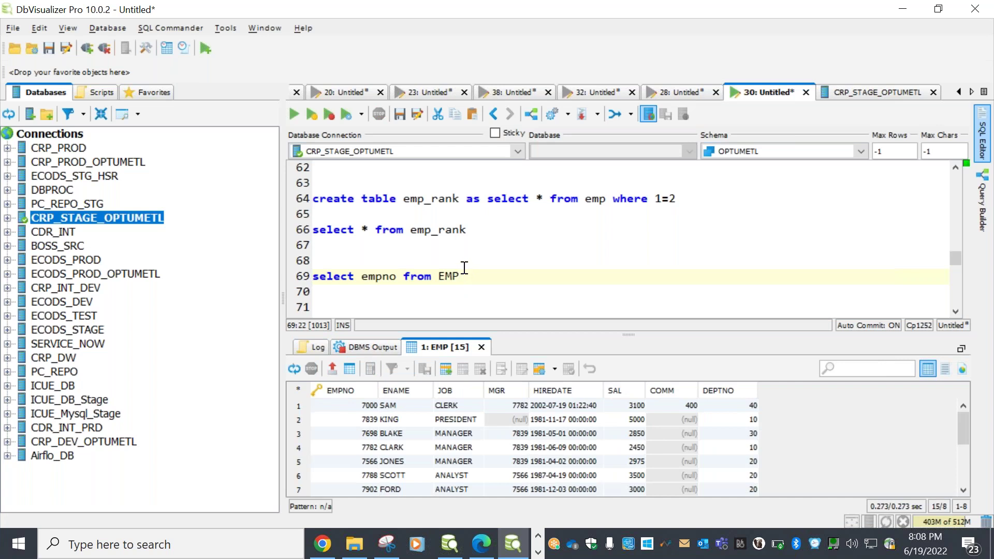
drag(464, 269, 461, 261)
click(293, 114)
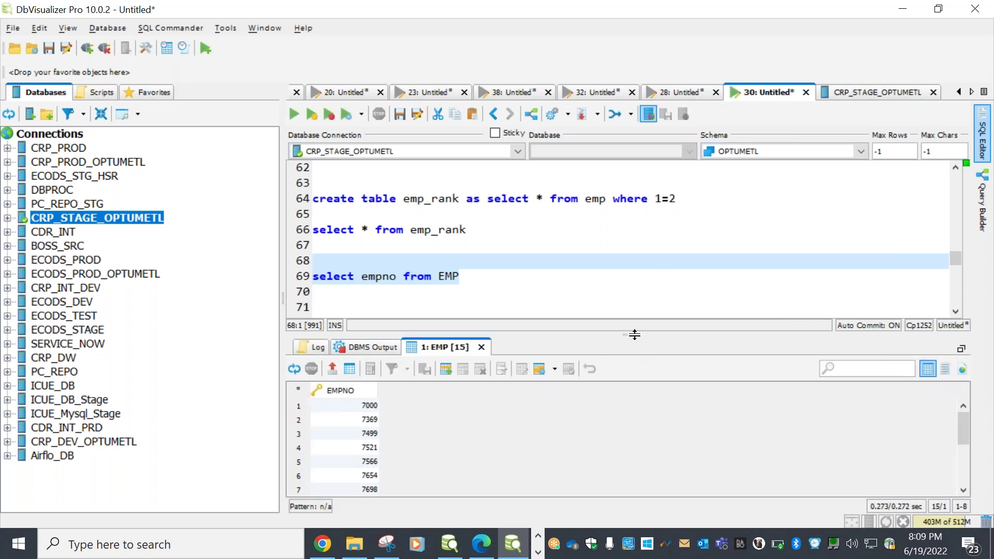
drag(634, 334, 917, 261)
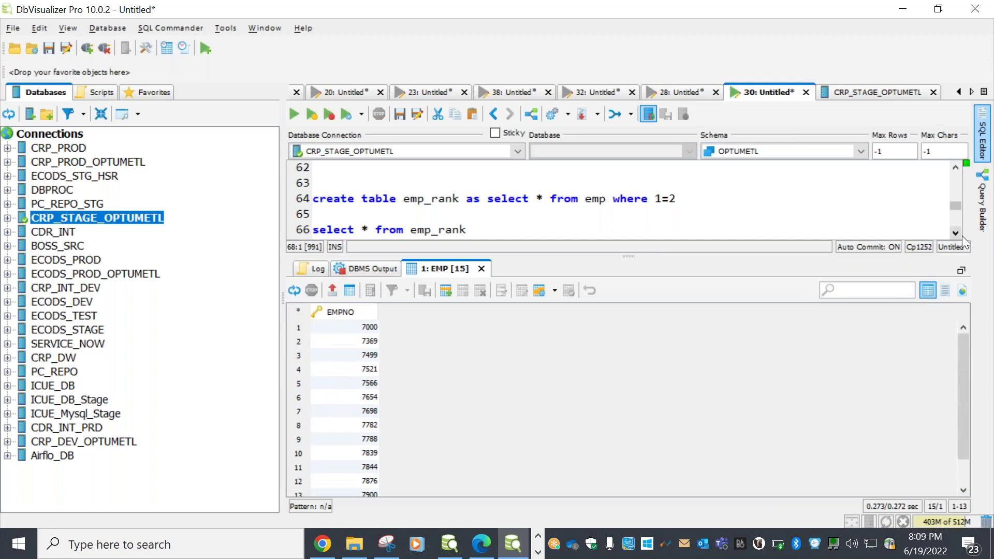
scroll(955, 234, down, 2)
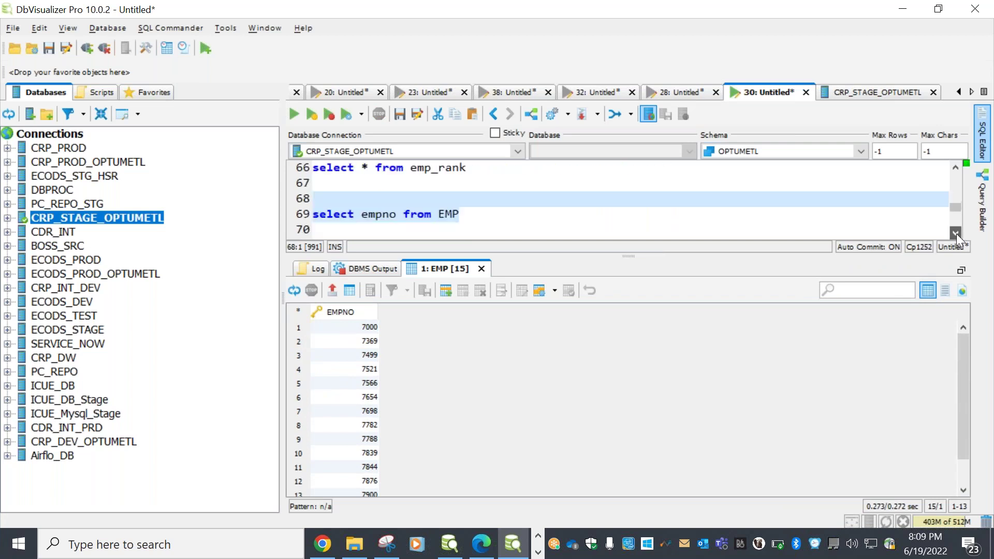
Step: Try wrapping empno in LPAD with arguments 0 and 3, and execute "select LPAD(empno,0,3) from EMP"
click(363, 214)
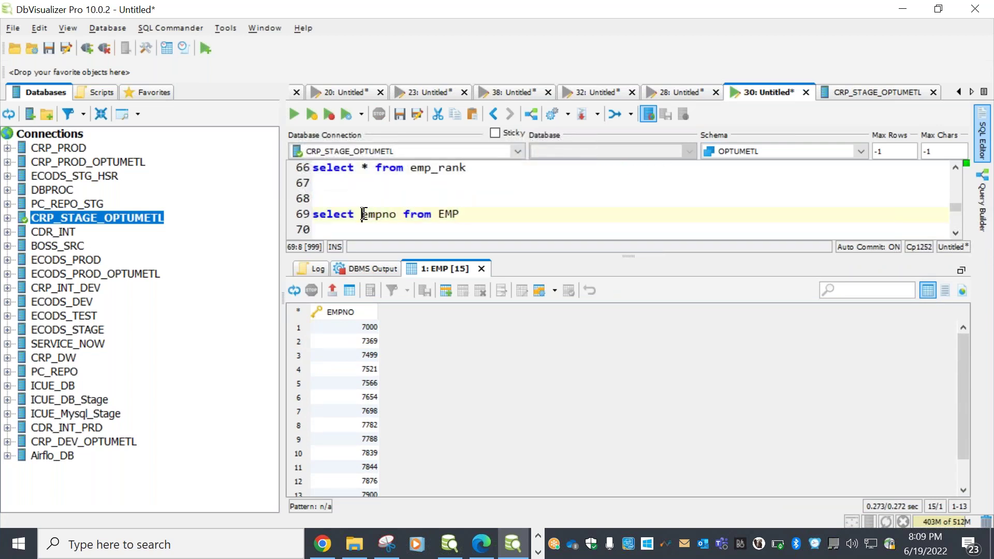
text(LPAD)
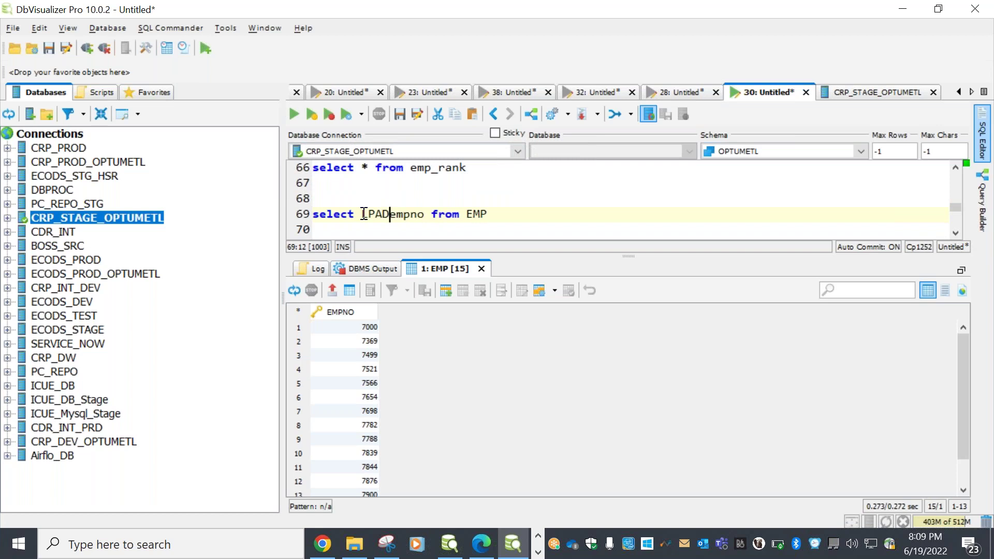
text(()
key(Right)
key(Right)
key(Right)
key(Right)
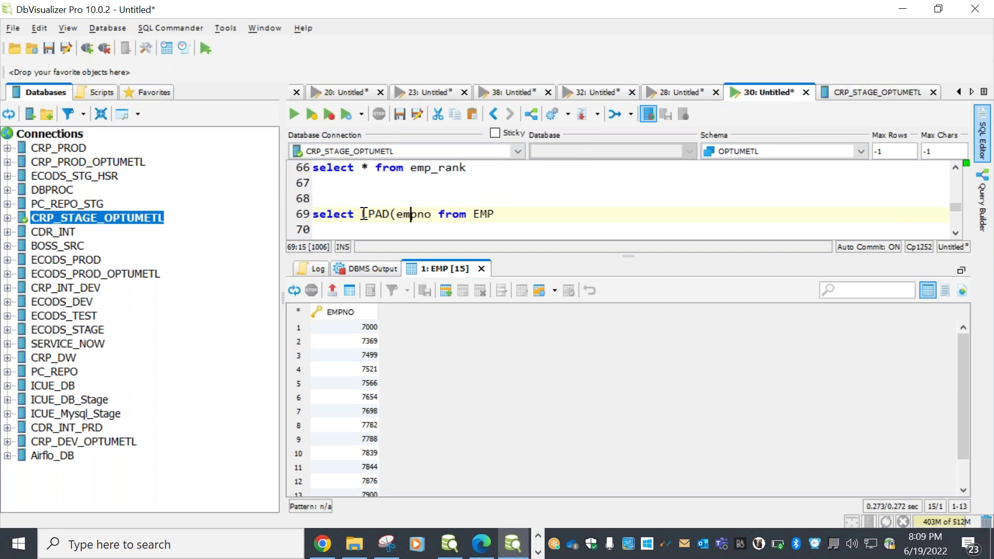
text(,3.)
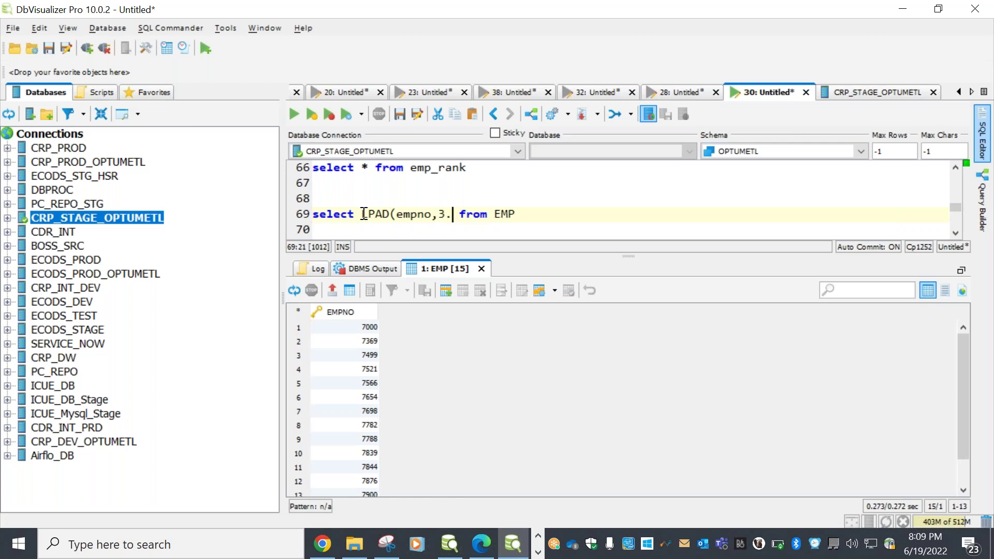
key(BackSpace)
text(,0)
key(BackSpace)
key(BackSpace)
key(BackSpace)
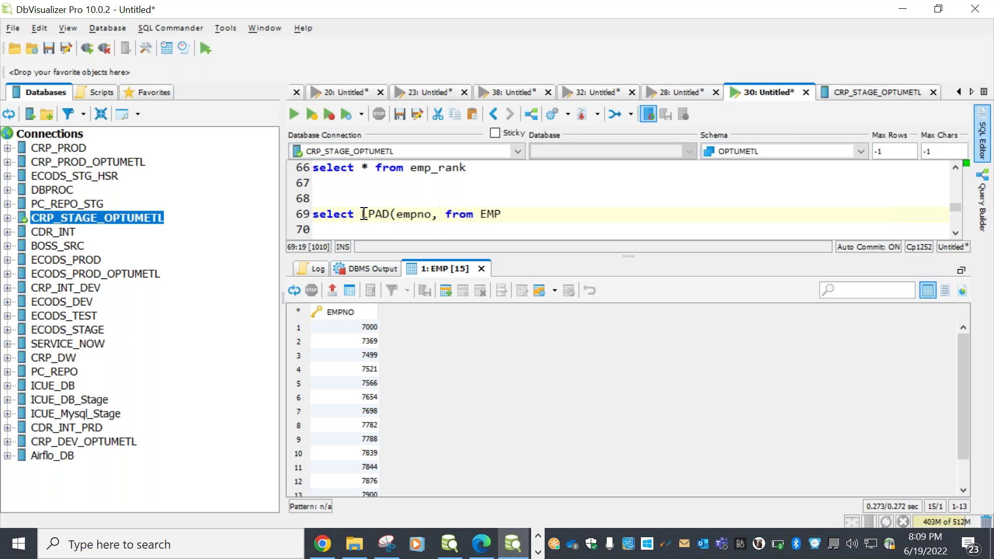
text(0,3)
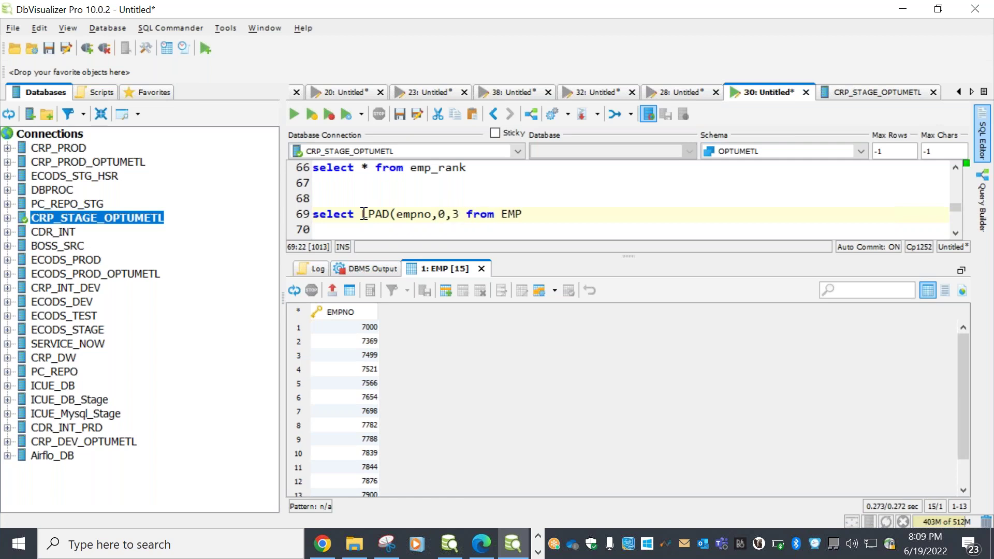
text())
drag(538, 209, 538, 204)
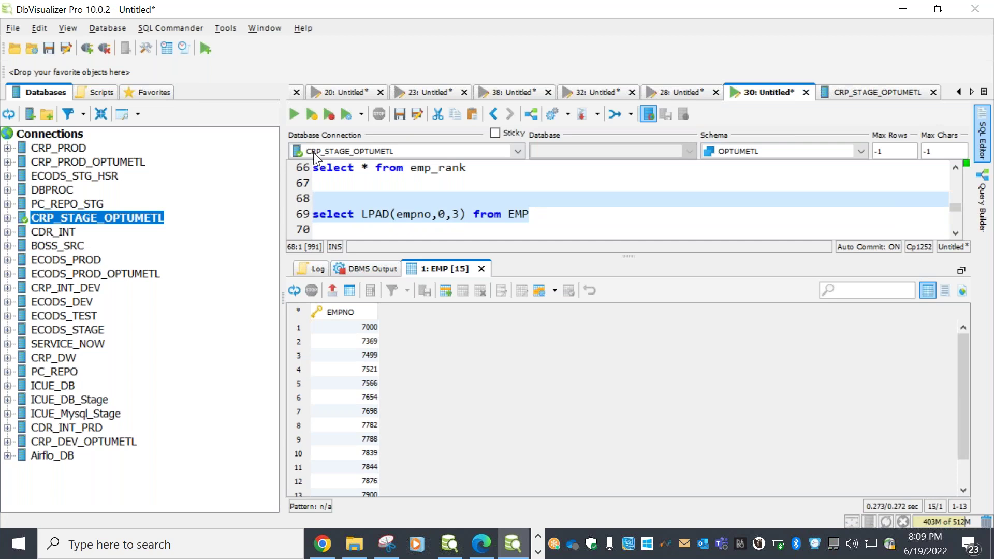
click(293, 114)
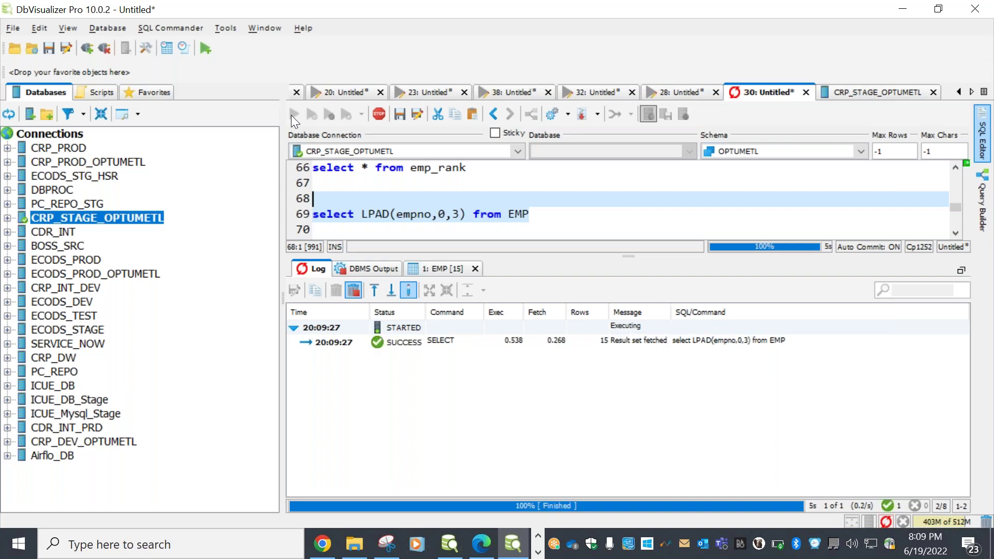
Step: Swap the LPAD arguments to 3 and 0, execute "select LPAD(empno,3,0) from EMP" and dismiss the low-battery notice
click(443, 214)
key(BackSpace)
text(3)
key(Right)
key(Right)
key(BackSpace)
text(0)
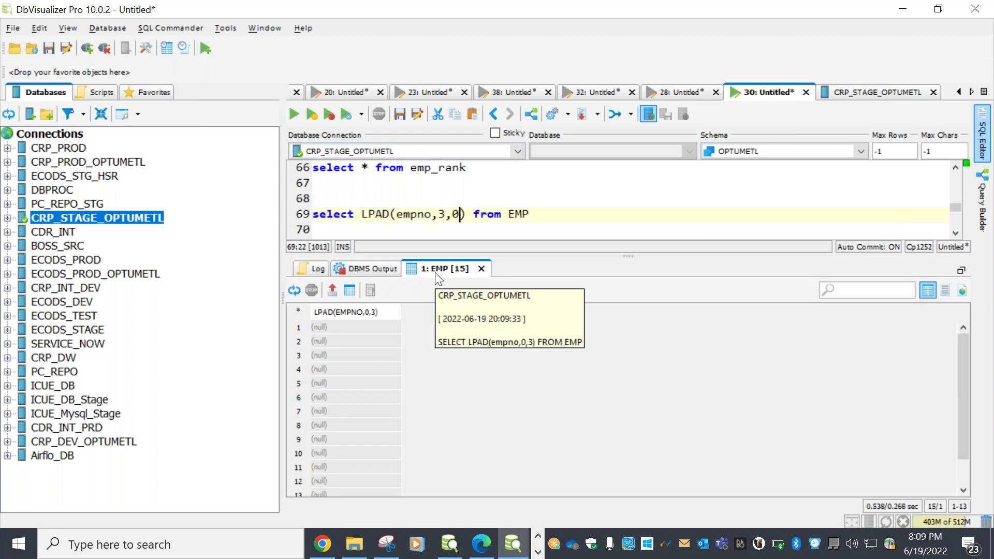
drag(537, 215, 537, 193)
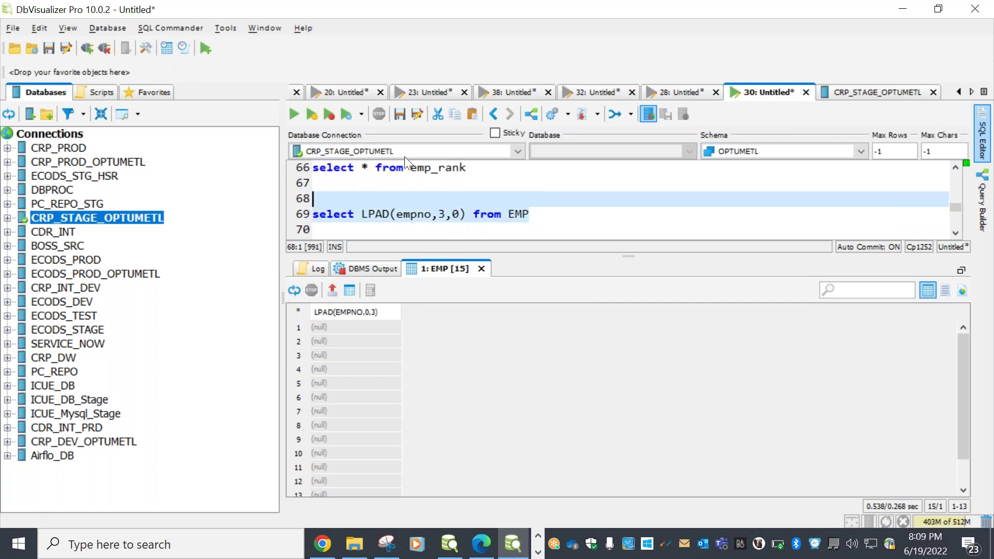
click(293, 114)
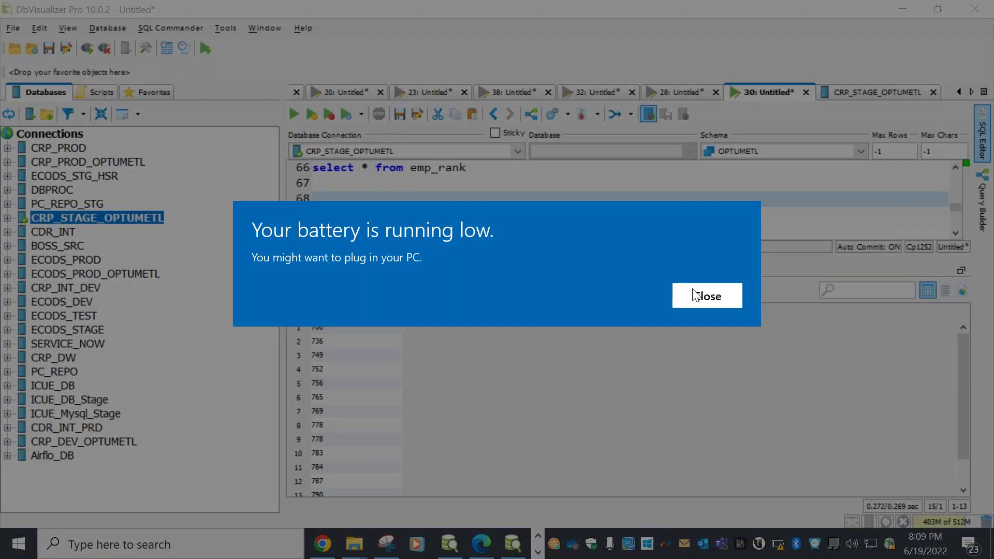
click(707, 296)
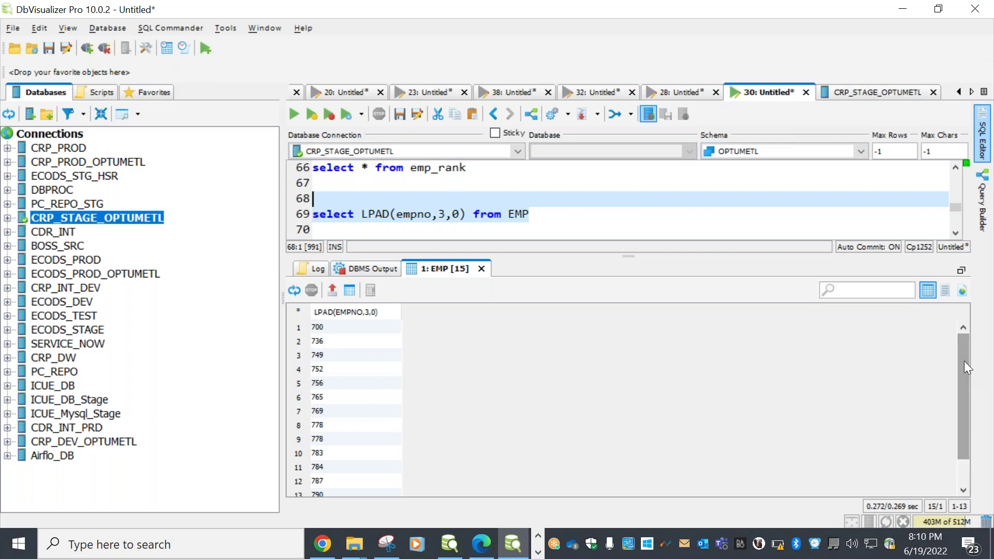
Step: Replace the LPAD expression with an asterisk and execute only "select * from EMP"
click(452, 218)
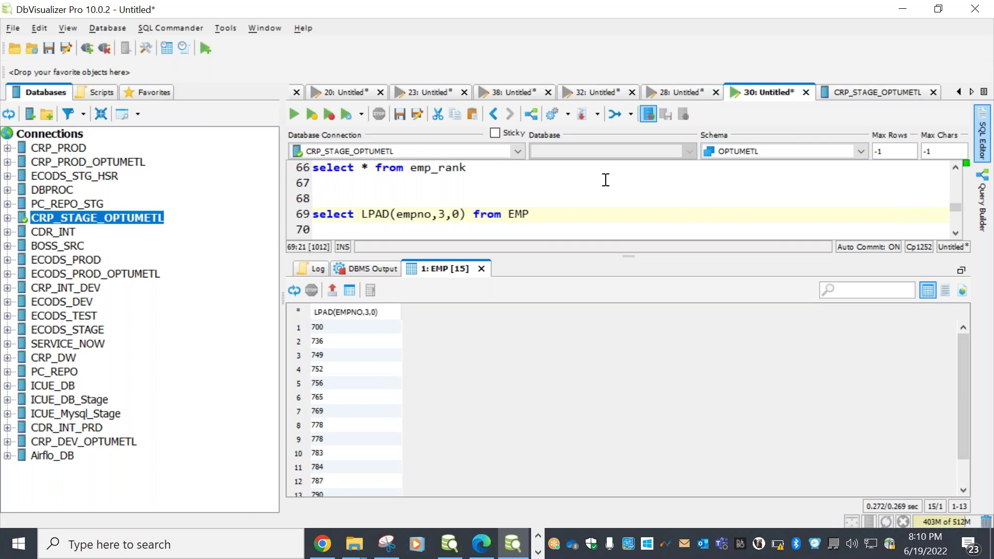
key(BackSpace)
key(BackSpace)
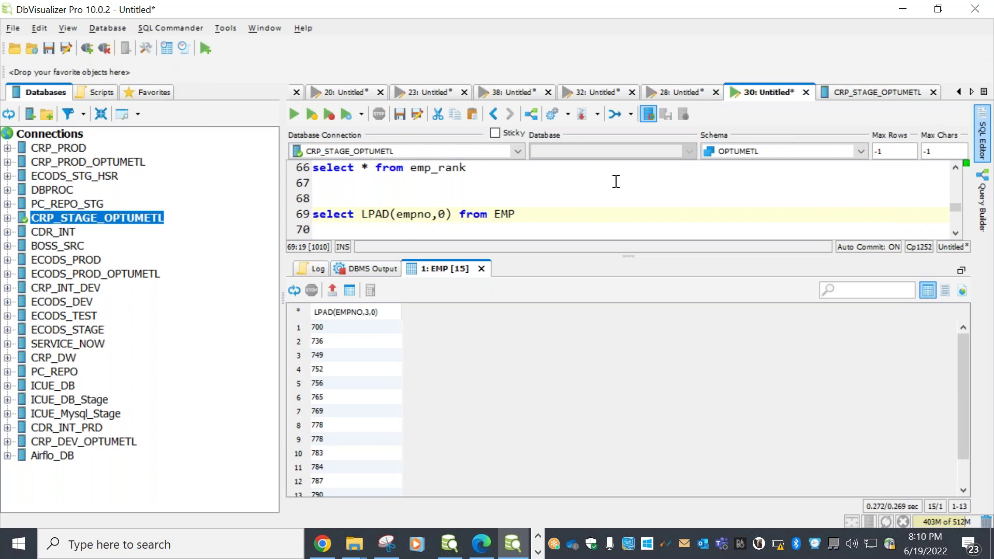
drag(452, 213, 354, 207)
key(BackSpace)
text(*)
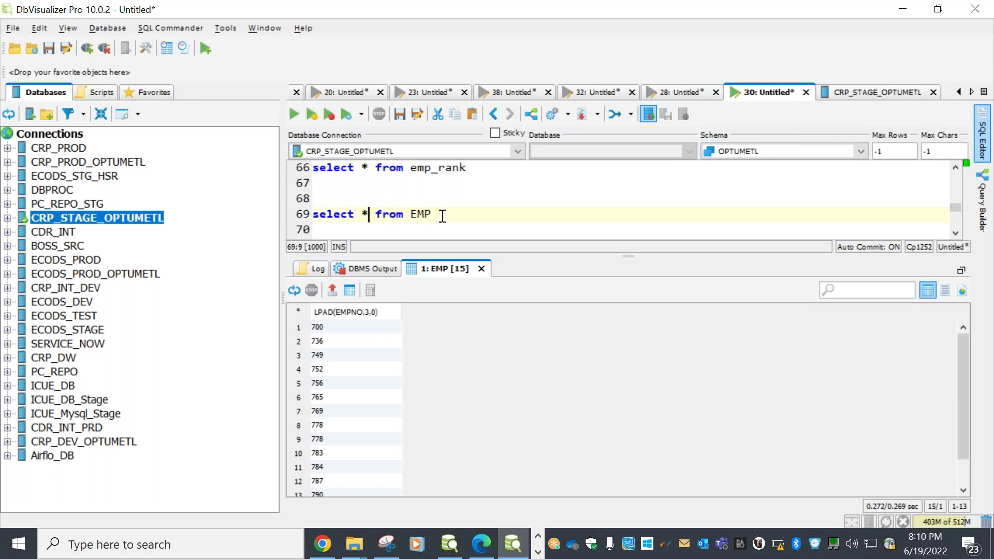
drag(431, 214, 313, 198)
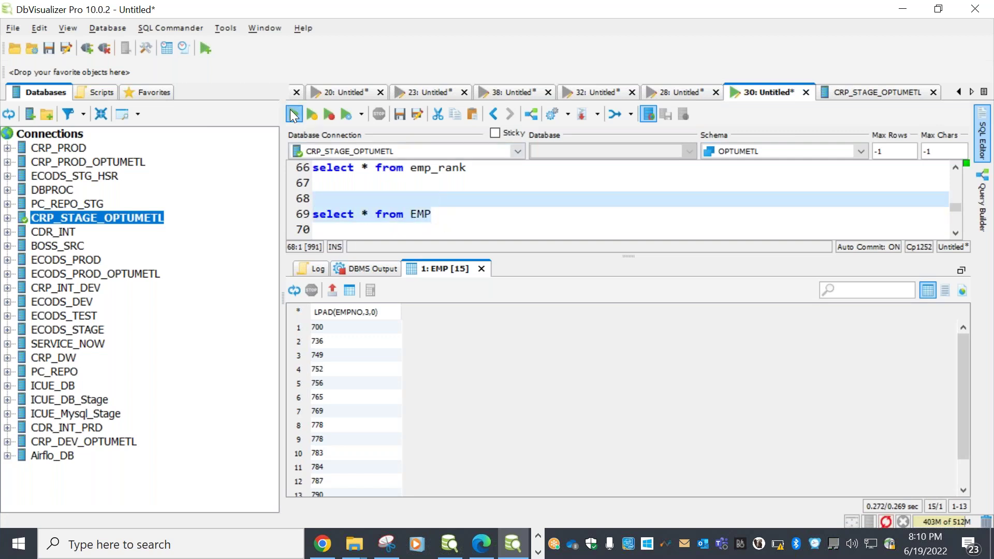
click(293, 113)
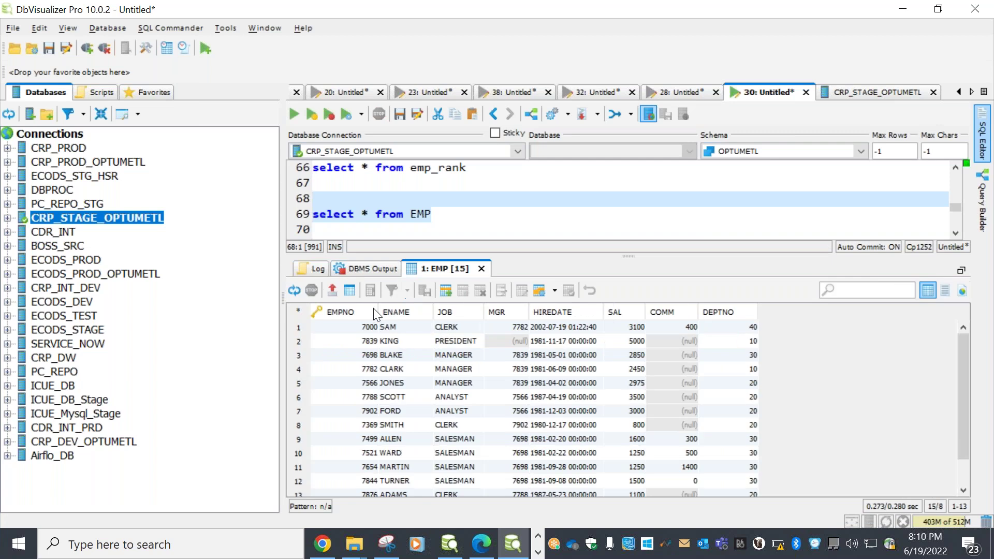
Step: Copy the first five EMPNO values from the results, retype the query's table name as emp, and paste the values two lines below
shift+click(352, 382)
key(ctrl+c)
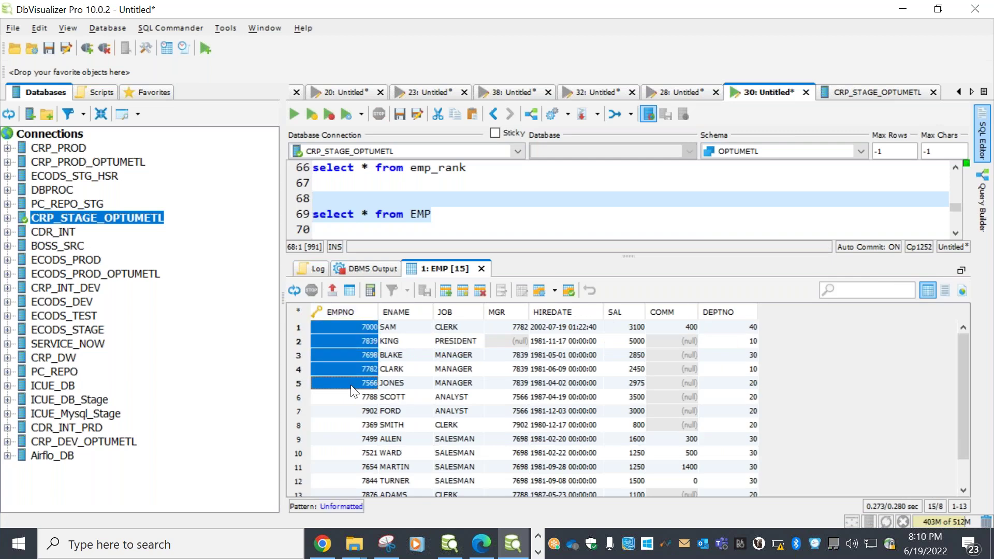
click(450, 216)
text(\\)
text(\\)
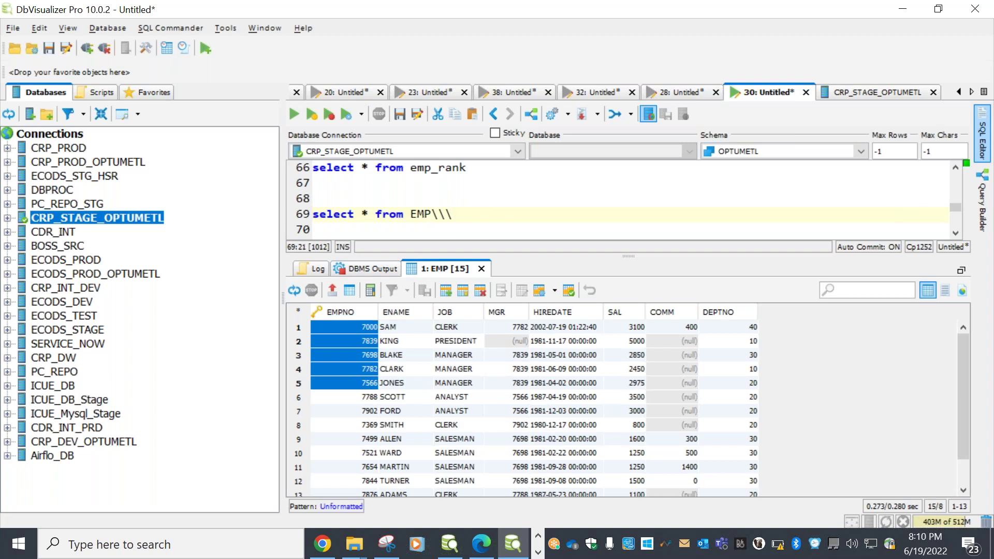
key(BackSpace)
key(BackSpace)
key(BackSpace)
key(BackSpace)
key(BackSpace)
key(BackSpace)
key(BackSpace)
text(emp)
key(Return)
key(Return)
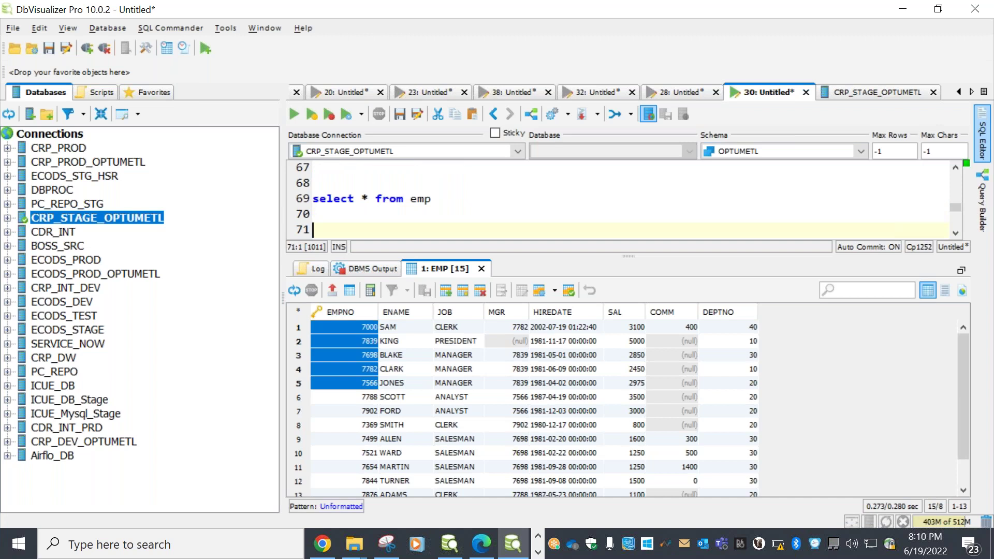
key(ctrl+v)
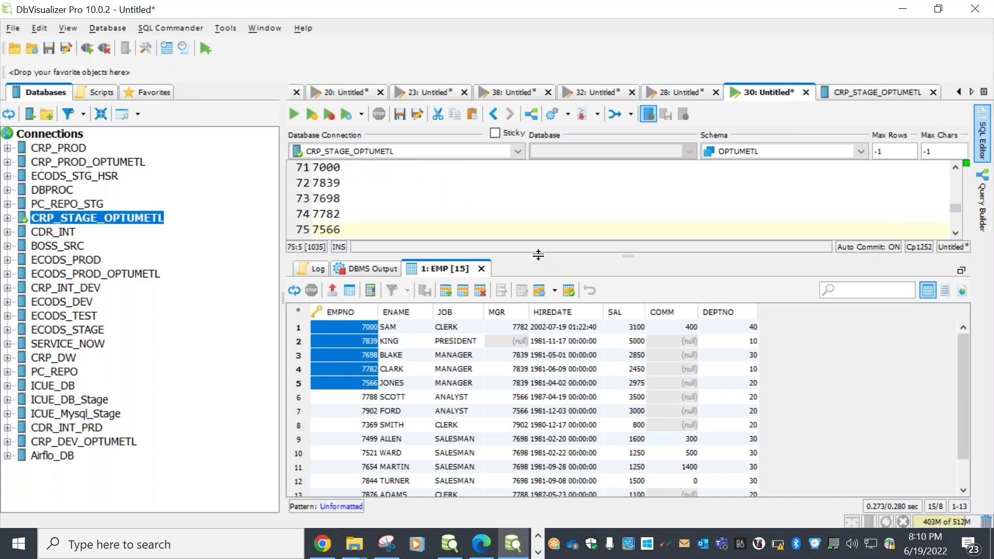
Step: Enlarge the SQL editor area, replace the asterisk with lpad(empno,0,3,0) and execute the emp query
drag(542, 338, 541, 340)
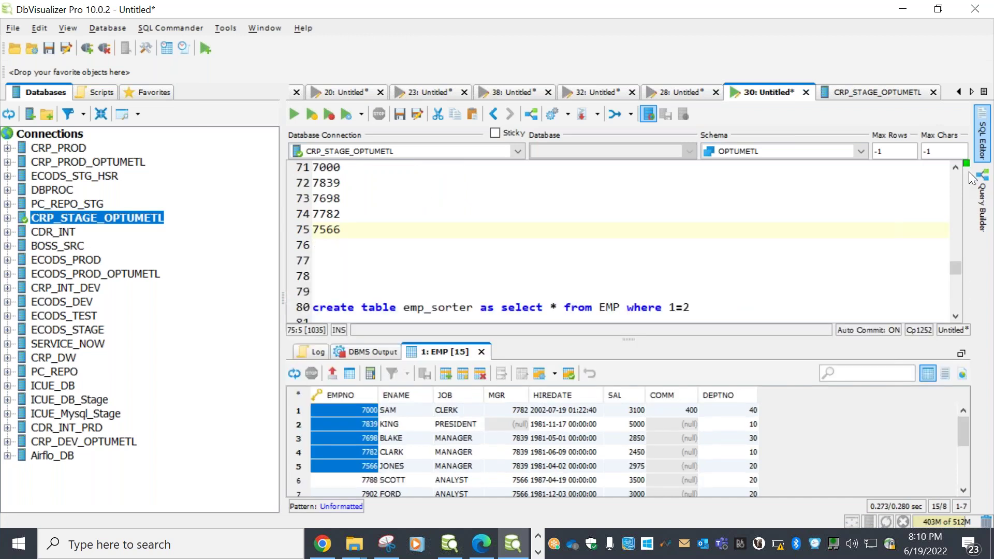
click(952, 169)
click(952, 170)
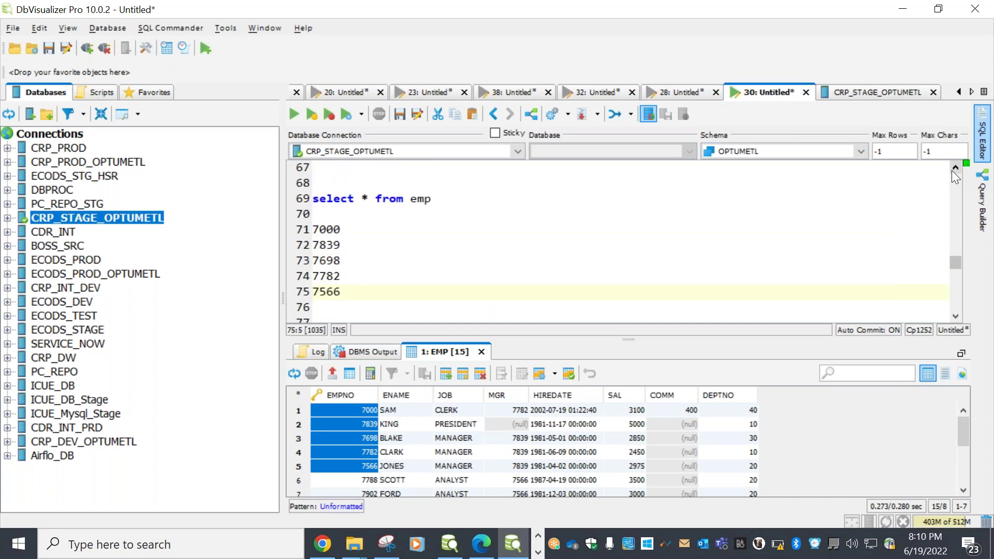
click(361, 198)
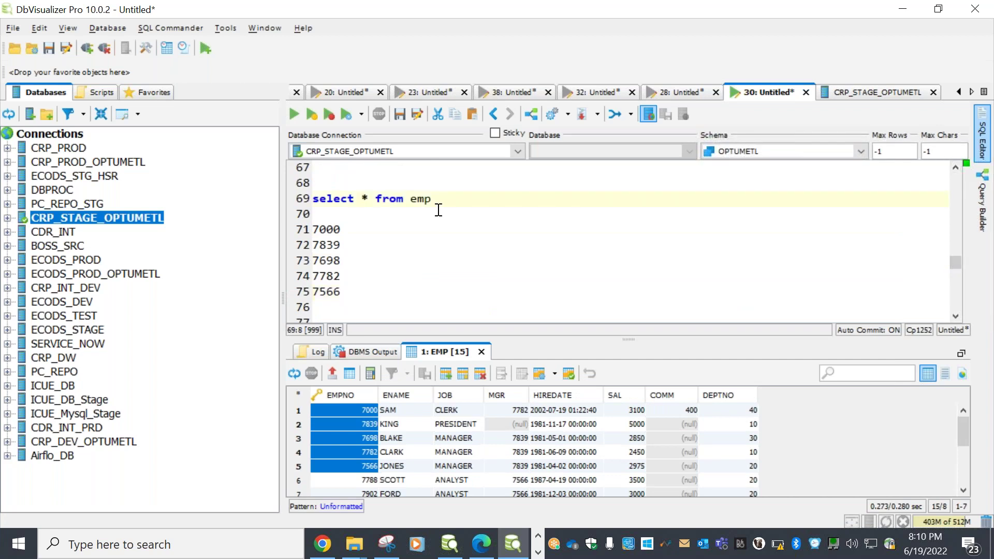
key(Delete)
text(lpad)
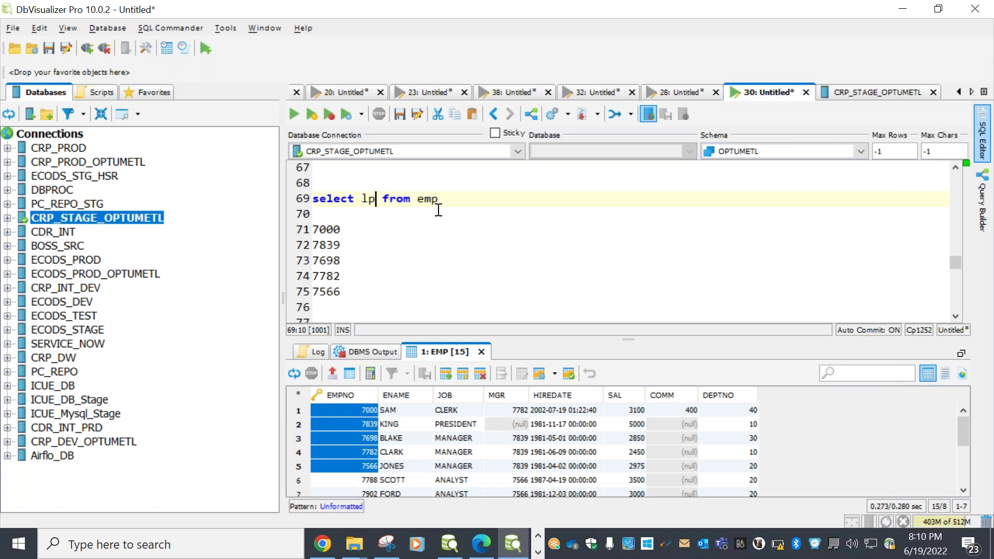
text((empno)
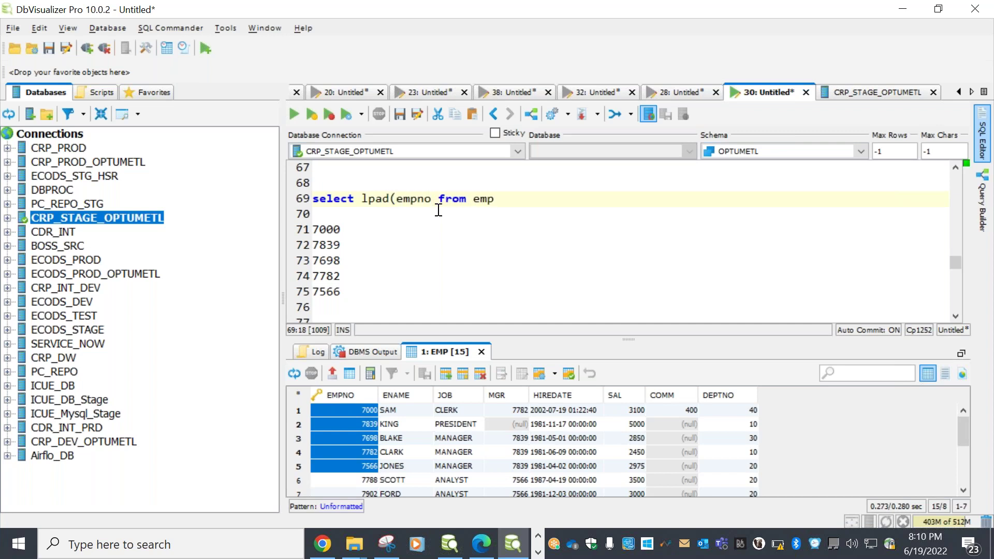
text(,)
text(0,3,0))
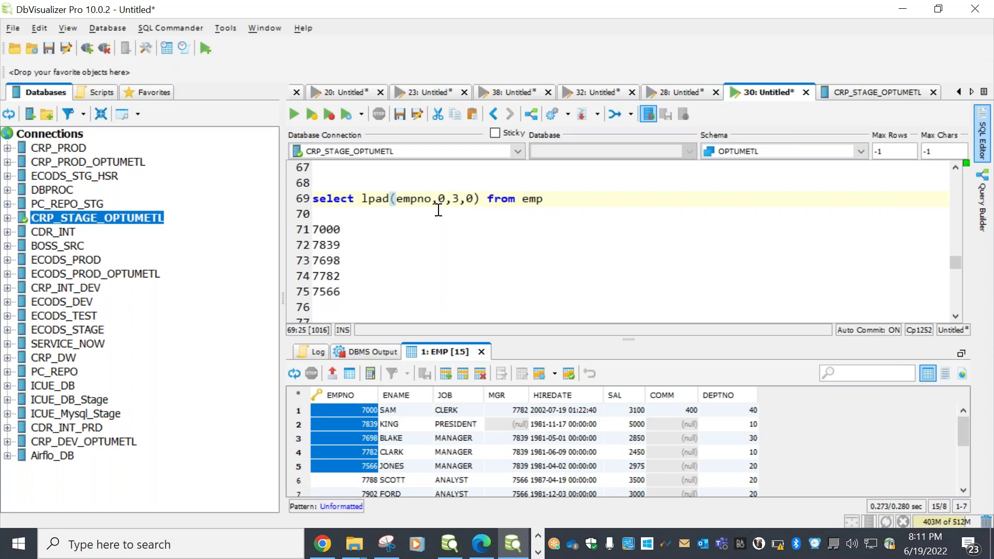
drag(552, 198, 313, 182)
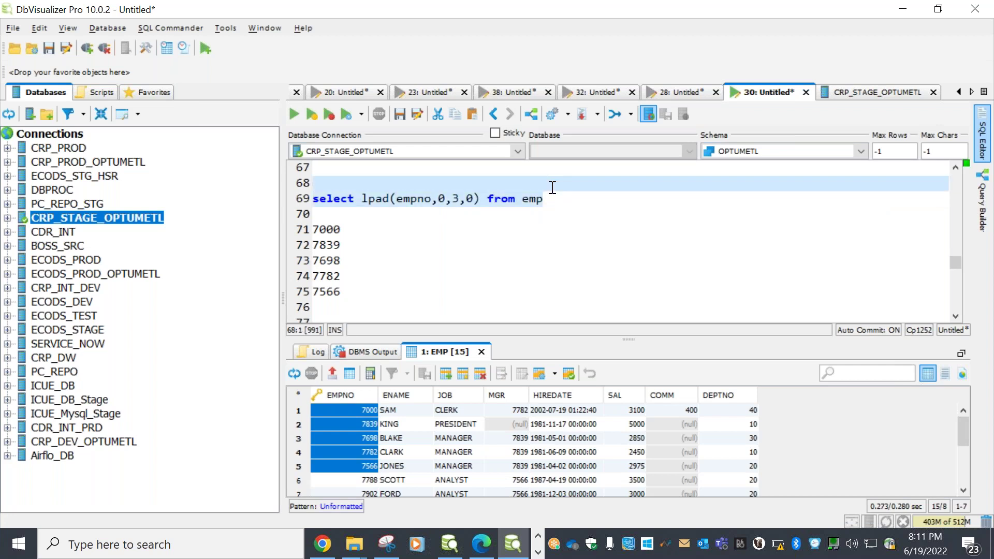
click(293, 114)
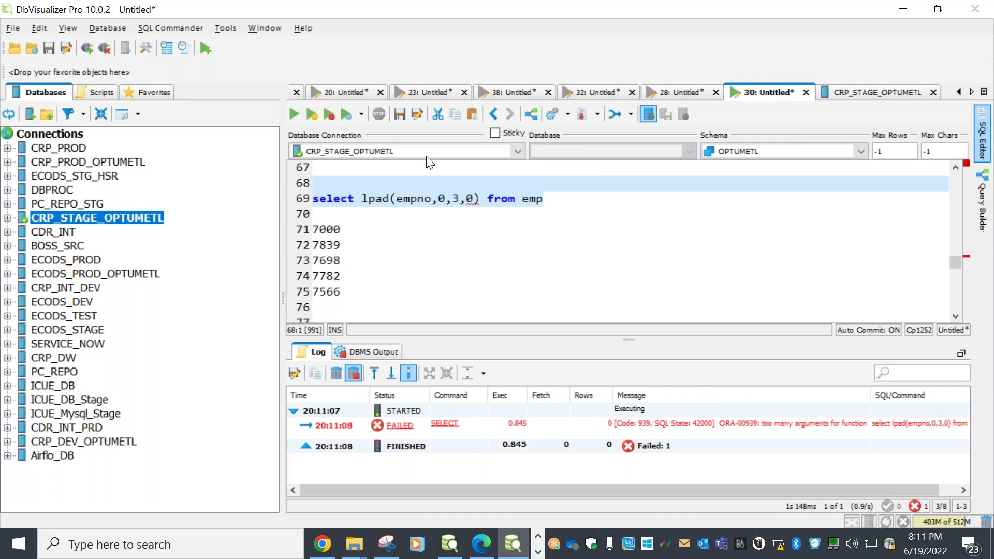
Step: Reduce the lpad arguments after empno to 0 and 7, and execute "select lpad(empno,0,7) from emp"
click(473, 199)
key(BackSpace)
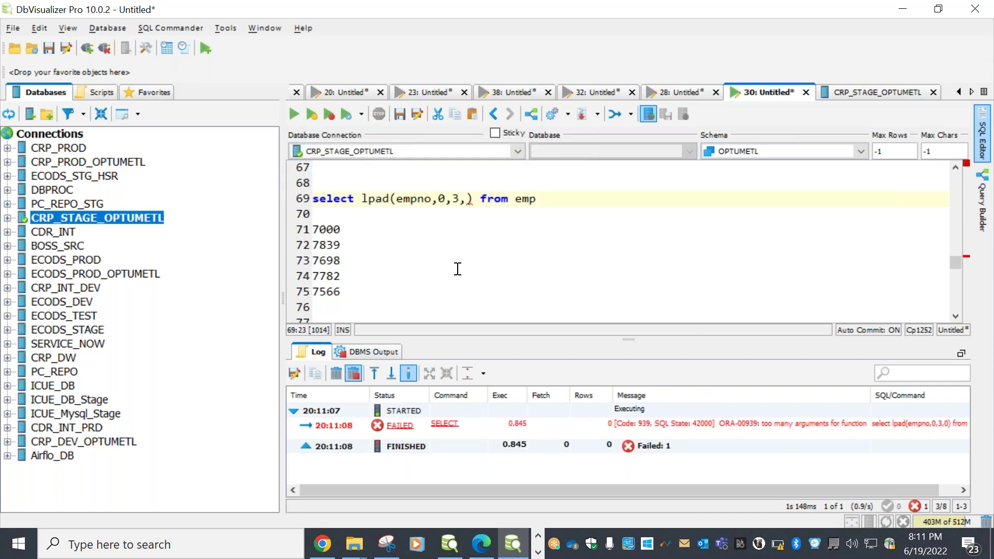
key(BackSpace)
key(BackSpace)
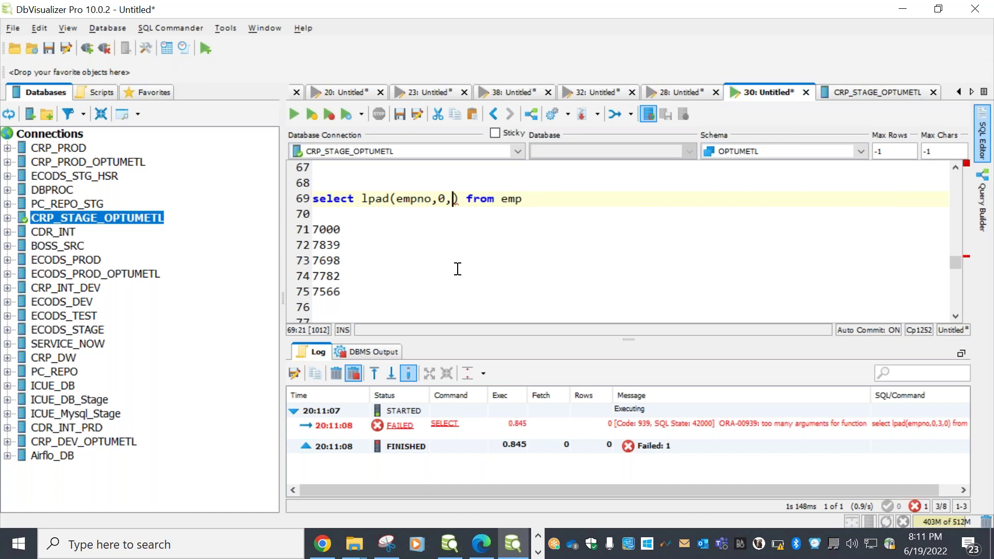
text(7)
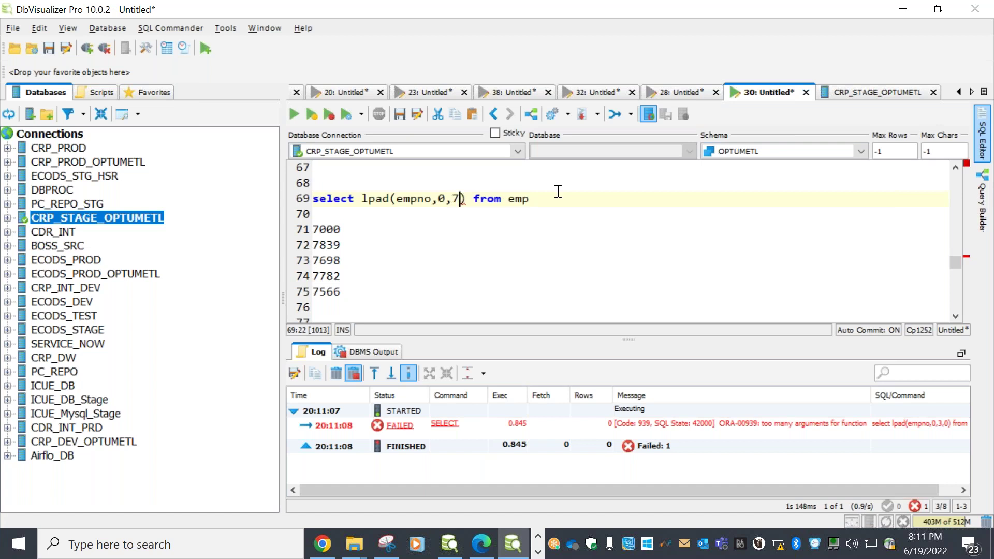
click(539, 198)
drag(539, 198, 536, 187)
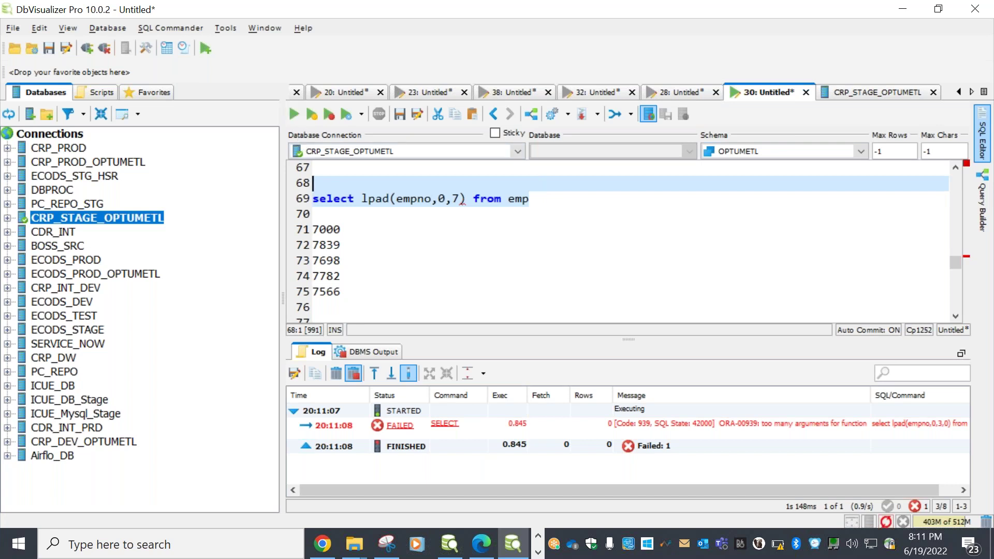
key(ctrl+Return)
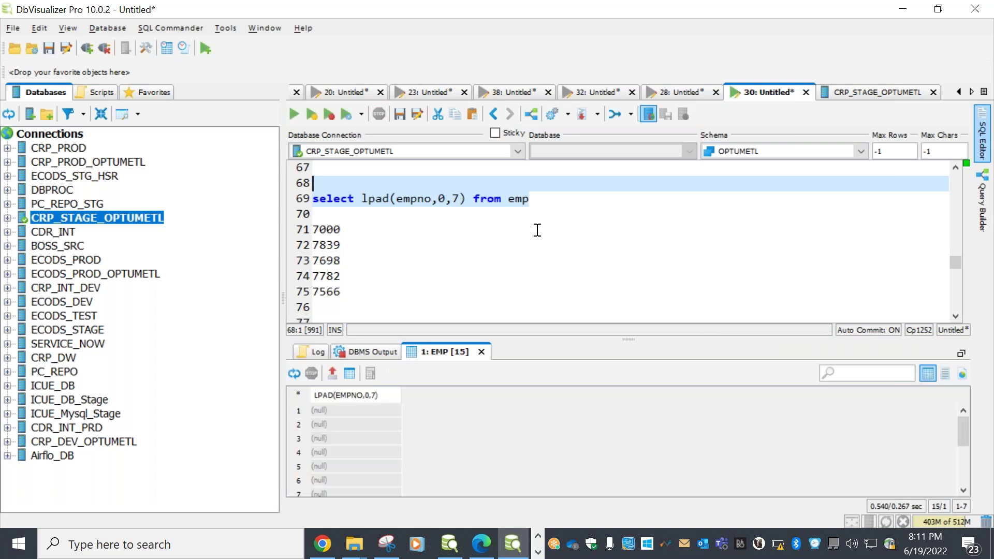
Step: Set the lpad length to 7 and the pad value to 0, and execute "select lpad(empno,7,0) from emp"
click(445, 201)
key(BackSpace)
text(7)
key(Right)
key(Right)
key(BackSpace)
text(0)
drag(539, 203, 541, 182)
click(294, 114)
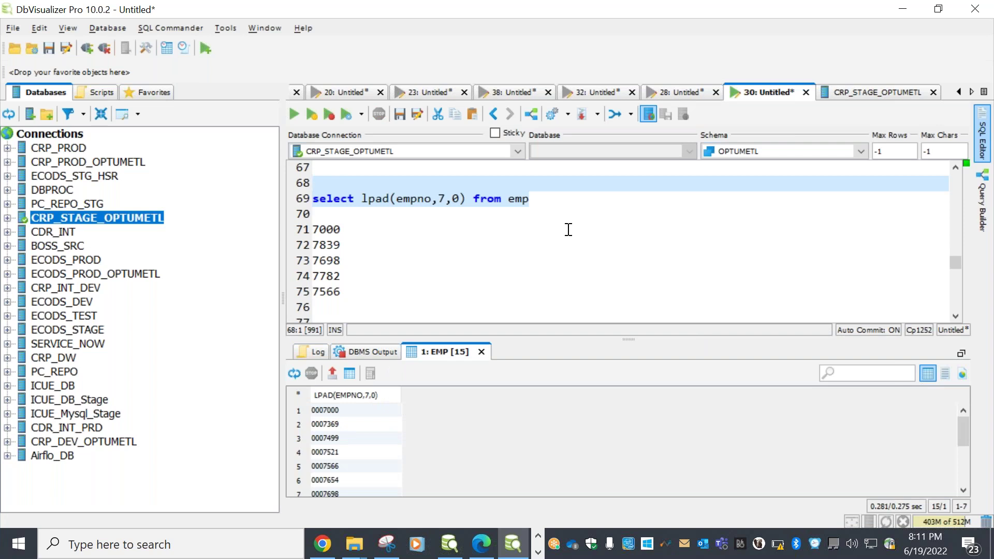
Step: Examine the lpad query's empno, length and pad arguments against the original empno values and the padded results
double_click(330, 230)
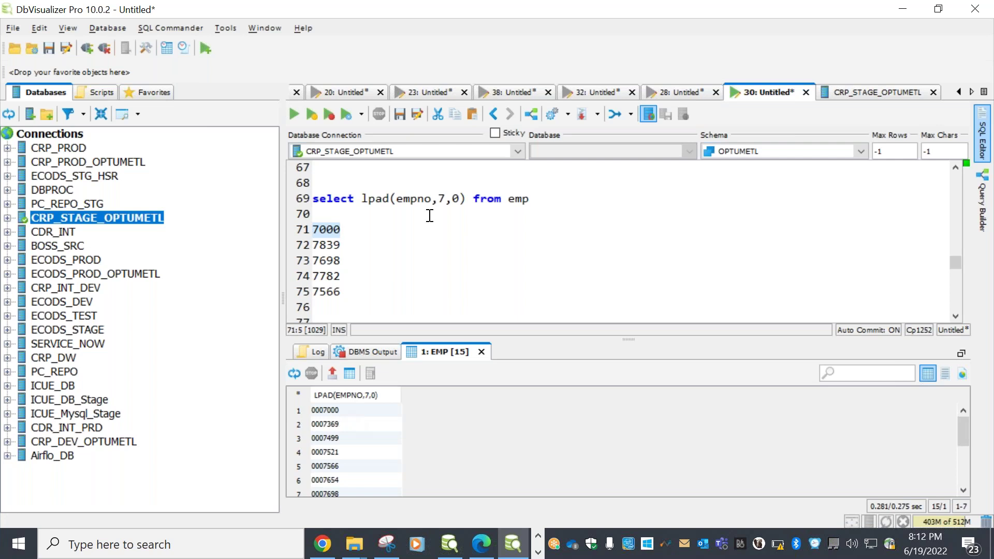
double_click(417, 199)
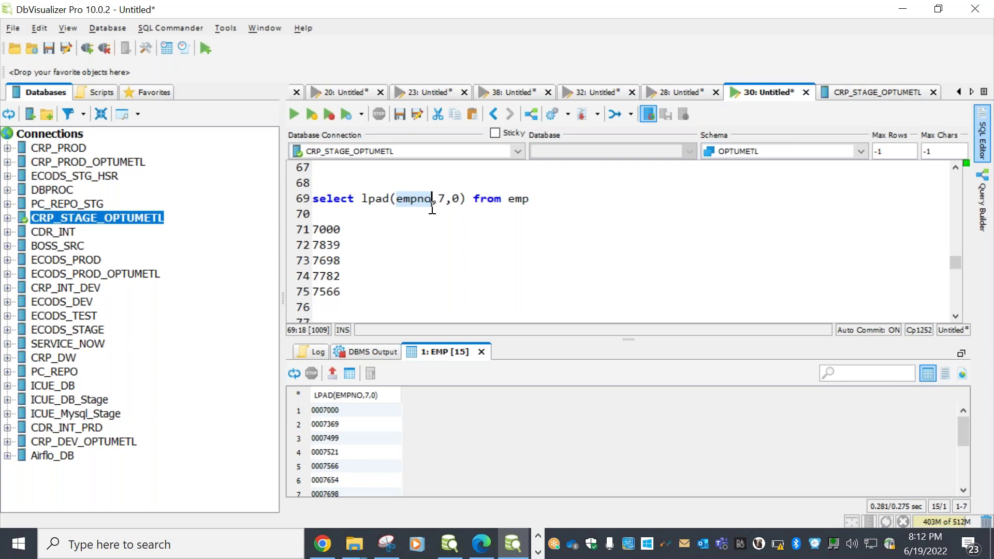
click(441, 198)
click(456, 199)
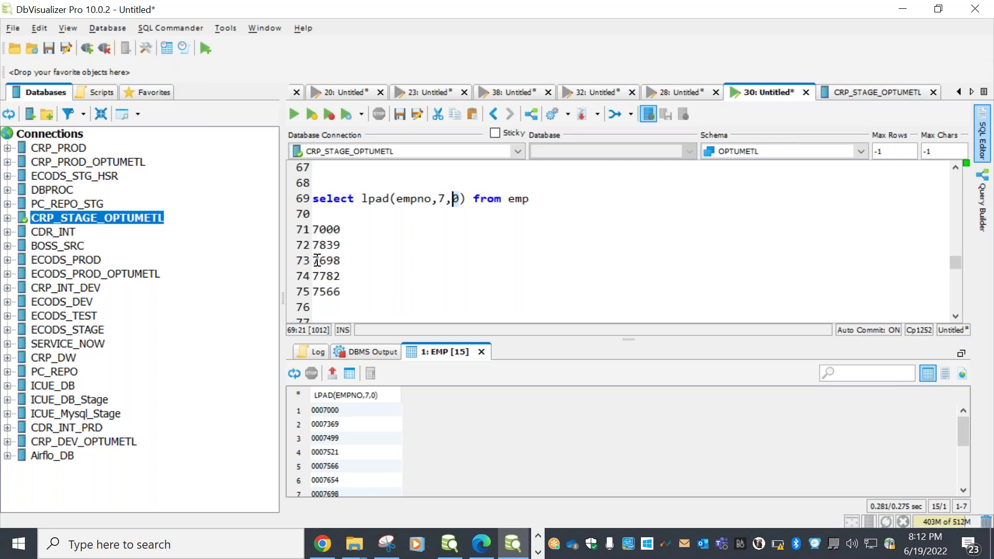
double_click(329, 231)
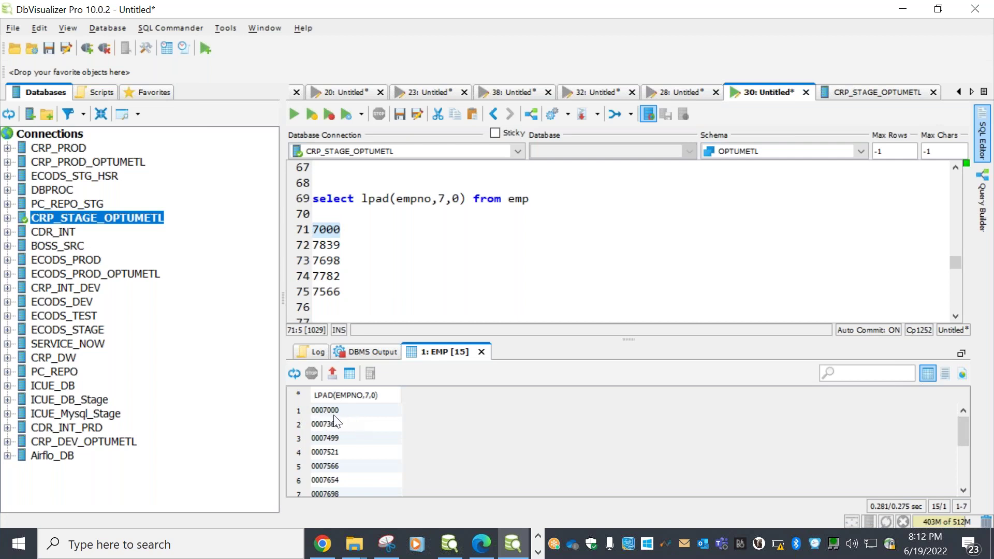
click(459, 198)
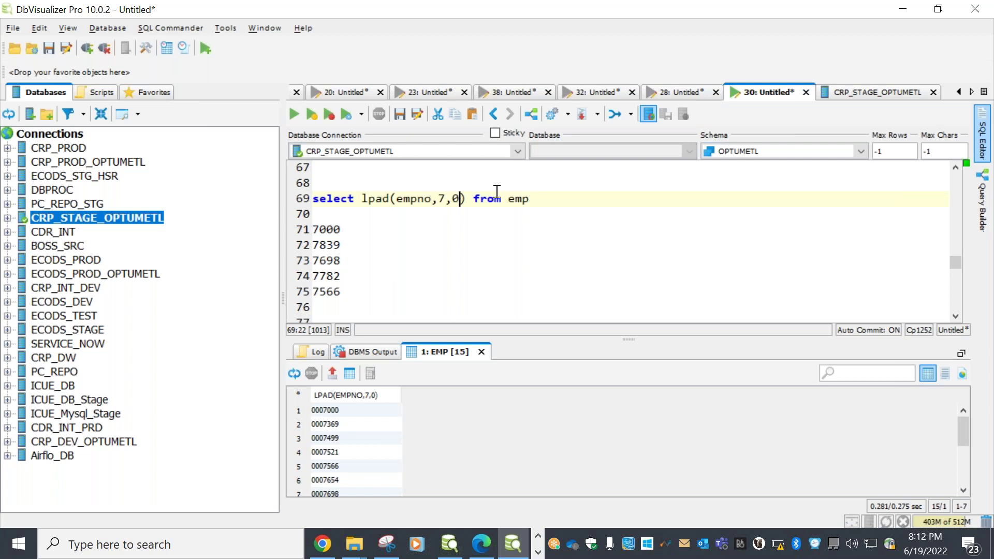
drag(548, 202, 541, 184)
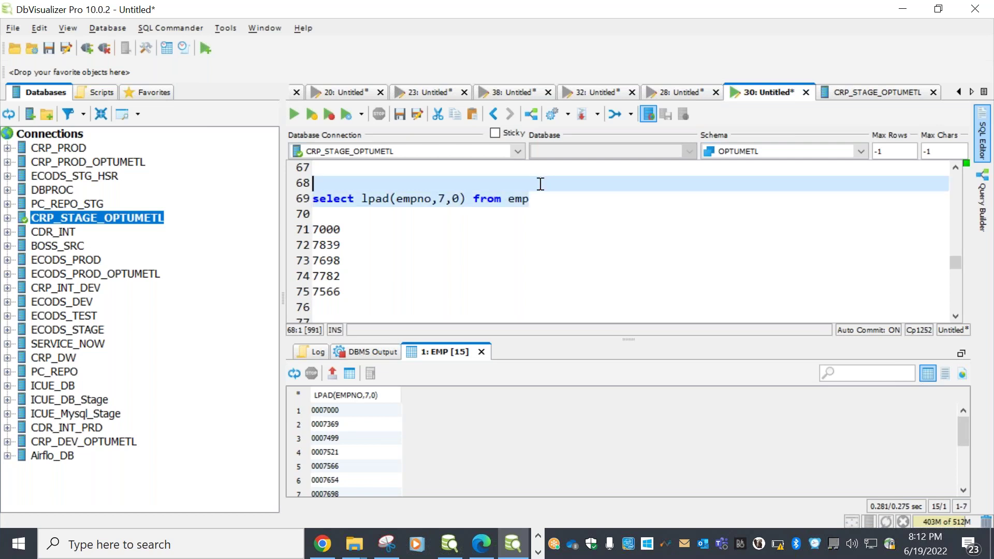
click(685, 23)
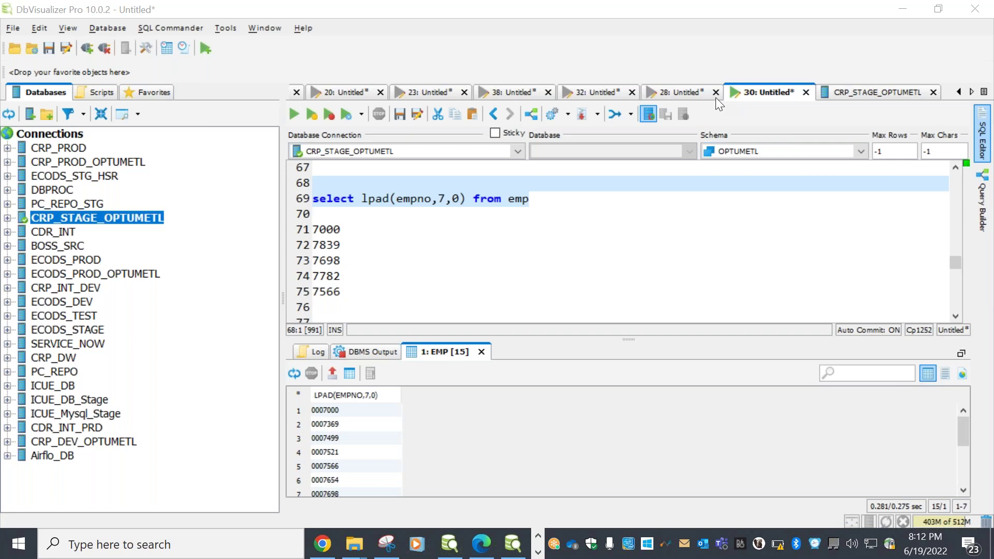
click(495, 222)
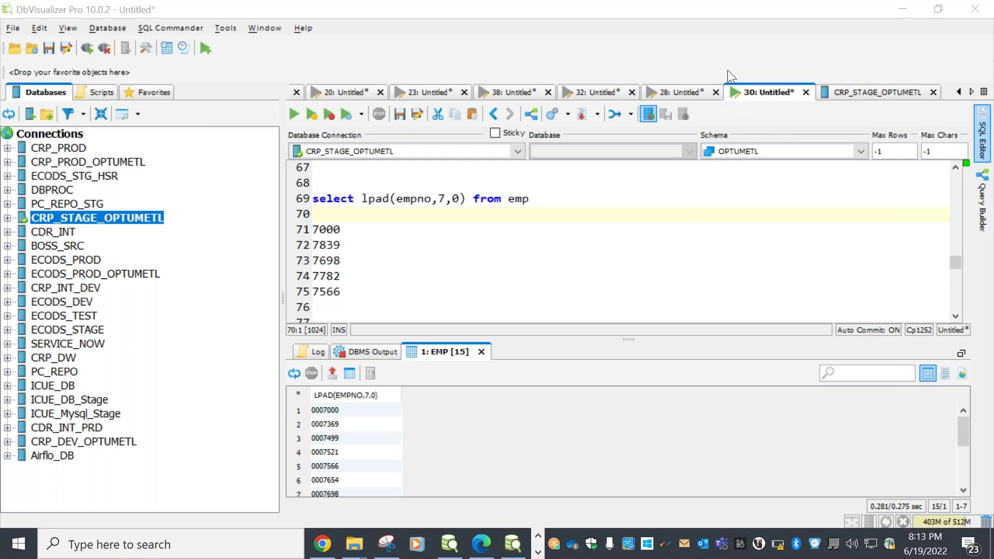
Step: Below the lpad query, write and execute "create table emp_exp as select * from emp where 1=2"
click(544, 201)
key(Return)
key(Return)
key(Return)
text(sel)
key(BackSpace)
key(BackSpace)
key(BackSpace)
text(create table )
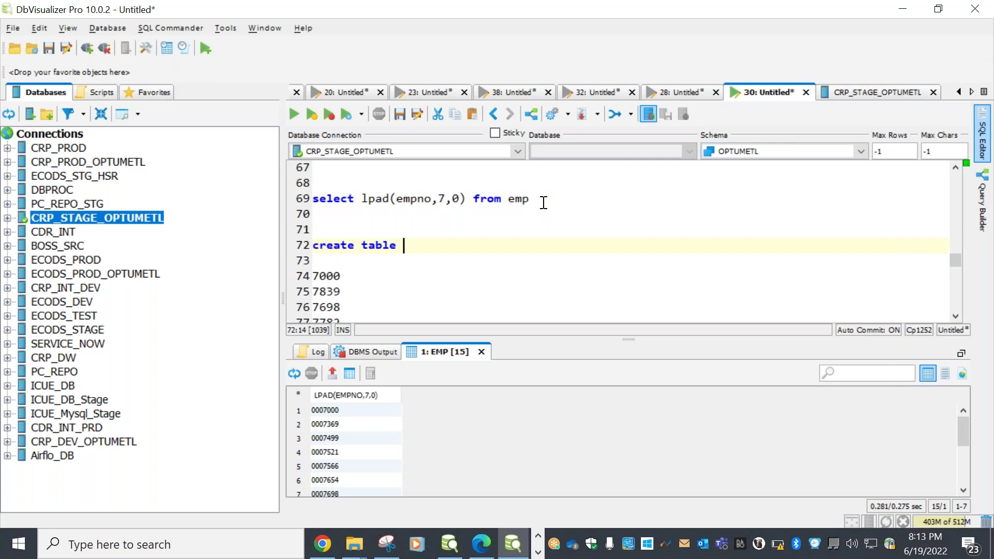
text(emp_exp as select  f)
key(BackSpace)
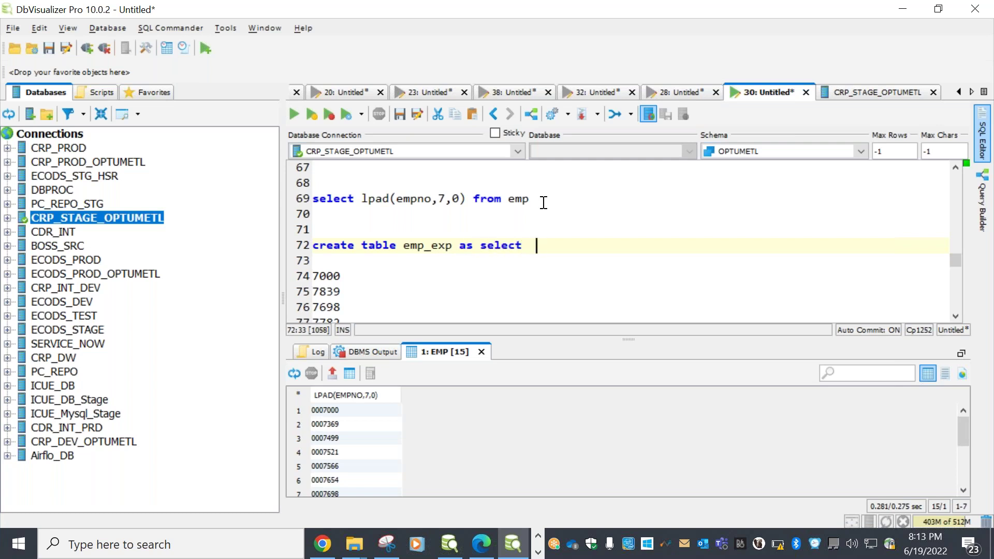
text(* from emp where 1=2)
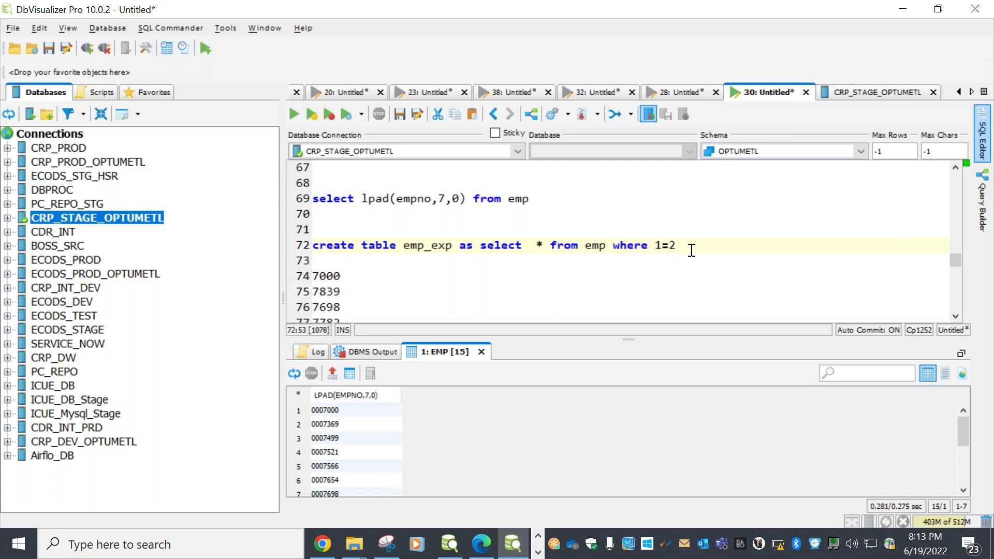
key(shift+Up)
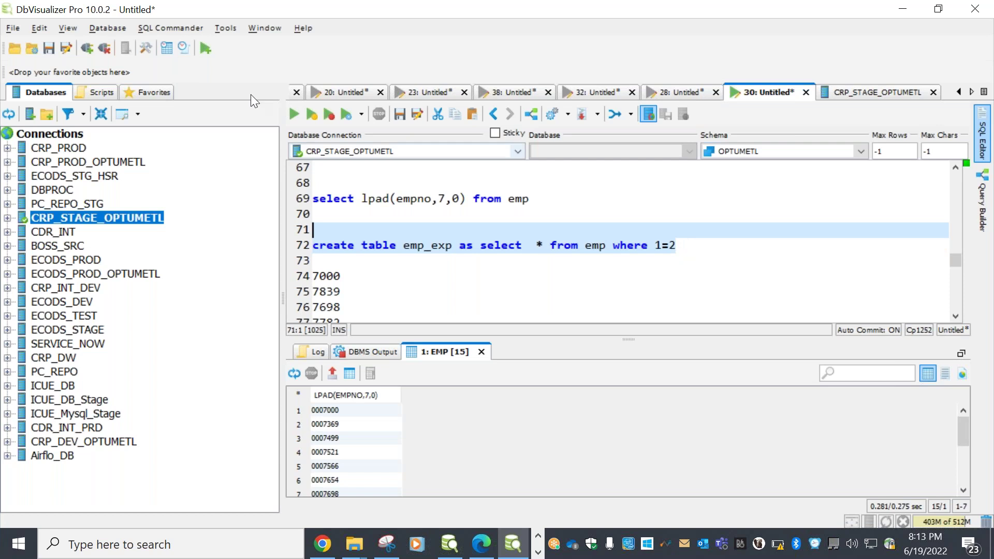
click(296, 112)
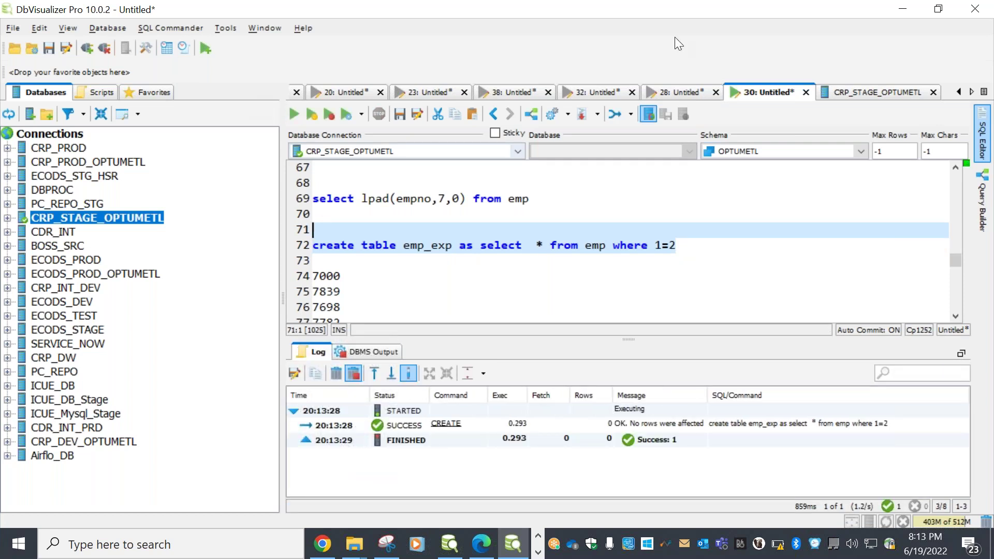
click(720, 7)
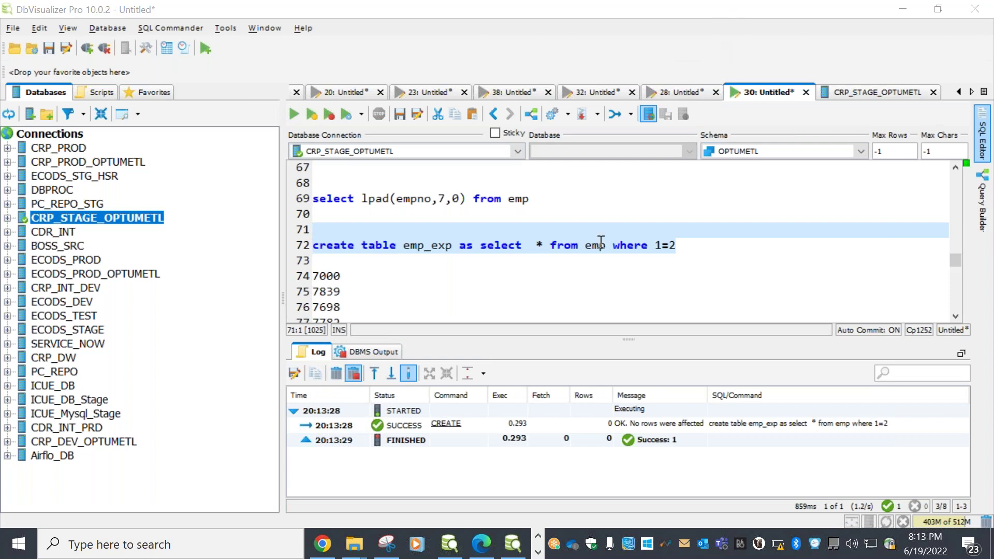
click(557, 284)
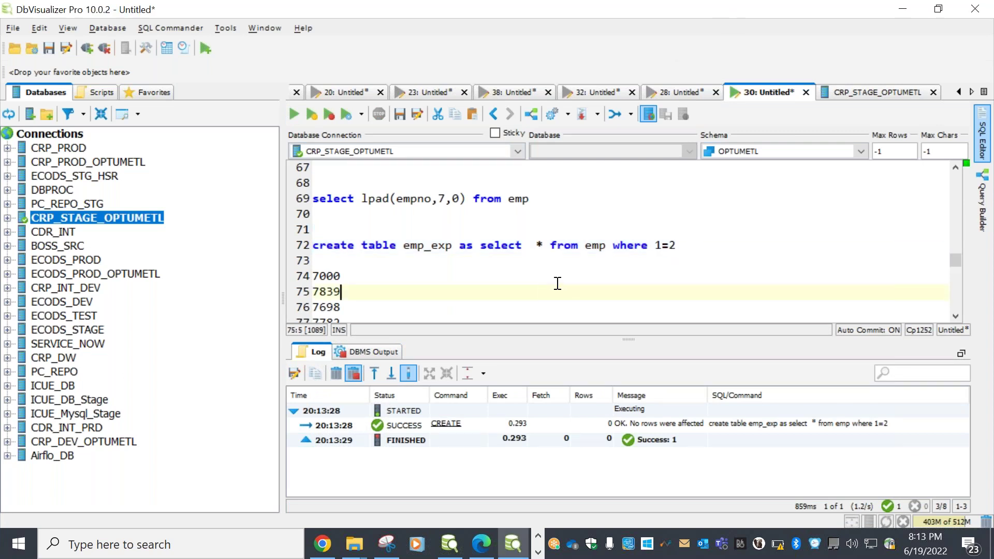
double_click(434, 247)
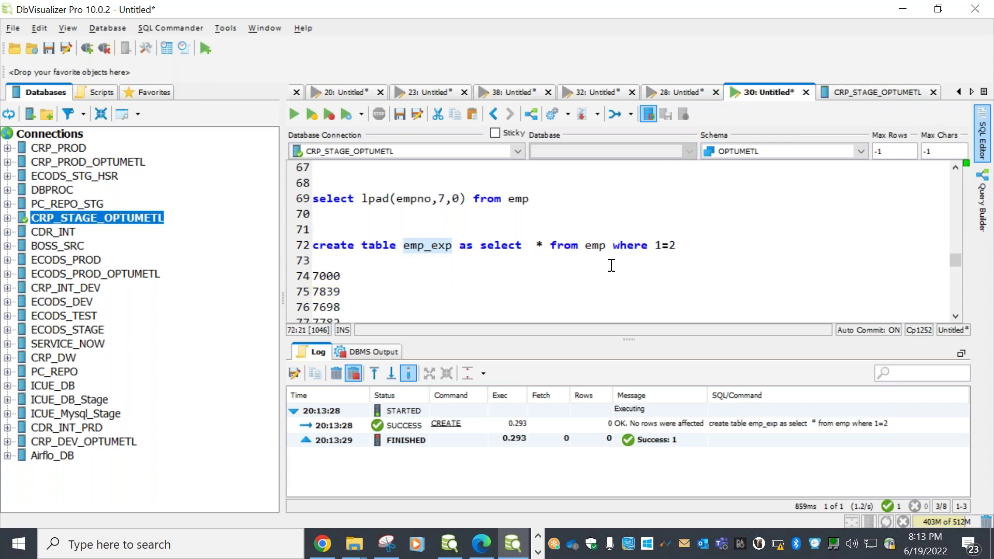
Step: Switch to Informatica PowerCenter Designer, open the Target Designer and clear the EMP_Rank table from its workspace
click(537, 552)
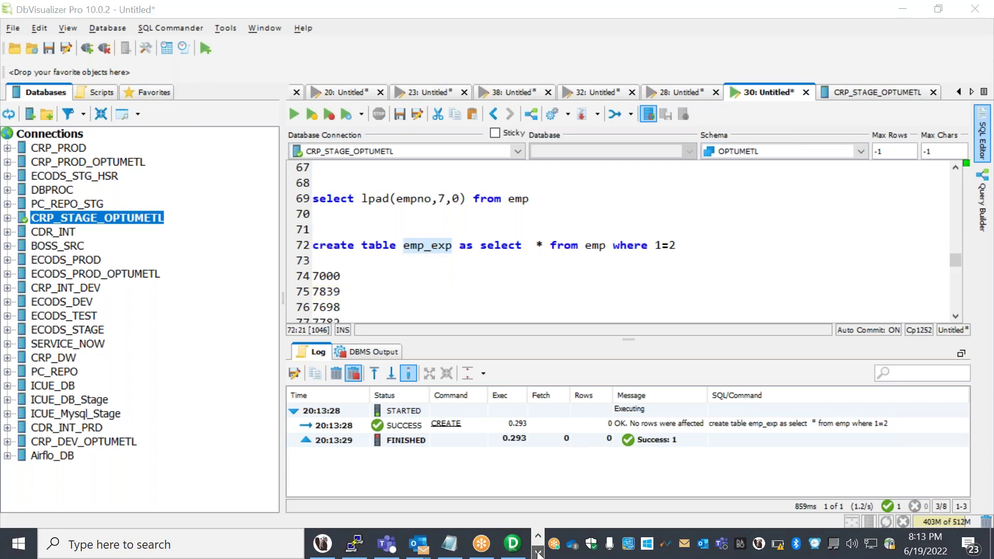
click(513, 546)
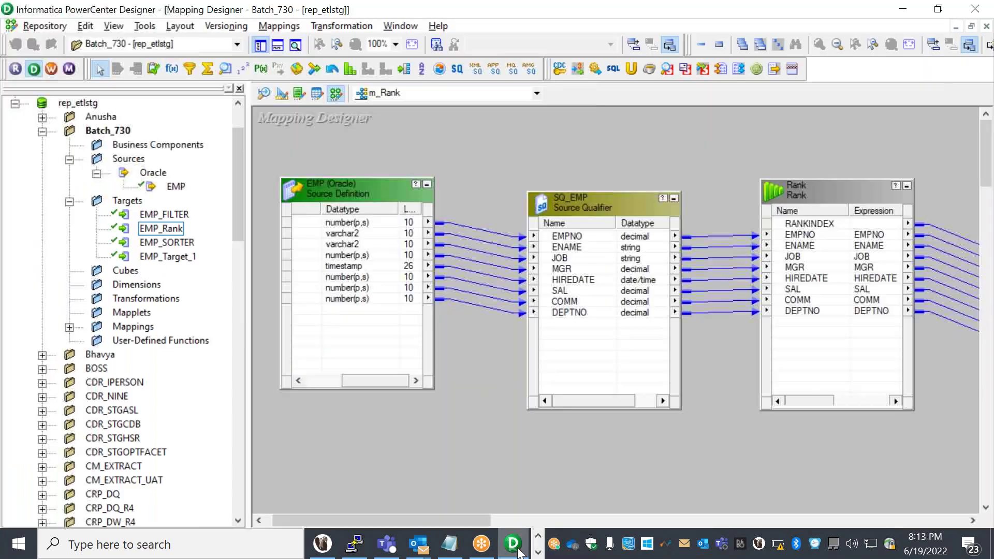
click(264, 94)
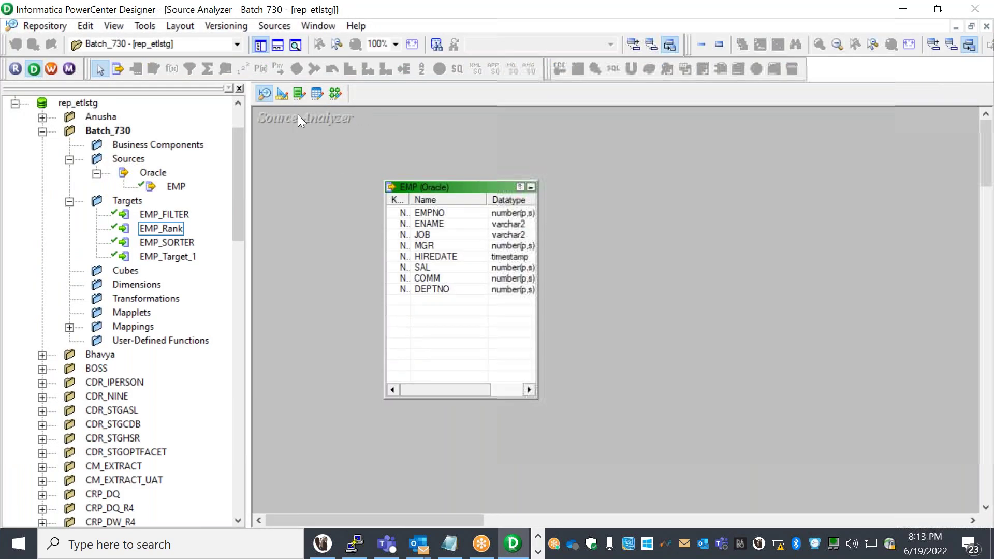
click(282, 95)
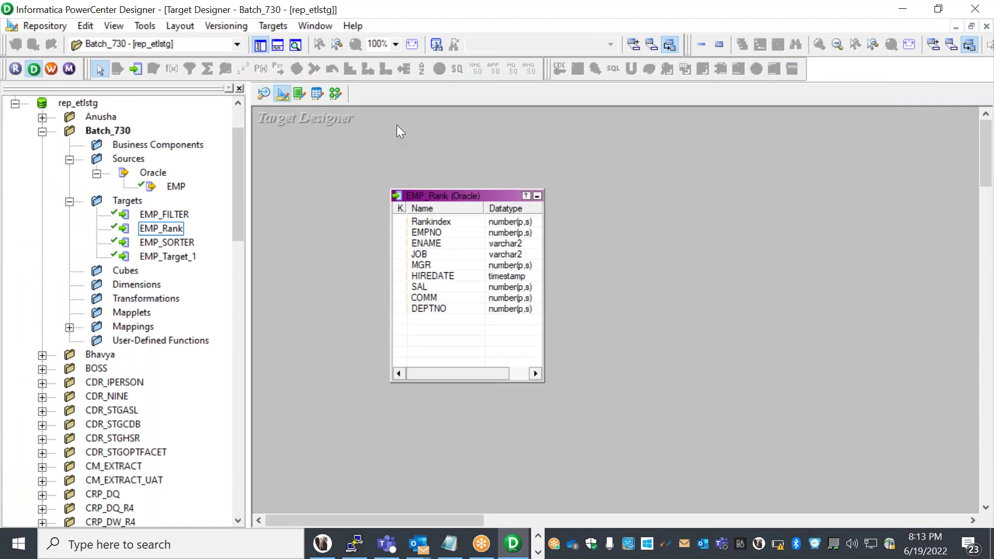
right_click(396, 126)
click(441, 152)
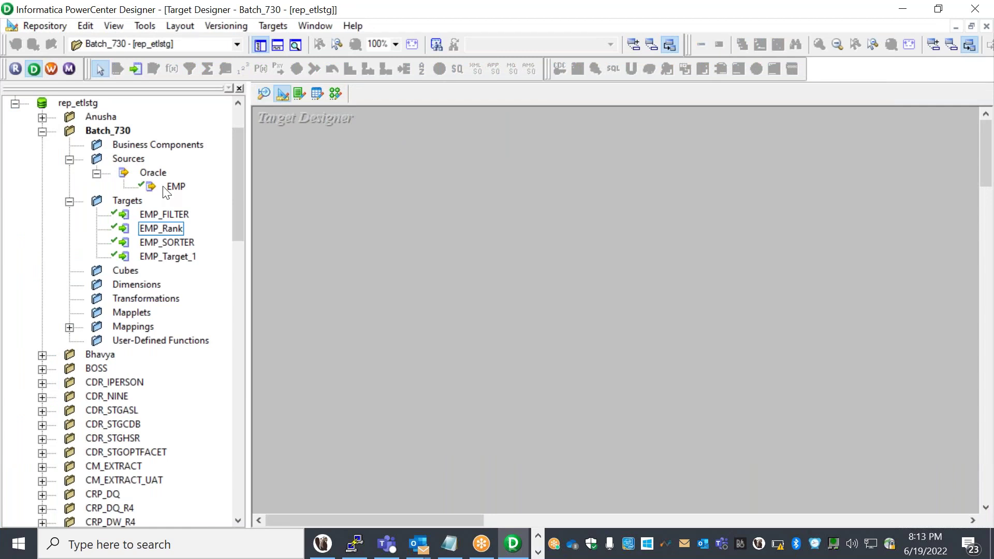
Step: Create a target definition from the Oracle EMP source, rename it EMP_EXP and enlarge it to show all columns
drag(176, 188, 399, 242)
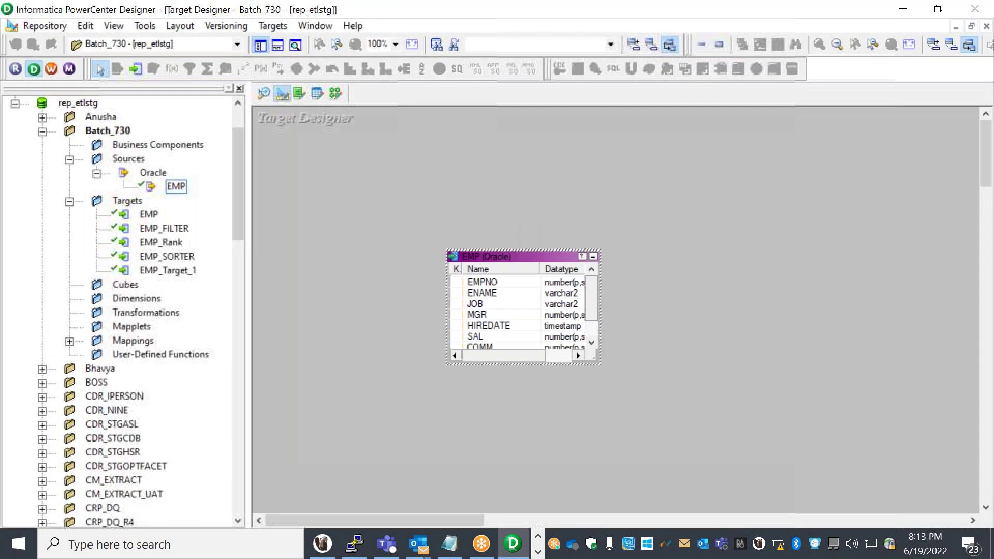
double_click(519, 258)
click(784, 128)
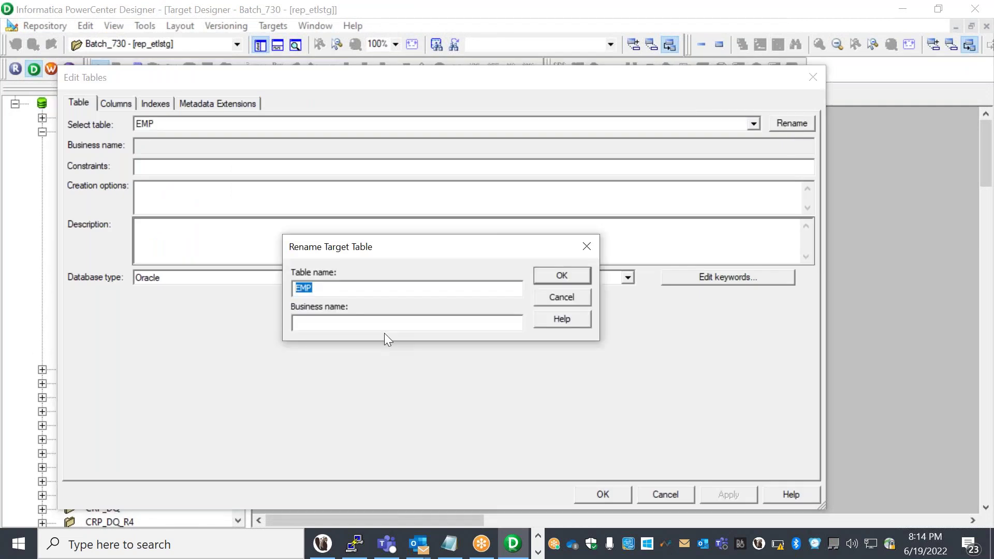
click(372, 285)
text(_EXP)
click(555, 278)
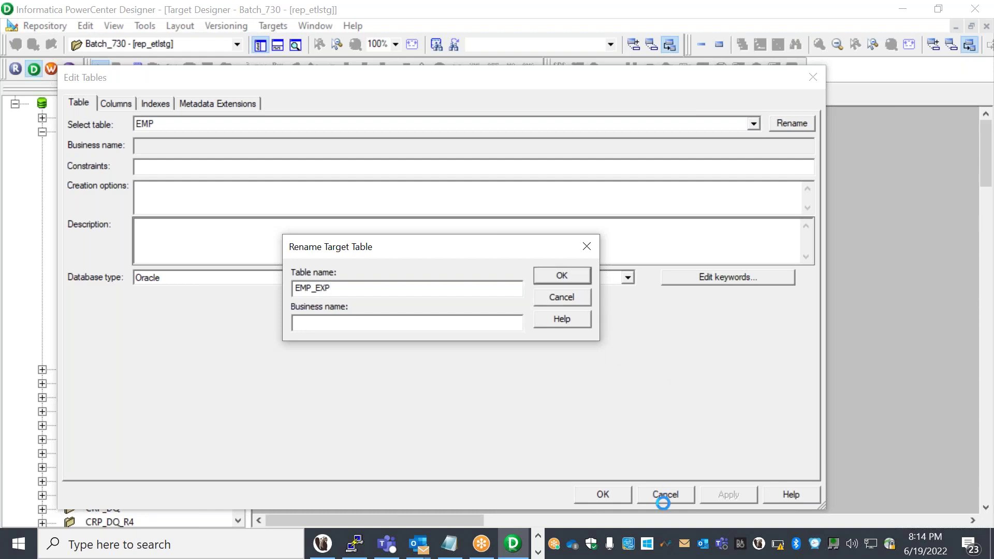
click(732, 492)
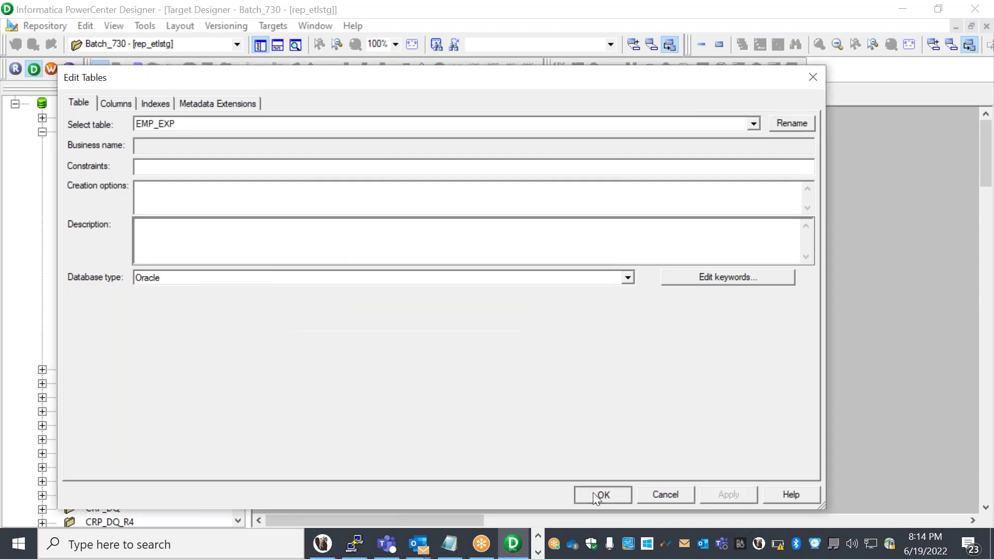
click(592, 492)
drag(461, 200, 497, 155)
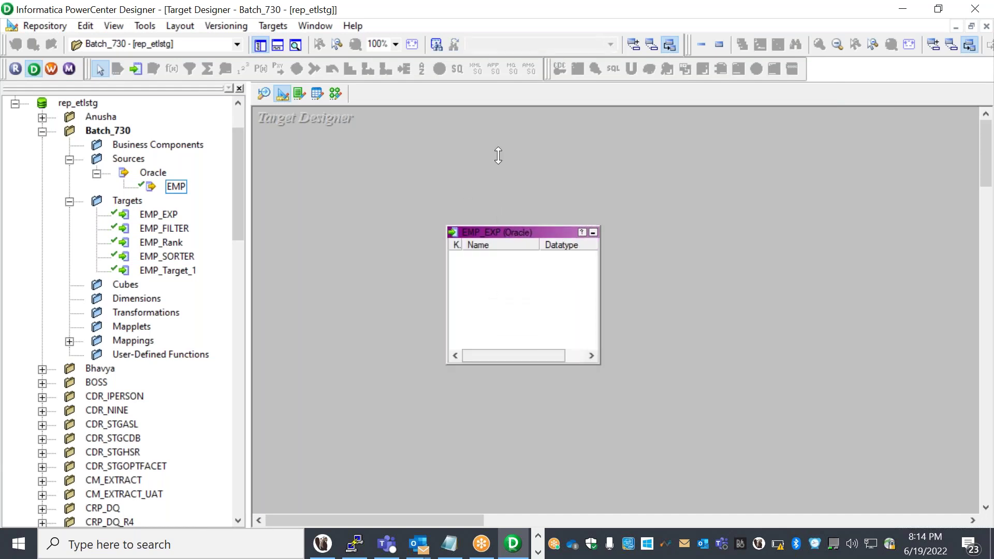
Step: Open the Mapping Designer and create a new mapping named m_exp
click(264, 93)
click(282, 94)
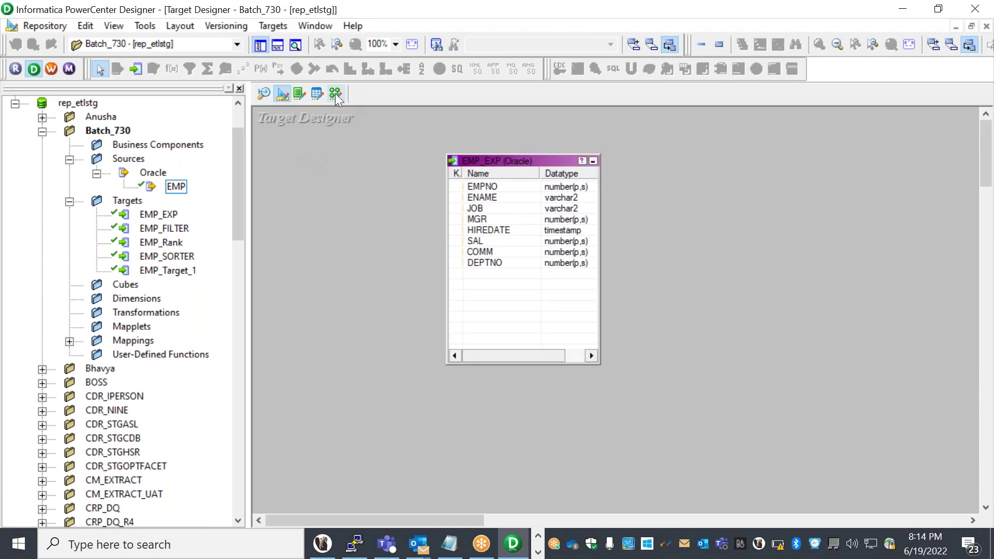
click(335, 93)
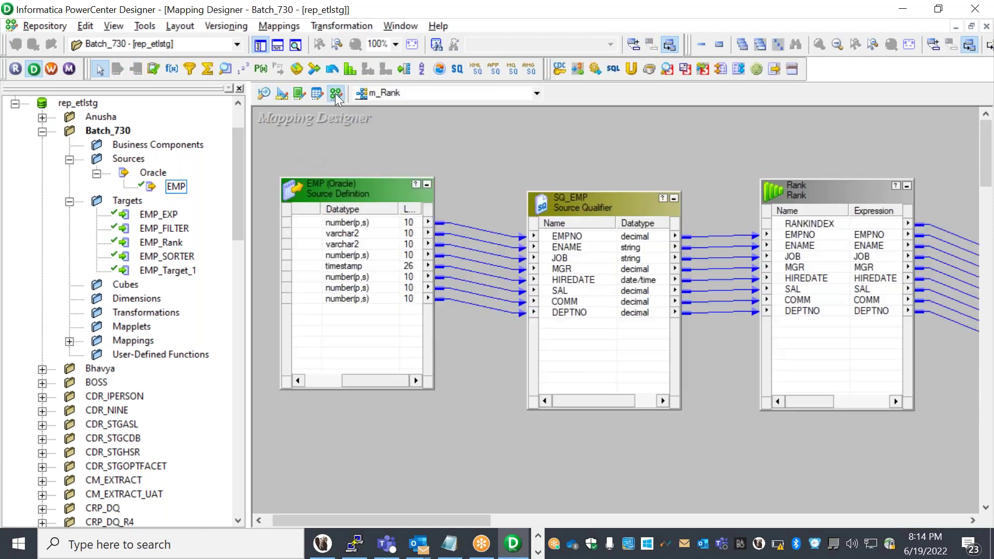
click(279, 26)
click(288, 85)
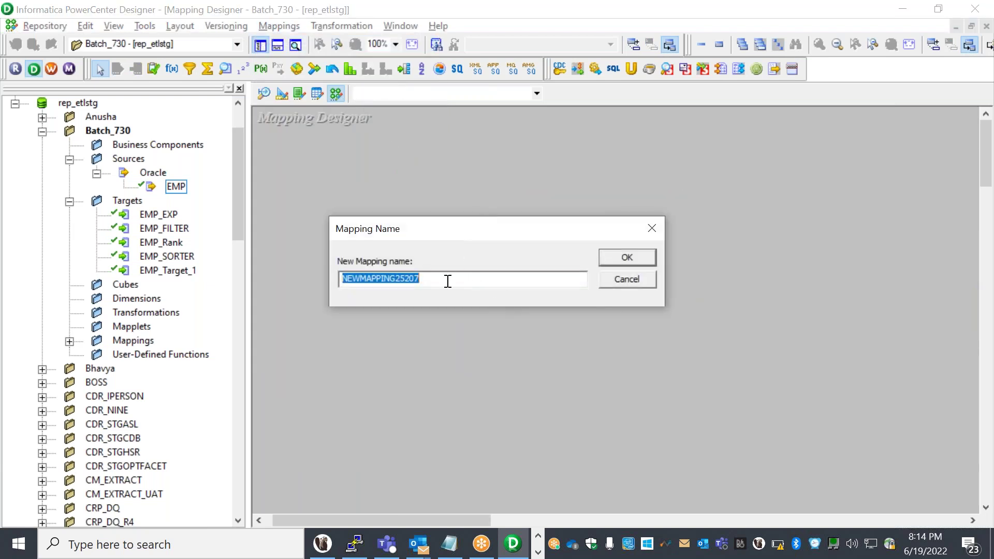
text(m_ex)
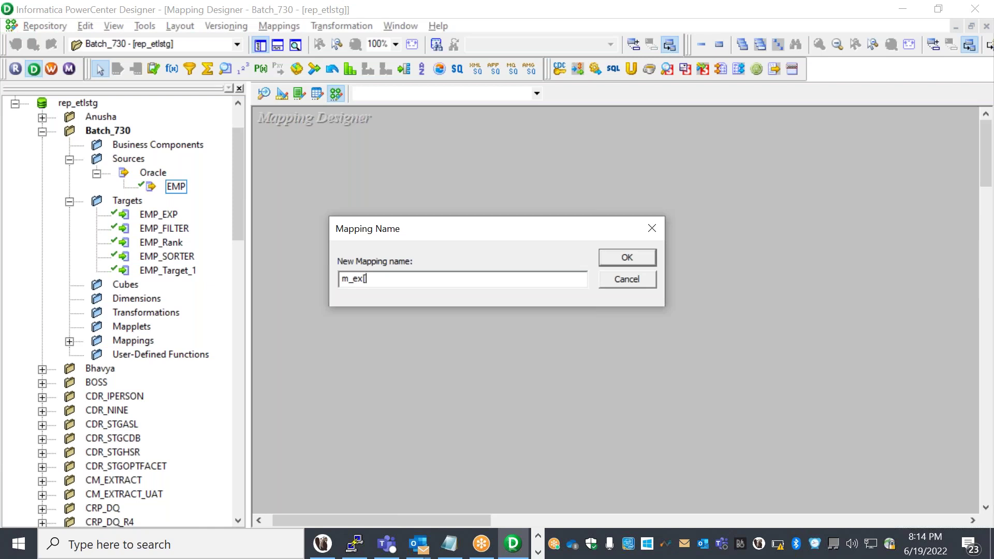
text(p)
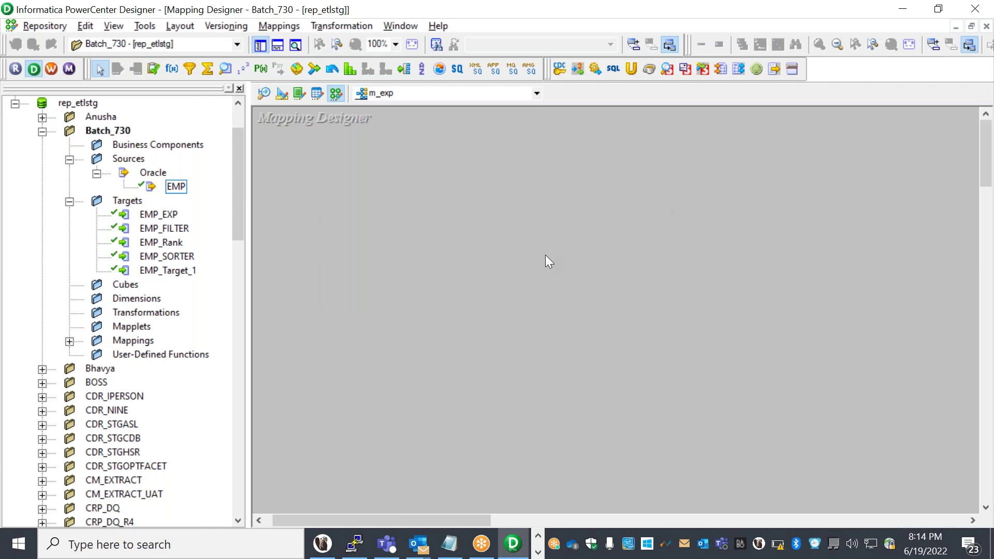
Step: Add the EMP source and EMP_EXP target to the mapping, hide the navigator, and enlarge the target well to the right of the source qualifier
click(178, 187)
drag(176, 186, 357, 219)
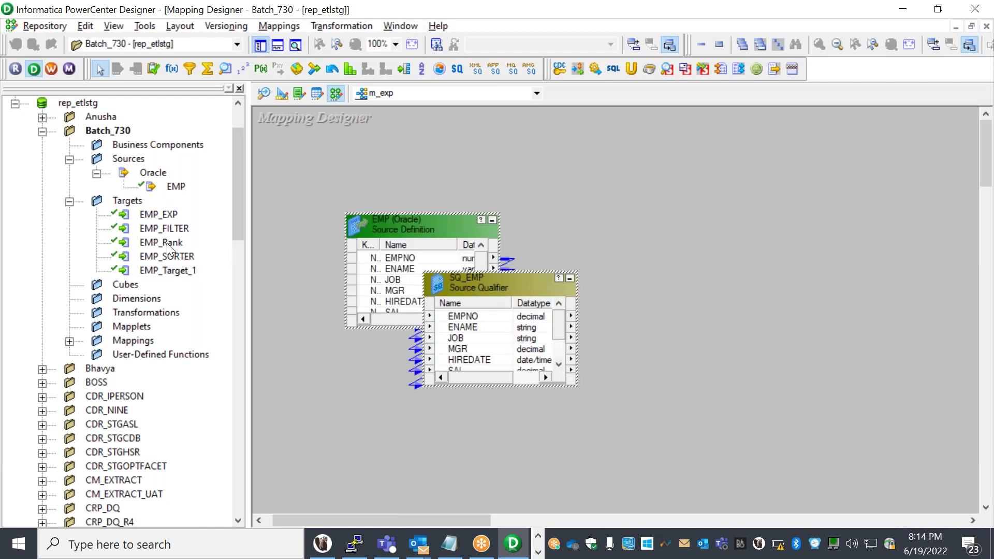
drag(159, 215, 664, 227)
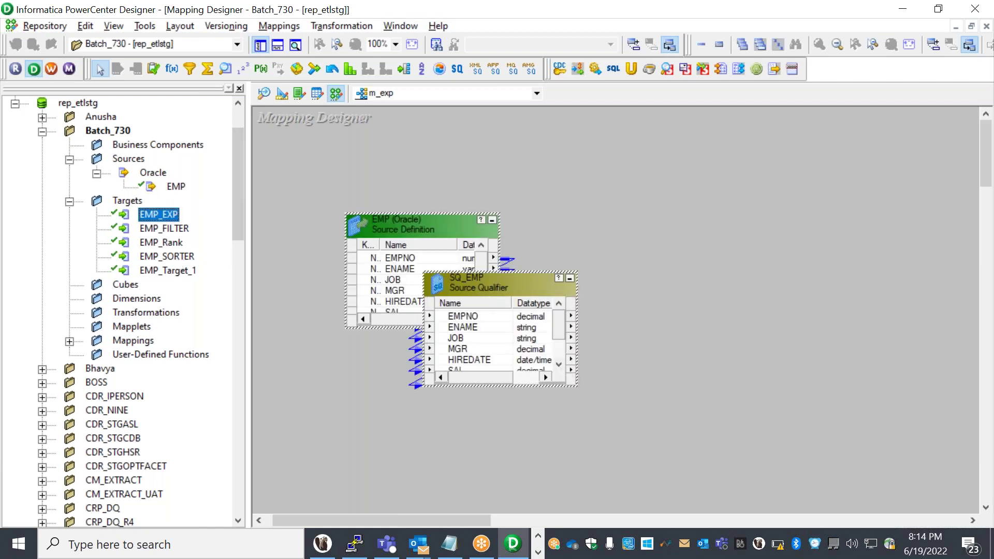
click(262, 46)
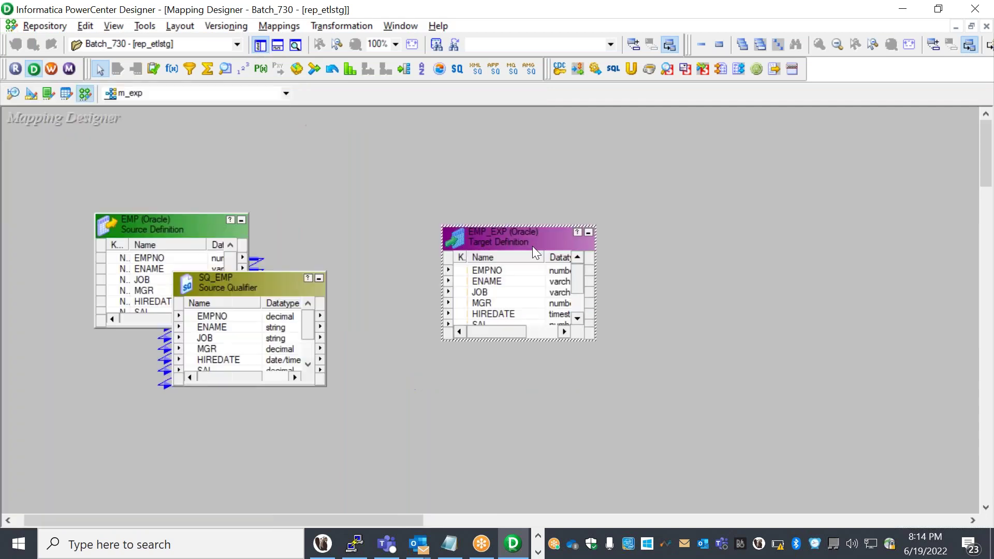
drag(523, 240, 716, 106)
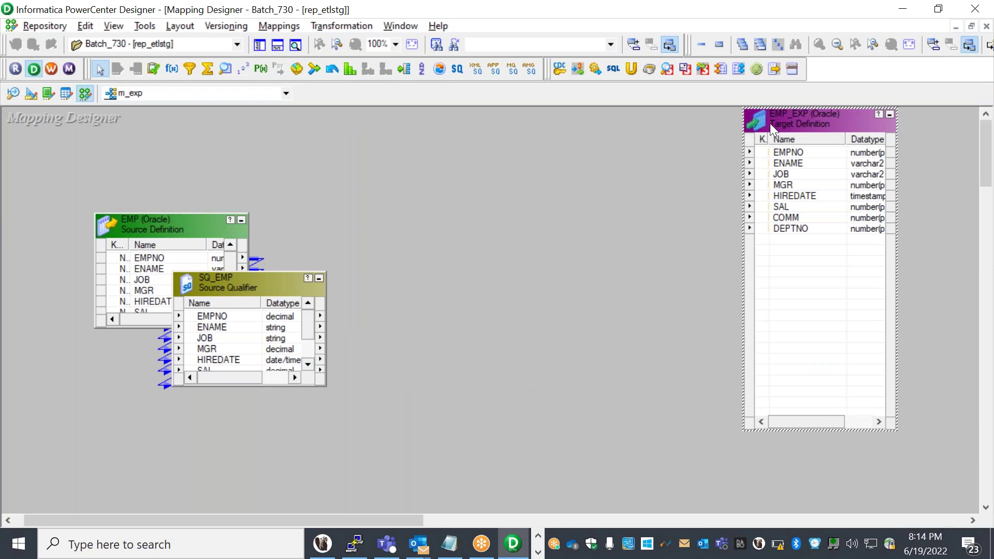
Step: Arrange the EMP source, SQ_EMP and the EMP_EXP target side by side, enlarging EMP and SQ_EMP to show all ports
drag(807, 118, 798, 172)
drag(230, 287, 377, 162)
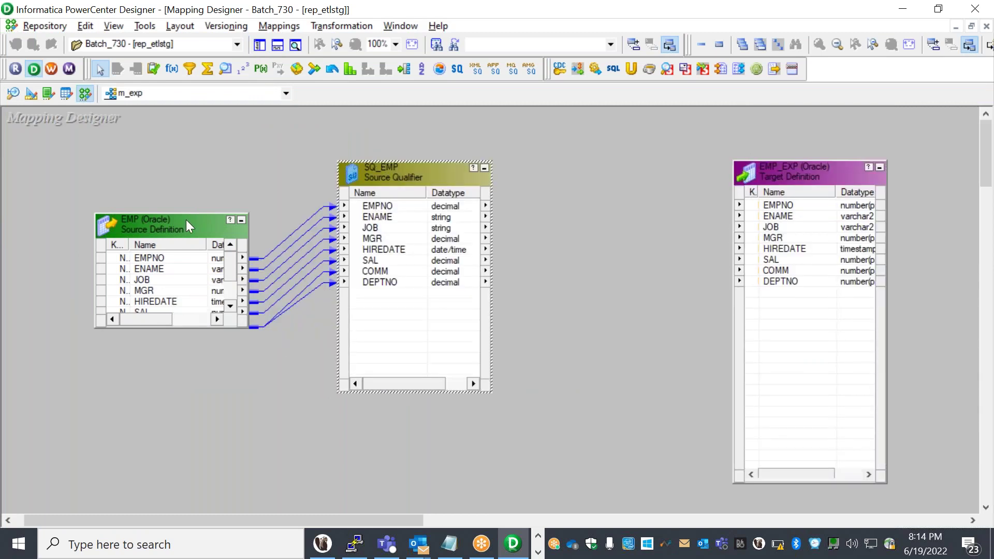
mouse_move(160, 213)
mouse_down()
mouse_move(160, 138)
mouse_move(170, 225)
mouse_up()
drag(403, 178, 409, 233)
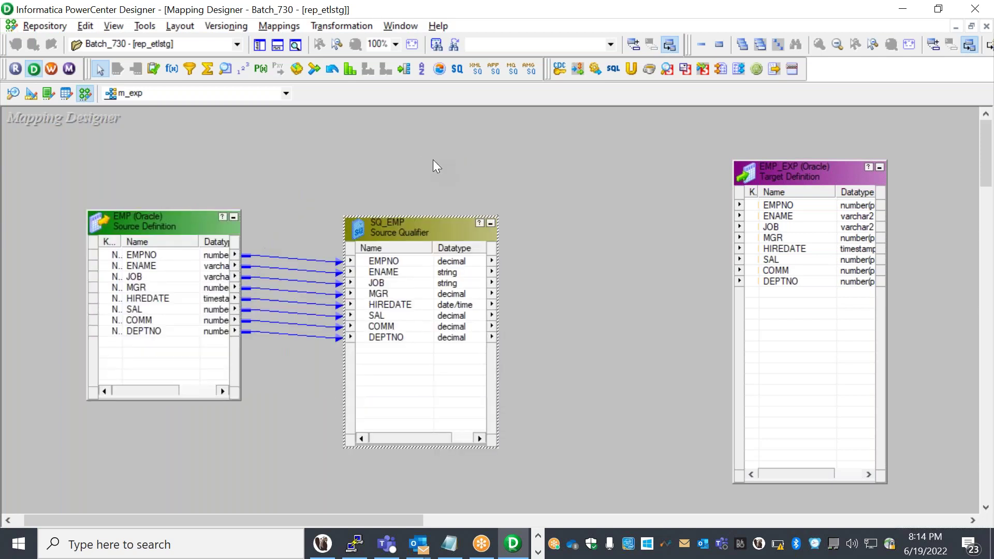
Step: Create an Expression transformation named Exp in the mapping
click(340, 26)
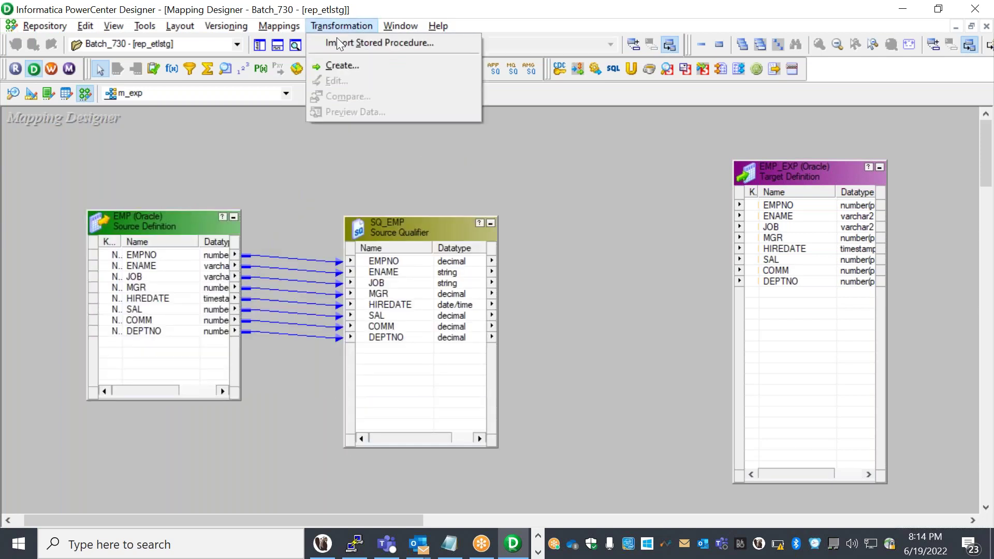
click(364, 63)
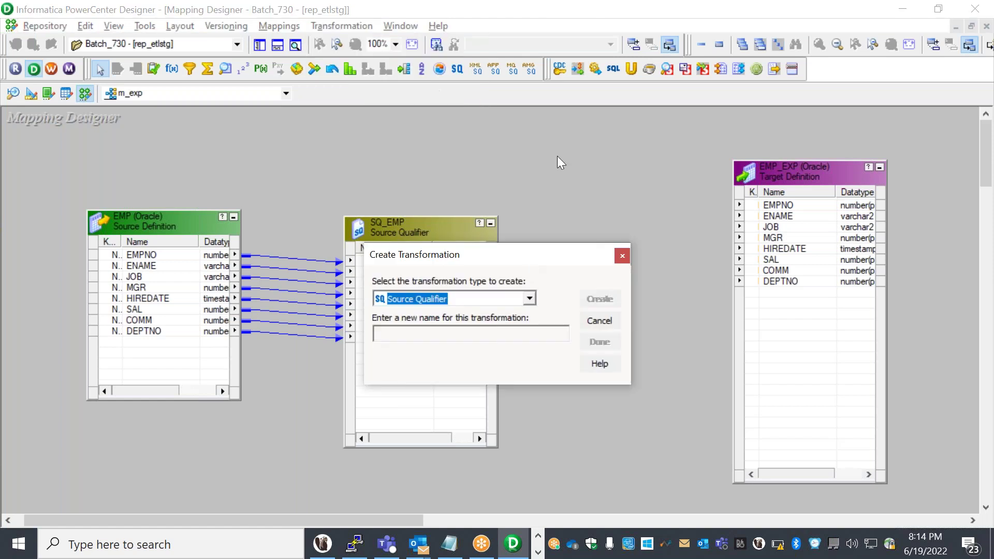
click(529, 298)
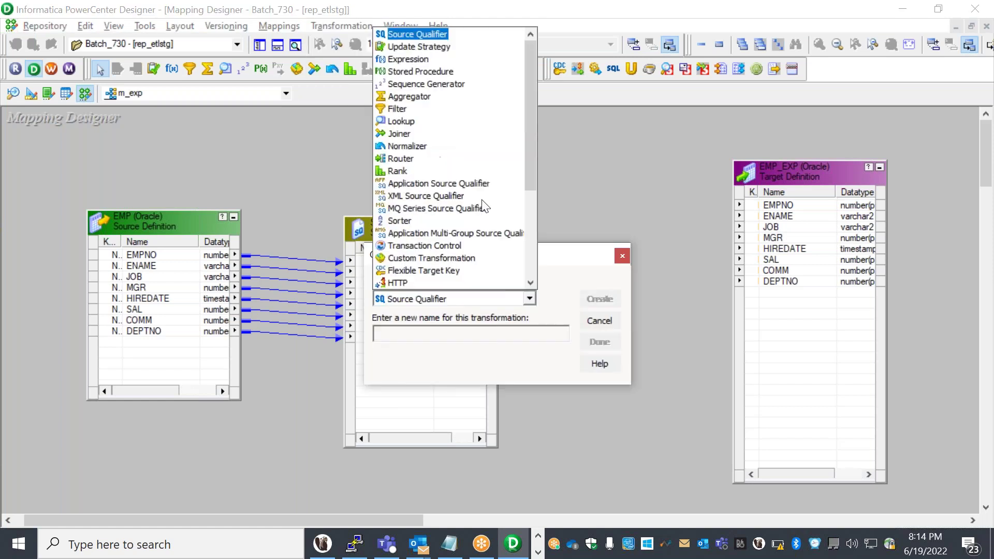
click(401, 171)
click(408, 335)
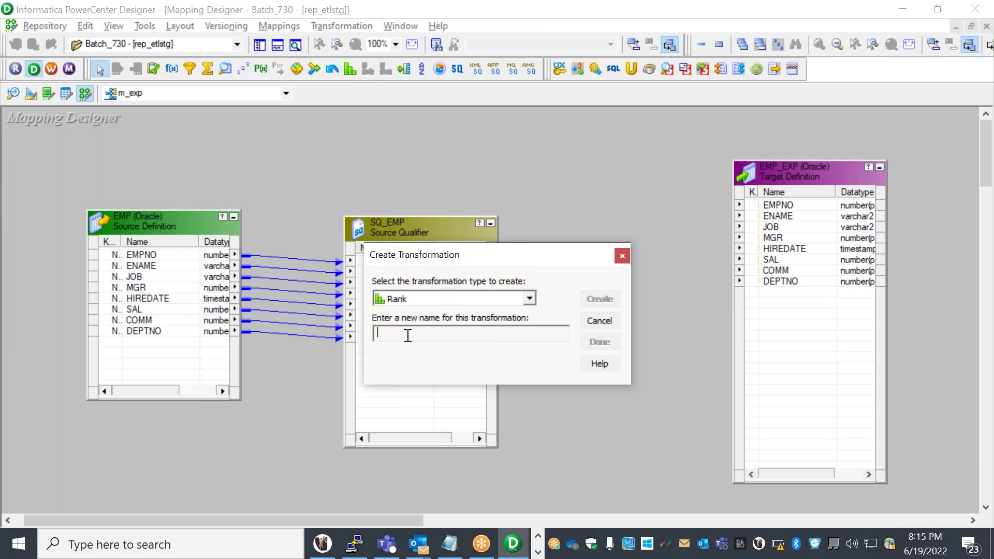
click(529, 298)
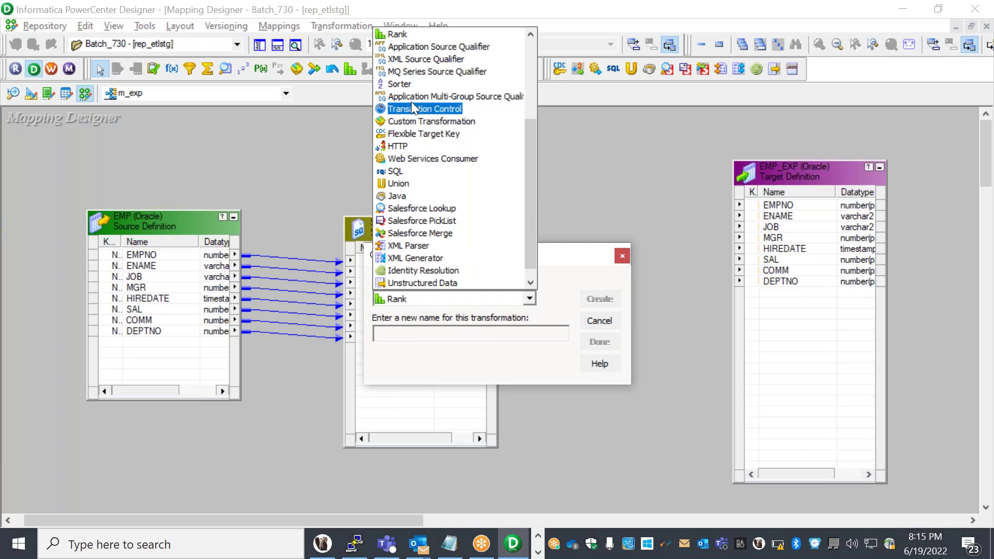
scroll(411, 102, up, 4)
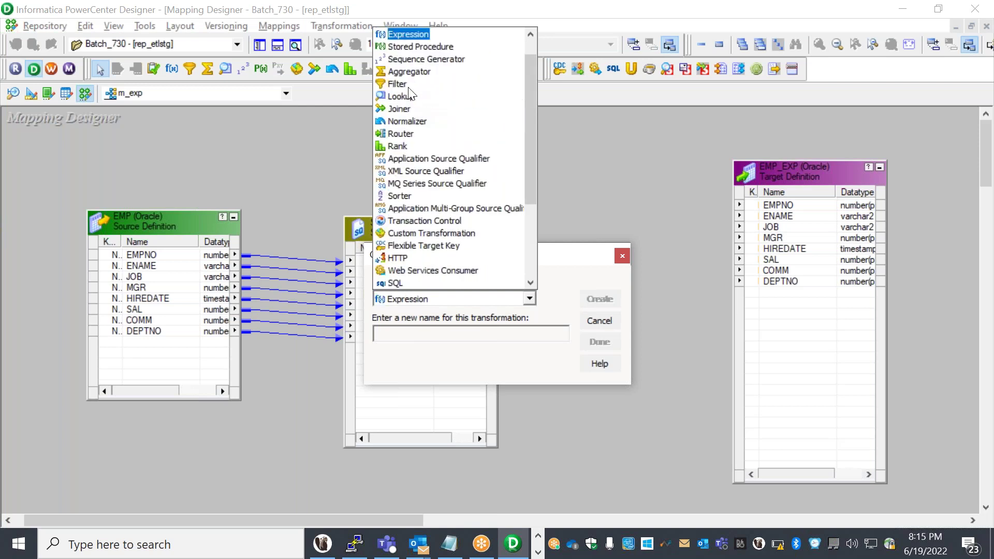
click(406, 32)
click(403, 332)
text(Exp)
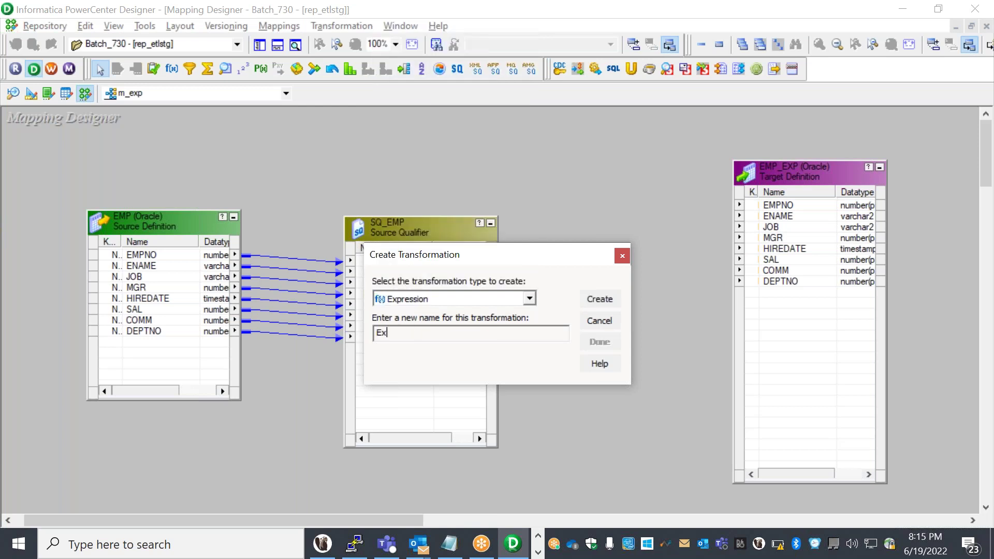
click(599, 299)
click(599, 341)
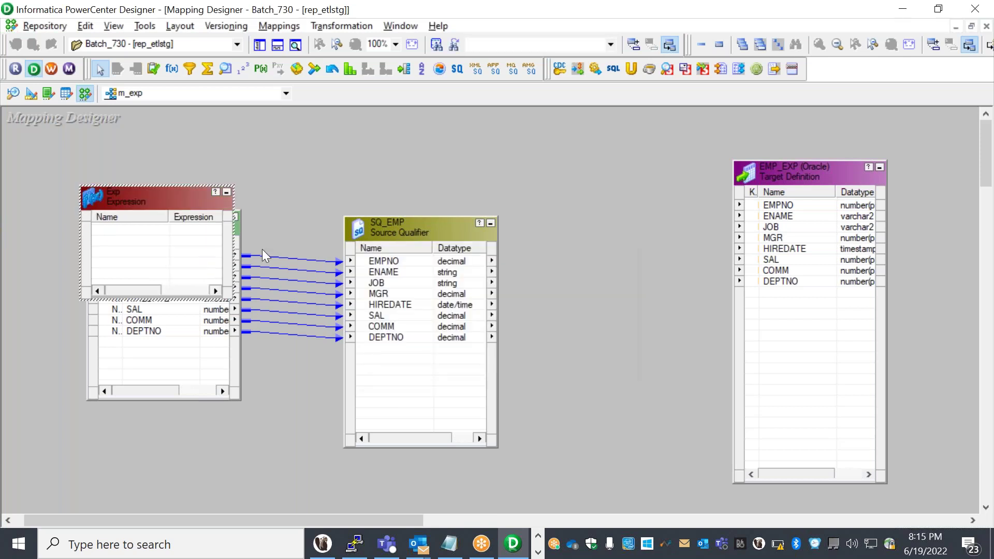
Step: Place Exp between SQ_EMP and EMP_EXP, make it taller, and shift the target to leave more space
drag(159, 200, 613, 257)
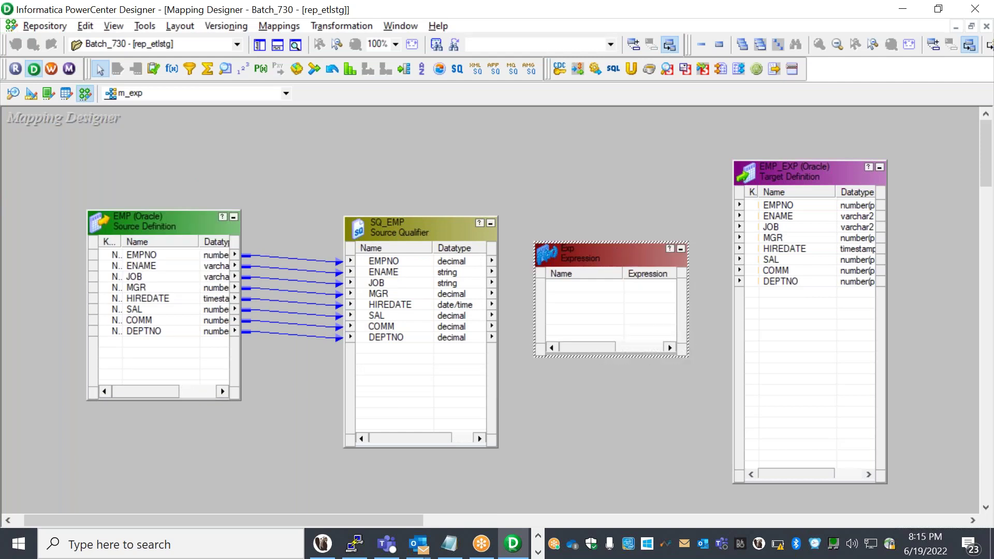
drag(611, 242, 614, 189)
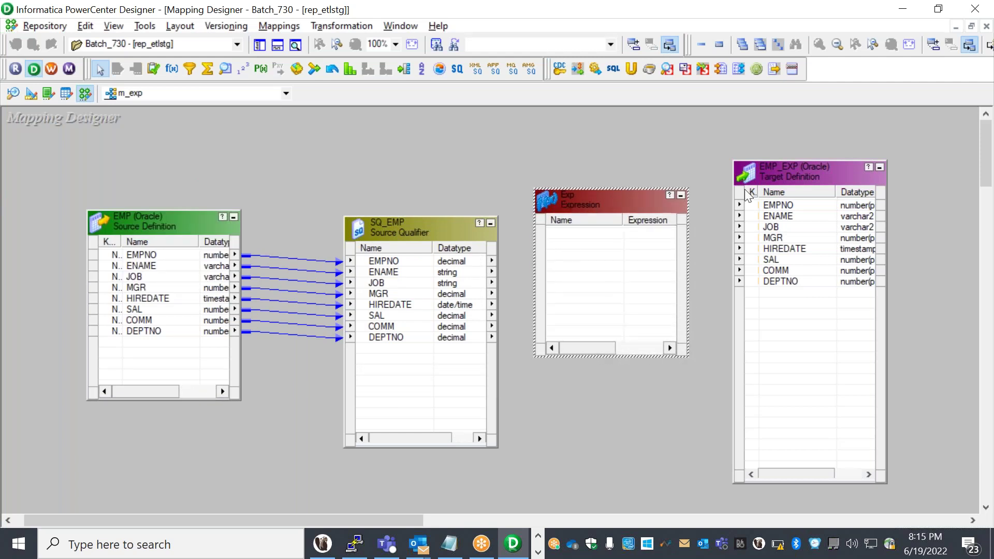
drag(809, 182, 846, 212)
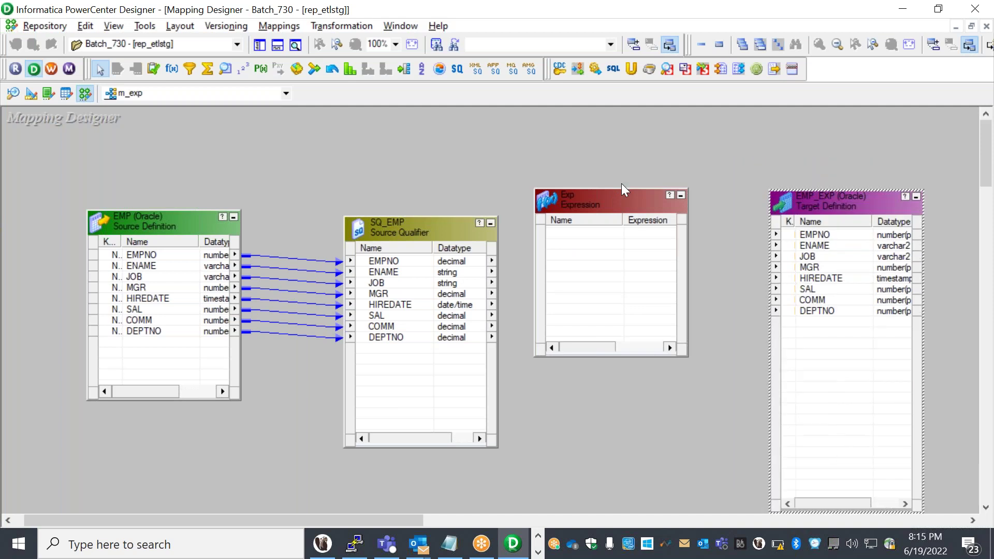
drag(604, 205, 626, 228)
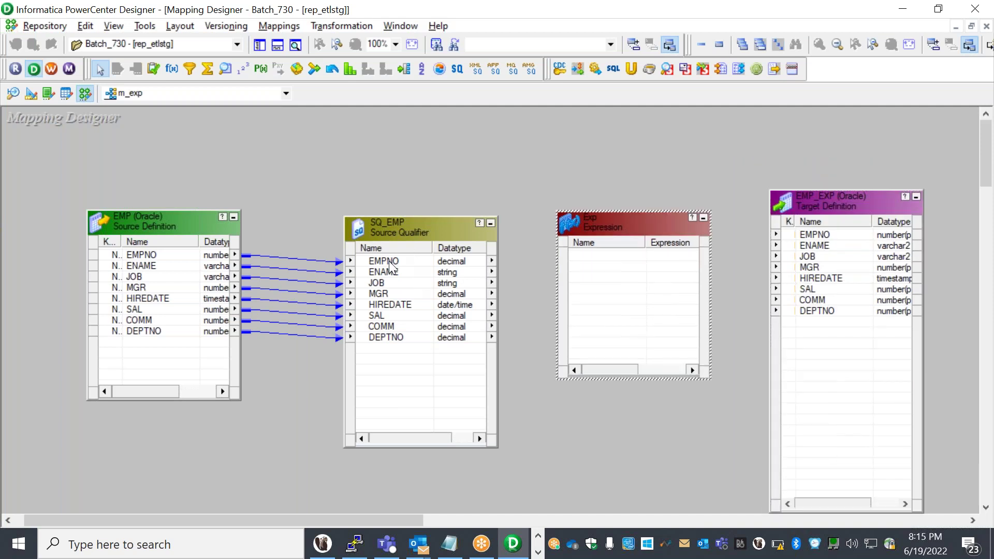
Step: Link all SQ_EMP ports into Exp and connect all Exp ports to the matching EMP_EXP columns
right_click(390, 262)
click(421, 273)
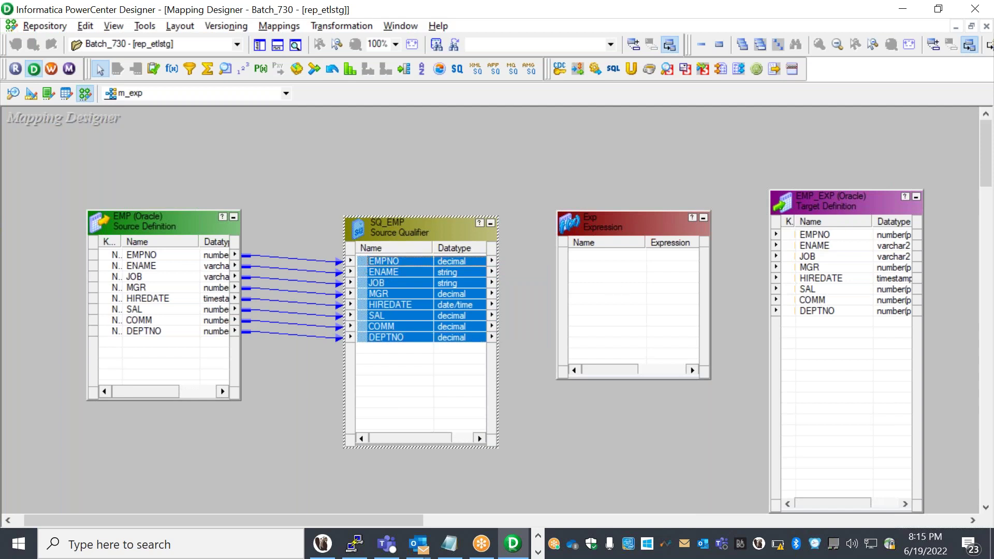
drag(422, 272, 603, 258)
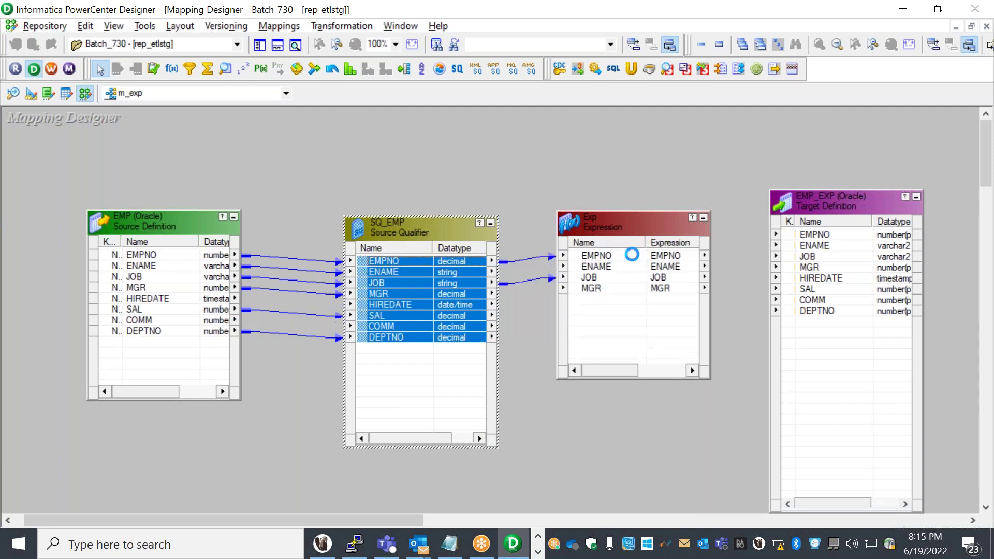
right_click(604, 257)
click(634, 265)
drag(595, 258, 831, 248)
click(649, 181)
Step: Review the port list of Exp without changing it and examine the EMPNO links entering and leaving it
drag(621, 161, 646, 213)
double_click(644, 214)
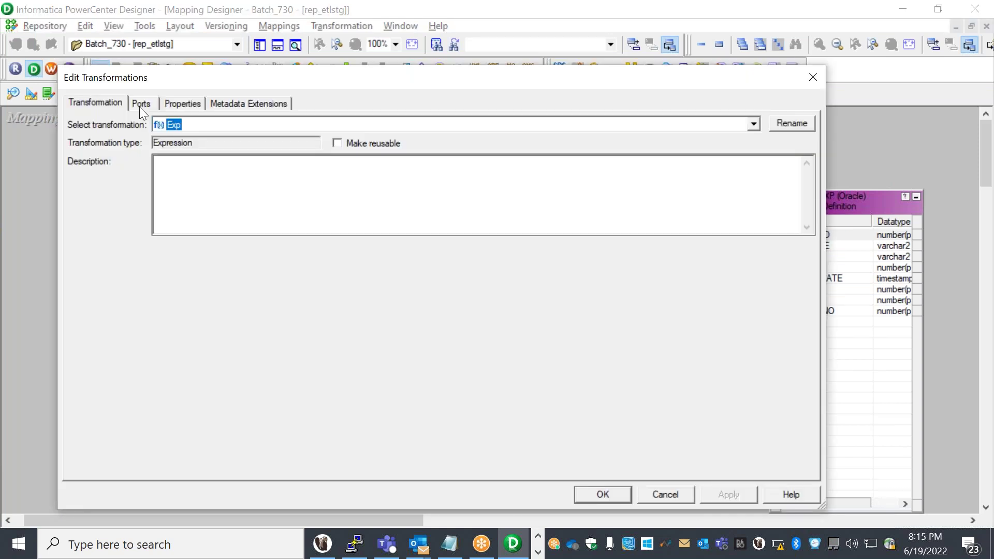
click(141, 103)
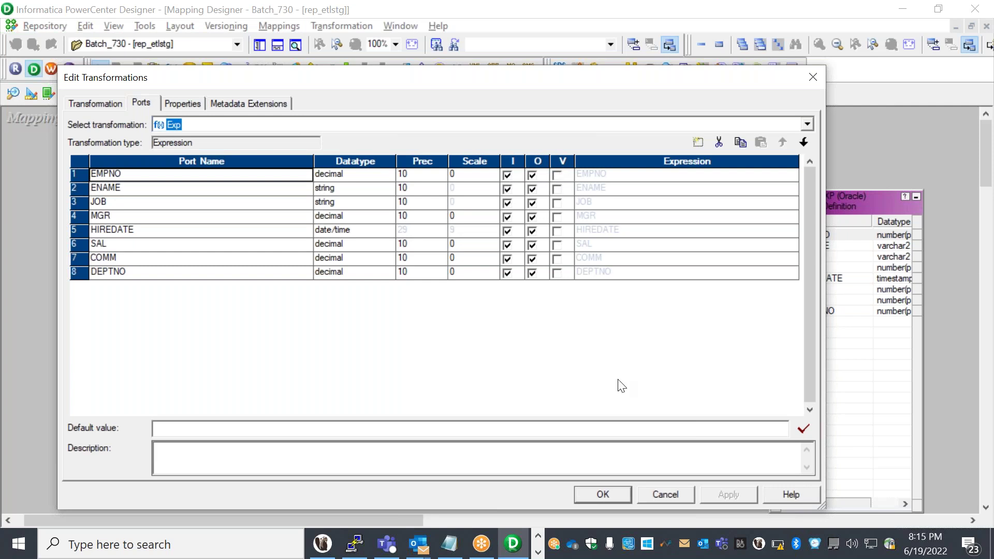
click(666, 496)
click(522, 249)
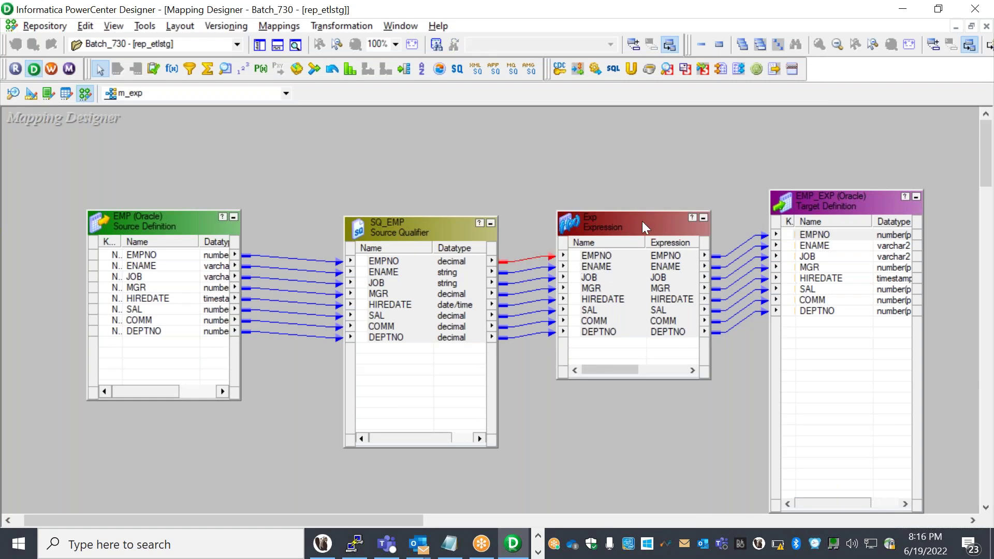
click(735, 253)
click(519, 260)
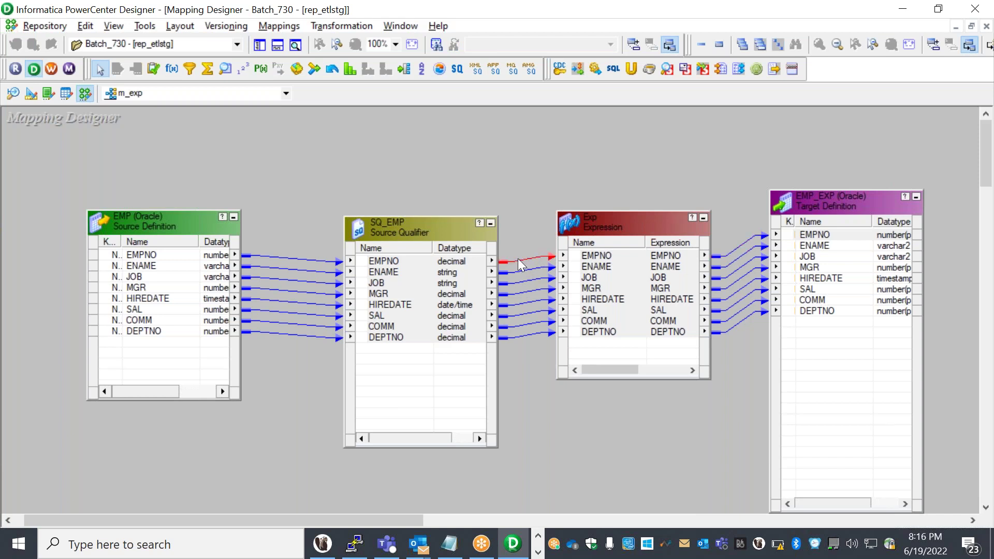
click(741, 237)
Step: Add a new port named empno_output directly below EMPNO in the Exp transformation
click(637, 229)
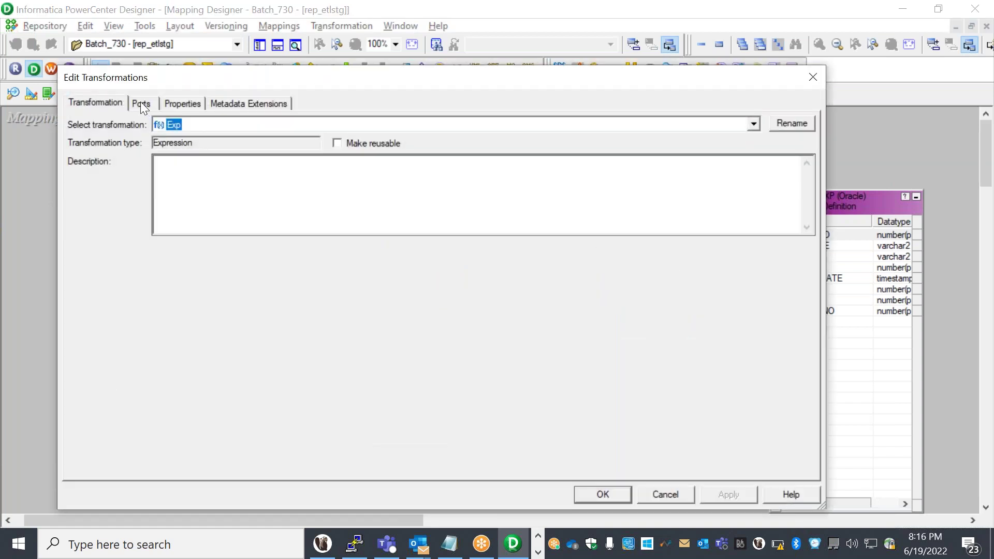
click(141, 102)
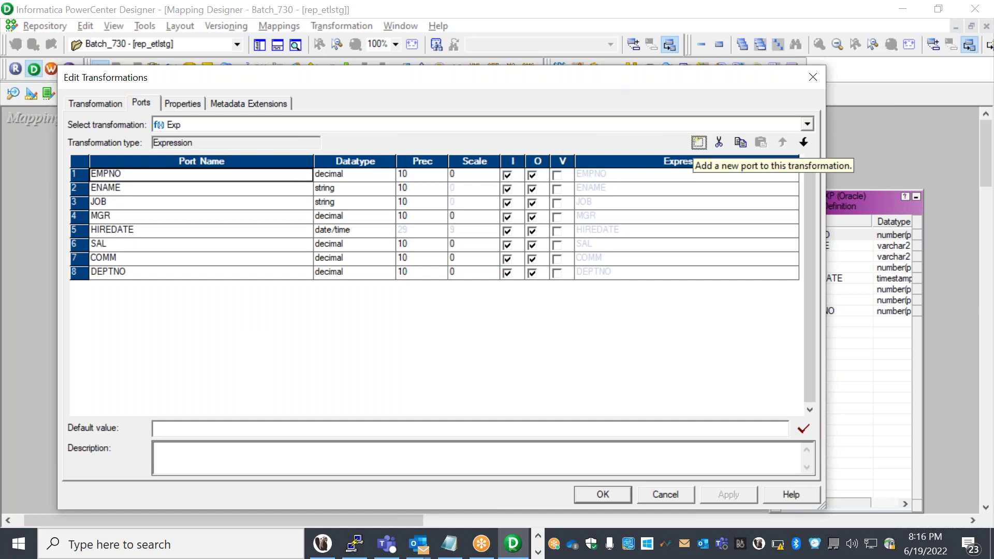
click(698, 142)
click(136, 189)
key(BackSpace)
key(BackSpace)
key(BackSpace)
key(BackSpace)
key(BackSpace)
key(BackSpace)
key(BackSpace)
key(BackSpace)
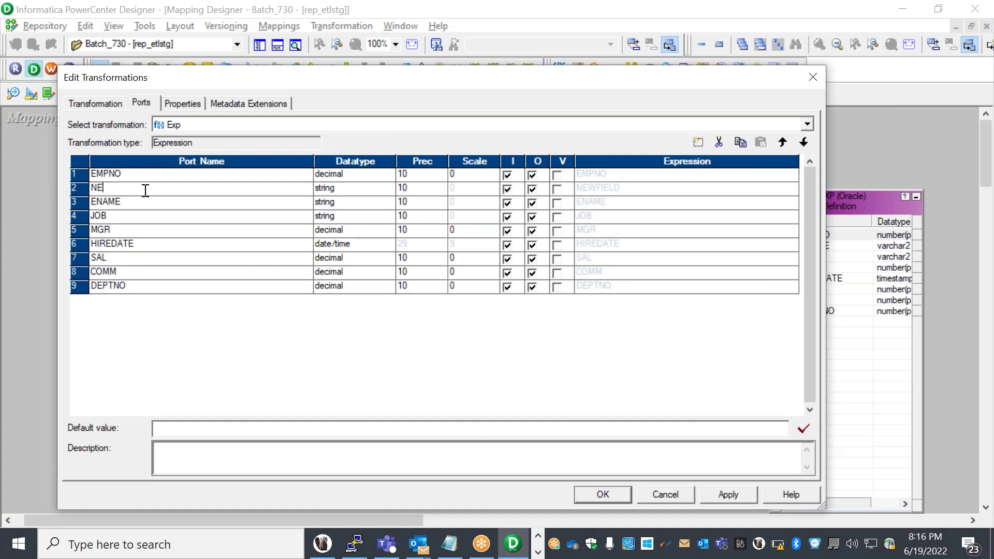
text(emp_)
text(output)
text(o)
key(BackSpace)
text(no)
double_click(140, 188)
click(132, 178)
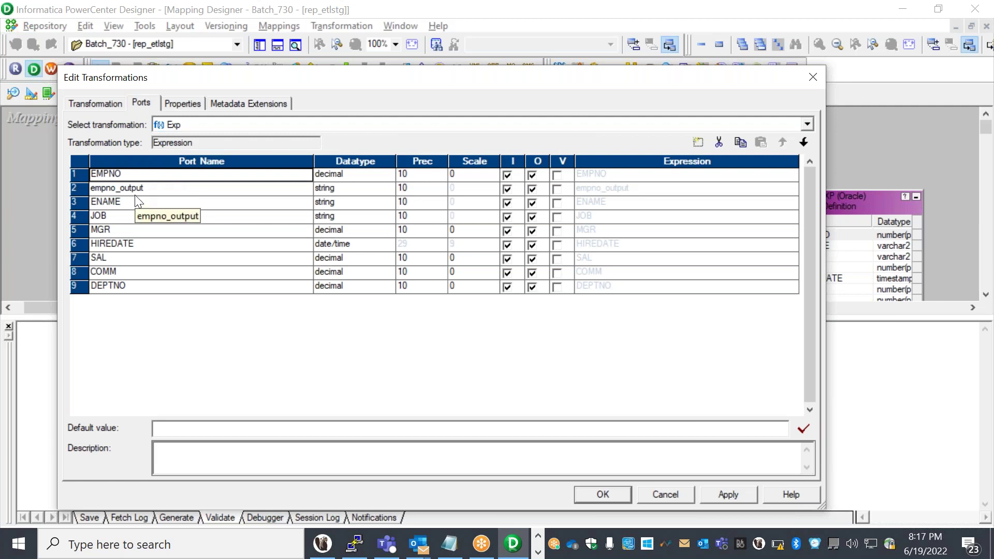
Step: Set the empno_output port's datatype to decimal and make it output-only
click(136, 194)
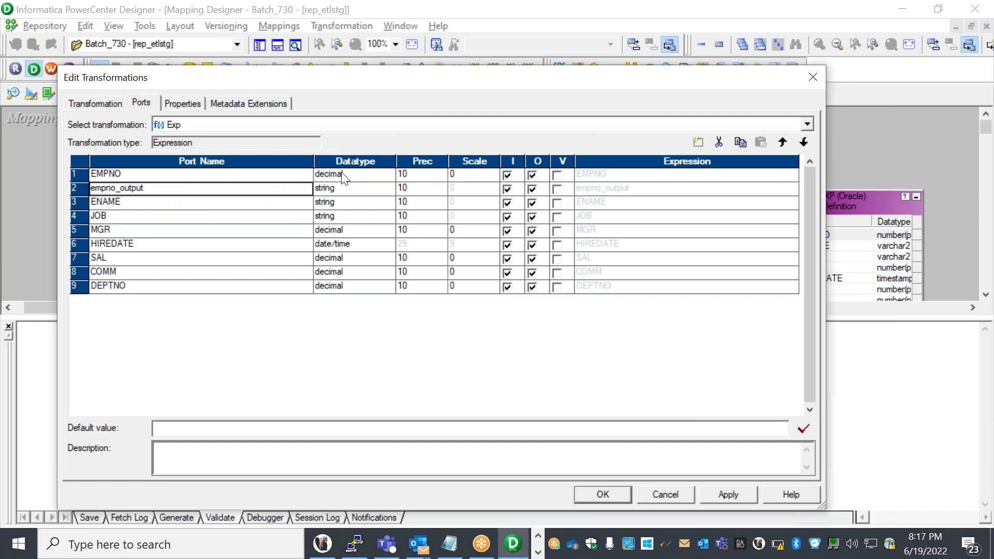
click(350, 192)
click(350, 189)
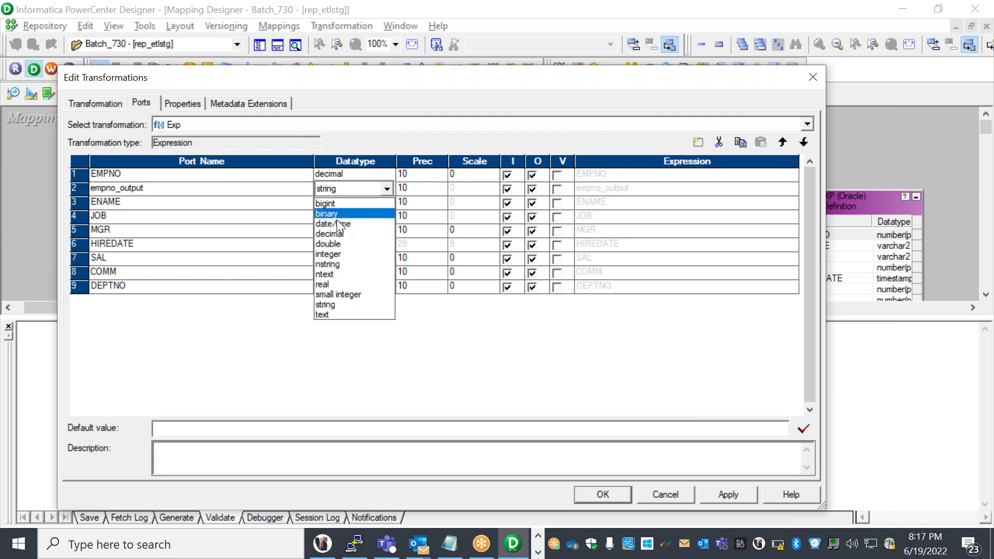
click(339, 233)
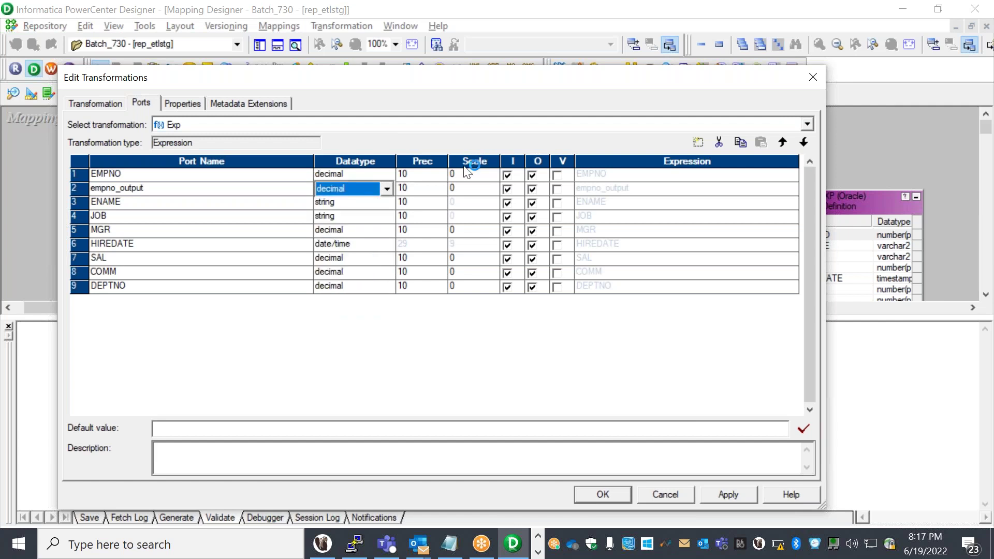
click(507, 189)
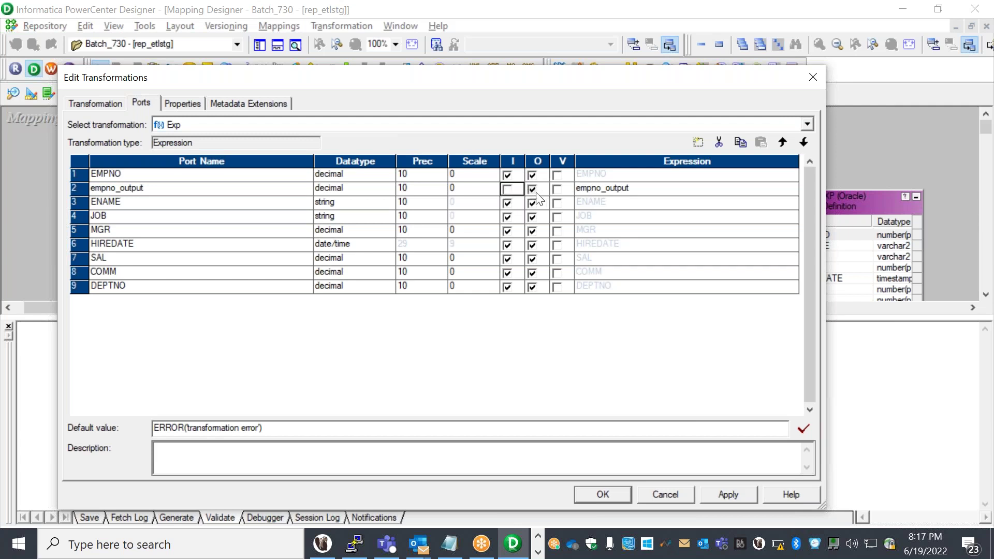
Step: Open the Expression Editor for empno_output and clear its default formula
click(640, 192)
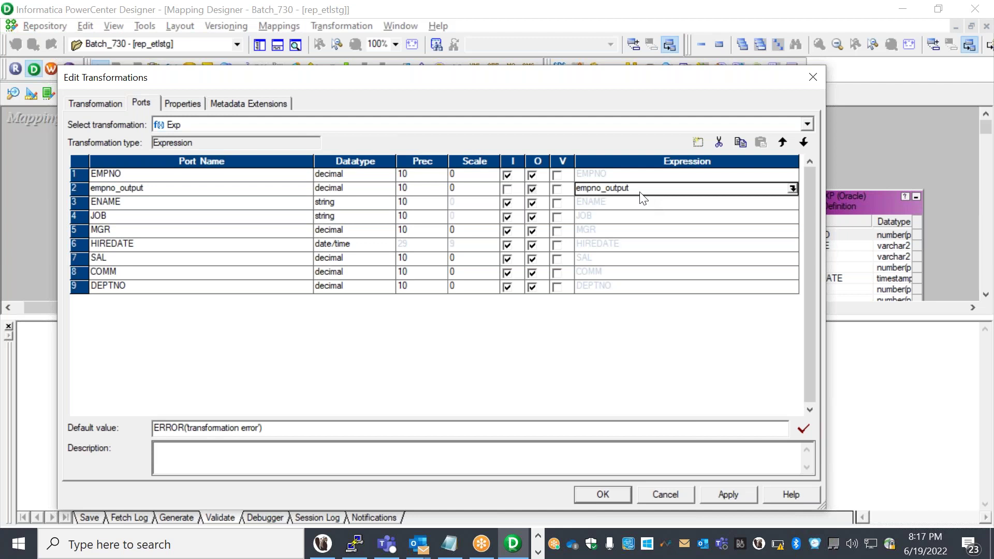
click(792, 188)
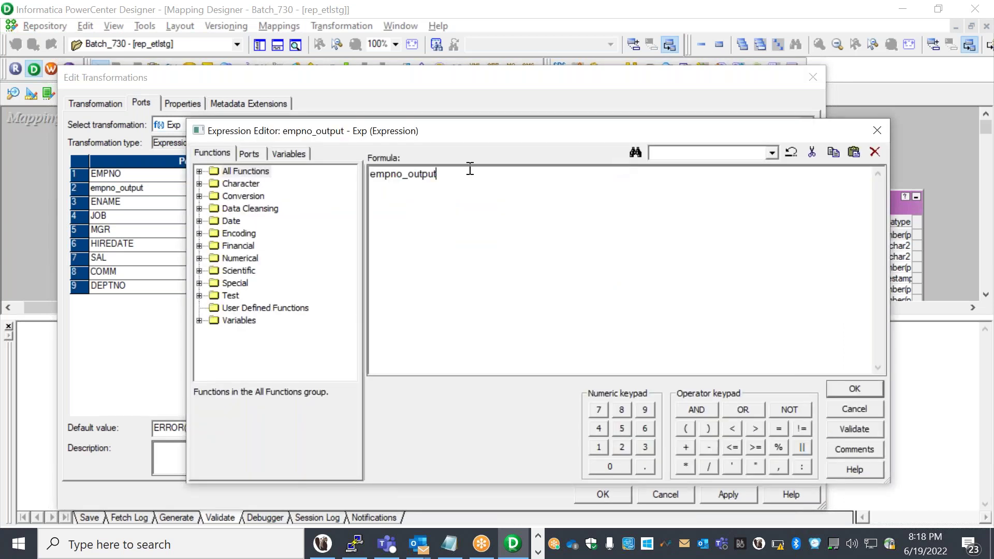
key(Delete)
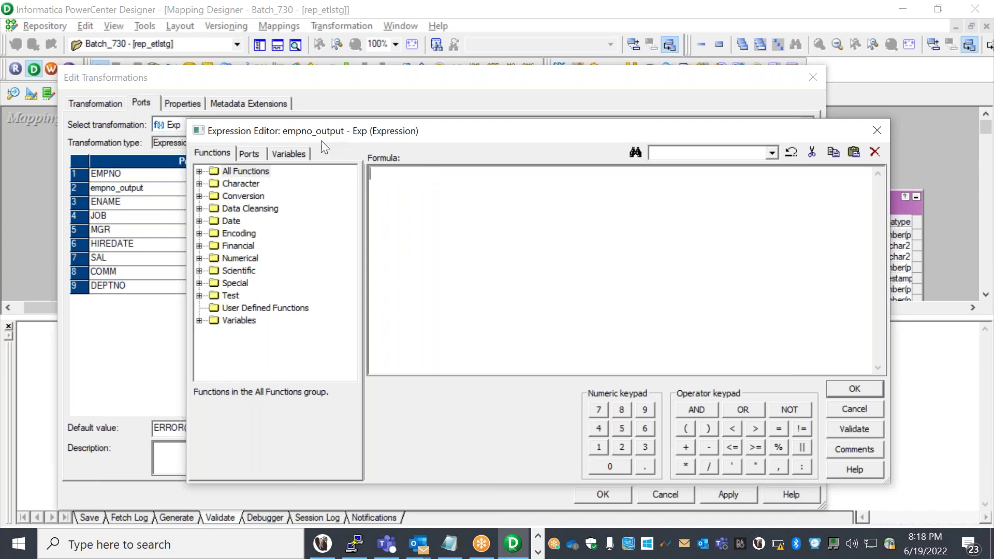
Step: Browse the functions, ports and variables available for building the empno_output expression
click(198, 171)
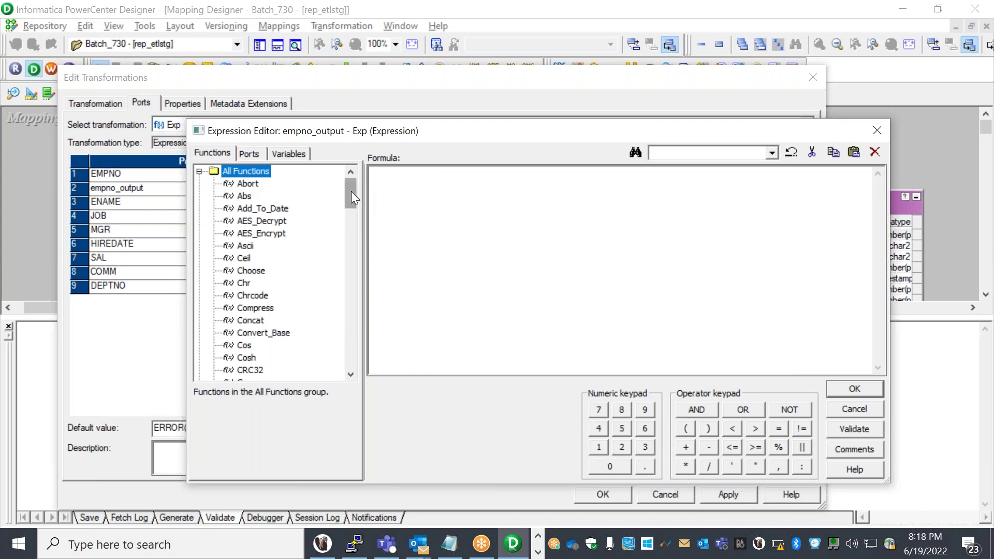
drag(351, 195, 353, 173)
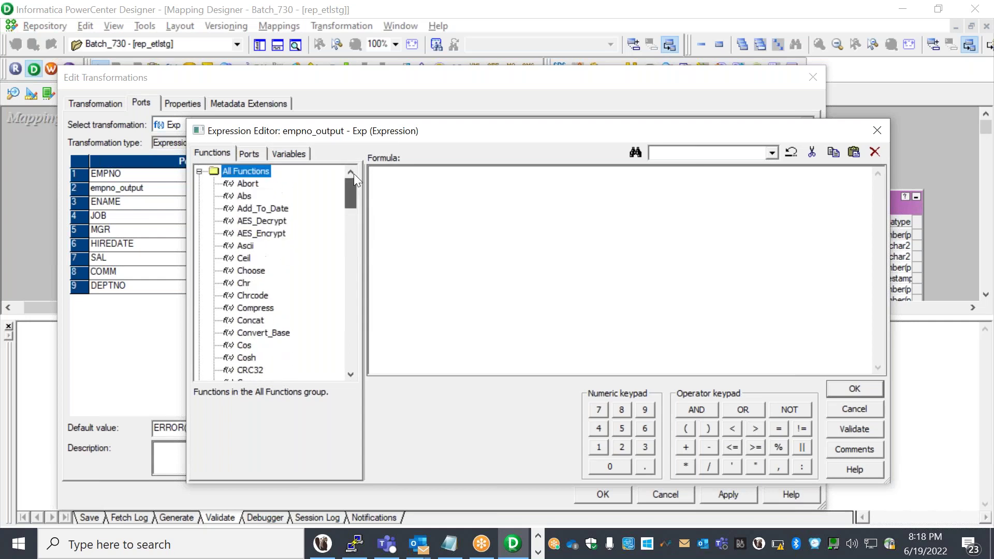
click(250, 153)
click(291, 153)
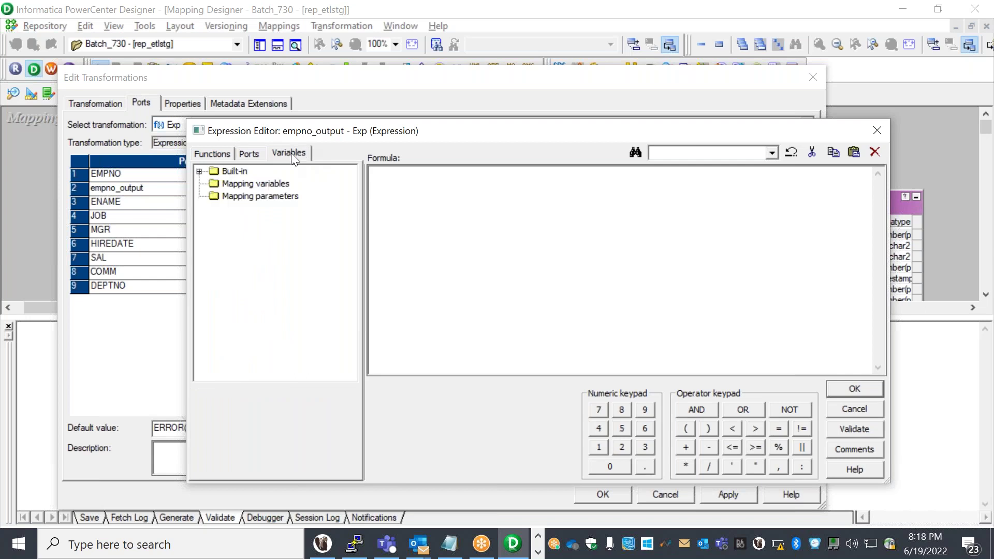
click(250, 153)
click(214, 154)
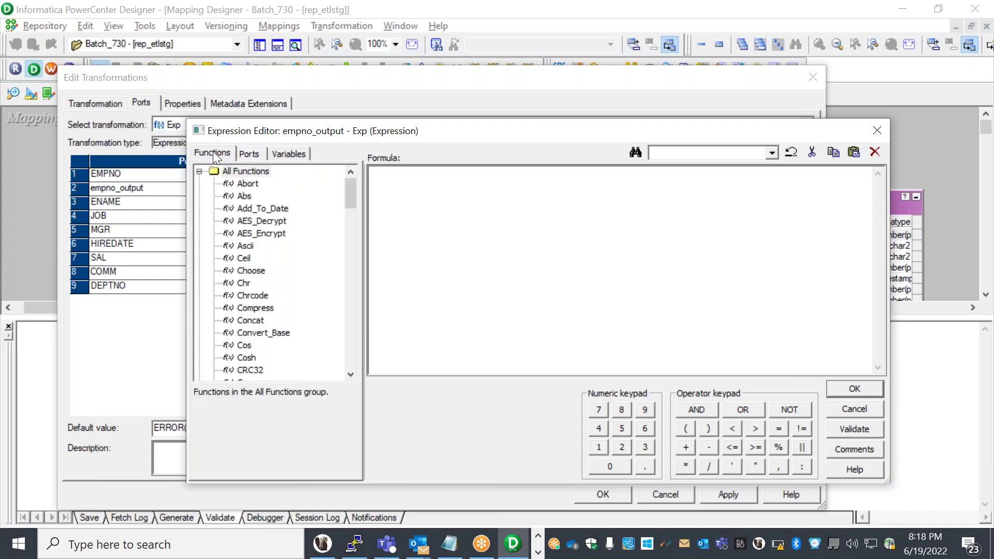
Step: Insert the Lpad function into the empno_output formula and read its syntax description
drag(347, 201, 345, 261)
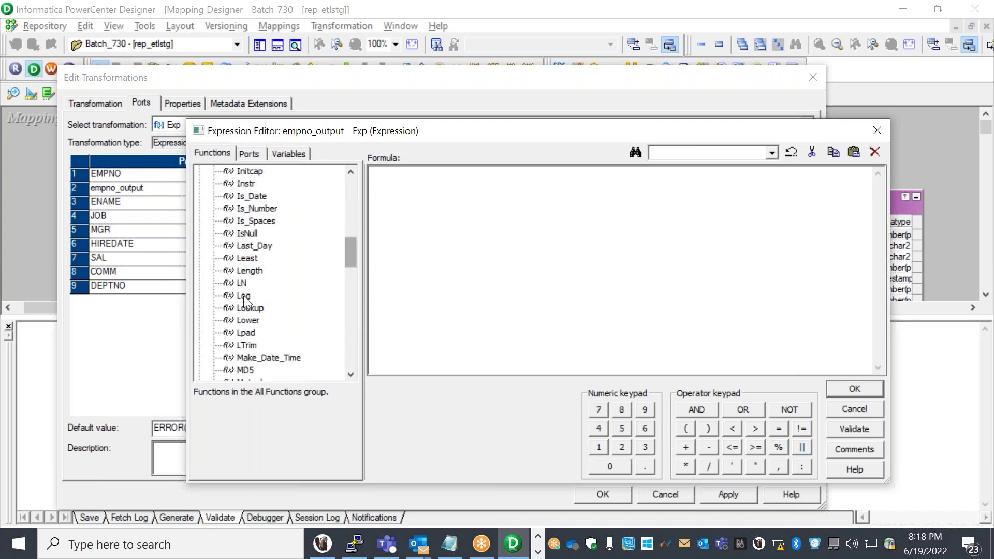
double_click(250, 332)
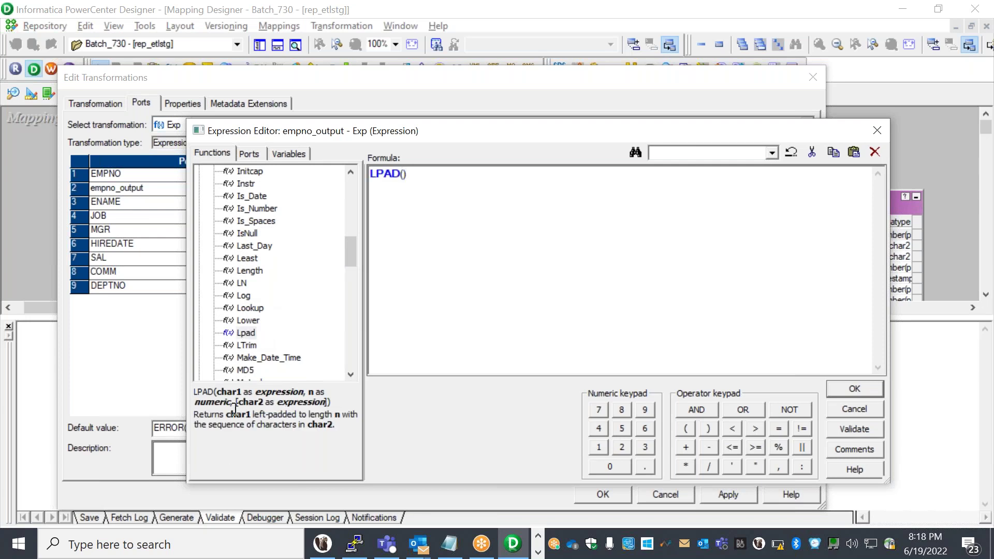
drag(339, 426, 202, 392)
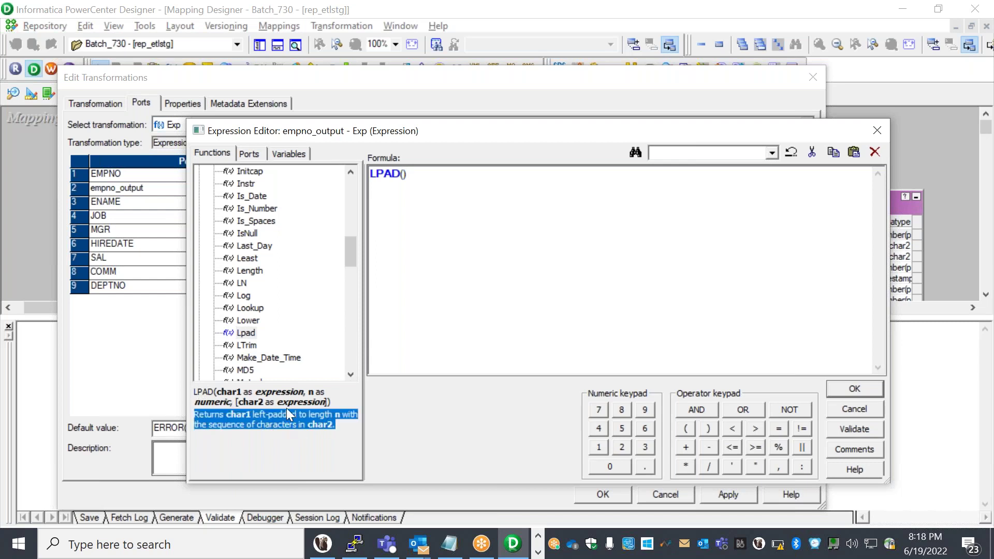
click(285, 394)
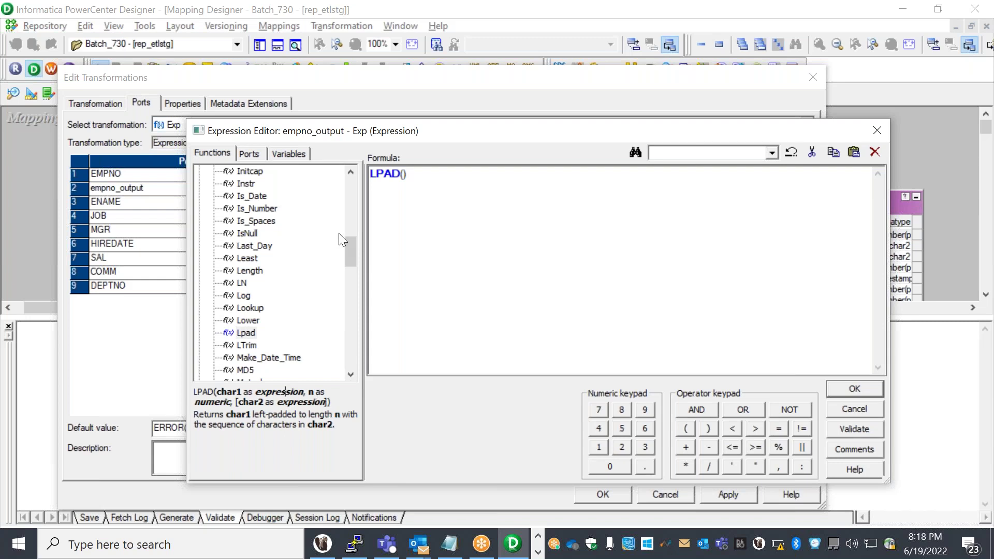
Step: Complete the formula as LPAD(EMPNO,7,0), taking EMPNO from the Exp ports
click(403, 174)
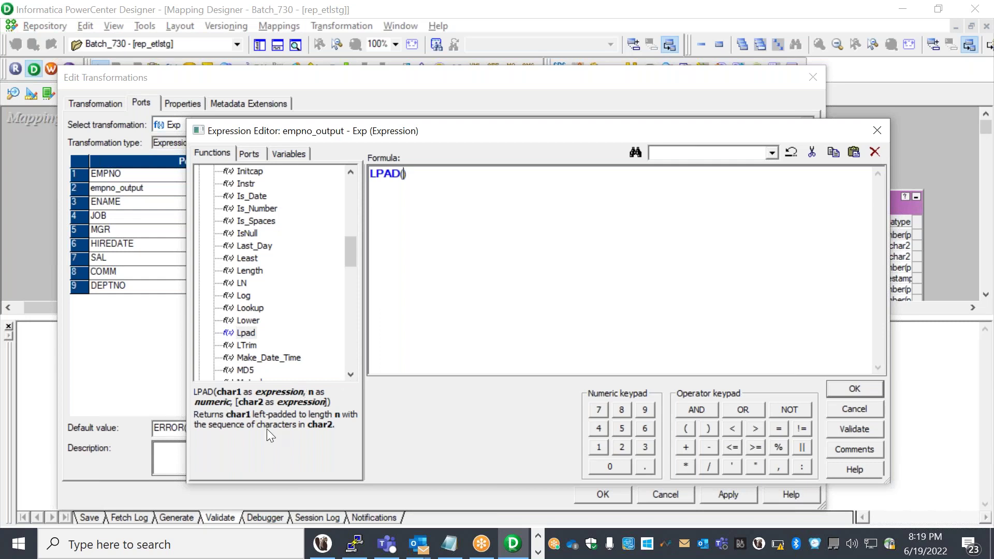
click(248, 156)
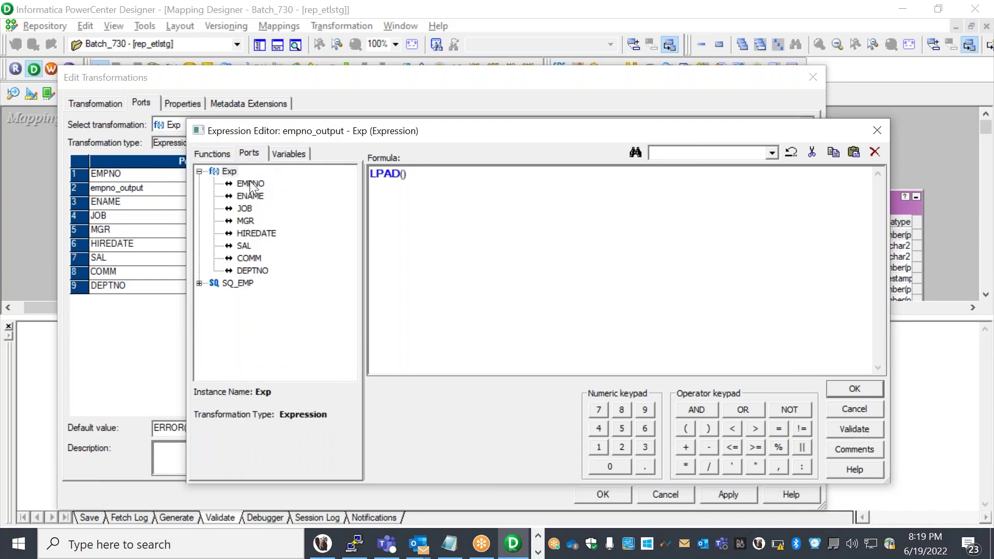
double_click(251, 184)
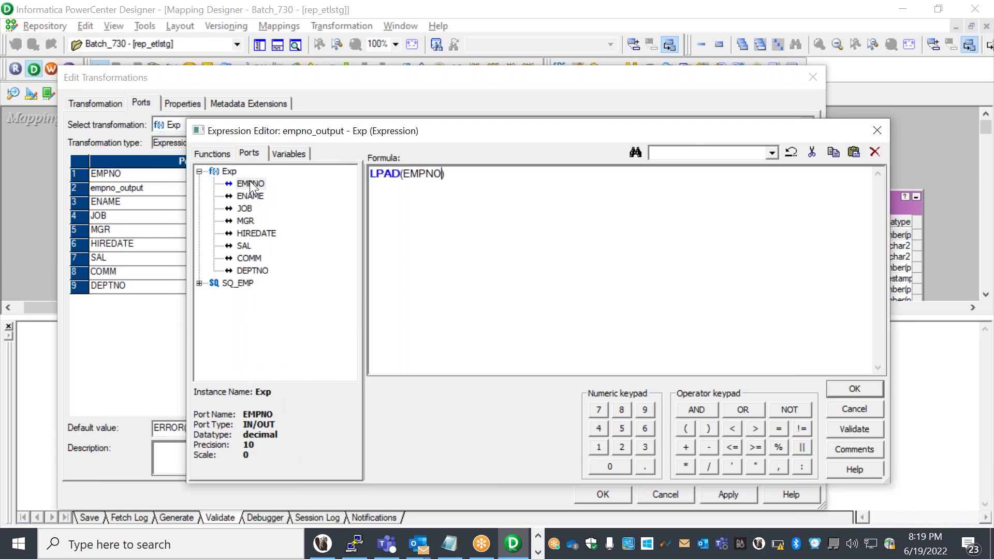
text(,7,0)
double_click(420, 176)
click(455, 174)
click(252, 197)
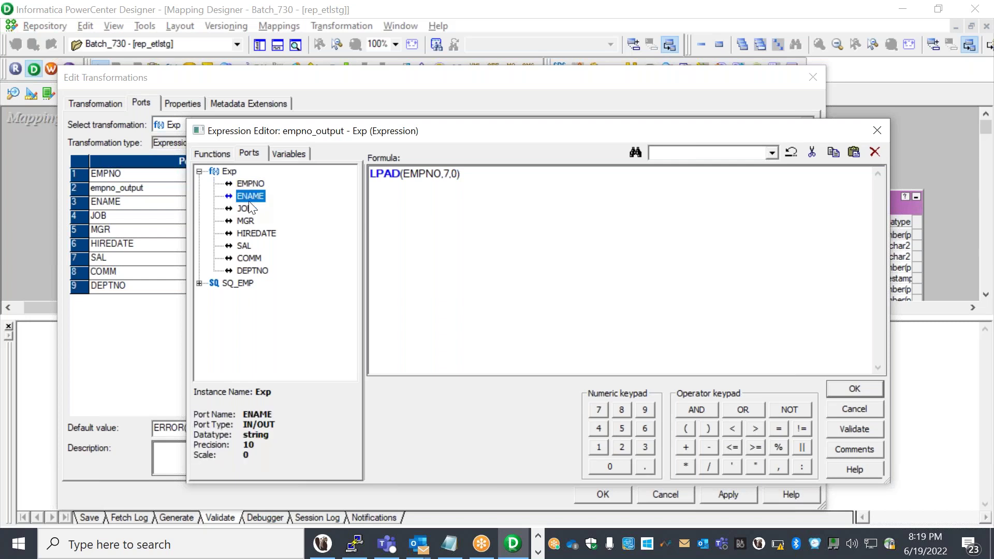
Step: Review the Lpad description again and validate the LPAD(EMPNO,7,0) expression
click(240, 152)
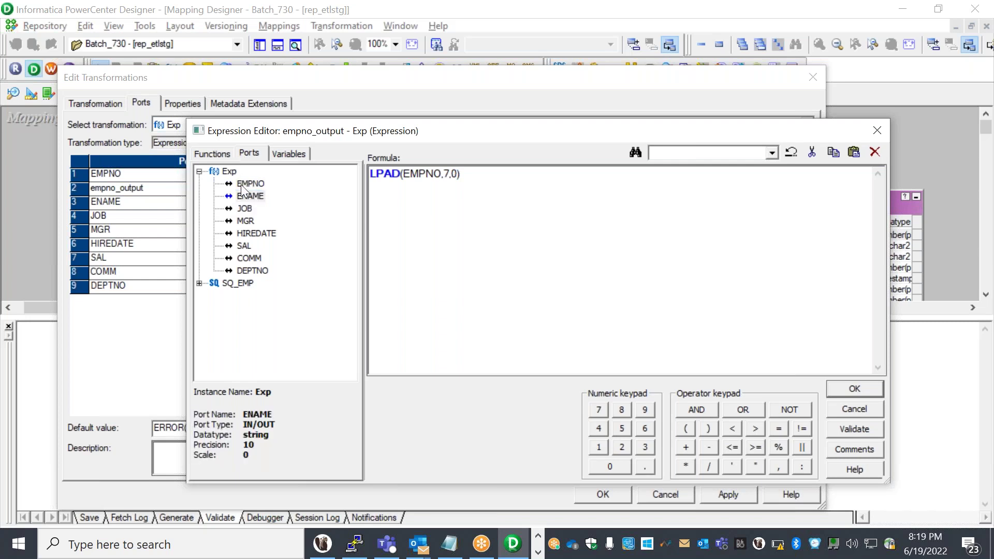
click(210, 152)
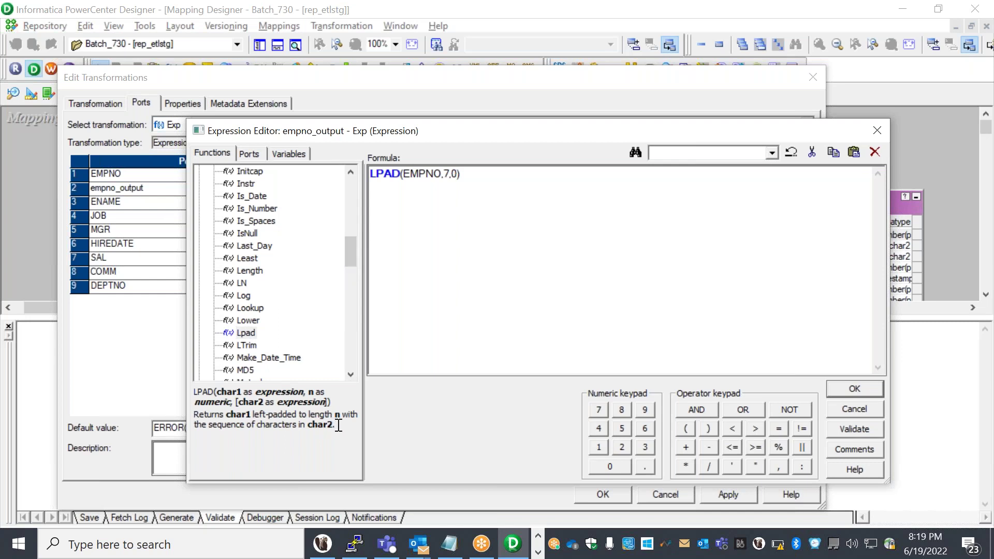
drag(337, 426, 195, 414)
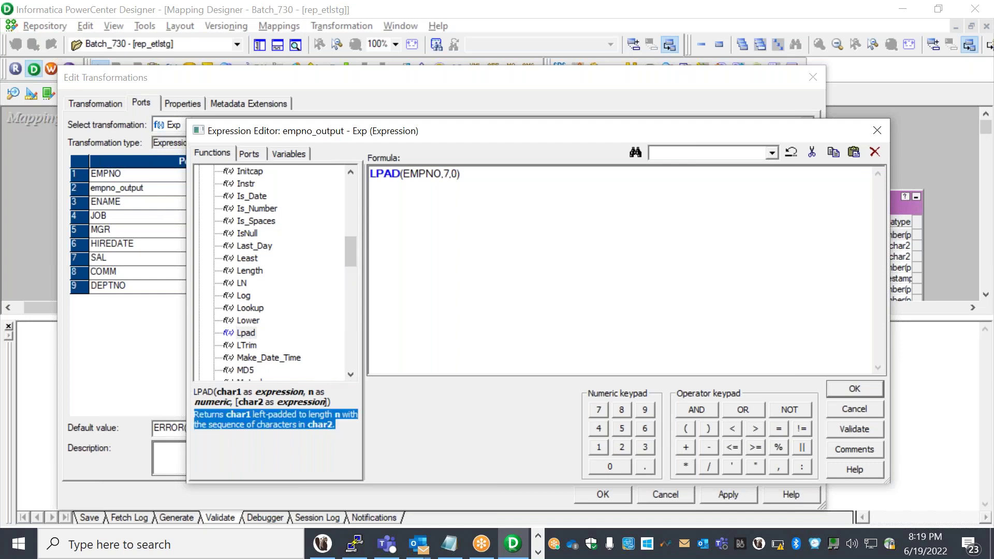
click(476, 178)
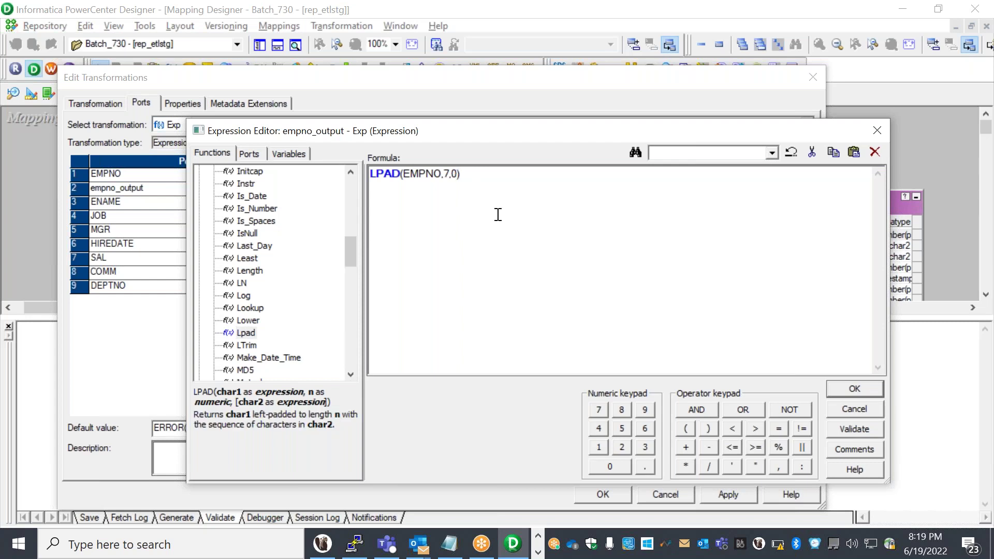
click(860, 431)
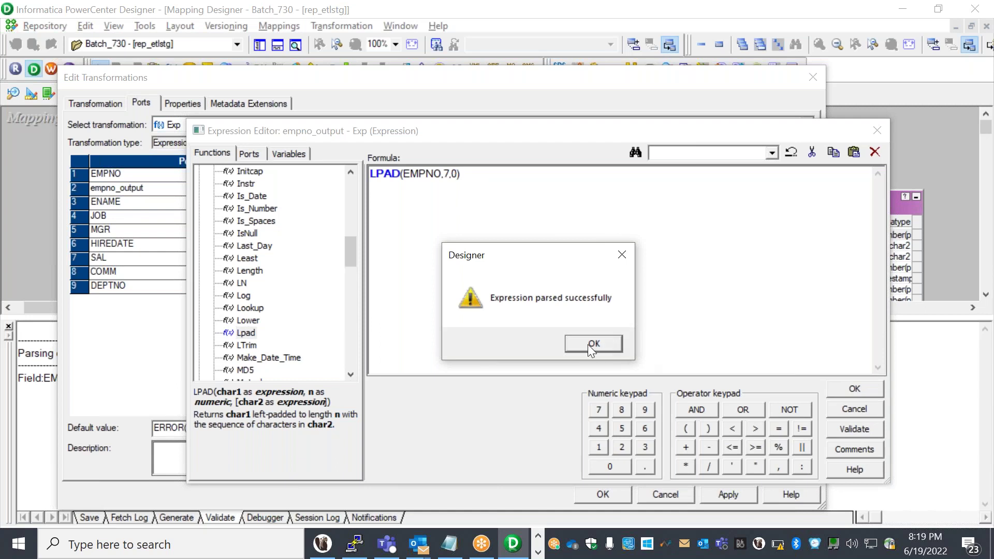
click(579, 343)
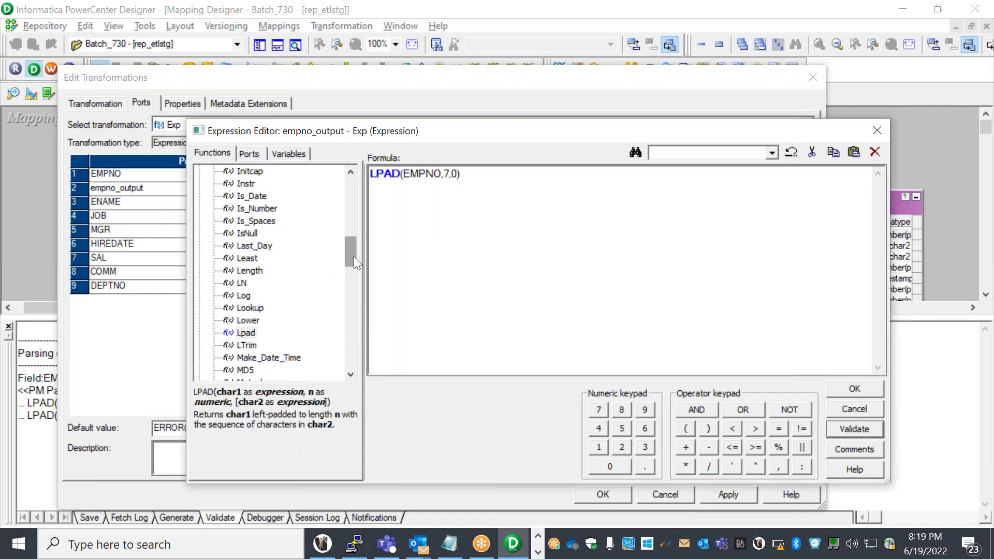
Step: Accept the empno_output formula and apply the port changes to the Exp transformation
drag(353, 257, 659, 366)
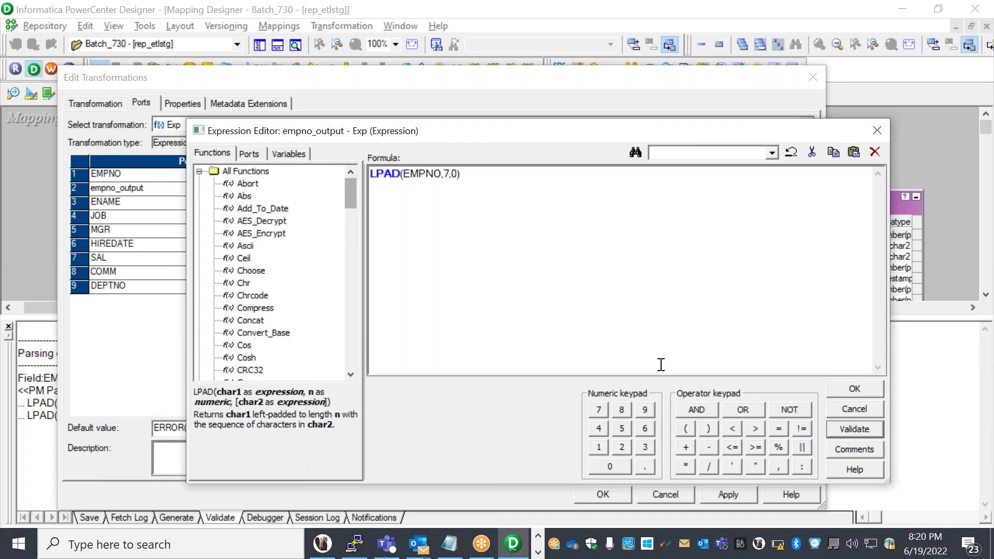
click(854, 389)
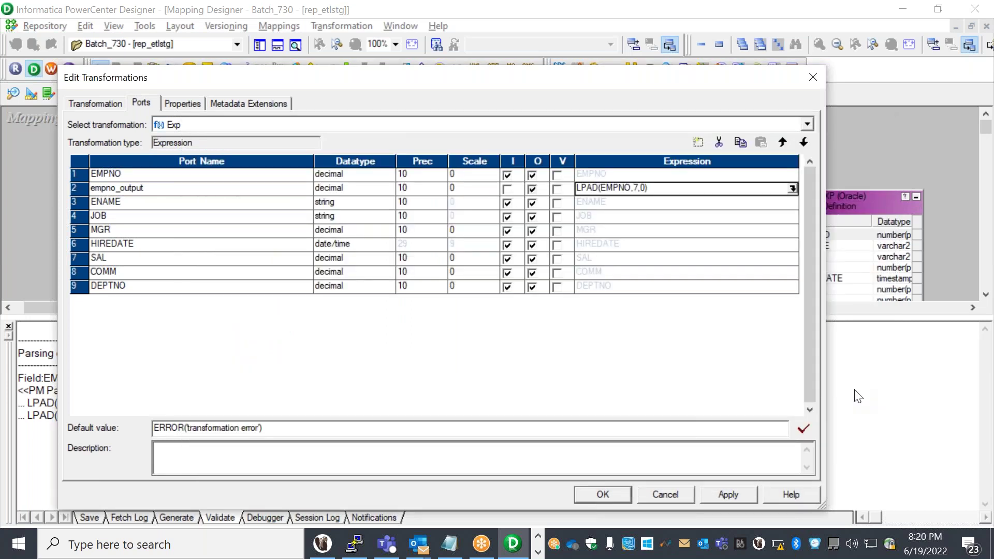
click(742, 494)
click(613, 492)
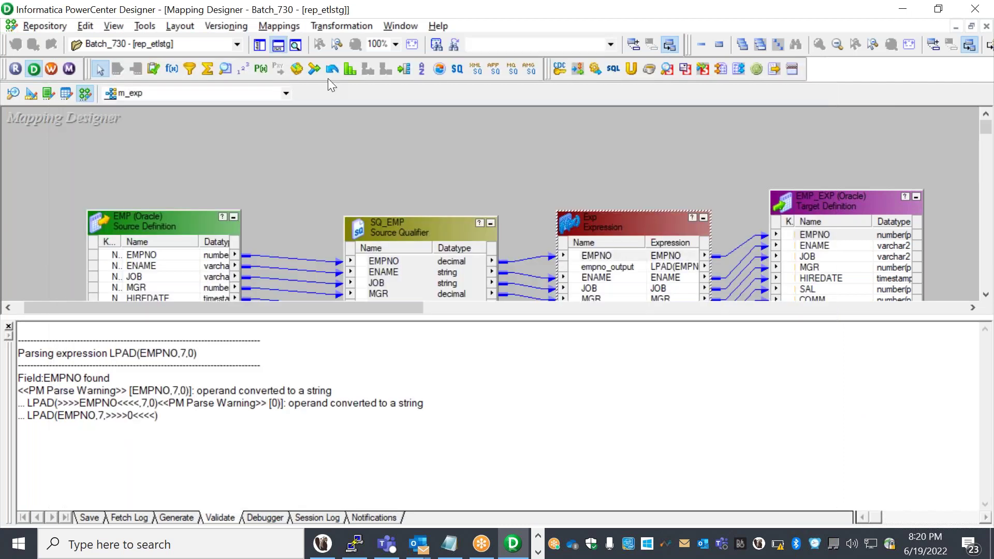
Step: Hide the output window and move the EMP_EXP target farther away from the Exp transformation
click(277, 46)
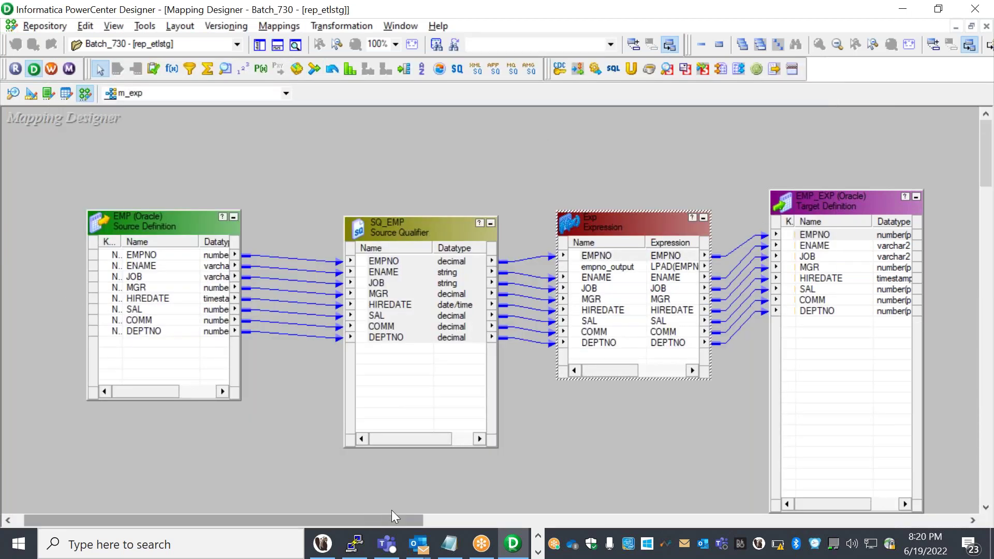
scroll(409, 505, right, 3)
drag(735, 202, 813, 191)
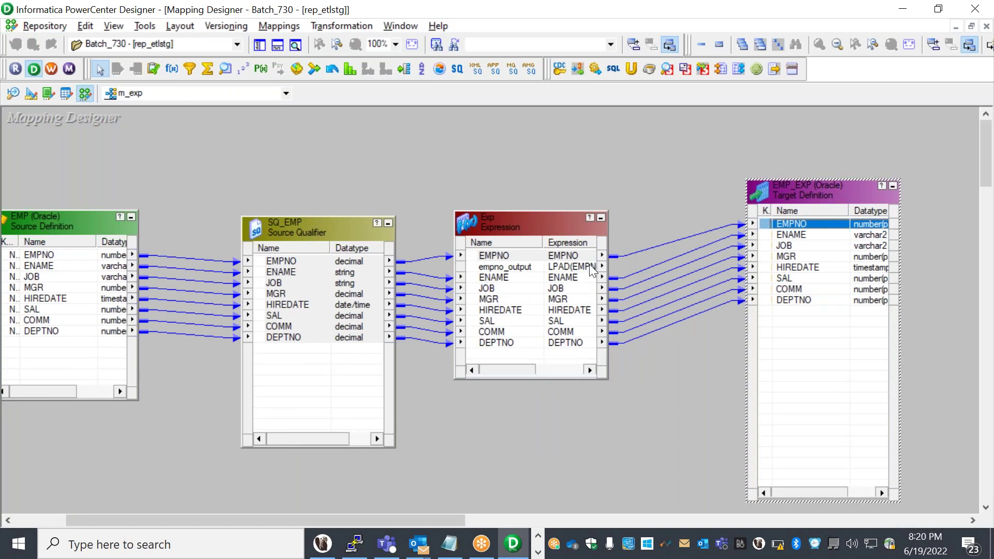
Step: Delete the link between EMPNO in Exp and EMPNO in the EMP_EXP target
drag(590, 266, 802, 228)
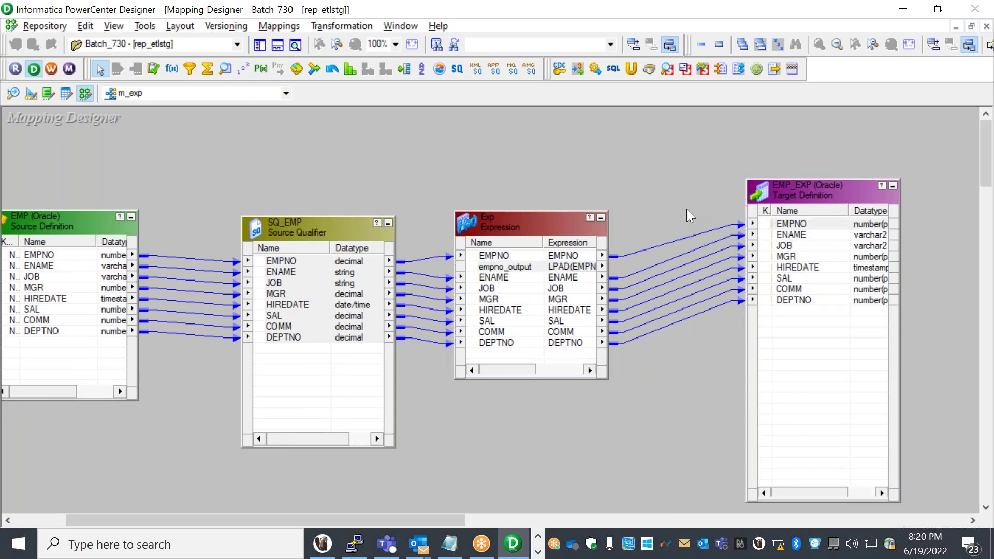
click(476, 255)
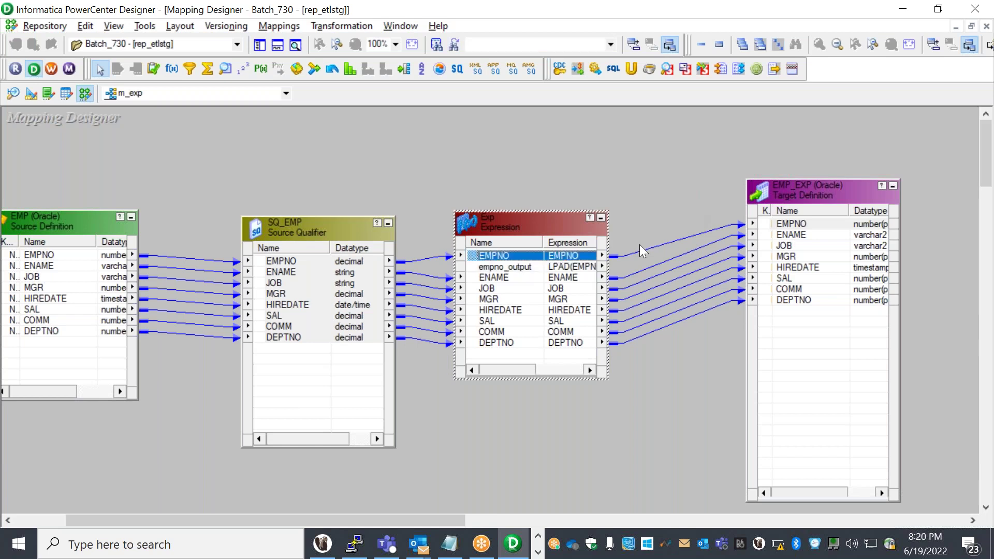
click(641, 253)
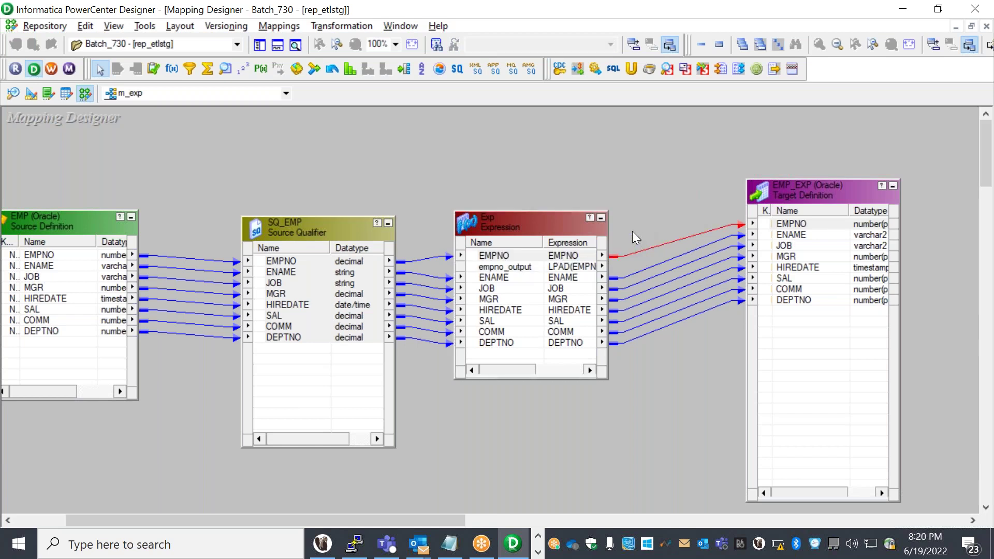
key(Delete)
Step: Link the empno_output port of Exp to EMPNO in the EMP_EXP target
click(489, 259)
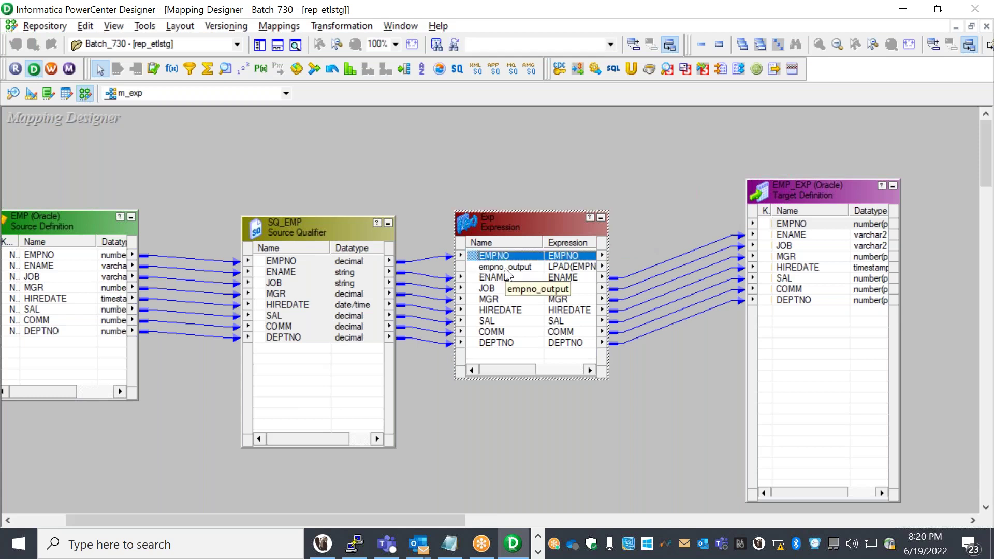
click(500, 267)
drag(474, 269, 786, 223)
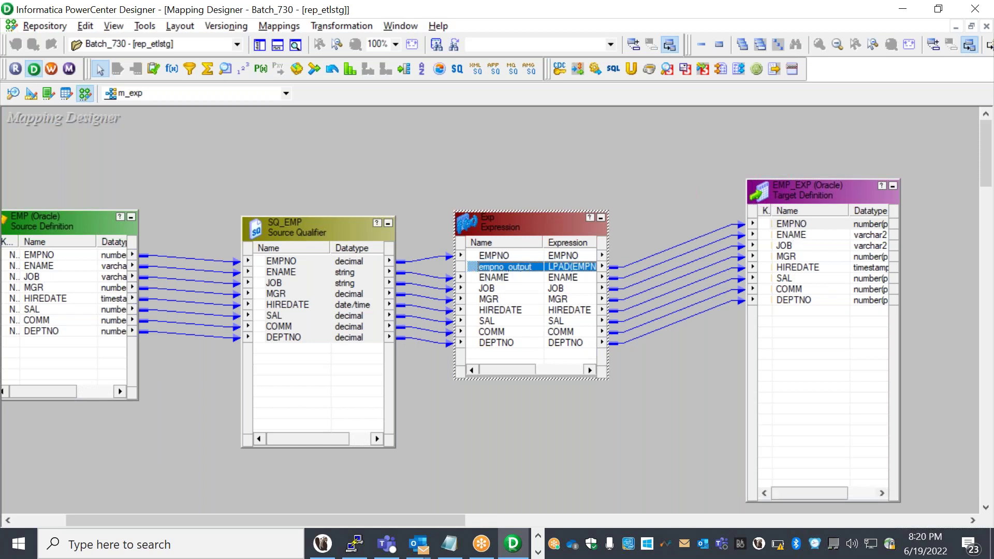
click(647, 187)
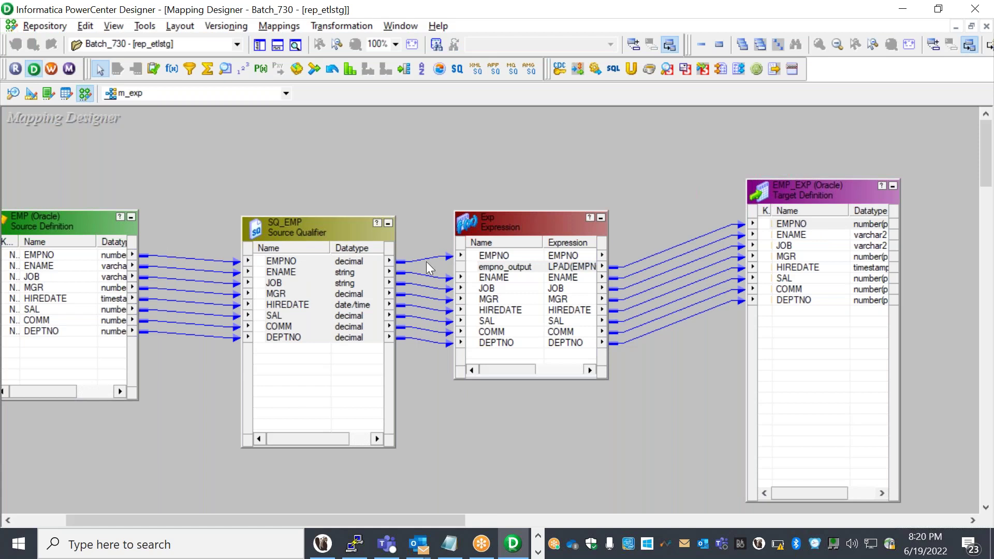
Step: Enlarge the Exp transformation box on the canvas to show more of its port columns
click(494, 256)
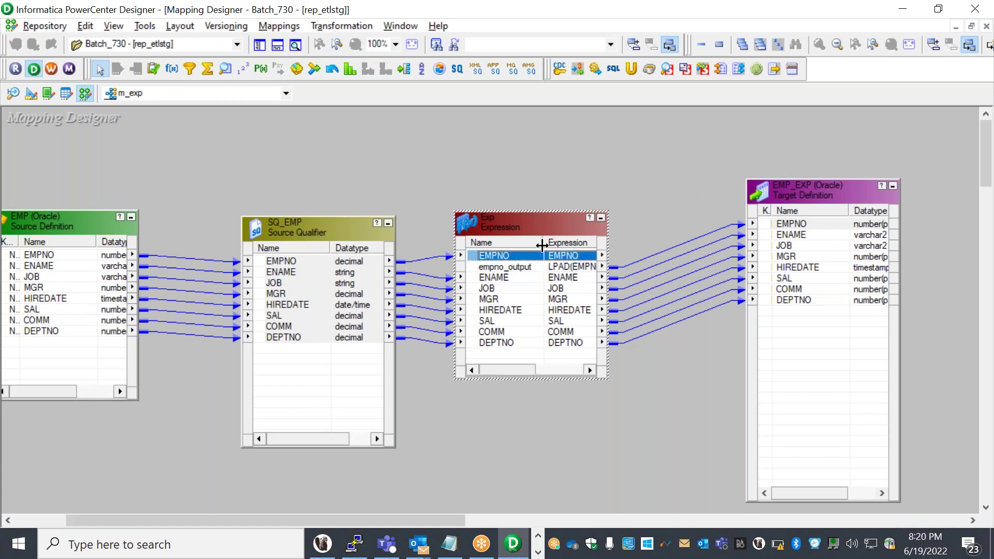
click(518, 266)
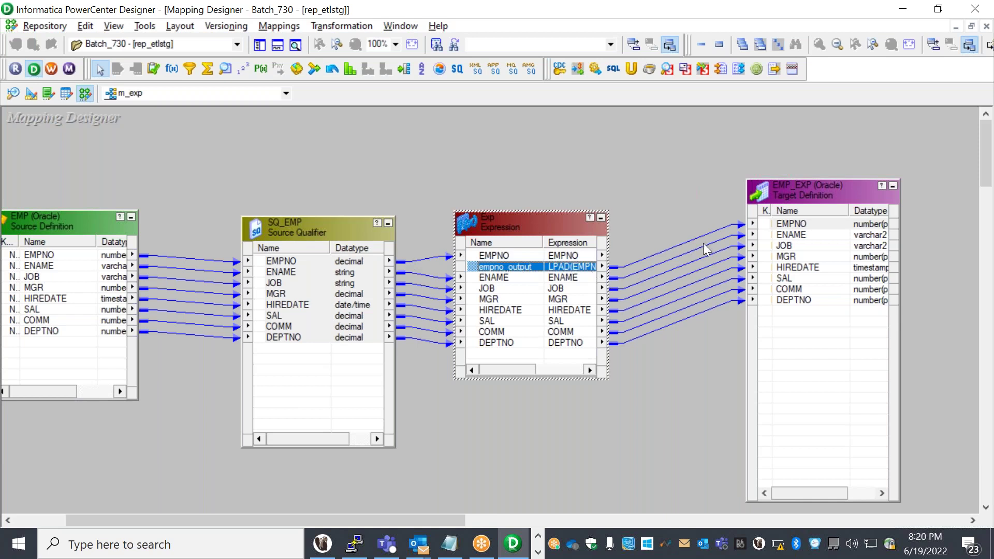
click(646, 190)
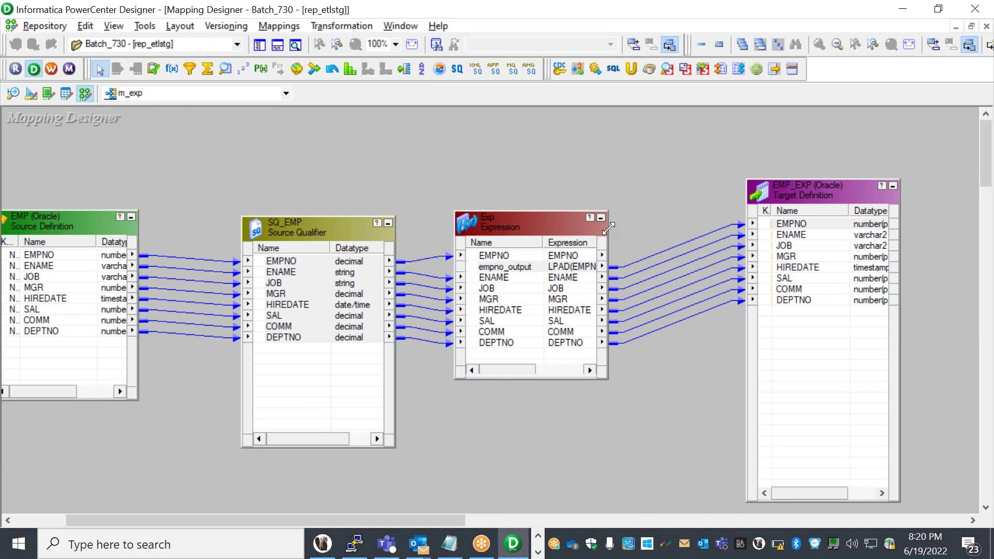
drag(608, 228, 658, 217)
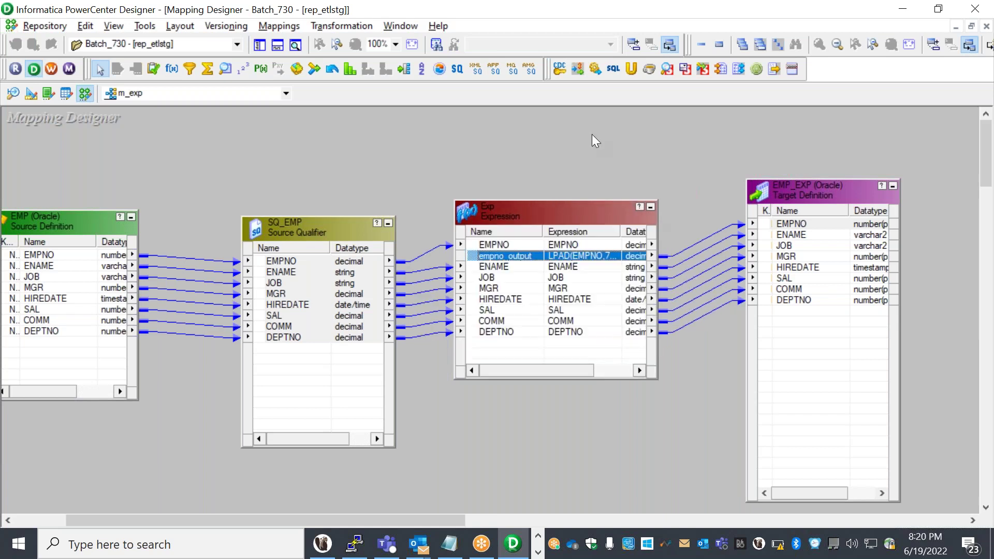
click(591, 135)
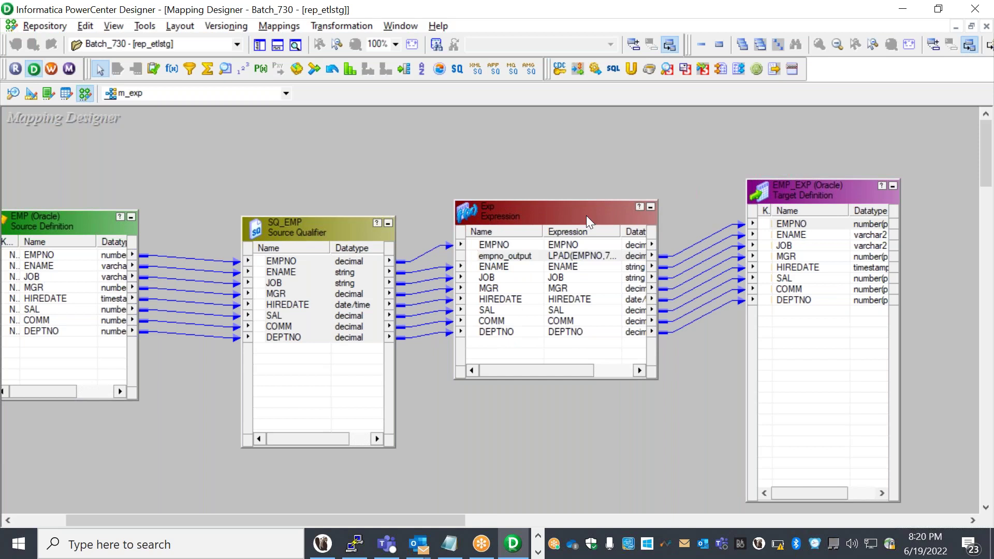
Step: Make EMPNO an input-only port in the Exp transformation and apply the change
double_click(586, 215)
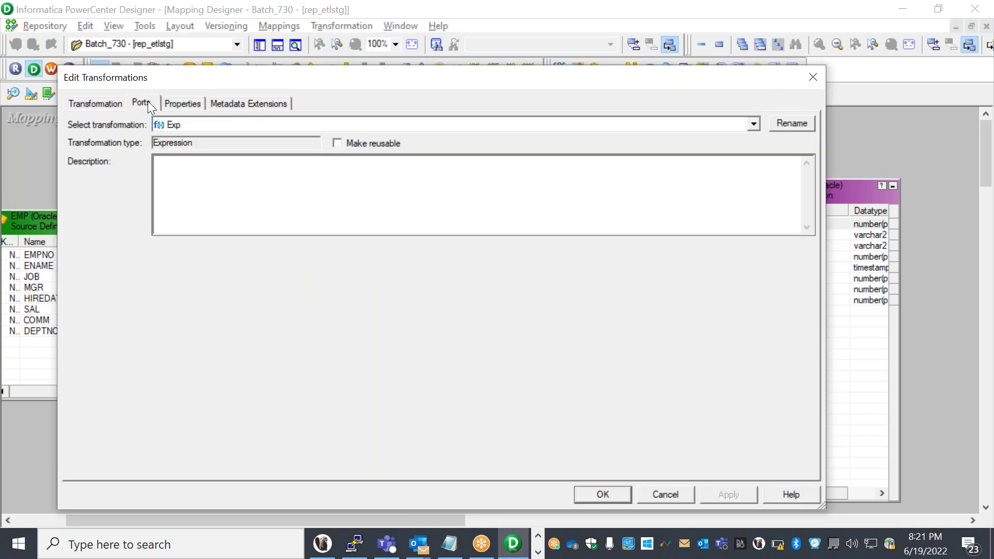
click(147, 102)
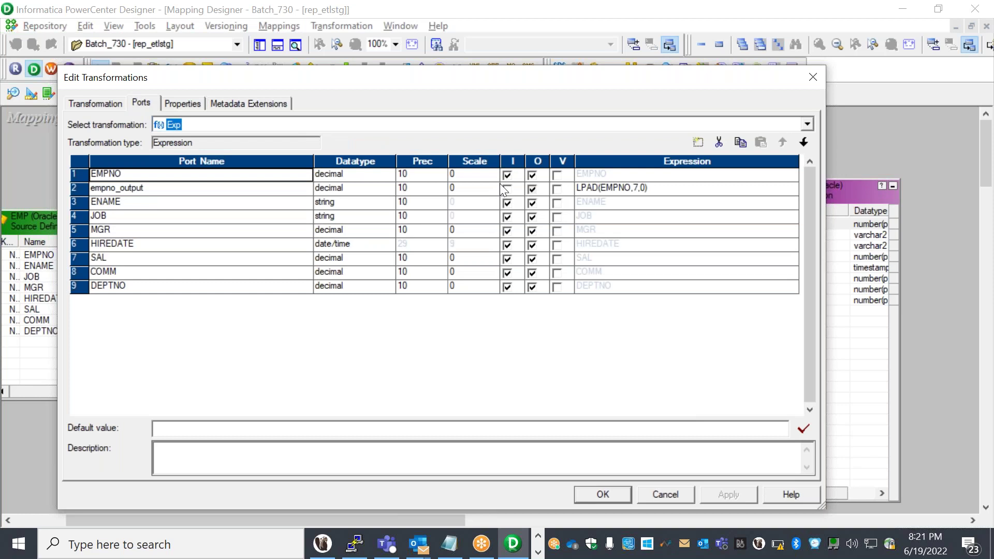
click(533, 176)
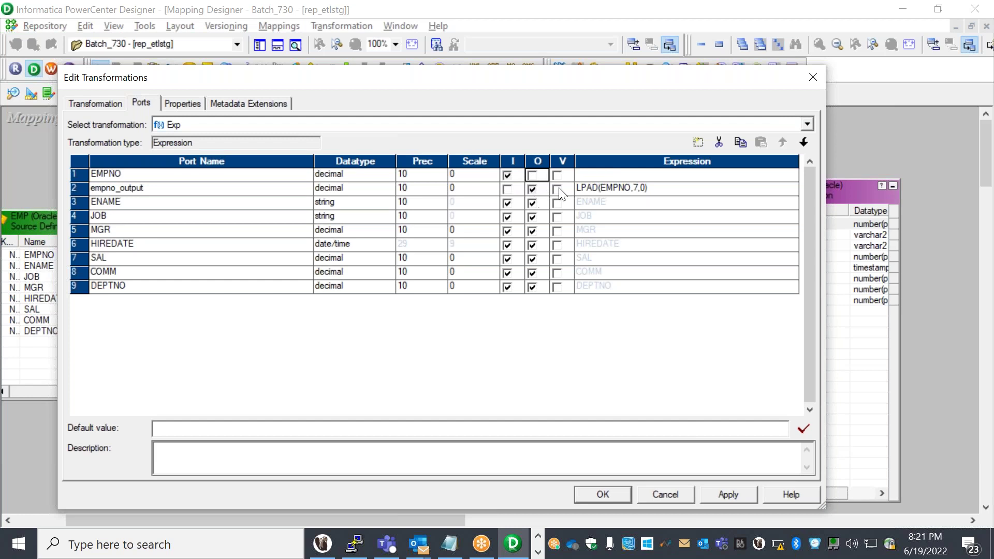
click(728, 494)
click(607, 492)
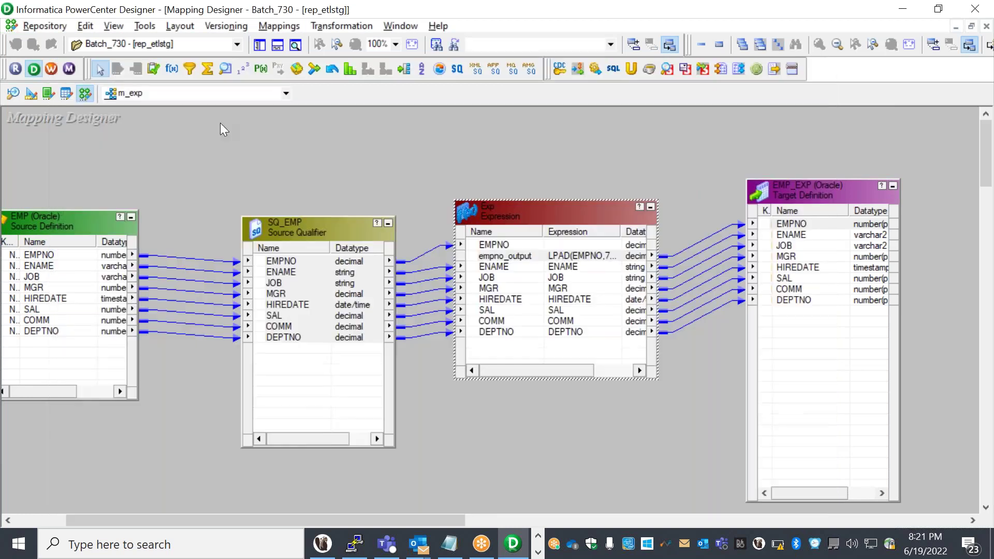
Step: Save the m_exp mapping to the repository, check its validation messages and hide the output window
click(44, 26)
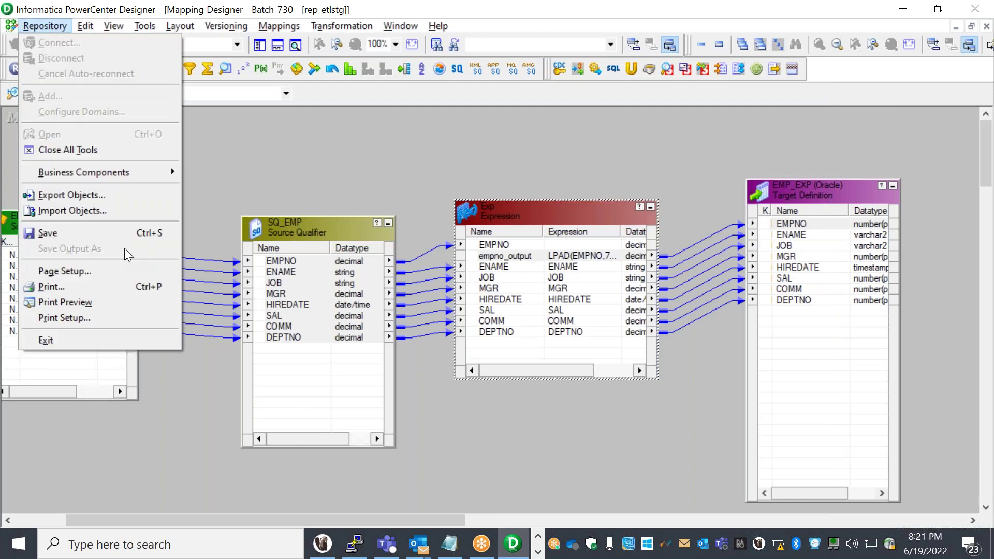
click(86, 233)
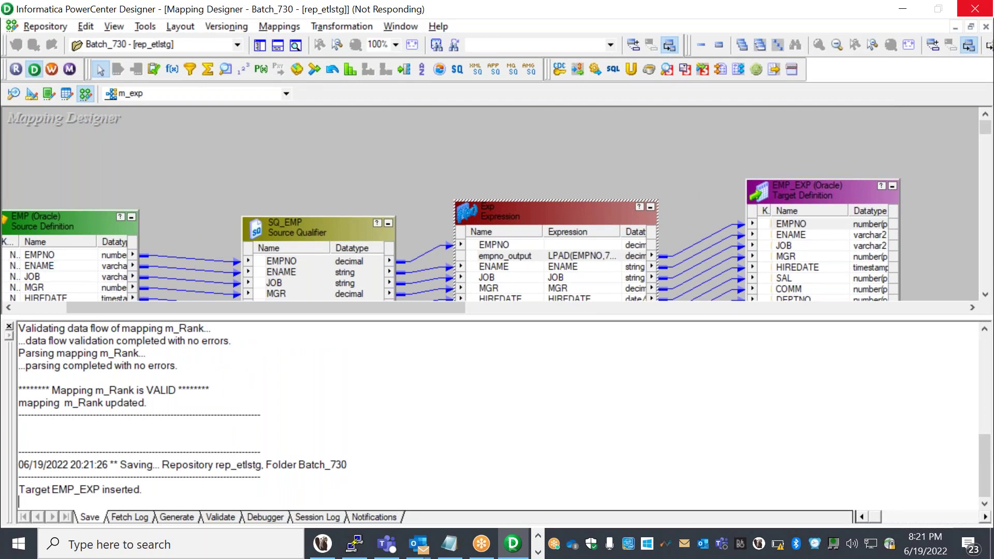
drag(248, 476, 20, 427)
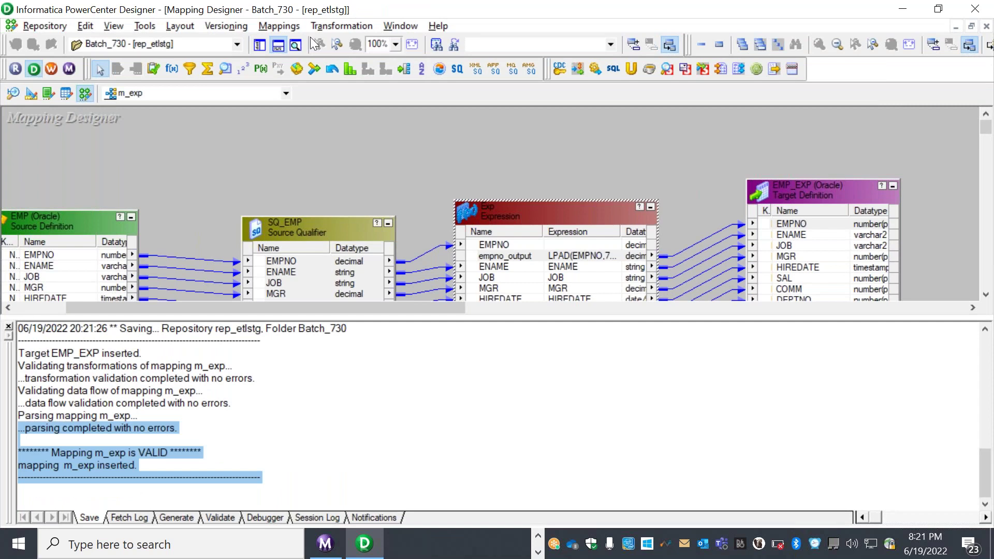
click(281, 45)
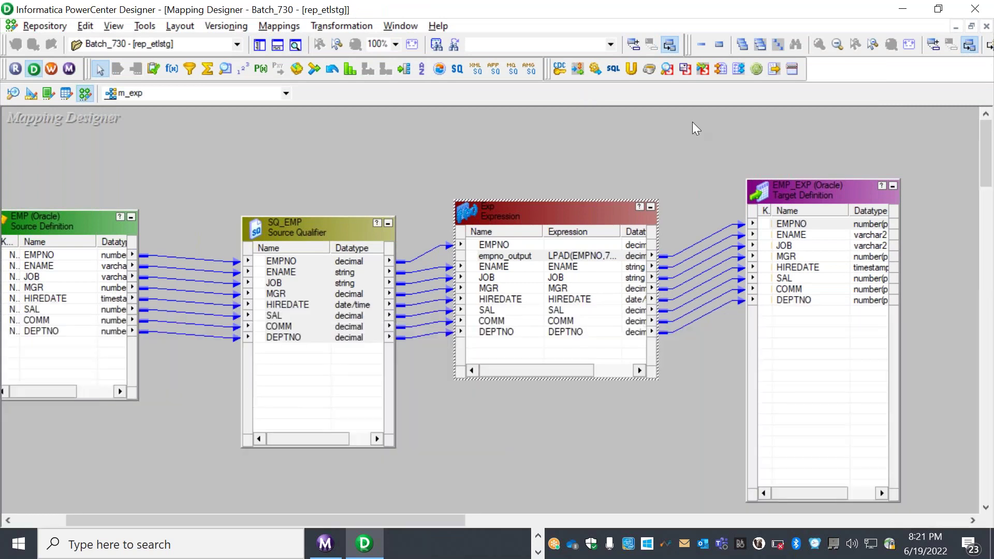
click(694, 32)
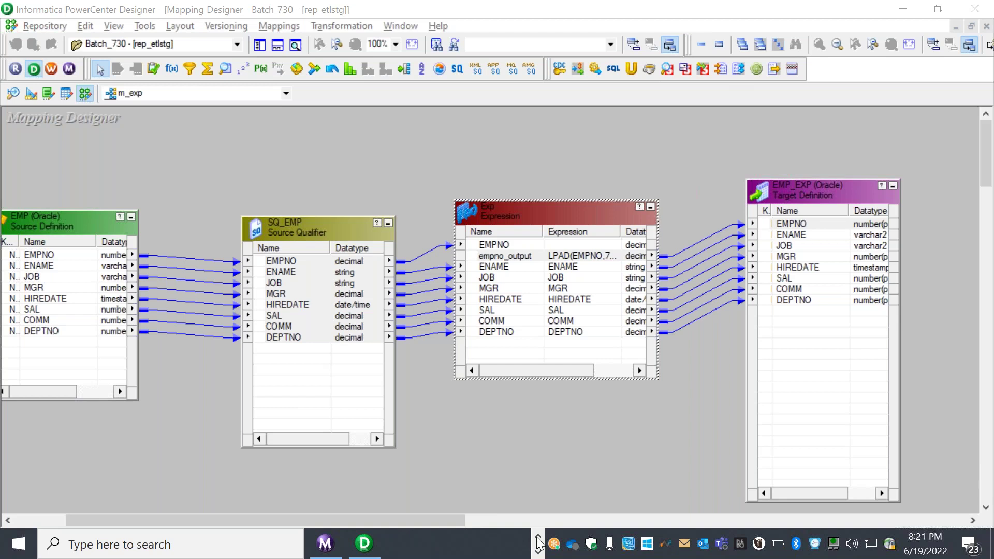
Step: Switch to PowerCenter Workflow Manager and clear the Task Developer workspace
click(539, 550)
click(512, 545)
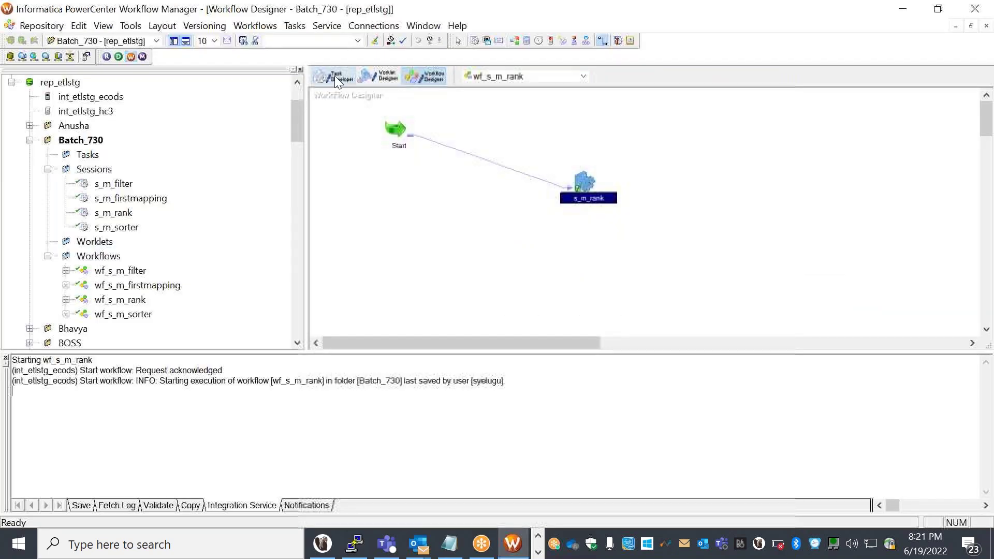
click(334, 76)
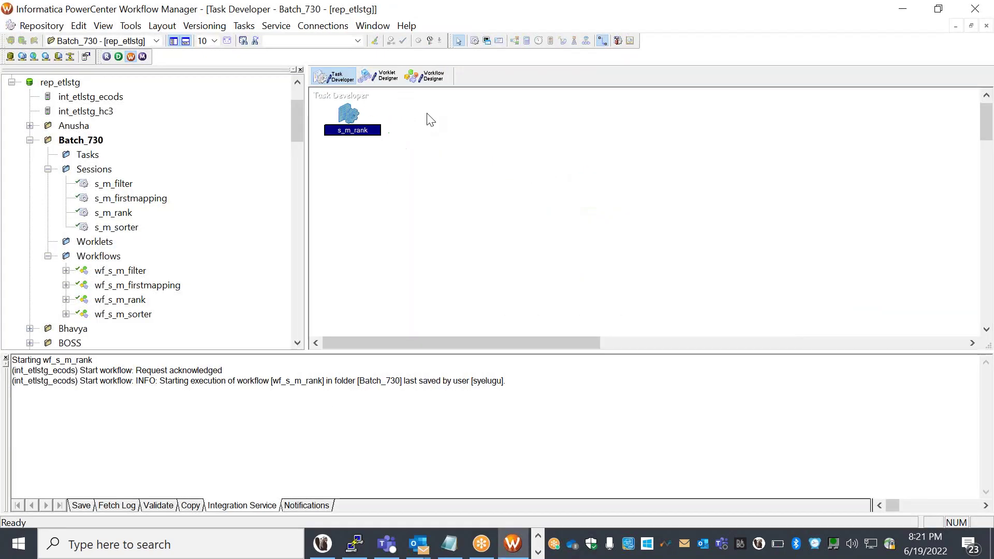
right_click(428, 117)
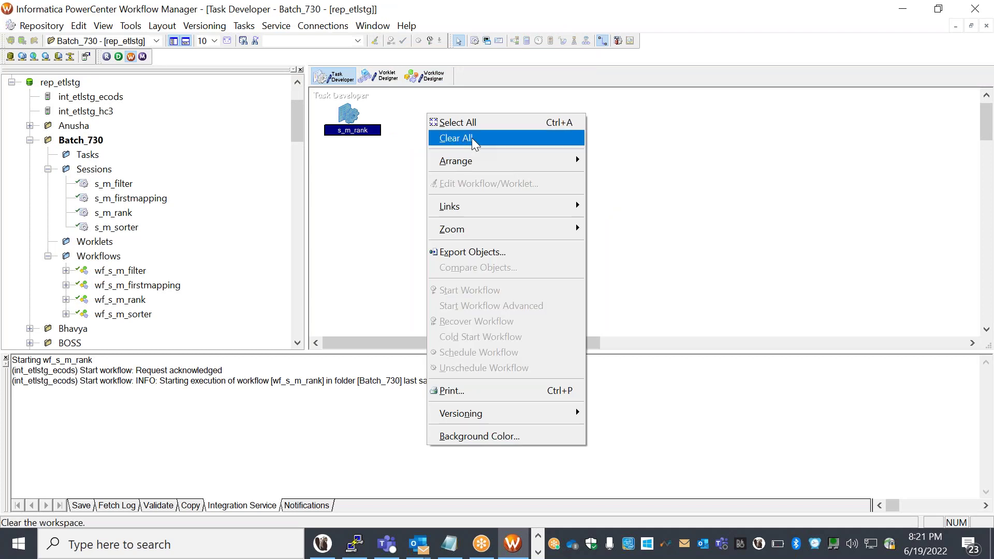
click(471, 138)
Step: Create a session task named s_exp associated with the m_exp mapping
click(244, 27)
click(273, 42)
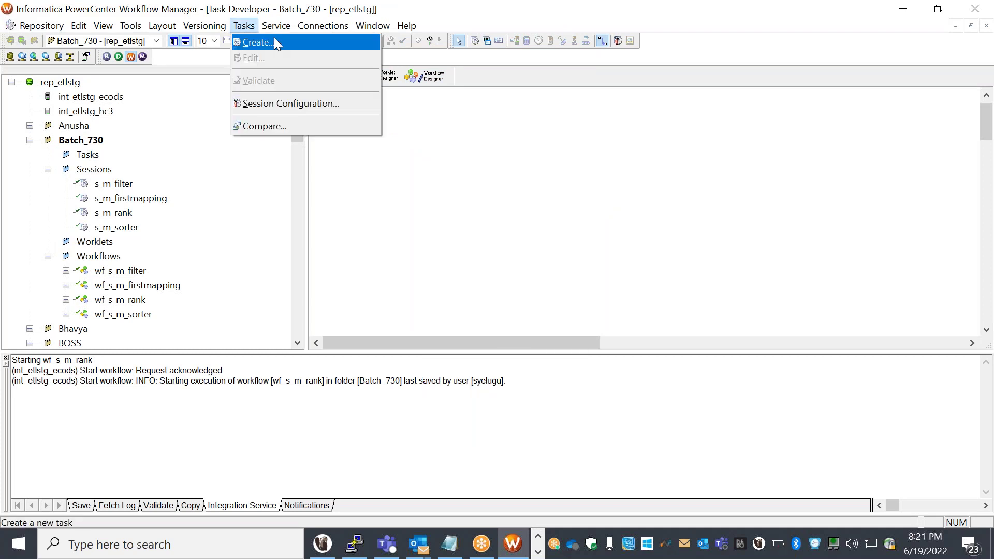
text(s_exp)
drag(612, 165, 511, 137)
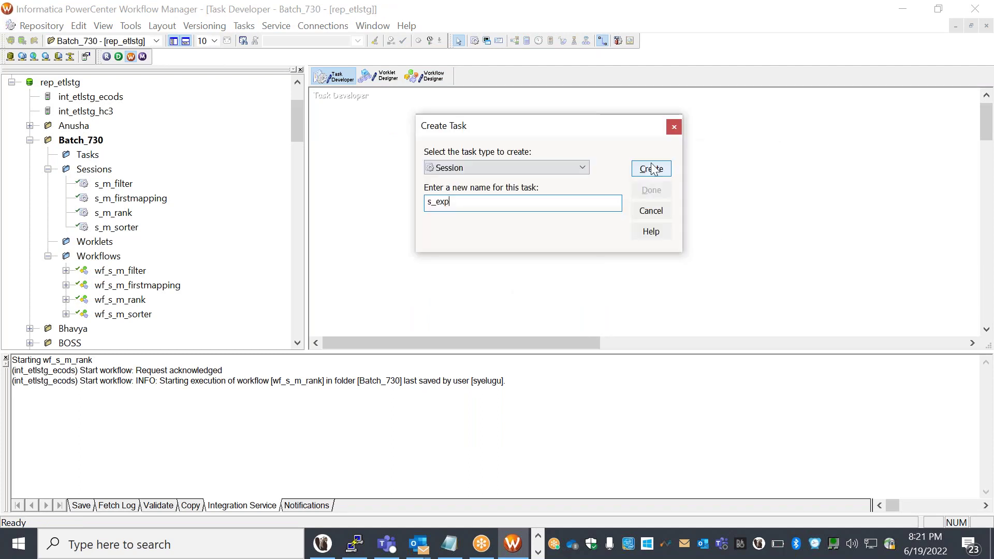
click(653, 169)
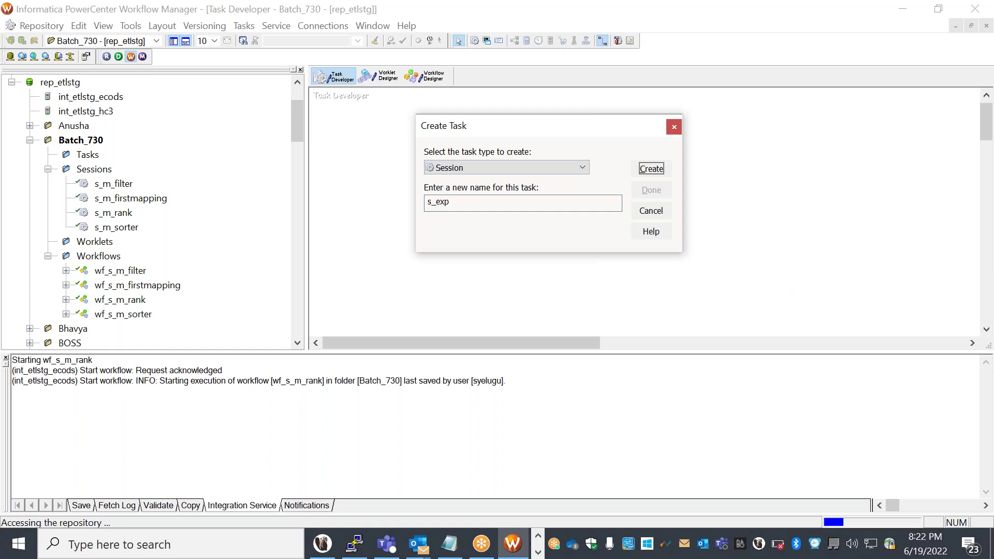
drag(629, 87, 443, 143)
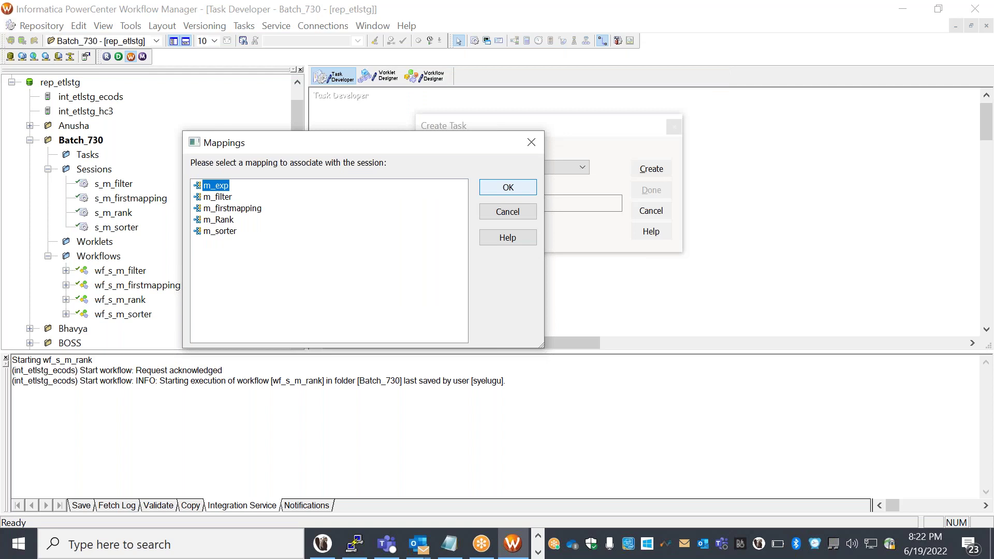
click(502, 188)
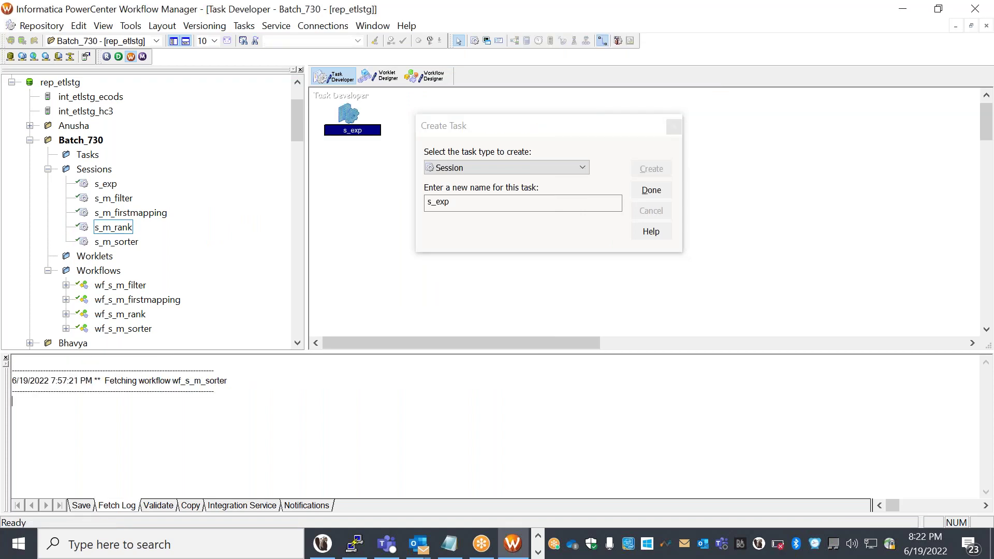
click(650, 195)
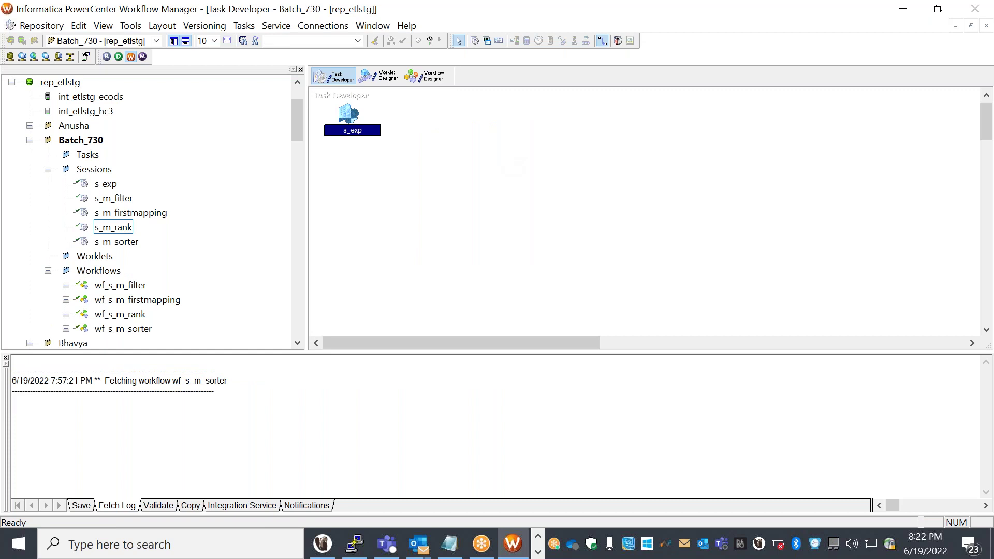
Step: Open the s_exp session's mapping settings and set the SQ_EMP source connection to CRP_R4
double_click(348, 113)
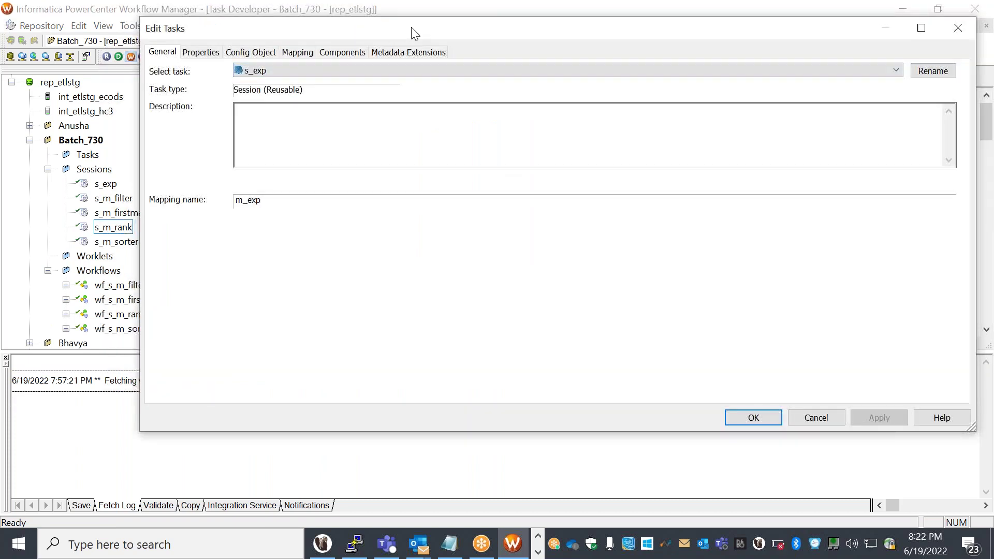
drag(411, 27, 344, 56)
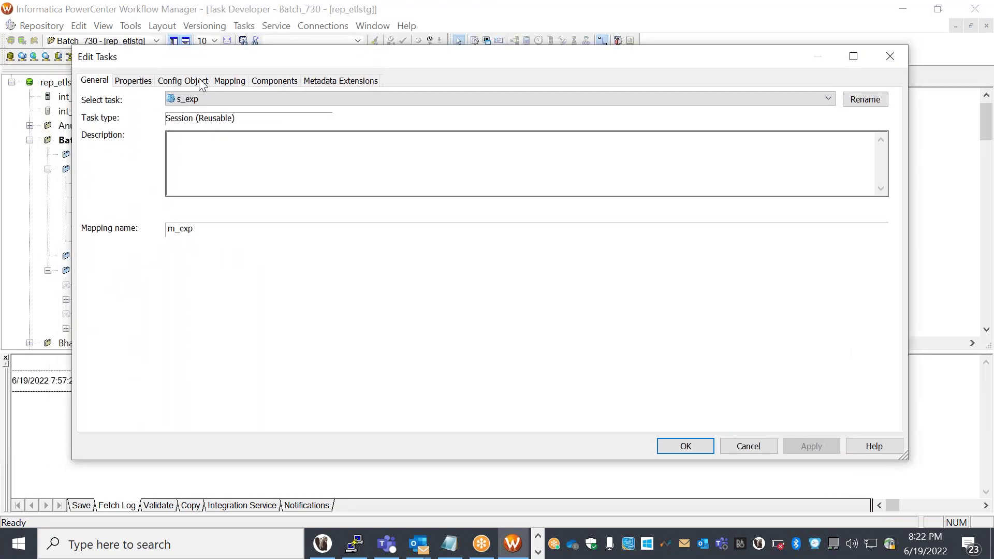
click(229, 80)
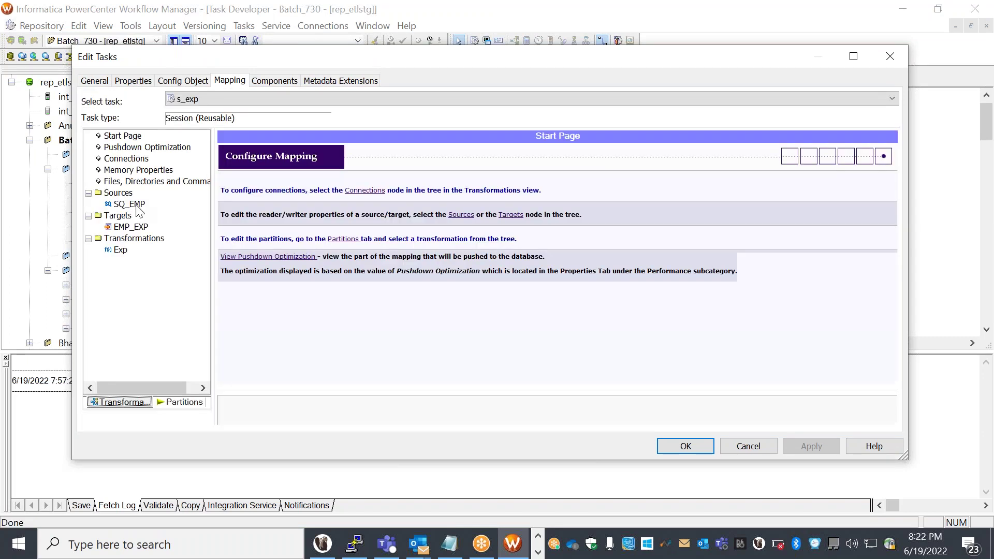
click(130, 204)
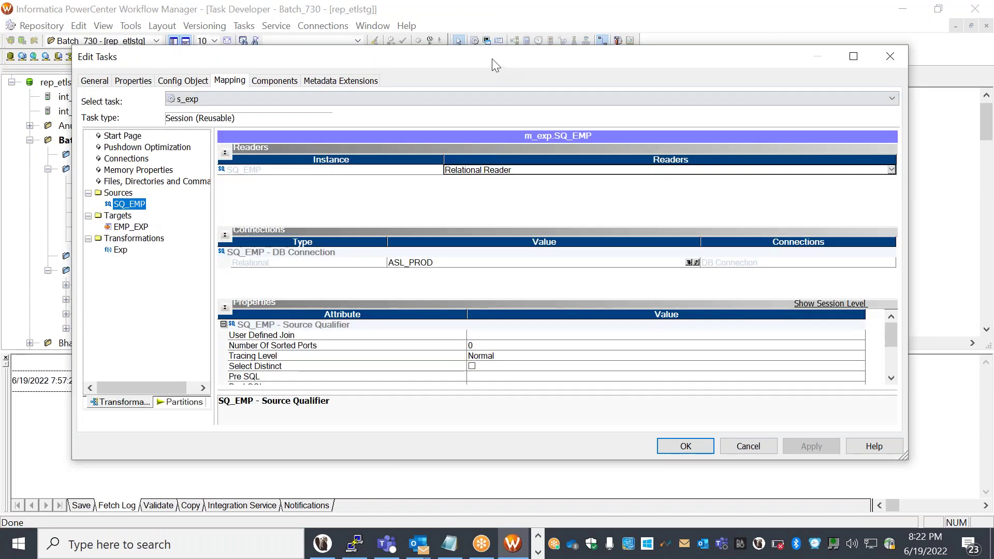
drag(444, 63, 386, 57)
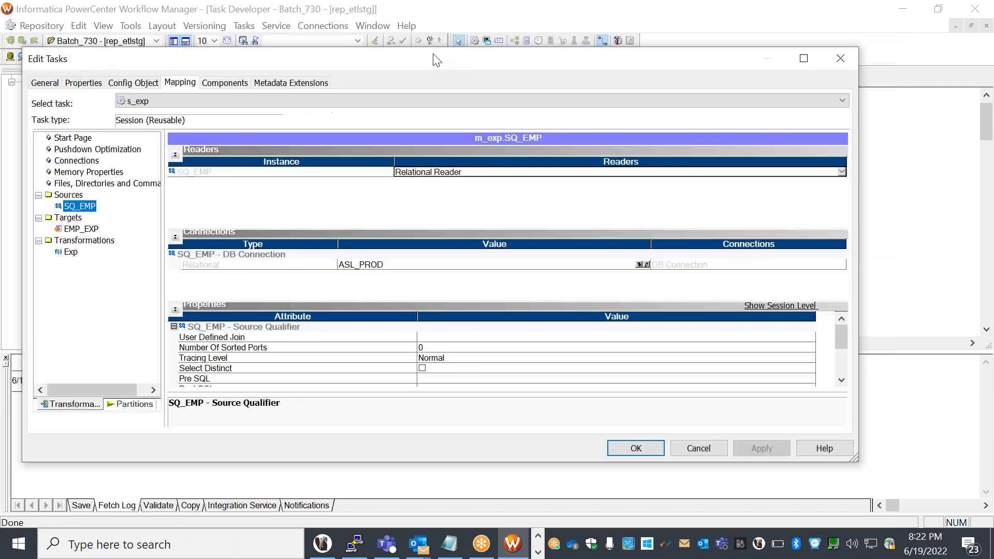
click(631, 256)
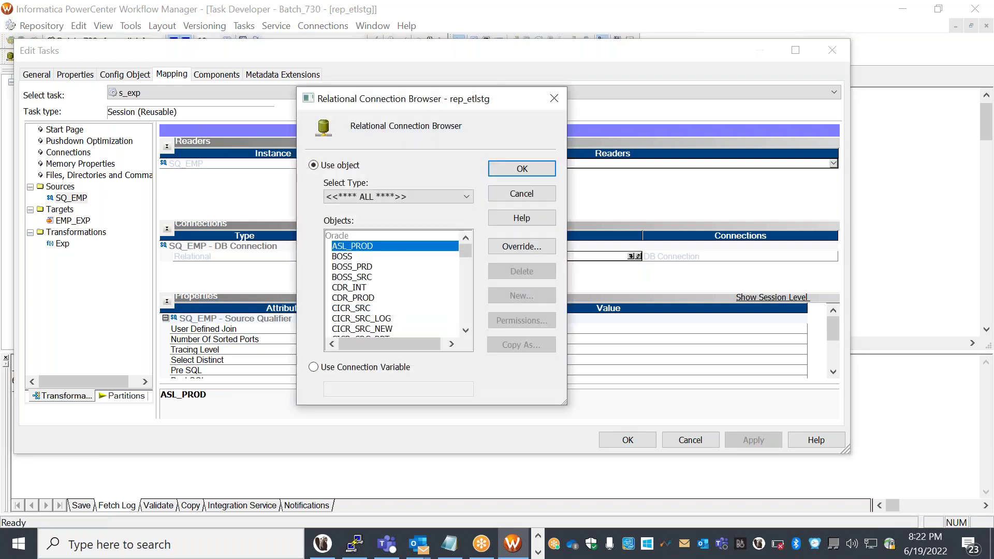
click(465, 330)
click(465, 329)
click(466, 329)
click(465, 329)
click(465, 329)
click(465, 330)
click(465, 330)
click(465, 330)
click(466, 329)
click(466, 329)
click(465, 330)
click(465, 330)
click(466, 330)
click(346, 309)
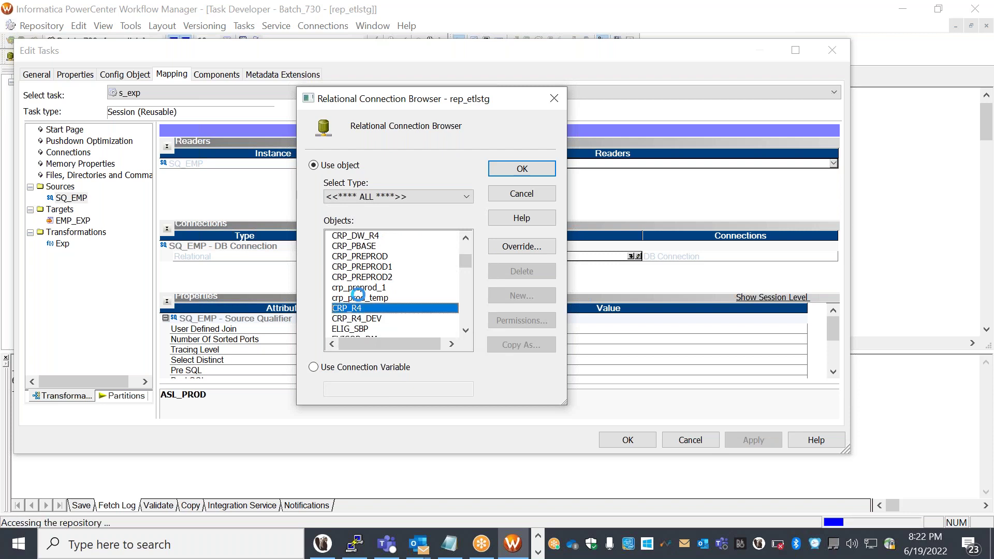
click(535, 171)
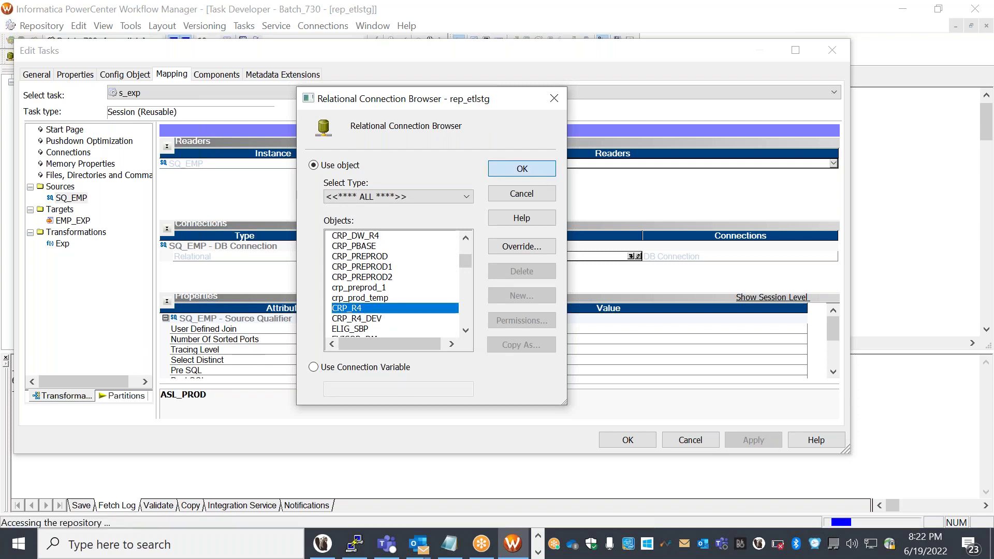
Step: Set the relational connection of the EMP_EXP target to CRP_R4
click(66, 224)
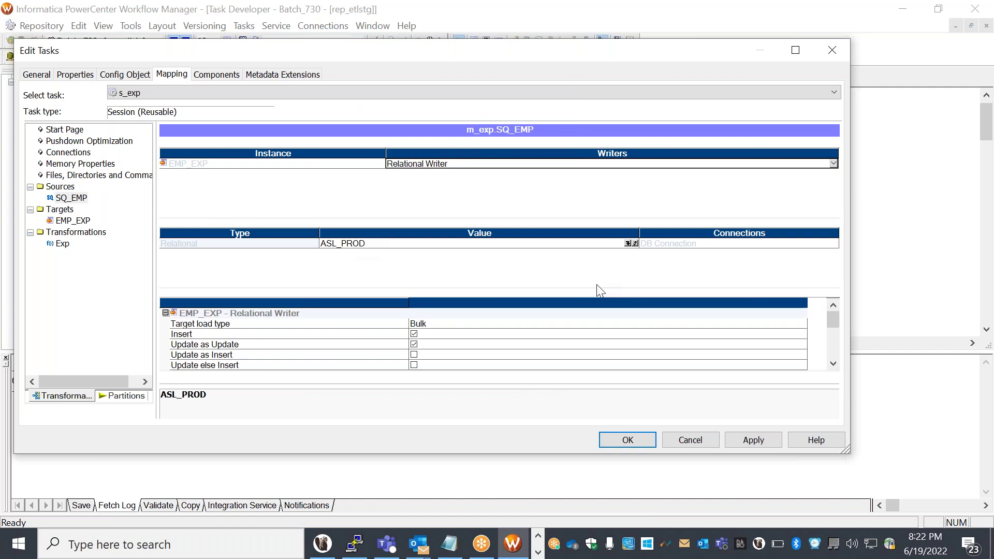
click(629, 248)
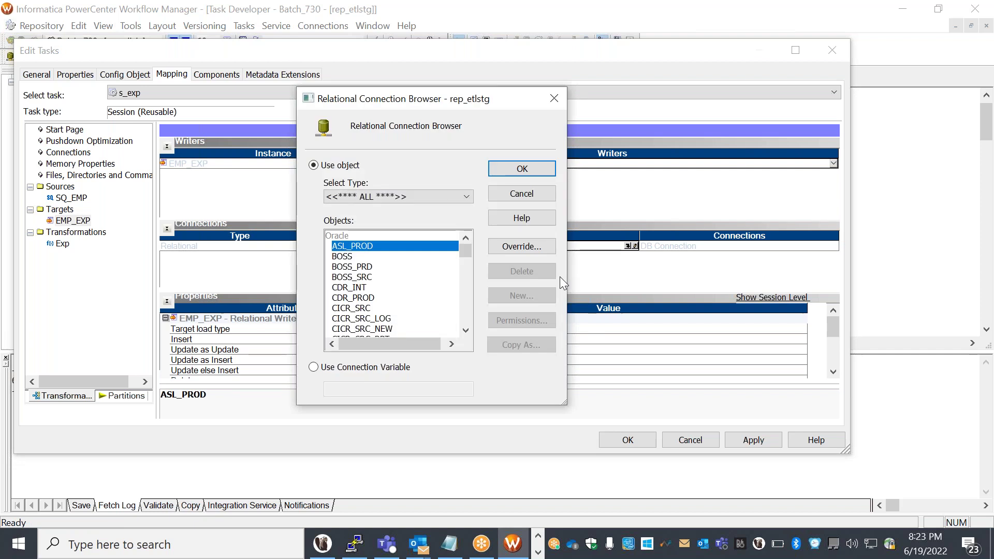
click(465, 330)
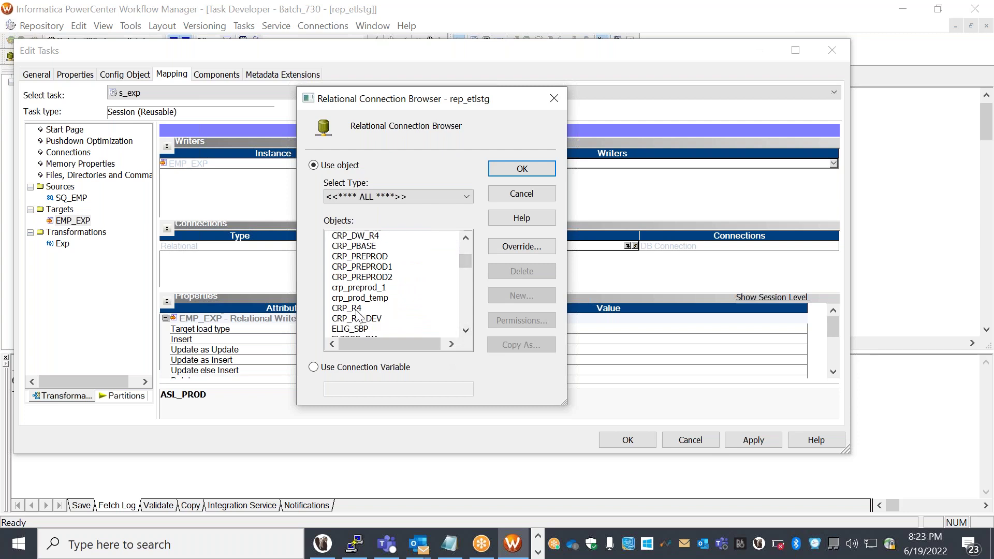
click(356, 309)
click(522, 169)
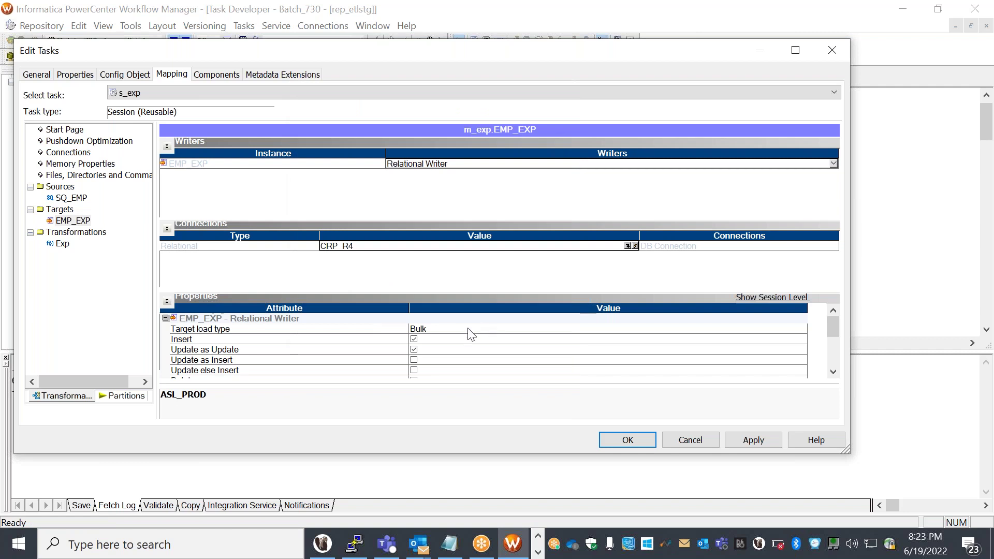
Step: Set the EMP_EXP target load type to Normal, apply the change and close the session settings
click(461, 329)
click(461, 330)
click(461, 339)
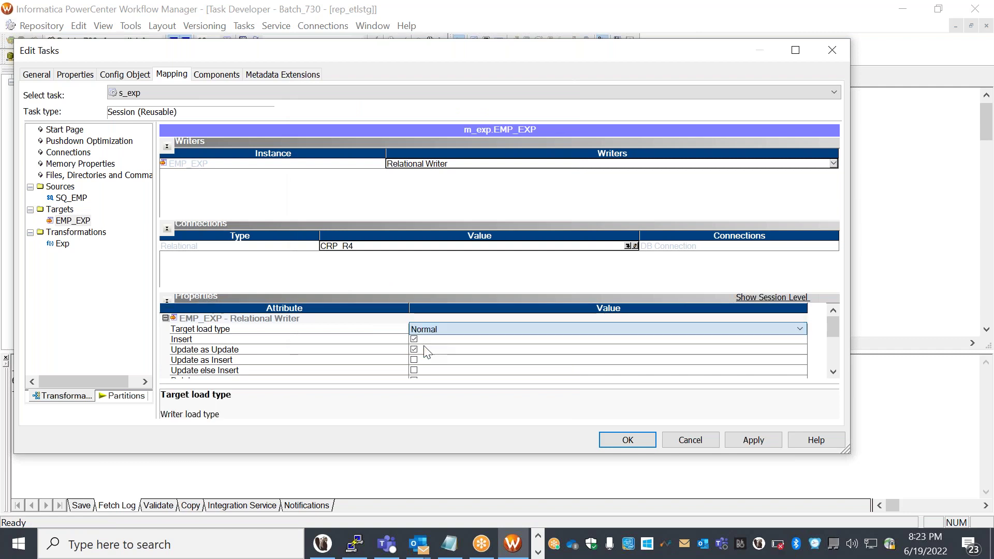
click(743, 439)
click(627, 439)
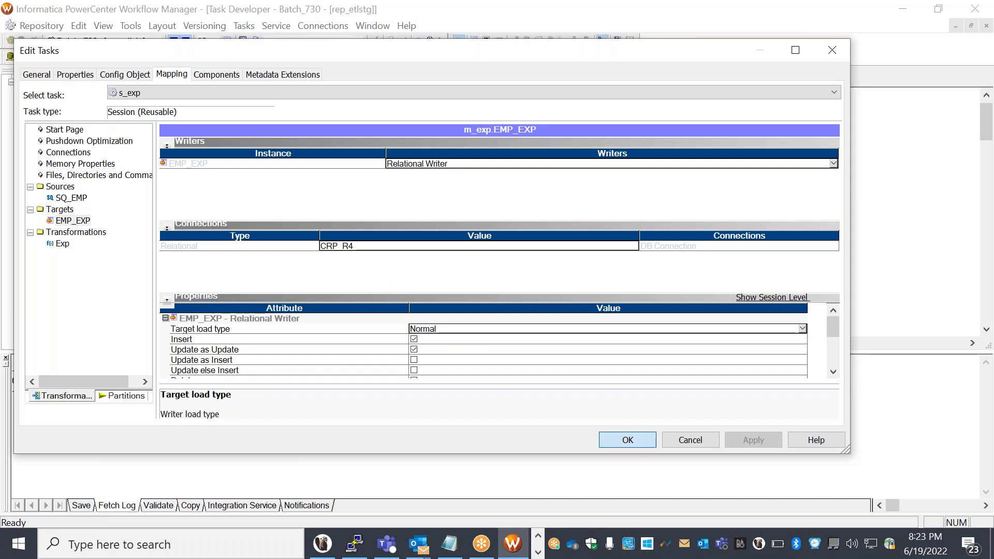
Step: Switch back to PowerCenter Designer and move the SQ_EMP and Exp boxes closer to the EMP source
click(538, 552)
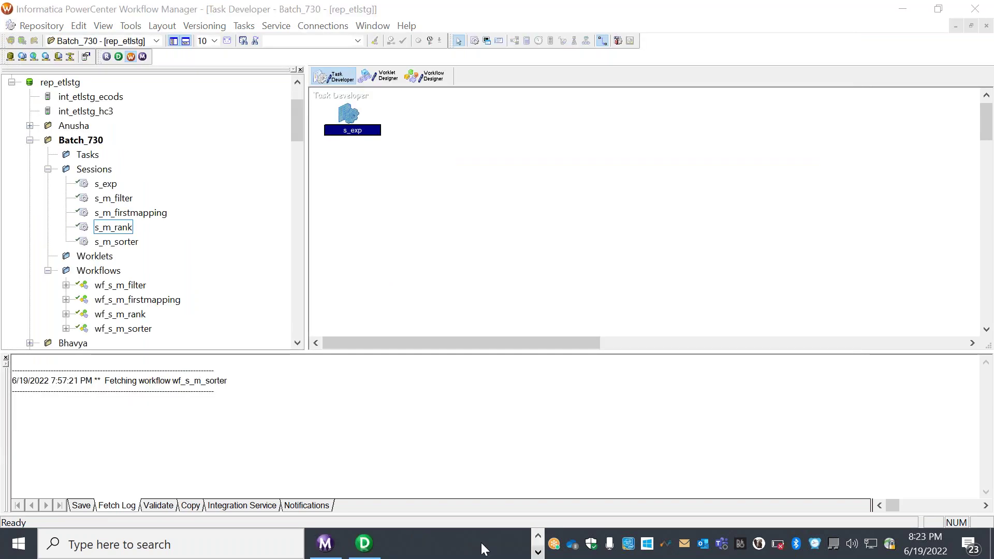
click(356, 552)
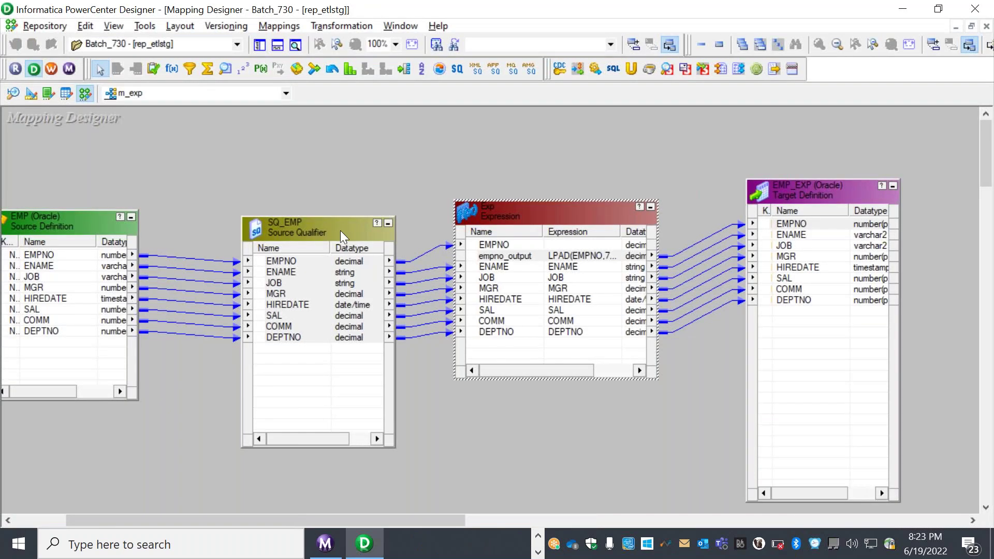
drag(340, 230, 286, 226)
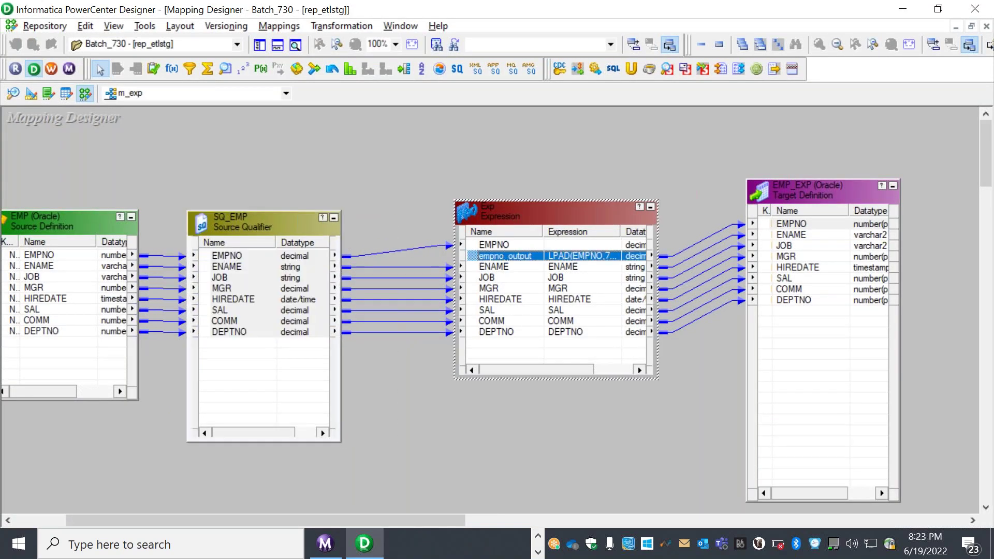
drag(511, 209, 478, 209)
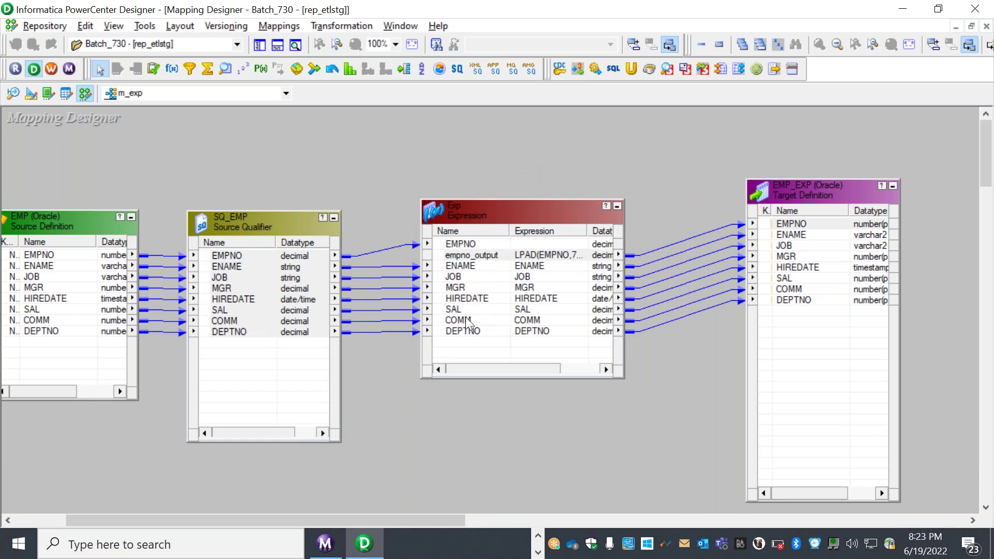
click(539, 312)
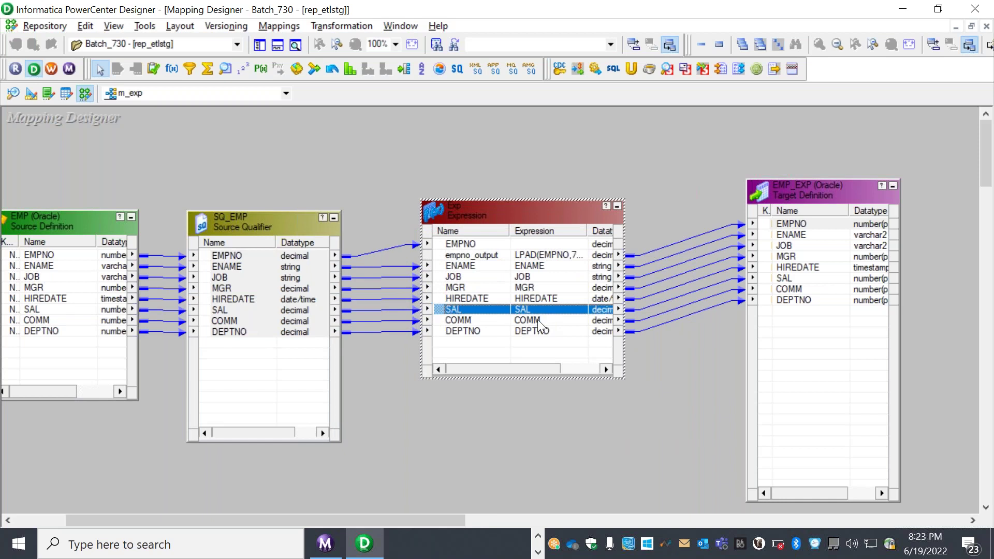
click(537, 318)
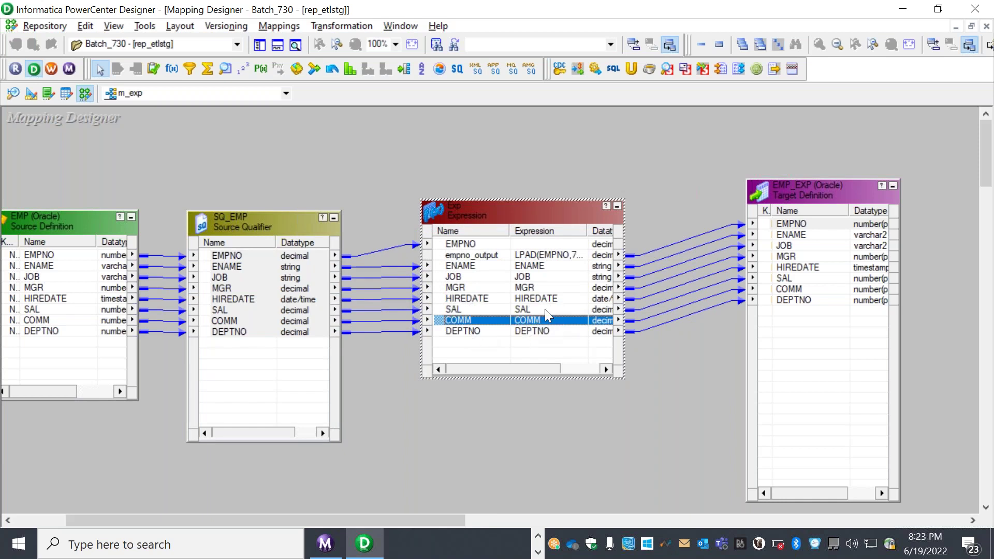
click(544, 309)
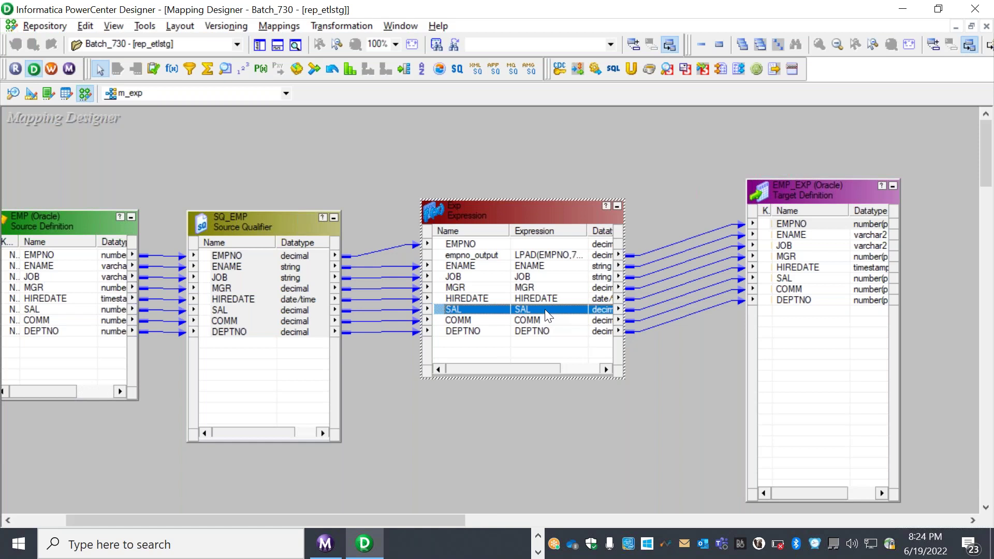
Step: Add a port named date below DEPTNO in the Exp transformation and open its datatype choices
double_click(513, 207)
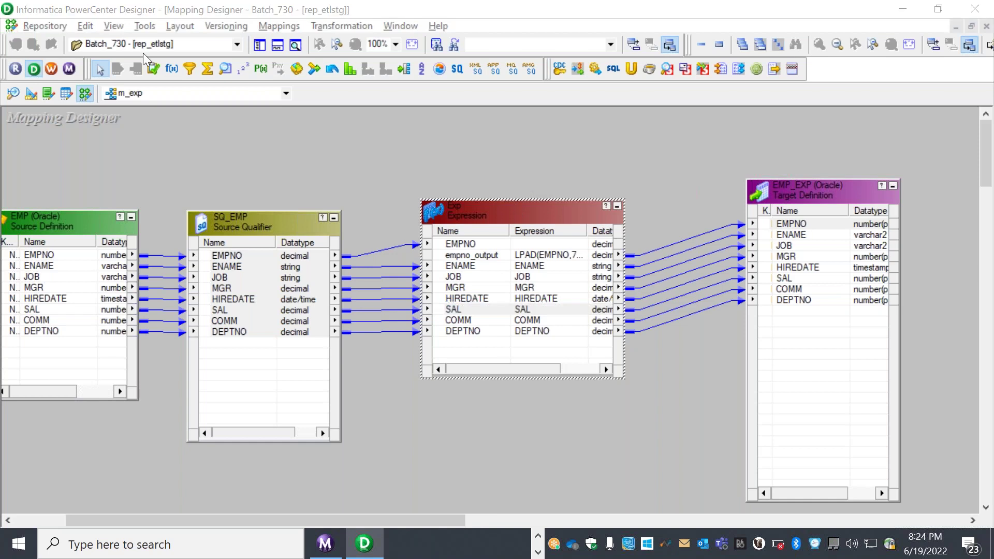
click(144, 104)
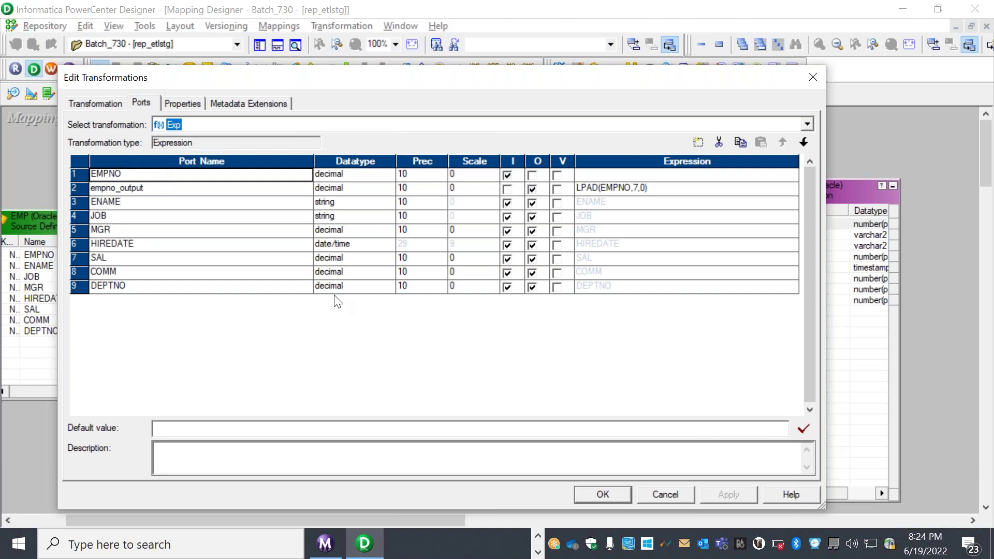
click(165, 290)
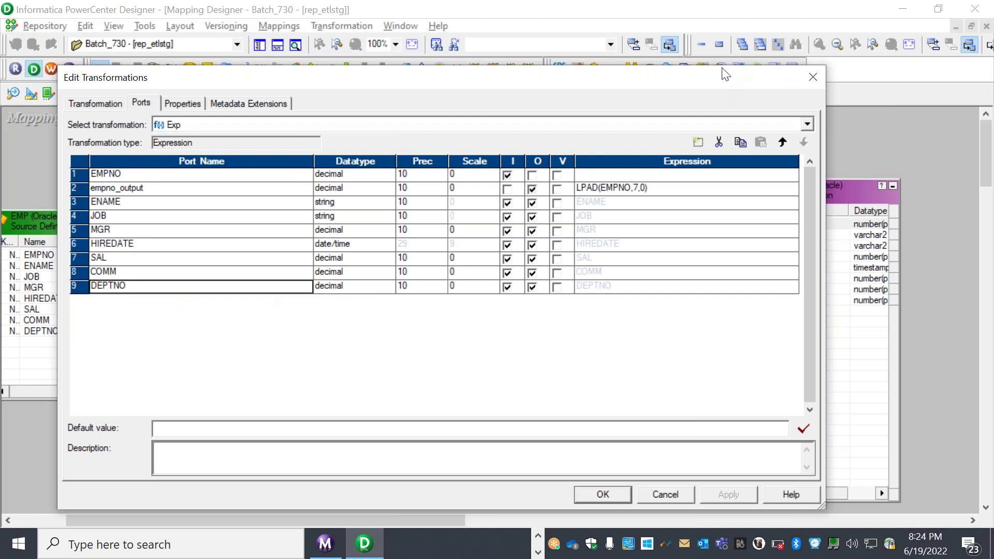
click(697, 142)
click(132, 306)
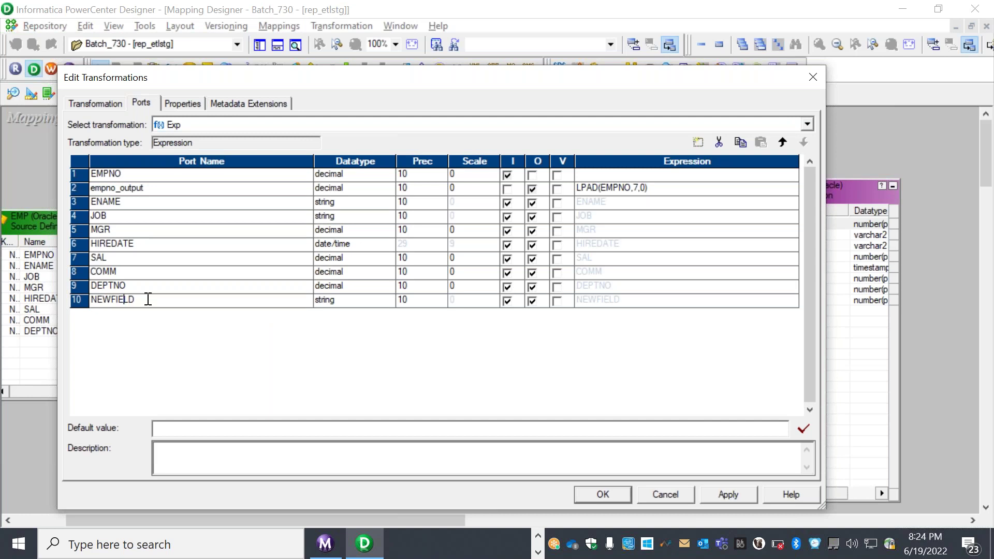
drag(149, 299, 103, 292)
text(date)
click(349, 304)
click(388, 301)
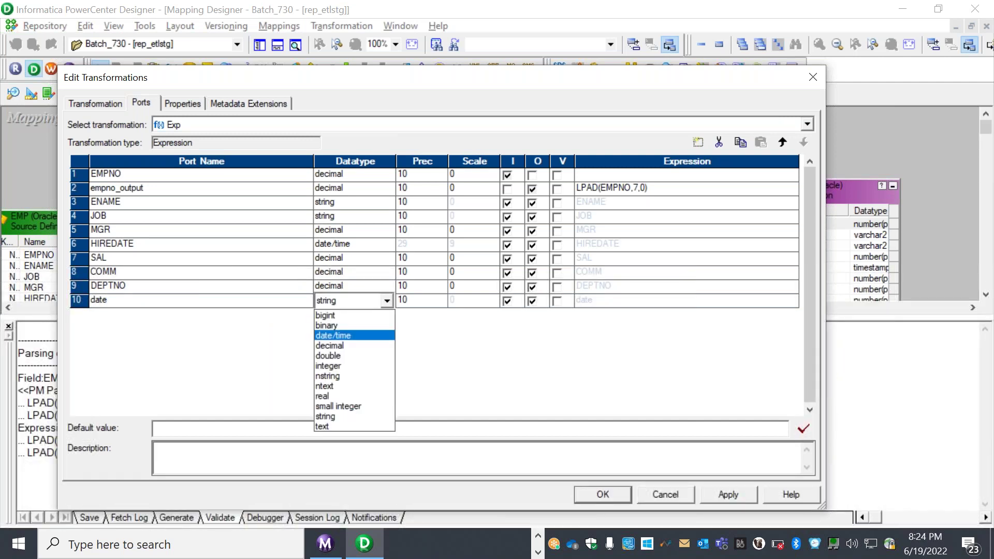